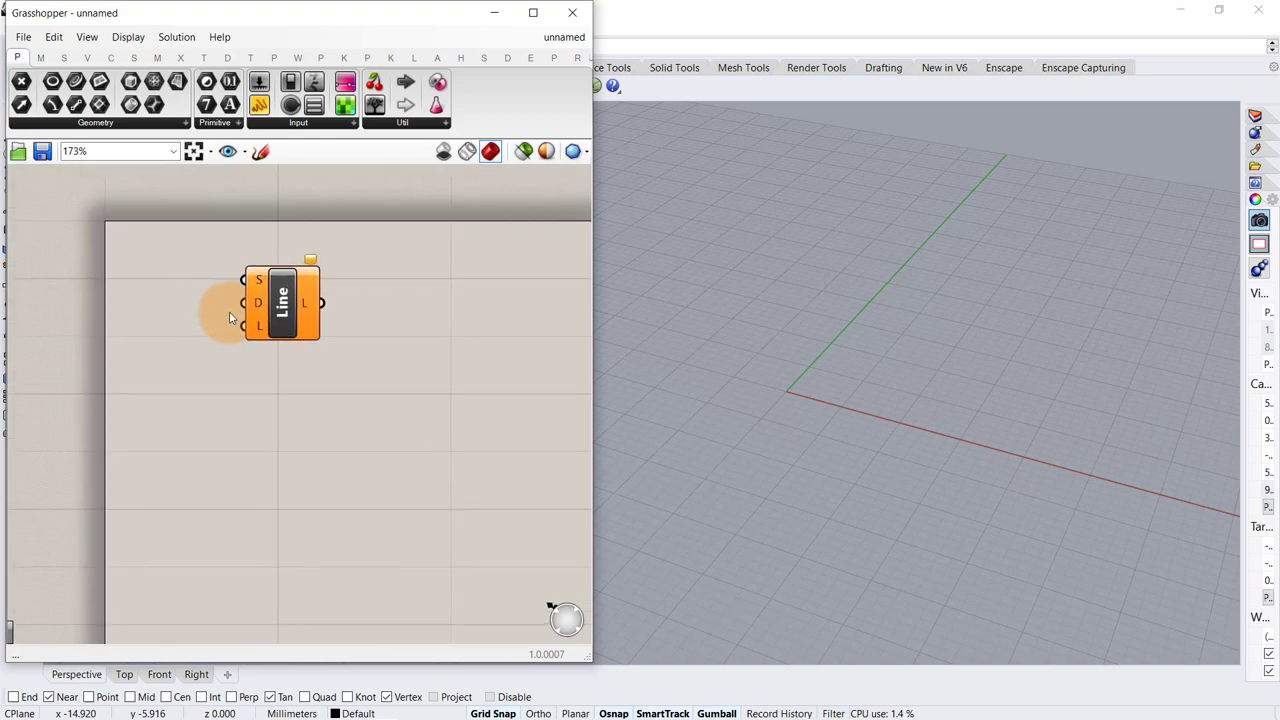
# - Move the Line SDL component aside, add a Unit X vector, and connect it to the line's direction input
pyautogui.moveTo(294, 314); pyautogui.dragTo(423, 340)
pyautogui.click(243, 384)
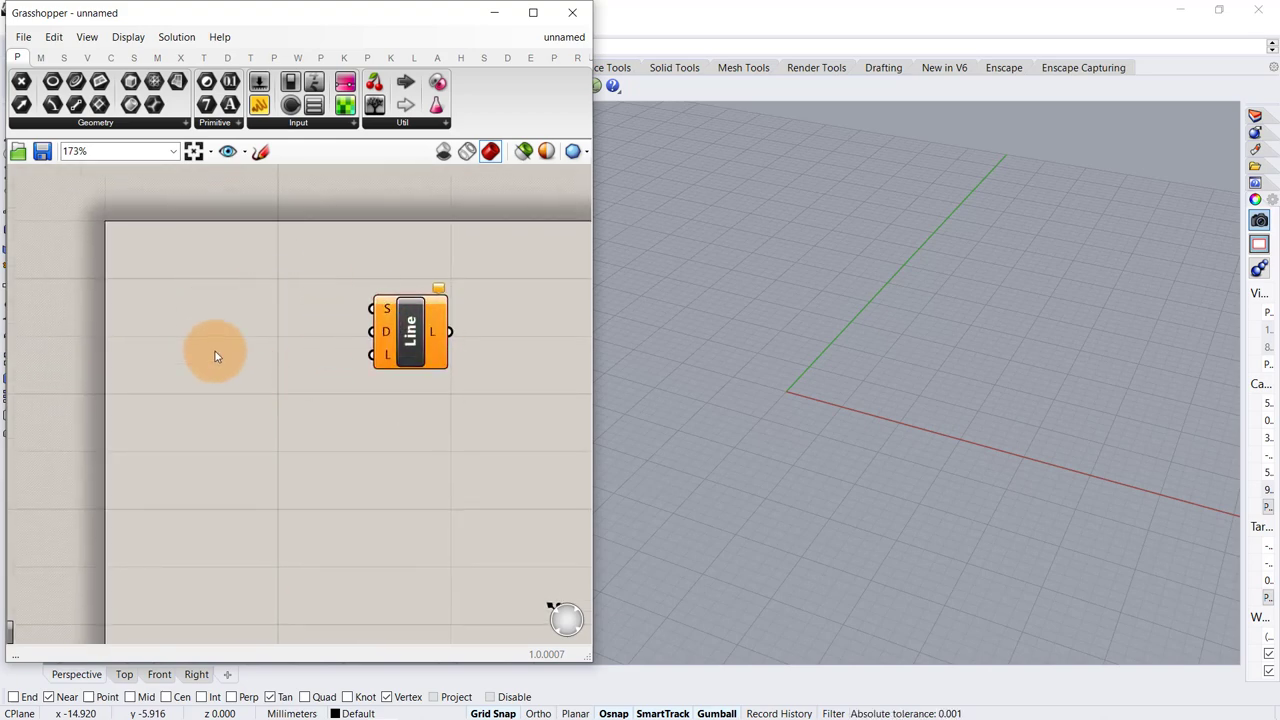
pyautogui.doubleClick(214, 356)
pyautogui.write('x')
pyautogui.click(243, 289)
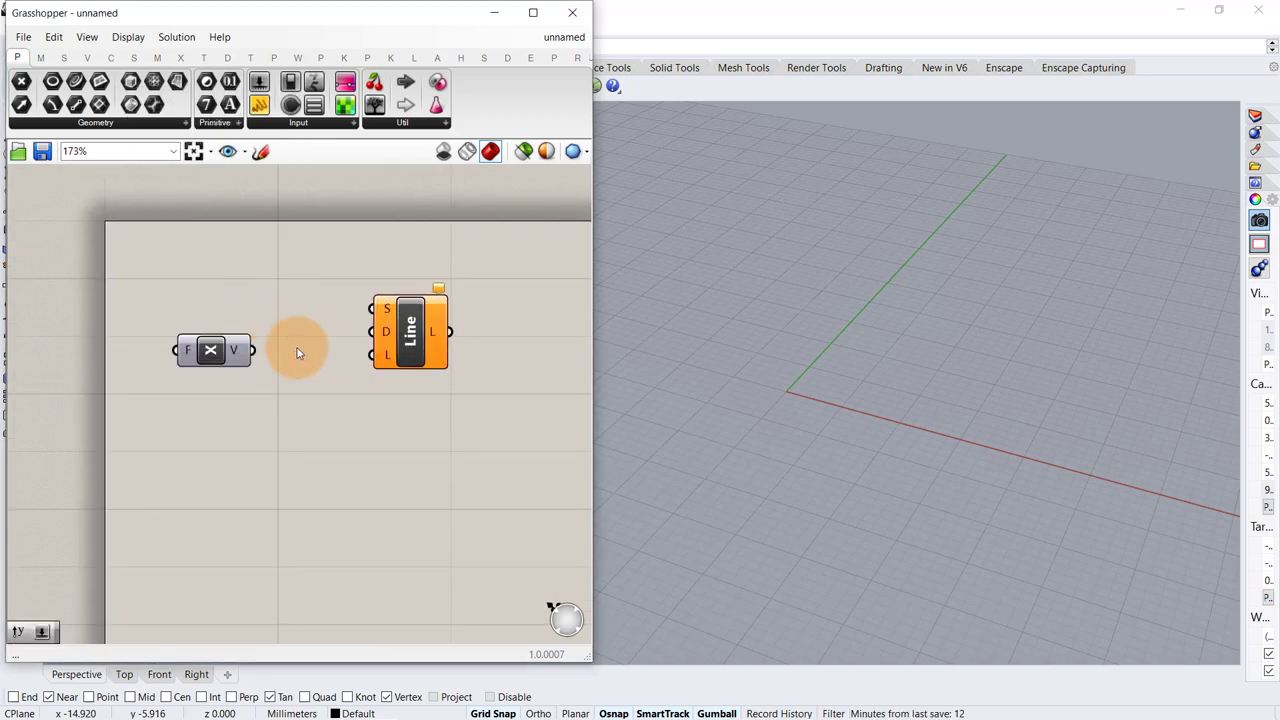
pyautogui.moveTo(256, 352); pyautogui.dragTo(373, 332)
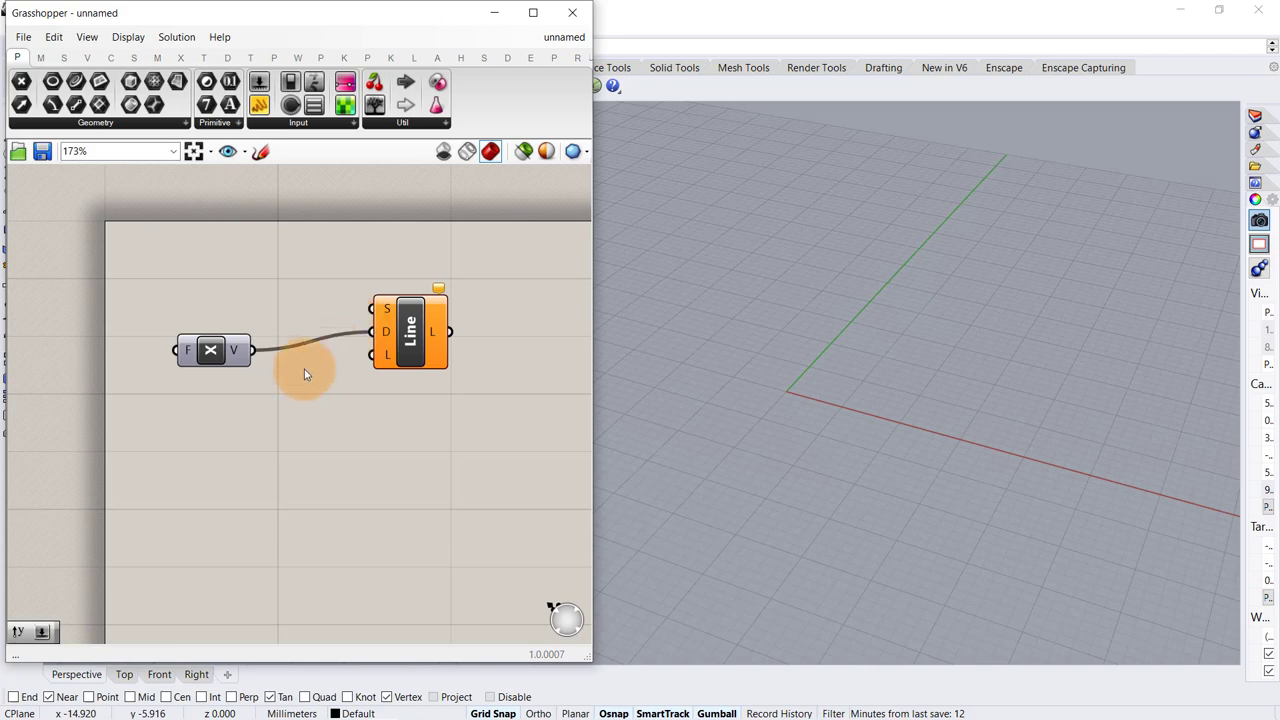
# - Add a Construct Point component and connect its point output to the Line component's start input
pyautogui.doubleClick(216, 272)
pyautogui.write('poi')
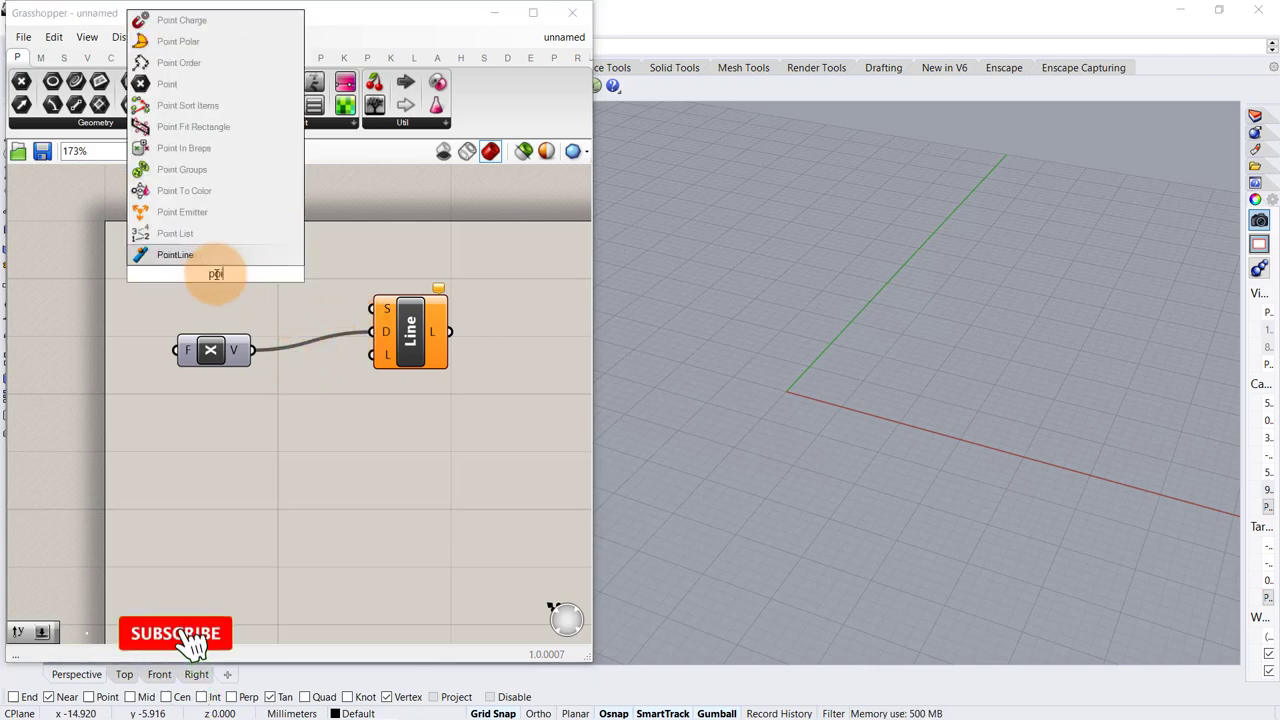
pyautogui.write('nt c')
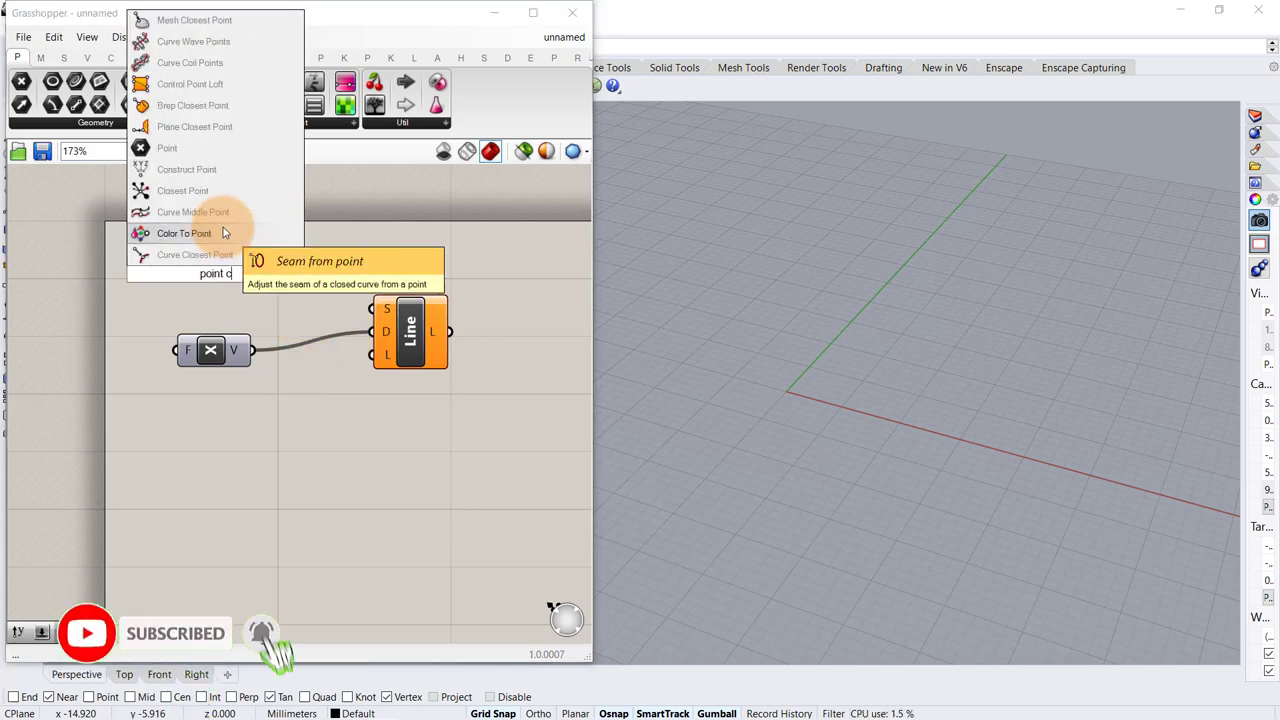
pyautogui.click(205, 169)
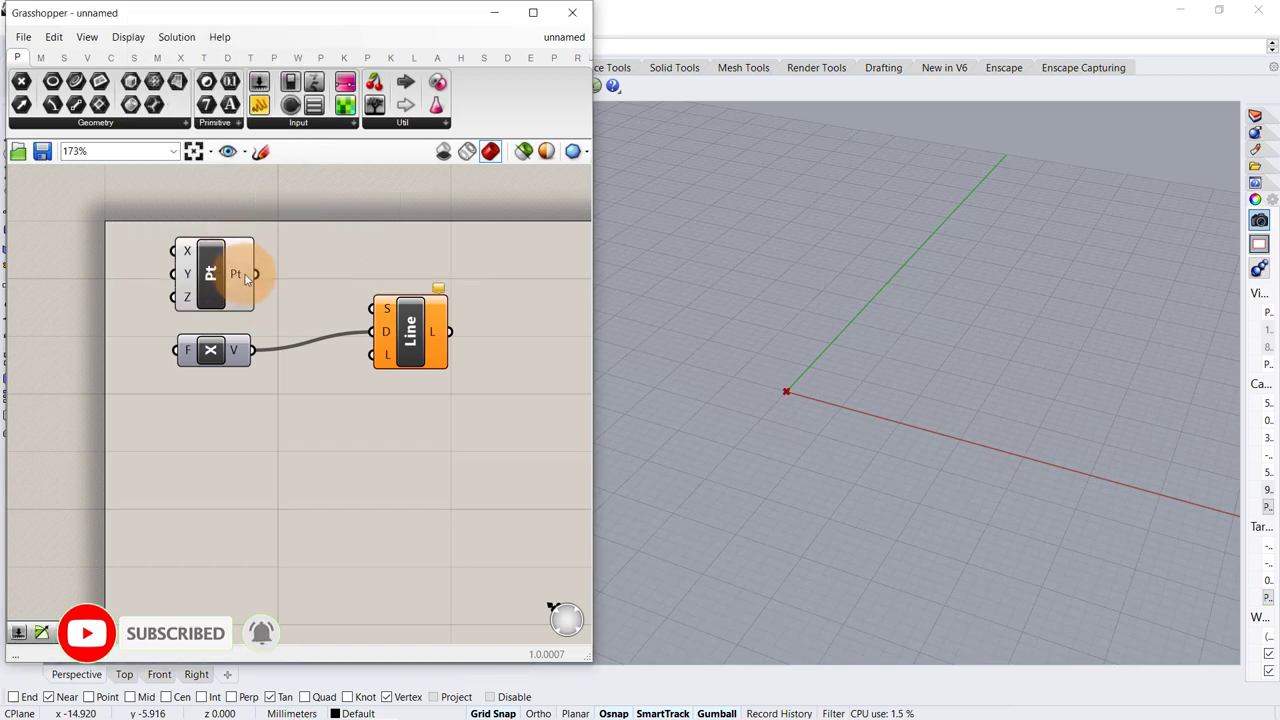
pyautogui.moveTo(247, 279); pyautogui.dragTo(372, 308)
pyautogui.moveTo(260, 294); pyautogui.dragTo(297, 294)
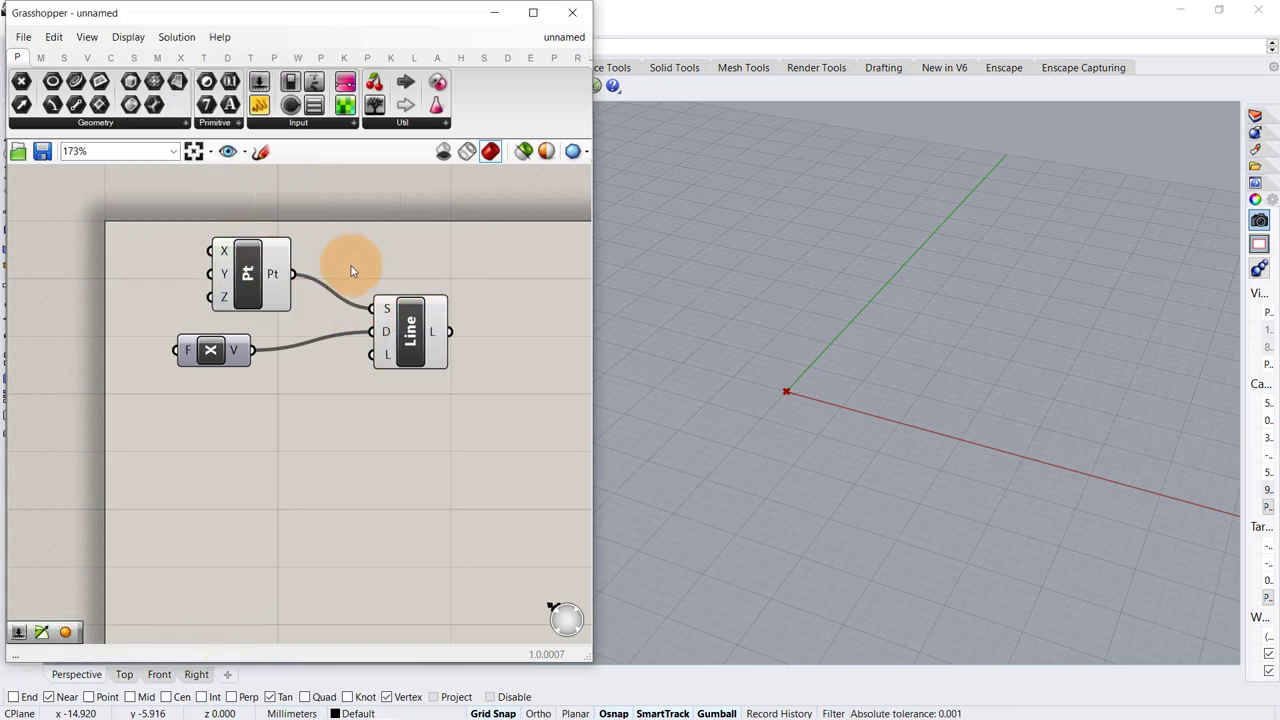
# - Add a number slider with value 25 and connect it to the Line component's length input
pyautogui.doubleClick(221, 400)
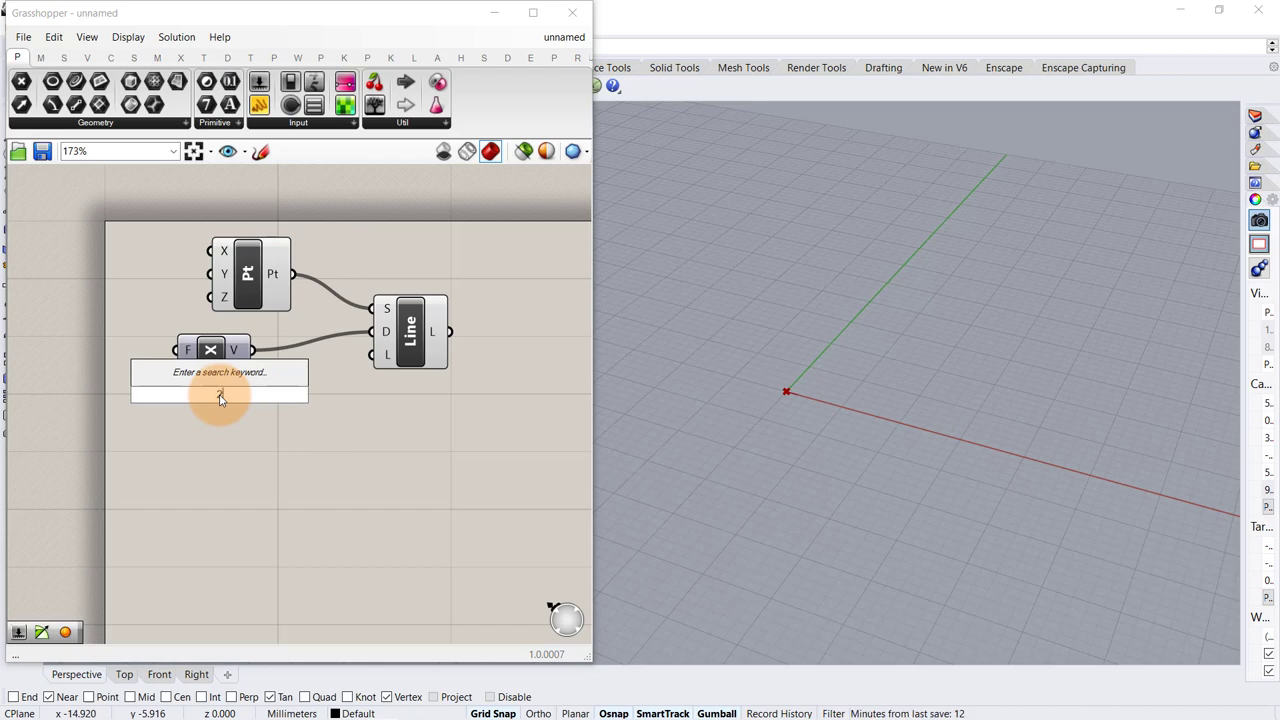
pyautogui.press('Return')
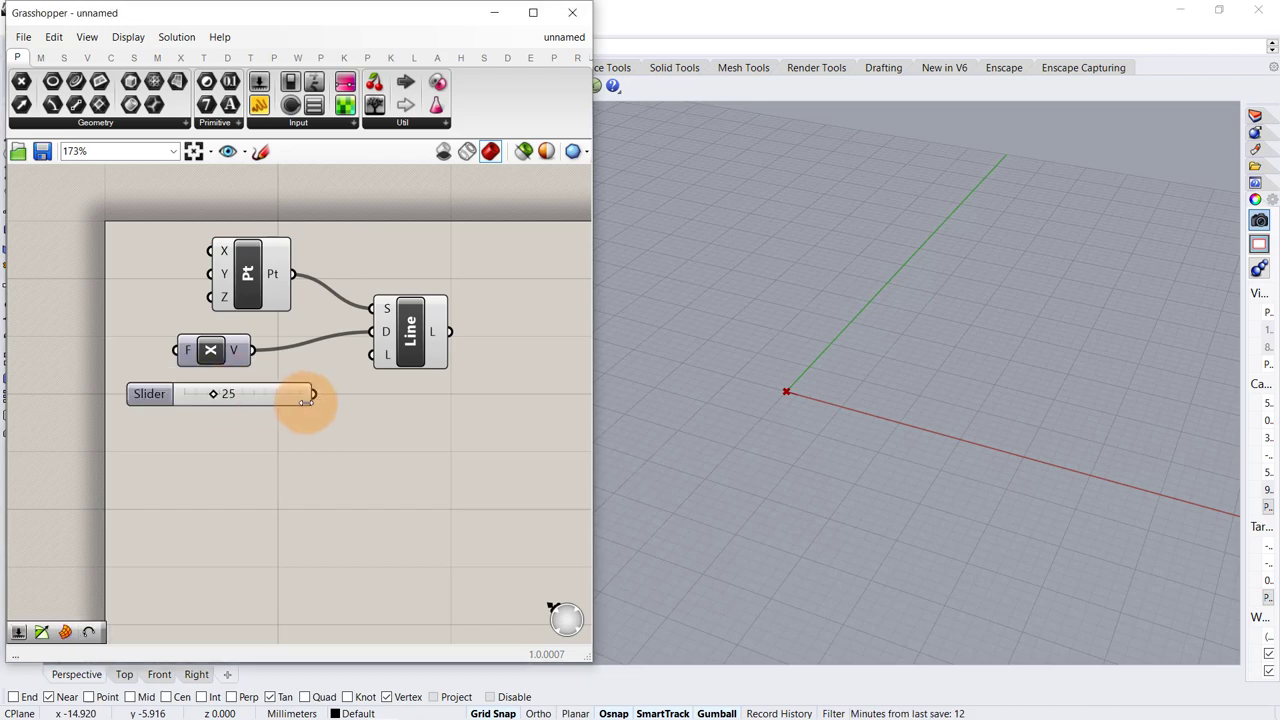
pyautogui.moveTo(313, 393); pyautogui.dragTo(387, 360)
pyautogui.click(418, 353)
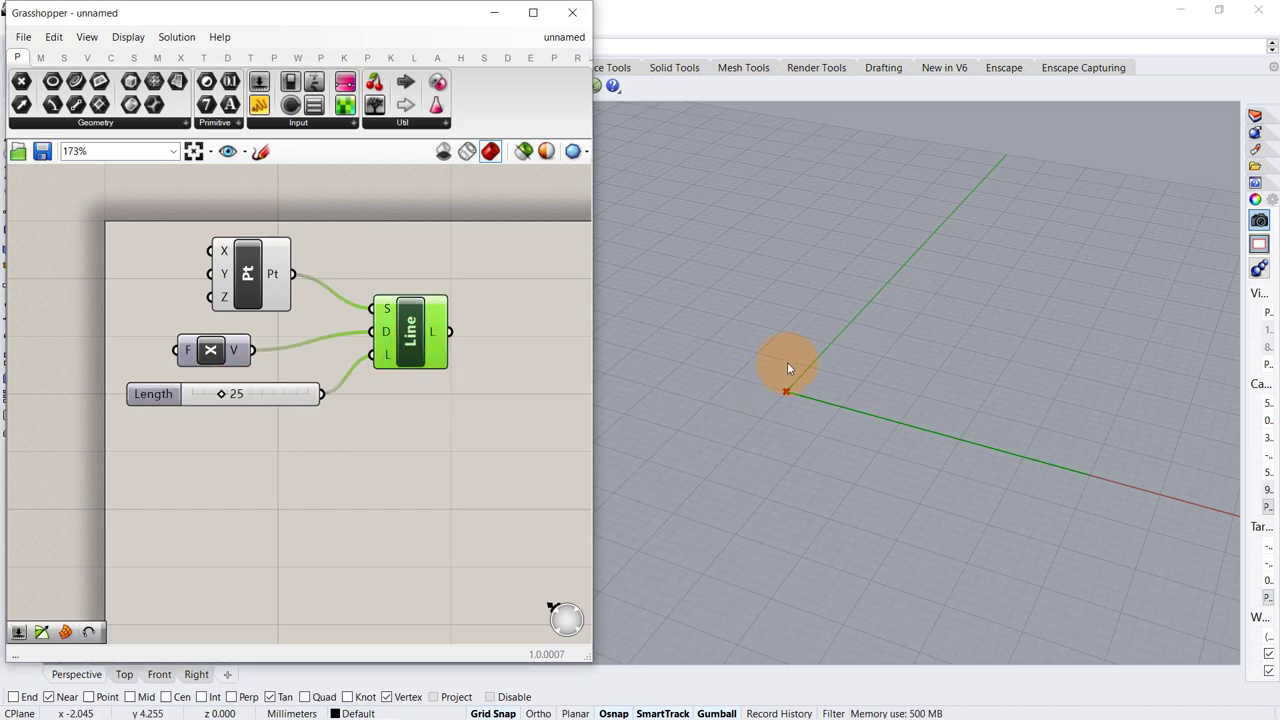
# - Add a Move component beside the Line component and feed the line into its geometry input
pyautogui.moveTo(851, 357); pyautogui.dragTo(860, 433, button='right')
pyautogui.scroll(-2, 334, 349)
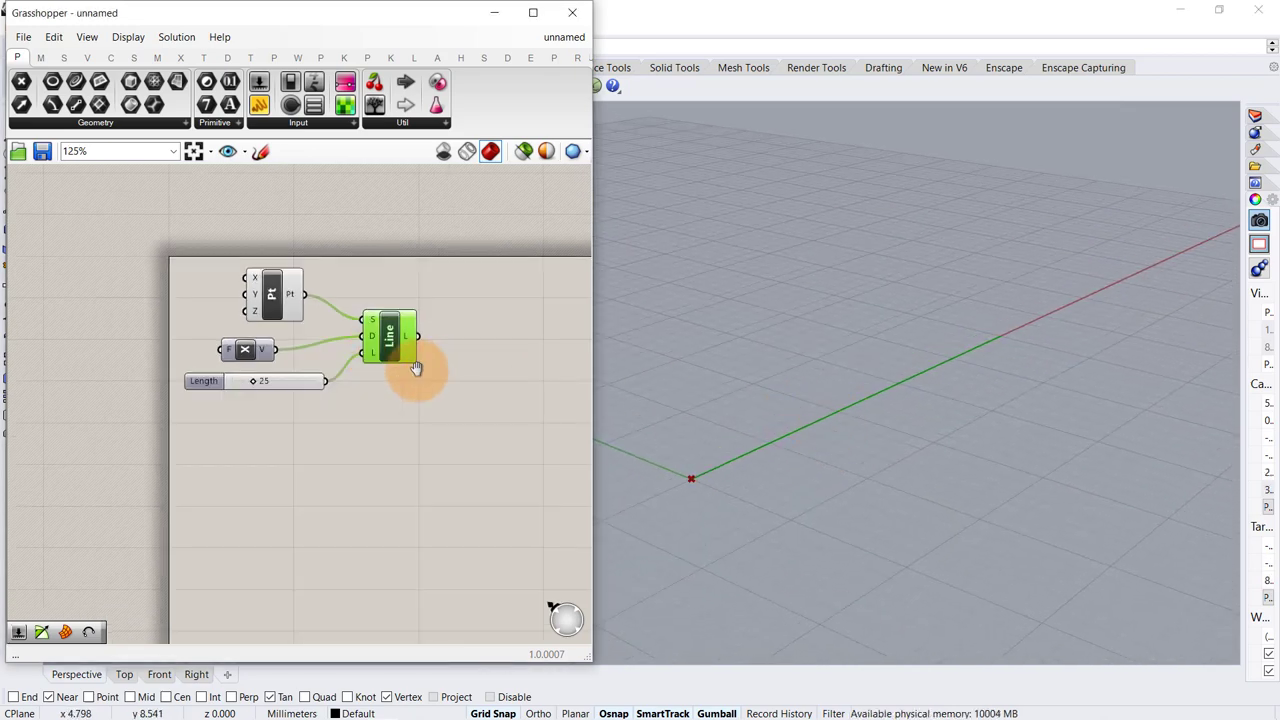
pyautogui.moveTo(416, 368); pyautogui.dragTo(308, 347, button='right')
pyautogui.scroll(1, 308, 347)
pyautogui.doubleClick(356, 358)
pyautogui.write('mo')
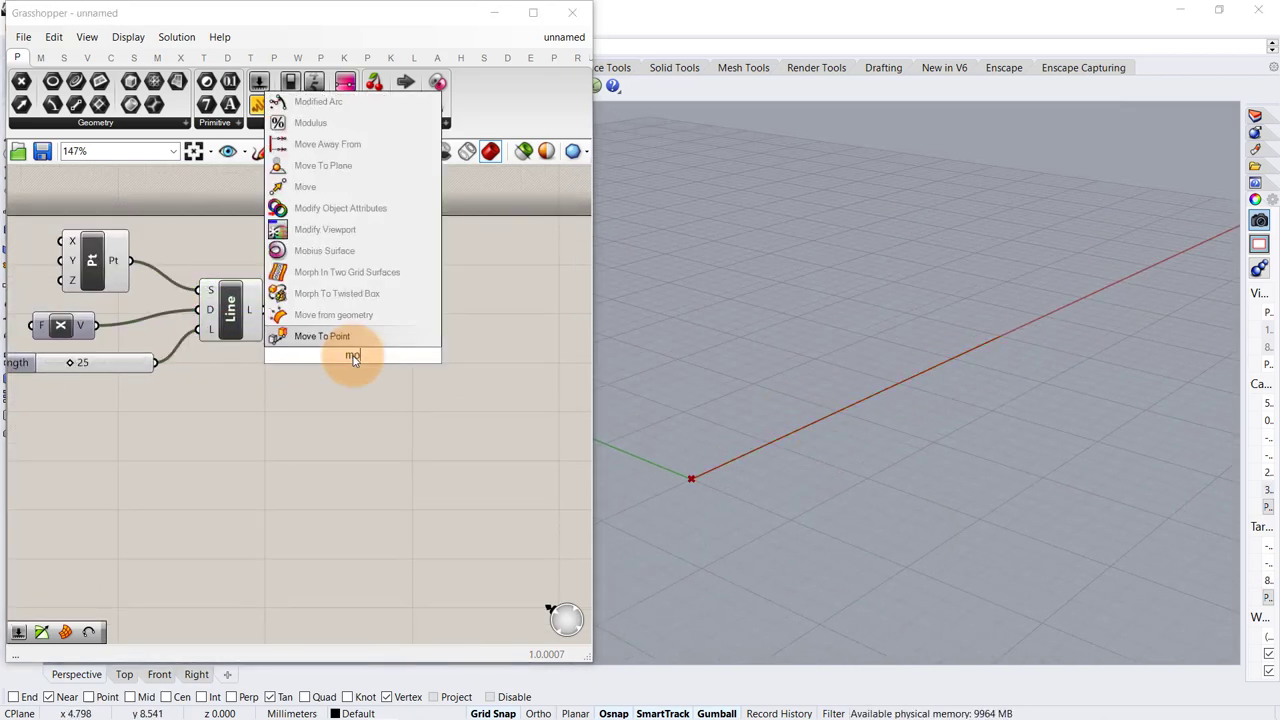
pyautogui.write('ve')
pyautogui.press('Return')
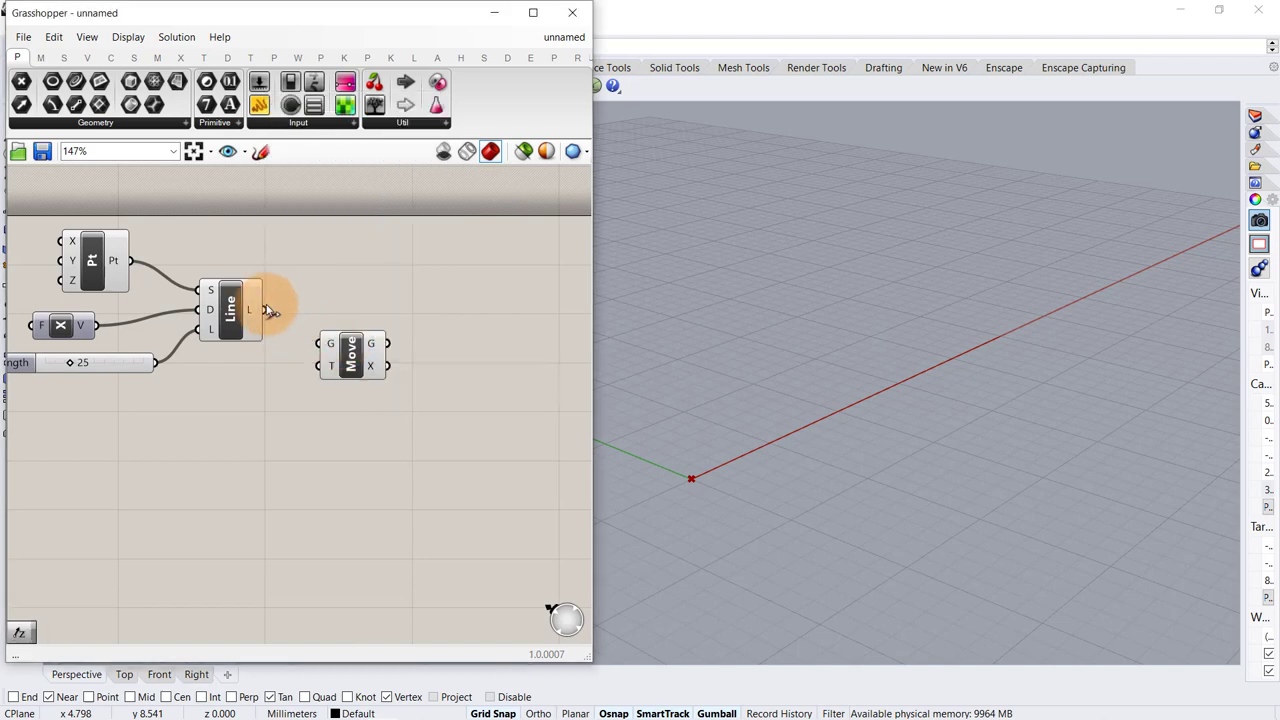
pyautogui.moveTo(264, 309); pyautogui.dragTo(362, 376)
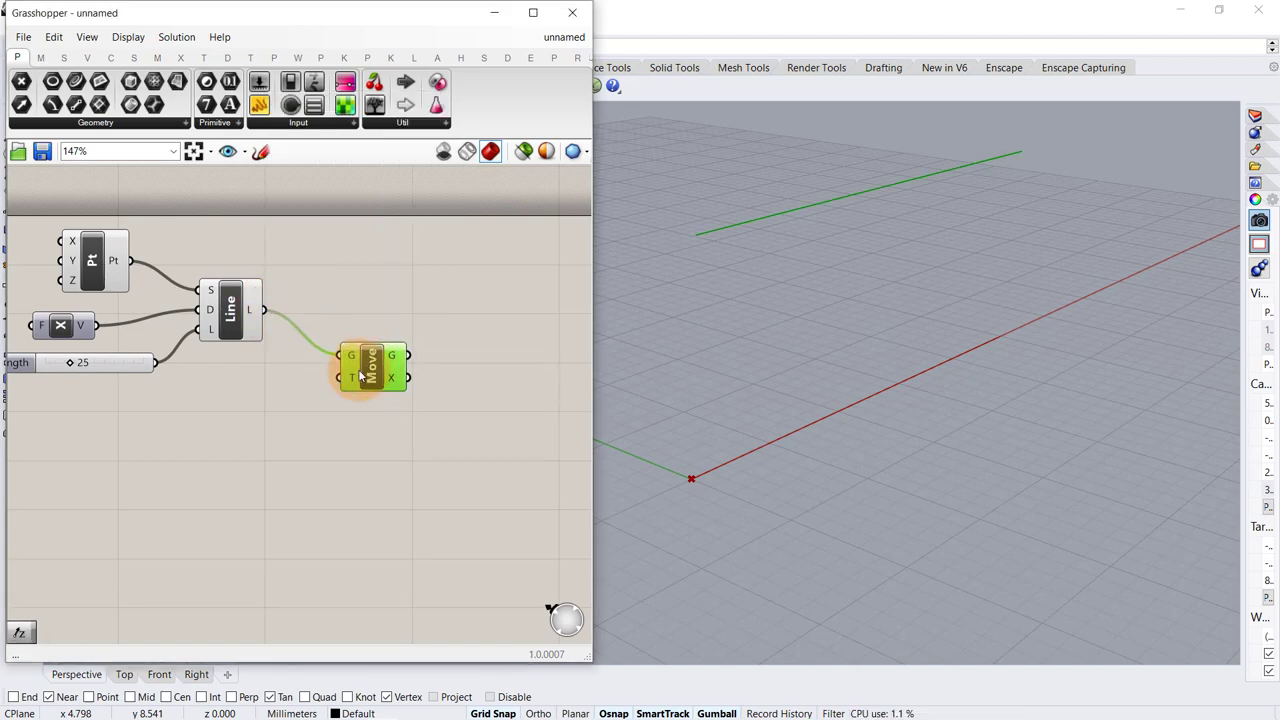
# - Add a Unit Z vector and connect it to the Move component's translation input
pyautogui.doubleClick(191, 423)
pyautogui.write('z')
pyautogui.click(213, 405)
pyautogui.moveTo(222, 422); pyautogui.dragTo(338, 377)
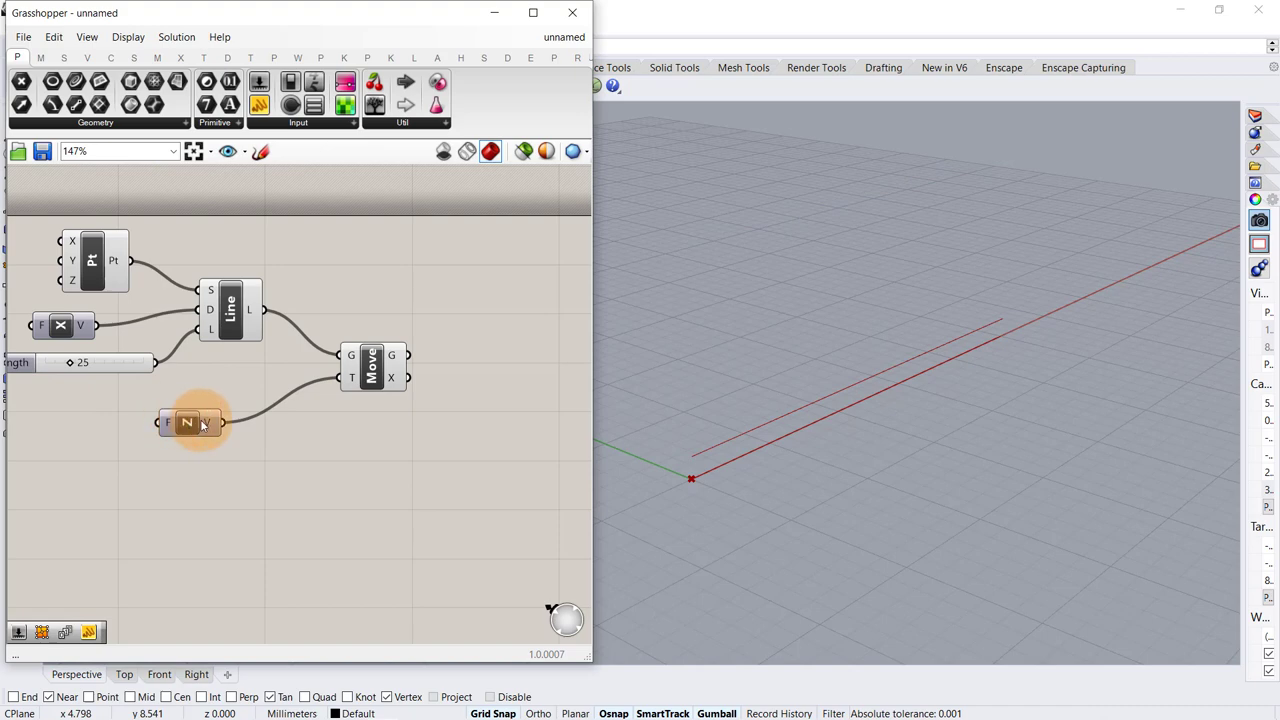
pyautogui.moveTo(203, 424); pyautogui.dragTo(247, 422)
# - Add a number slider with value 12 and connect it to the Unit Z vector's factor input
pyautogui.doubleClick(124, 431)
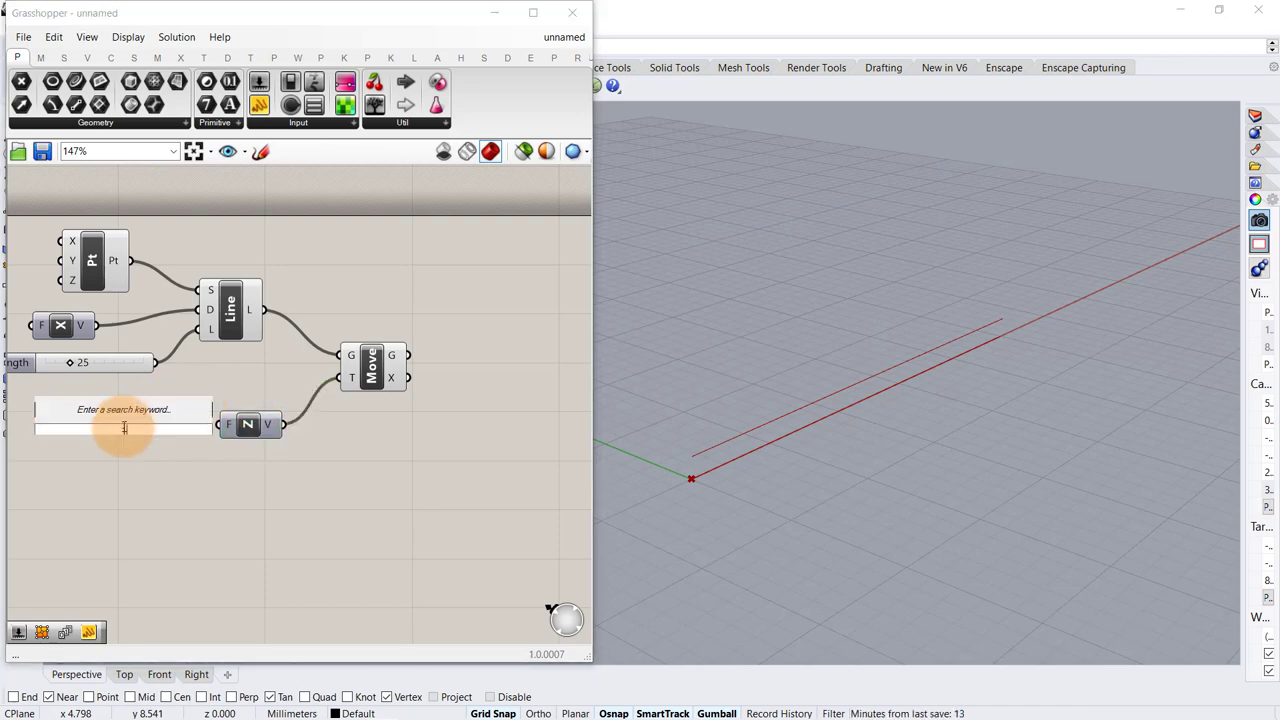
pyautogui.write('12')
pyautogui.press('Return')
pyautogui.moveTo(172, 443); pyautogui.dragTo(222, 425)
pyautogui.click(400, 366)
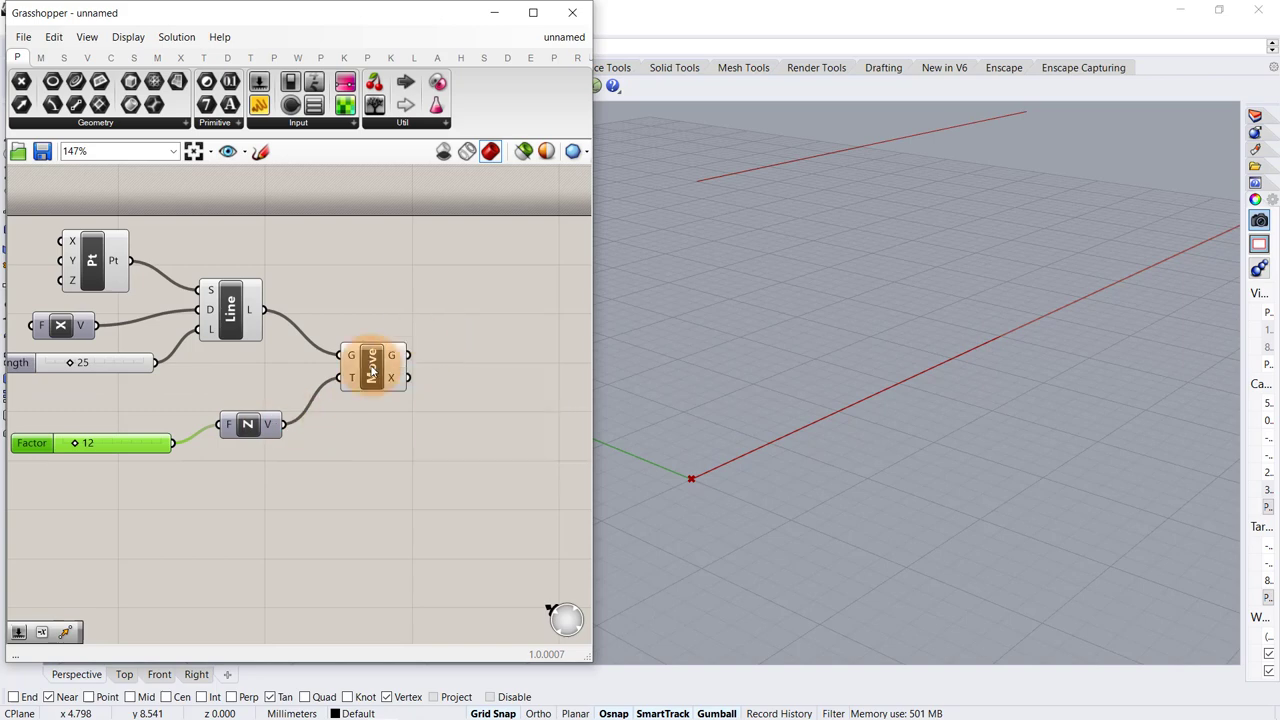
pyautogui.moveTo(923, 357); pyautogui.dragTo(848, 408, button='right')
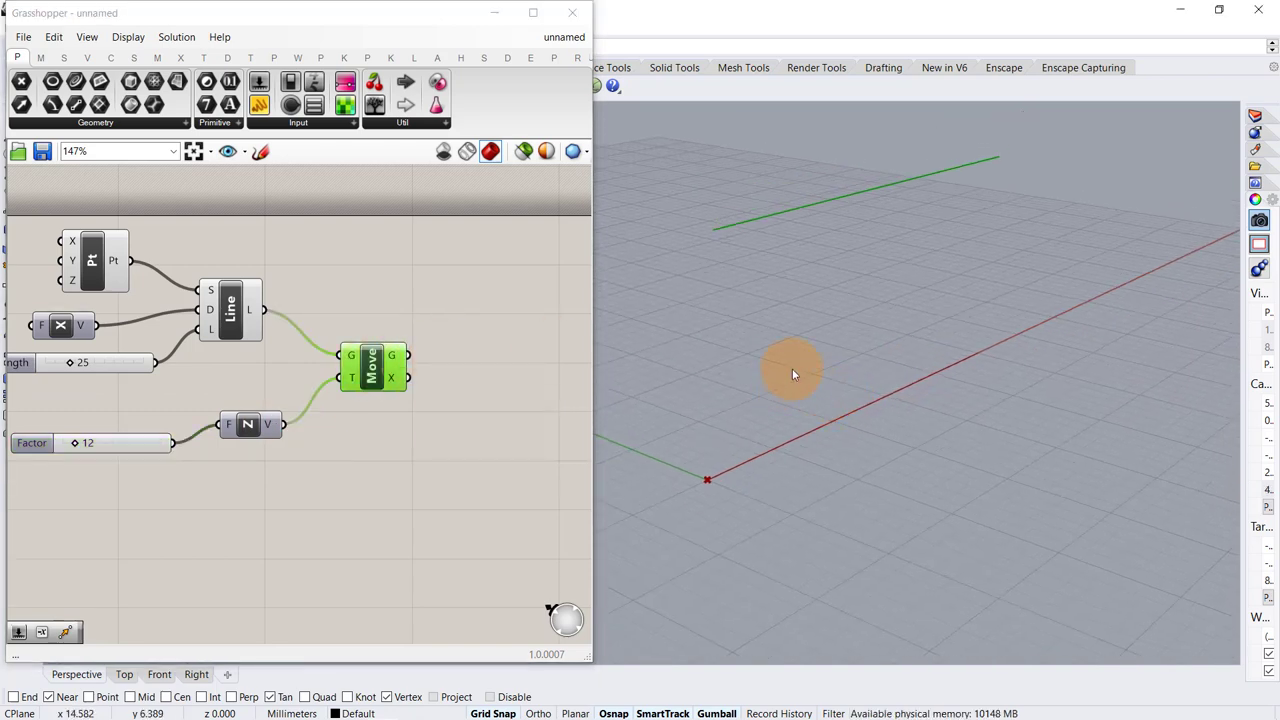
# - Add a Divide Curve component and connect the original line to its curve input
pyautogui.click(318, 313)
pyautogui.scroll(2, 454, 314)
pyautogui.moveTo(454, 314); pyautogui.dragTo(371, 323, button='right')
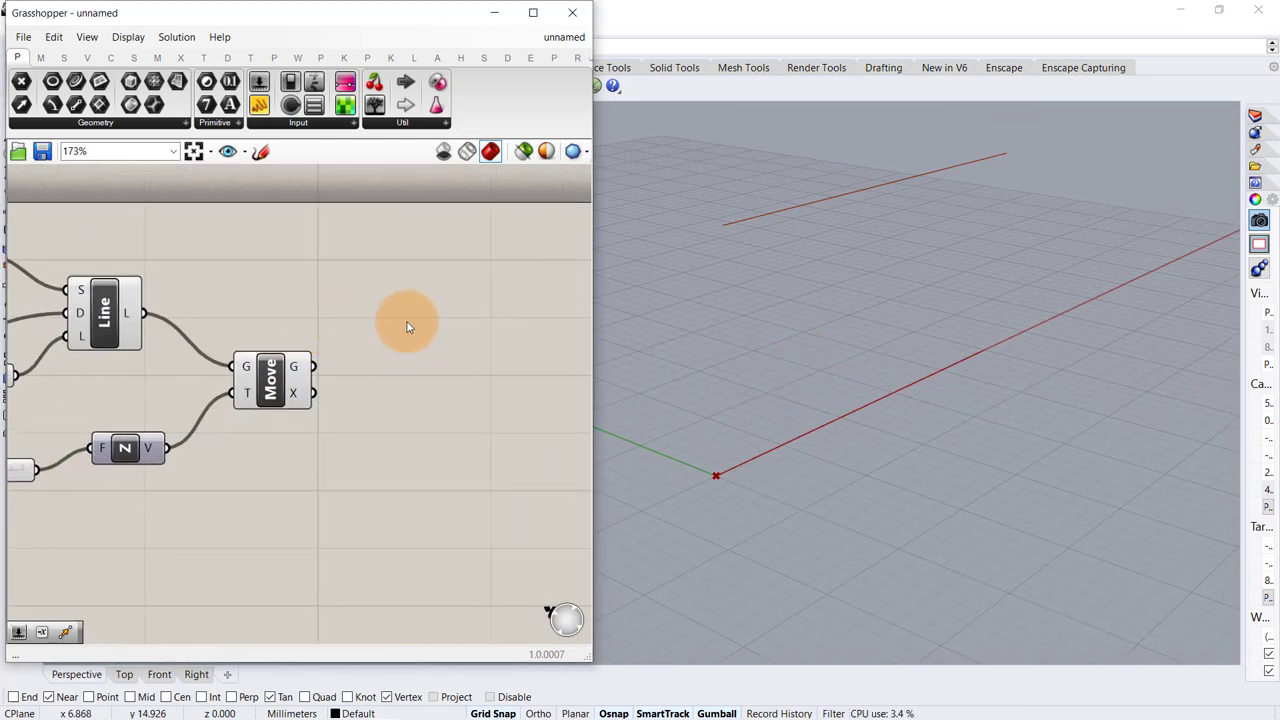
pyautogui.doubleClick(407, 320)
pyautogui.write('div')
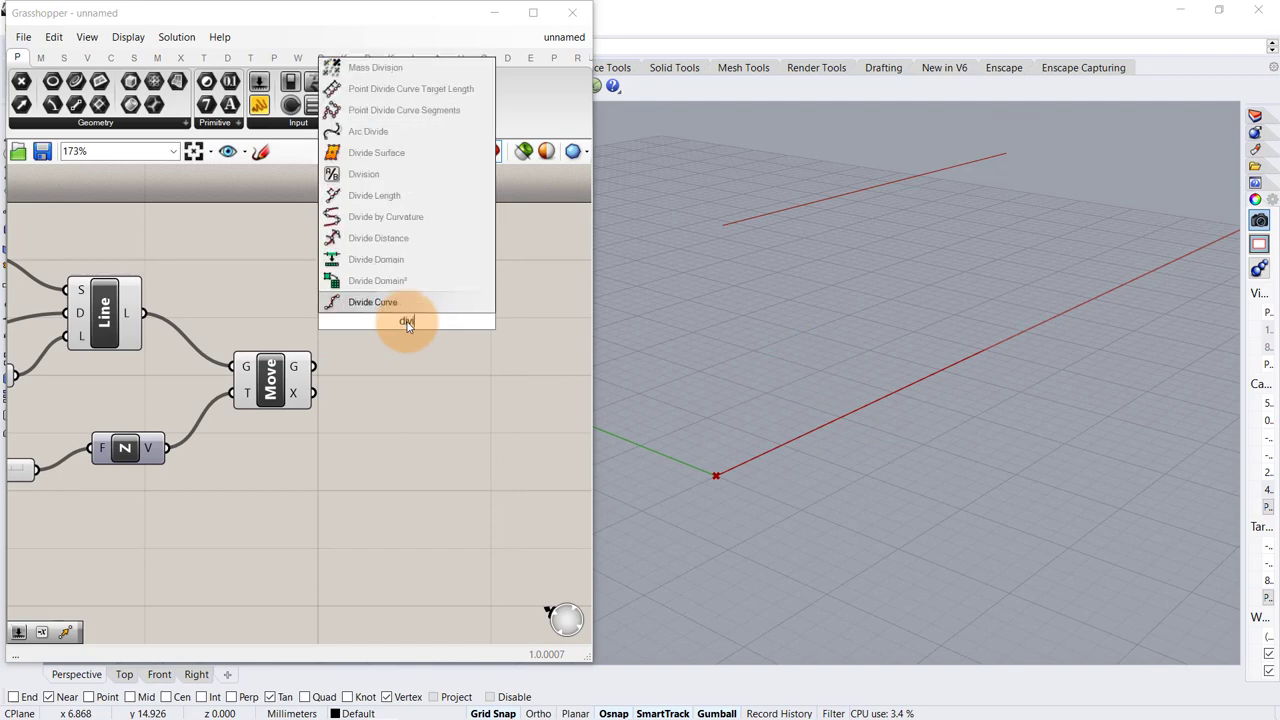
pyautogui.click(408, 309)
pyautogui.moveTo(146, 313); pyautogui.dragTo(518, 283)
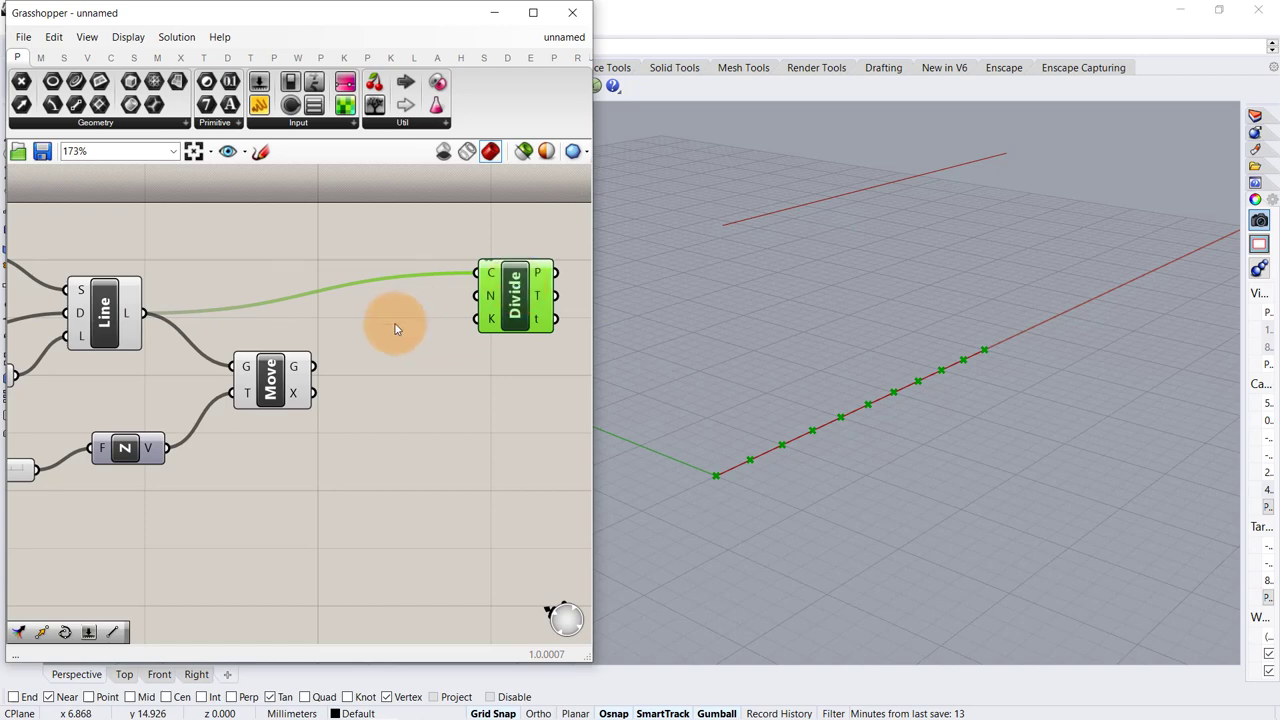
# - Duplicate the Divide Curve component below the original and connect the moved line to the copy's curve input
pyautogui.click(394, 323)
pyautogui.click(517, 317)
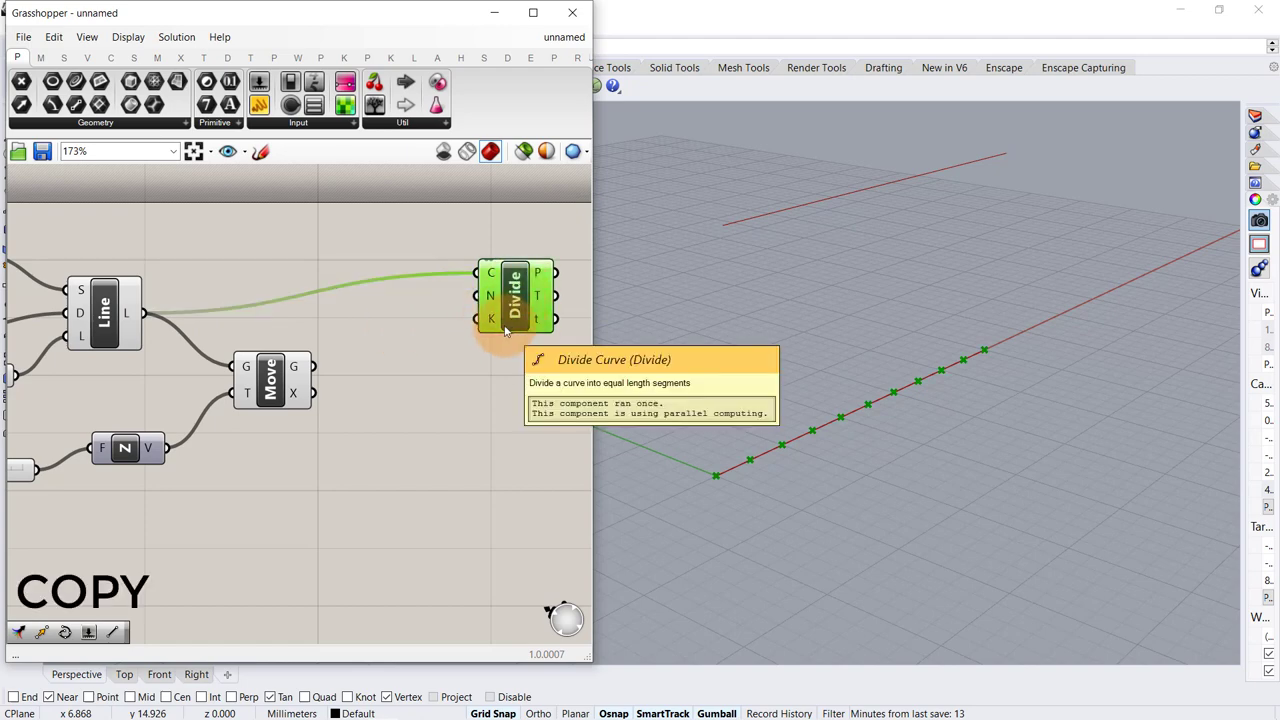
pyautogui.keyDown('alt'); pyautogui.moveTo(506, 332); pyautogui.dragTo(552, 456); pyautogui.keyUp('alt')
pyautogui.moveTo(316, 370); pyautogui.dragTo(522, 396)
pyautogui.moveTo(272, 380); pyautogui.dragTo(270, 438)
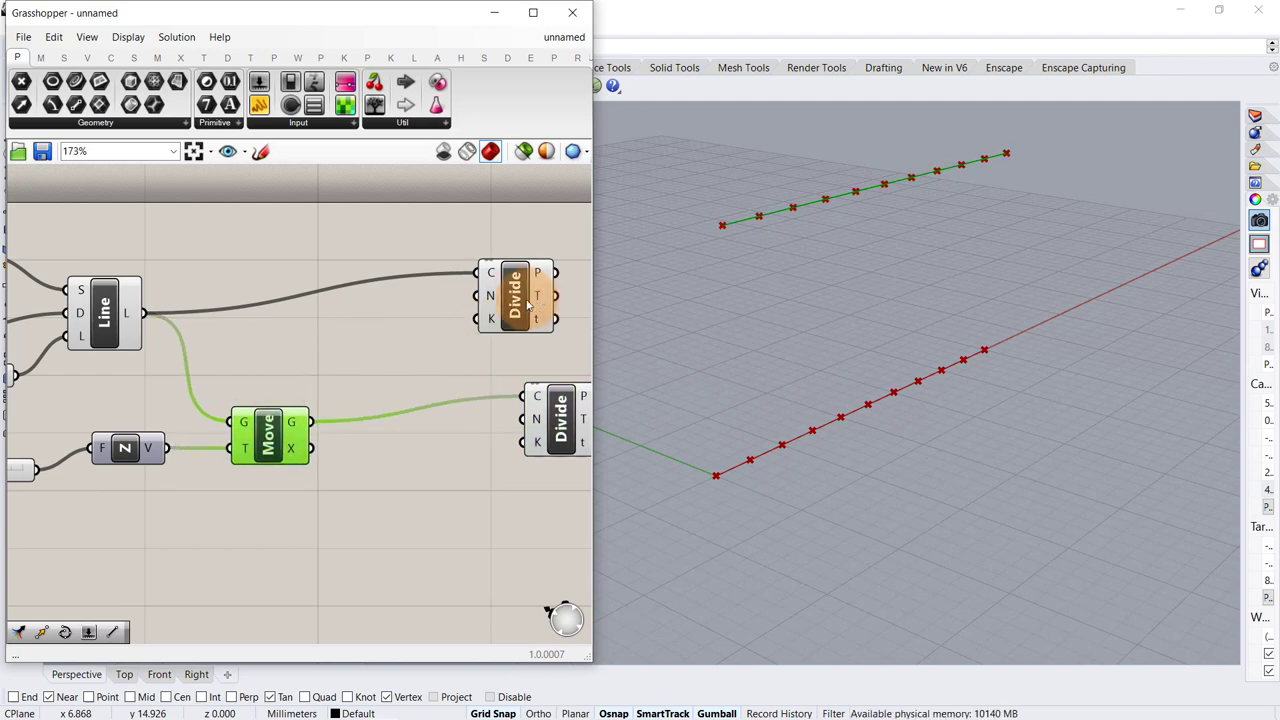
# - Add a number slider with value 60 and connect it to the count inputs of both Divide Curve components
pyautogui.moveTo(518, 298); pyautogui.dragTo(576, 297)
pyautogui.click(366, 358)
pyautogui.moveTo(366, 357); pyautogui.dragTo(256, 355, button='right')
pyautogui.doubleClick(285, 348)
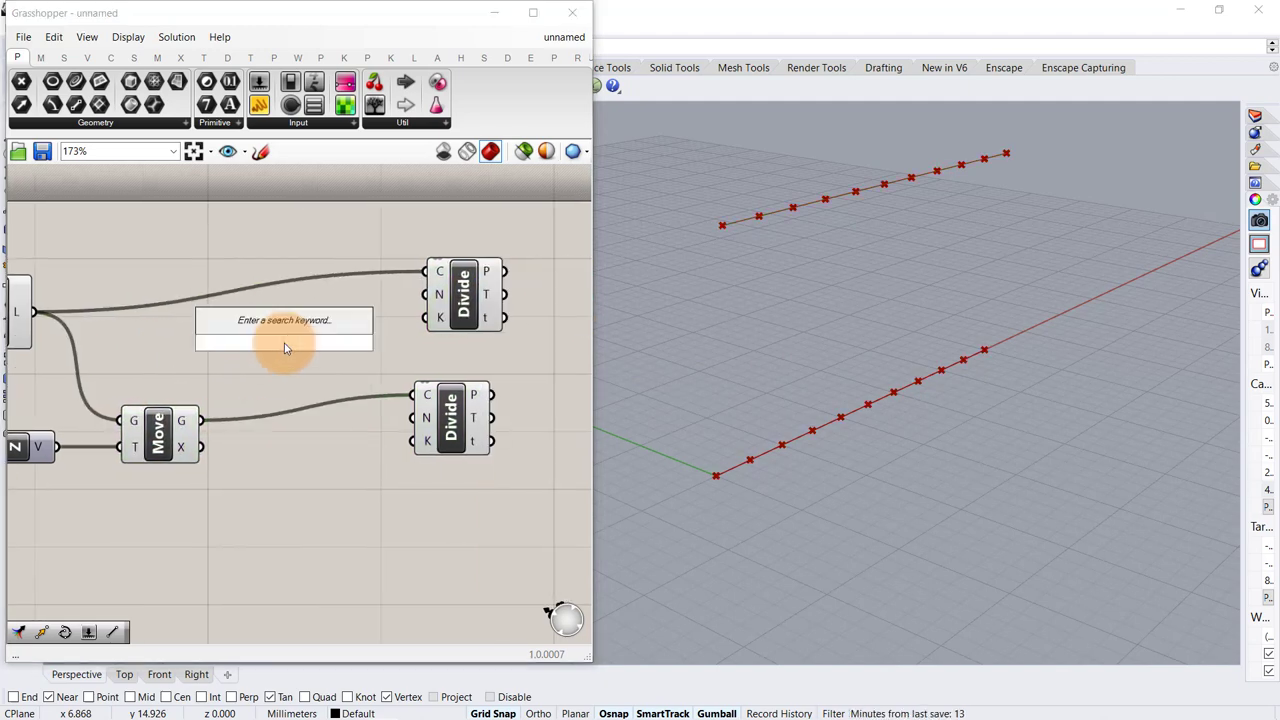
pyautogui.write('60')
pyautogui.press('Return')
pyautogui.moveTo(388, 346); pyautogui.dragTo(428, 294)
pyautogui.moveTo(385, 349); pyautogui.dragTo(454, 428)
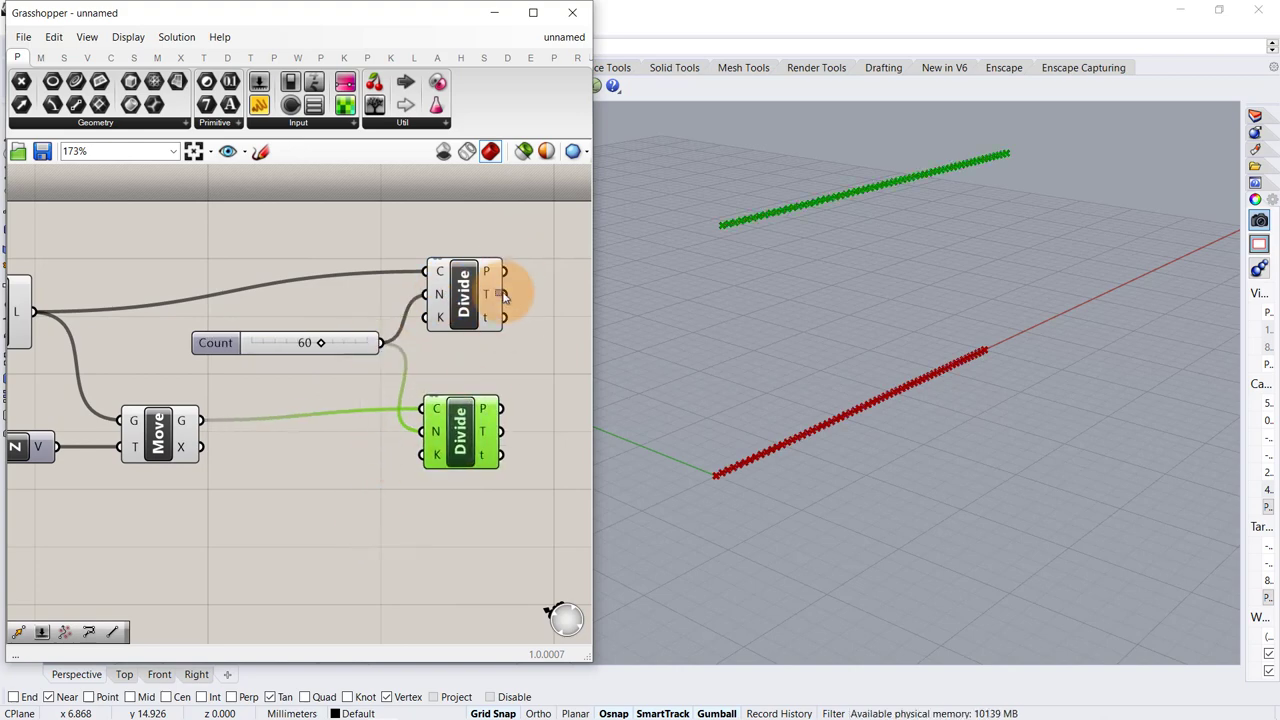
# - Reposition the Divide Curve components on the canvas and widen the Grasshopper window
pyautogui.moveTo(520, 262); pyautogui.dragTo(334, 430)
pyautogui.moveTo(443, 428); pyautogui.dragTo(405, 431)
pyautogui.click(449, 369)
pyautogui.scroll(-2, 410, 374)
pyautogui.moveTo(357, 377); pyautogui.dragTo(454, 374, button='right')
pyautogui.scroll(-1, 454, 374)
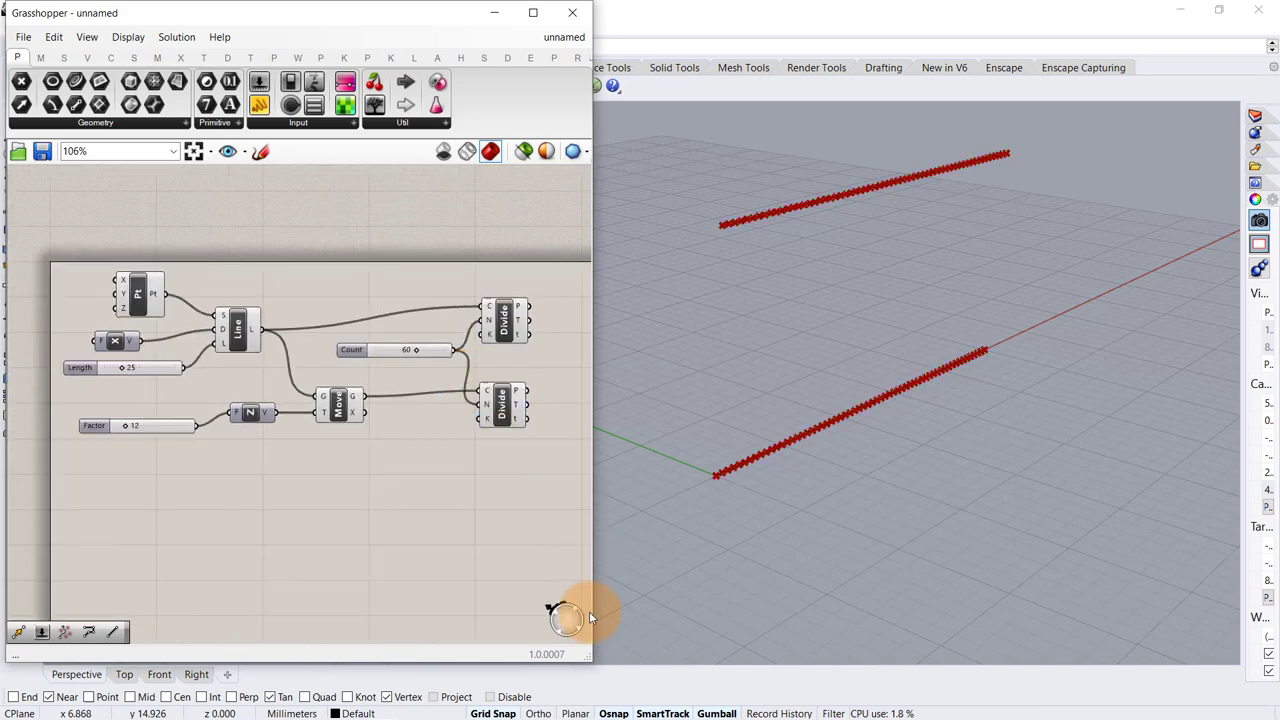
pyautogui.moveTo(588, 657); pyautogui.dragTo(671, 656)
# - Add a two-point Line component and connect the division points of the original and moved lines to inputs A and B
pyautogui.scroll(-1, 999, 411)
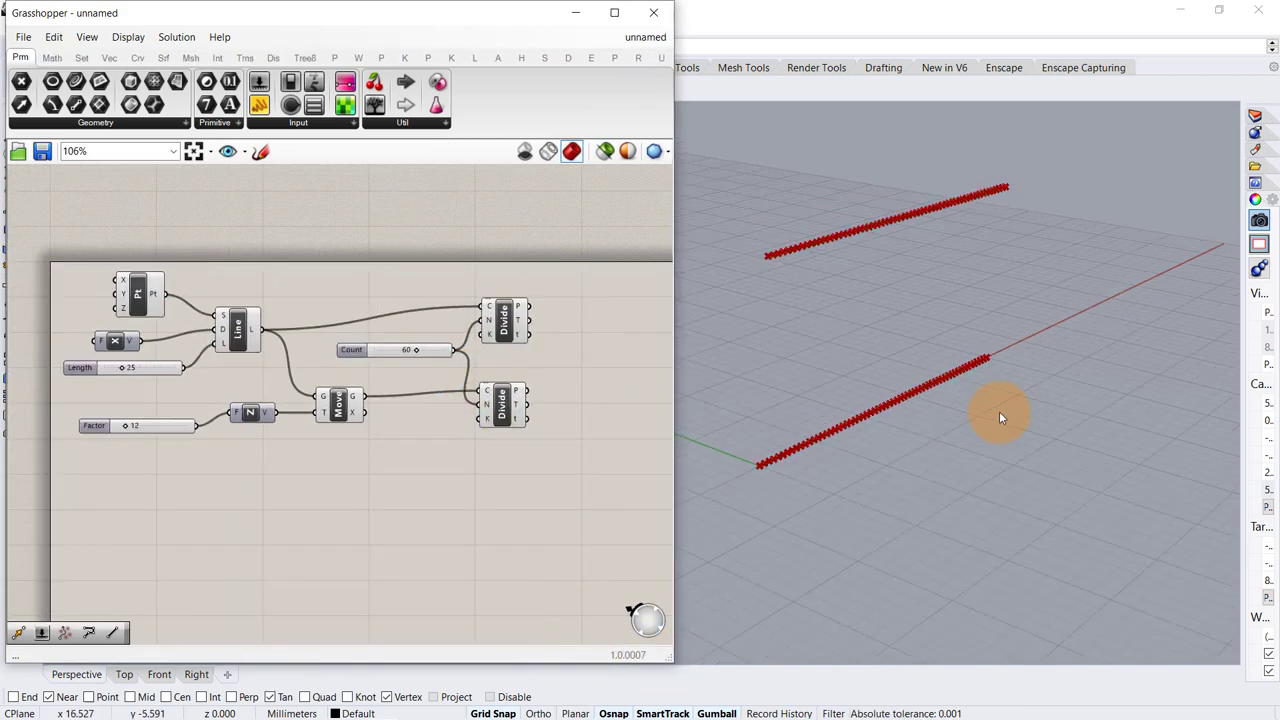
pyautogui.moveTo(999, 411); pyautogui.dragTo(939, 410, button='right')
pyautogui.scroll(3, 544, 333)
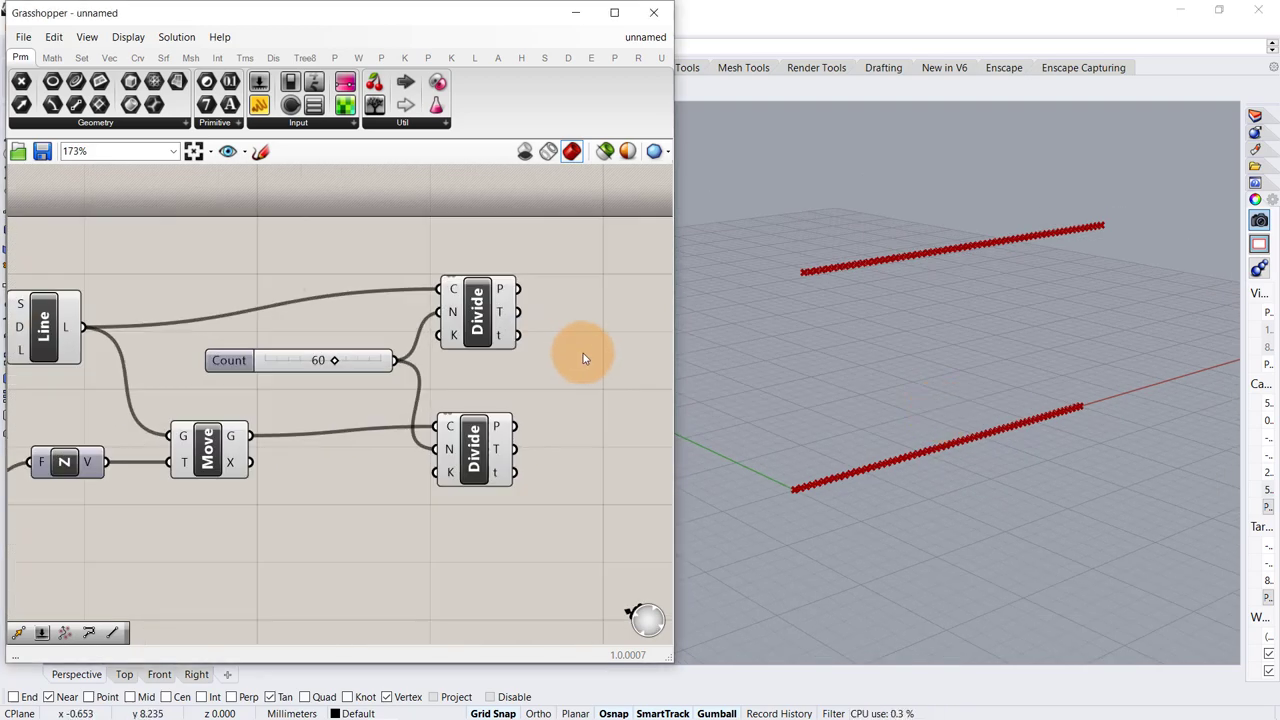
pyautogui.moveTo(610, 384); pyautogui.dragTo(479, 395, button='right')
pyautogui.doubleClick(479, 395)
pyautogui.write('line')
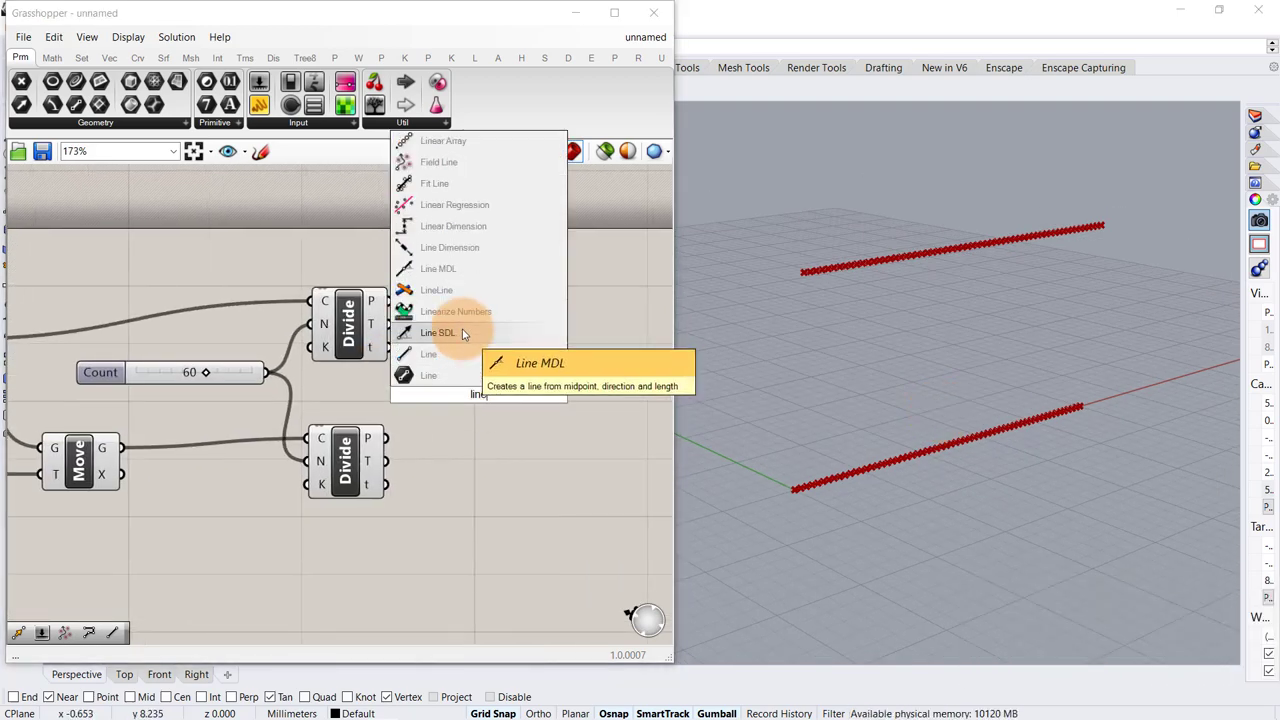
pyautogui.click(457, 354)
pyautogui.moveTo(388, 301); pyautogui.dragTo(430, 365)
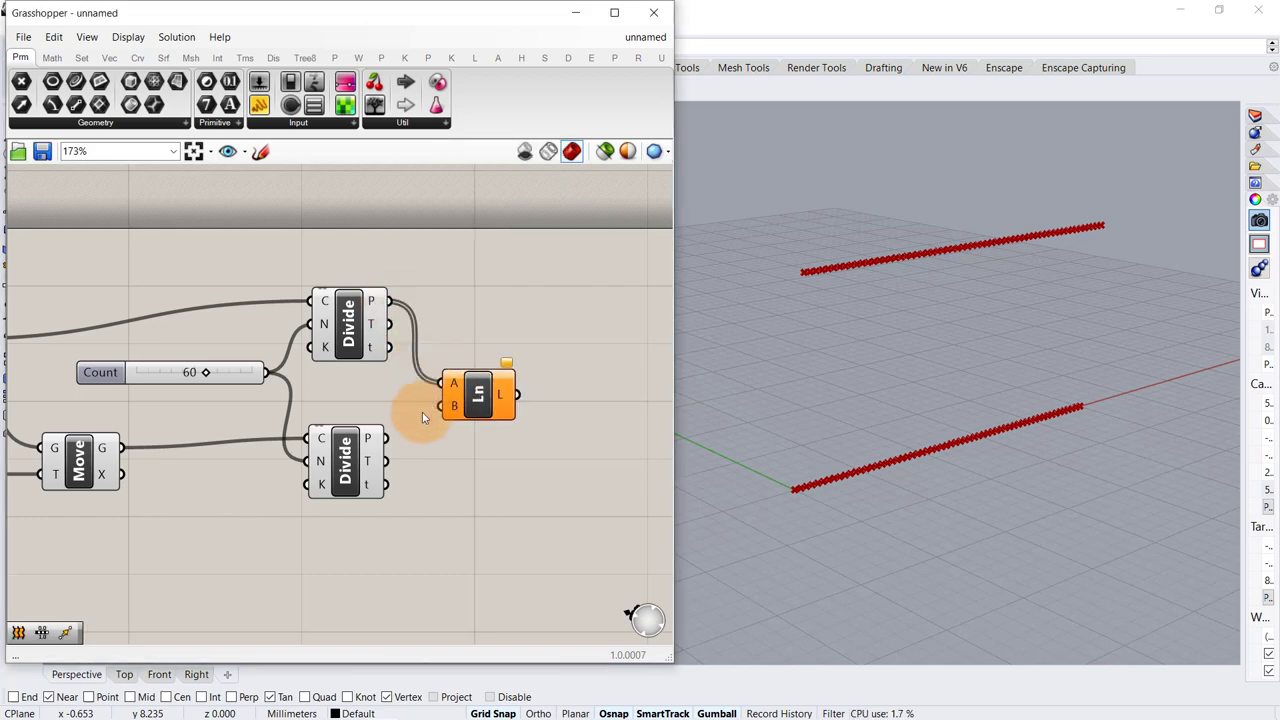
pyautogui.moveTo(386, 438); pyautogui.dragTo(441, 405)
# - Add a Range component below the definition and connect the Length slider to its domain input
pyautogui.scroll(-5, 400, 420)
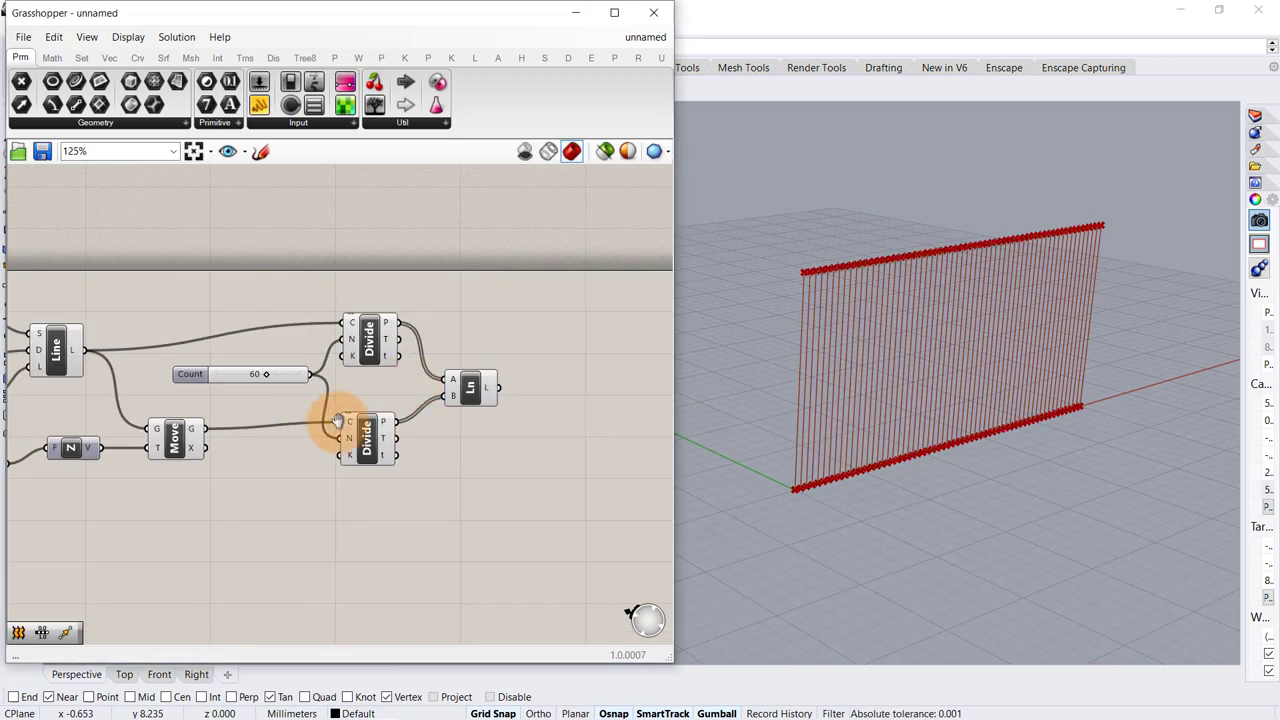
pyautogui.doubleClick(250, 452)
pyautogui.write('range')
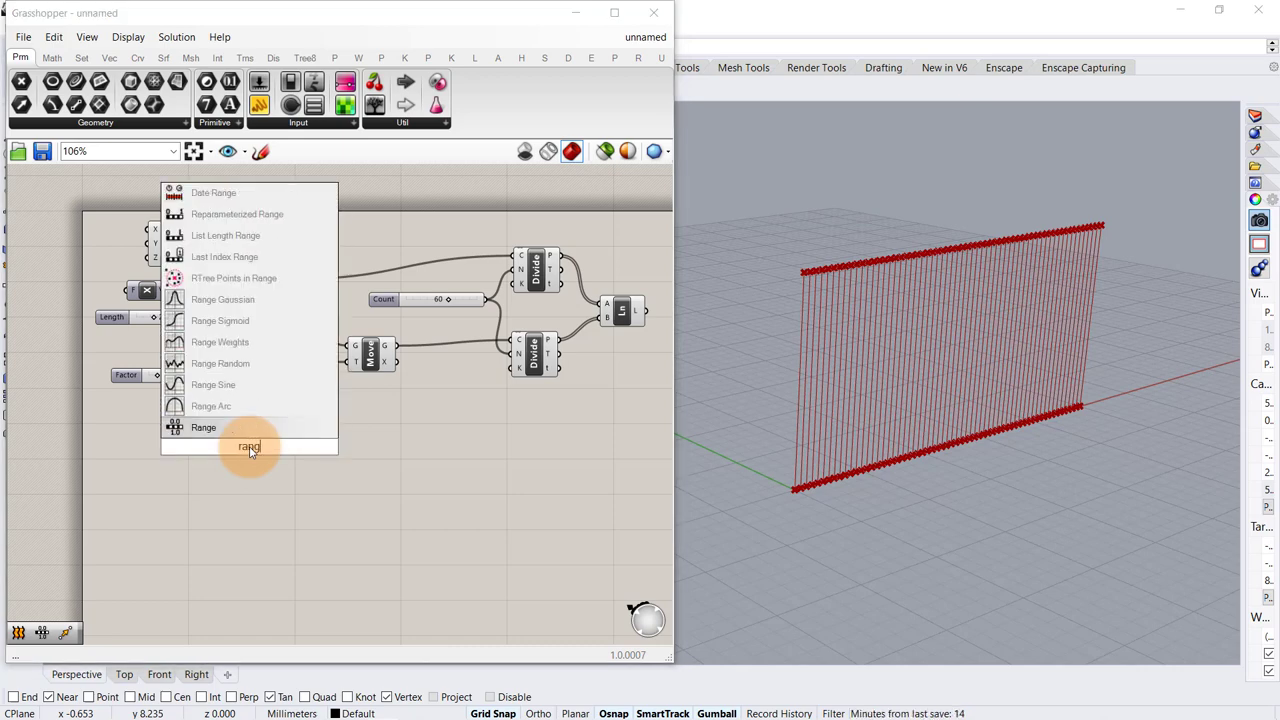
pyautogui.press('Return')
pyautogui.scroll(1, 252, 335)
pyautogui.moveTo(209, 315); pyautogui.dragTo(327, 463)
pyautogui.scroll(2, 237, 460)
pyautogui.click(367, 440)
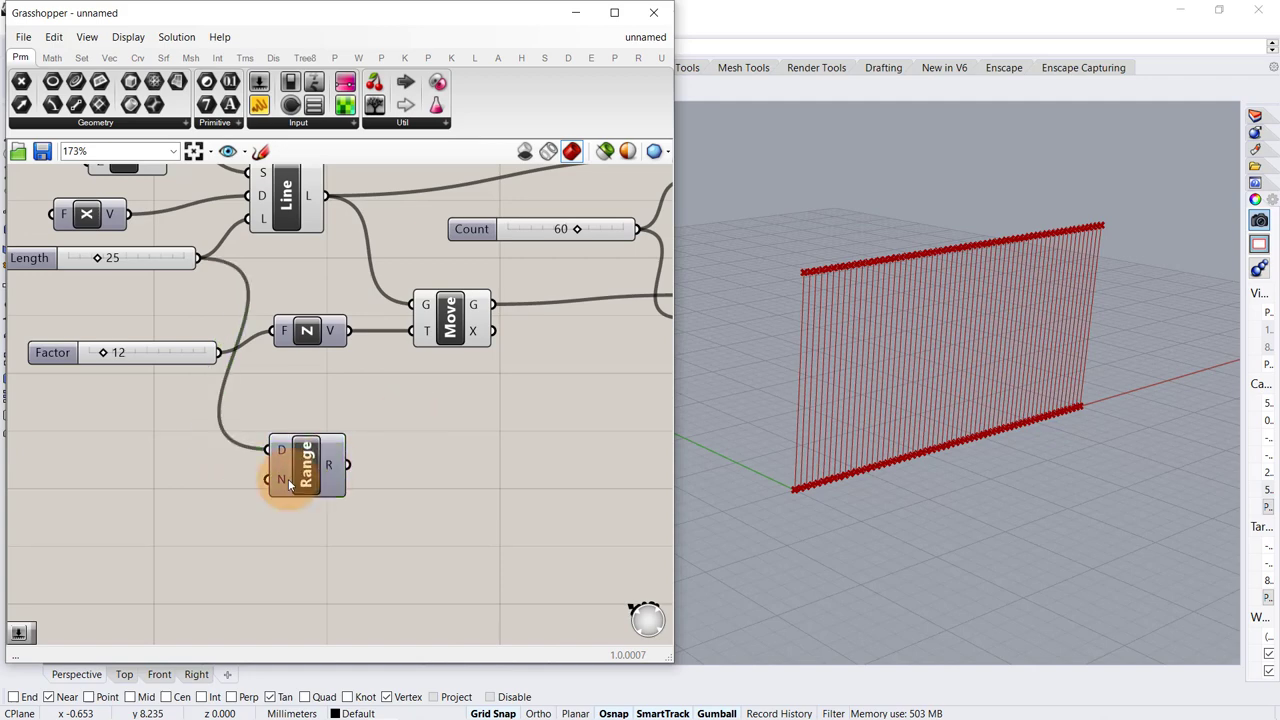
# - Add a number slider with value 40 and connect it to the Range component's steps input
pyautogui.doubleClick(134, 517)
pyautogui.write('40')
pyautogui.press('Return')
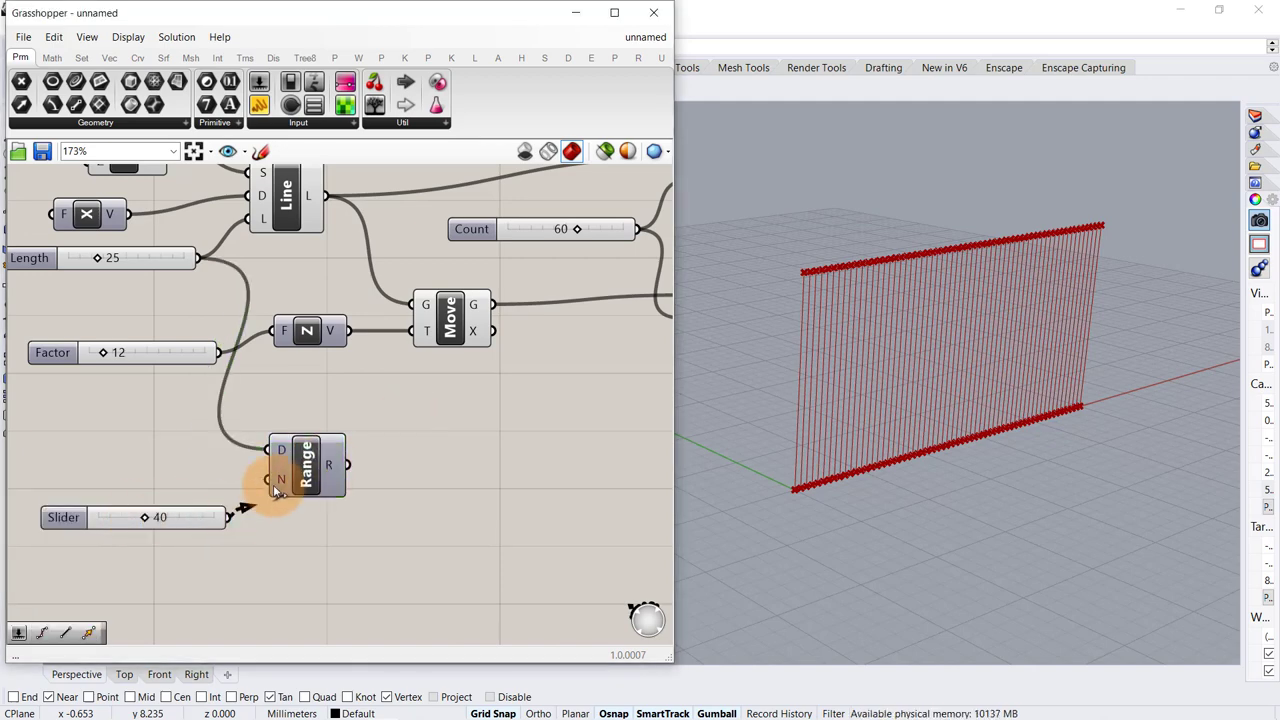
pyautogui.click(485, 431)
# - Add a Construct Point component beside the Range component and connect the Range output to its X input
pyautogui.moveTo(485, 431); pyautogui.dragTo(329, 426, button='right')
pyautogui.scroll(-1, 340, 425)
pyautogui.doubleClick(354, 447)
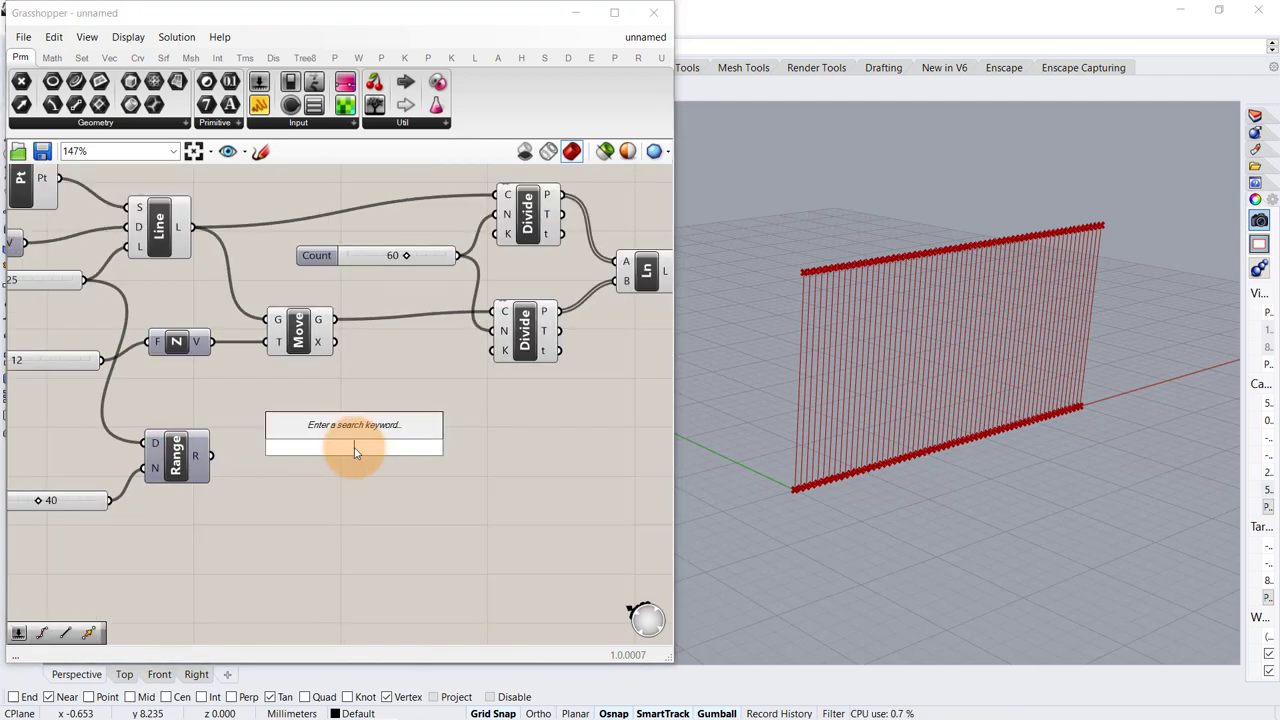
pyautogui.write('constru')
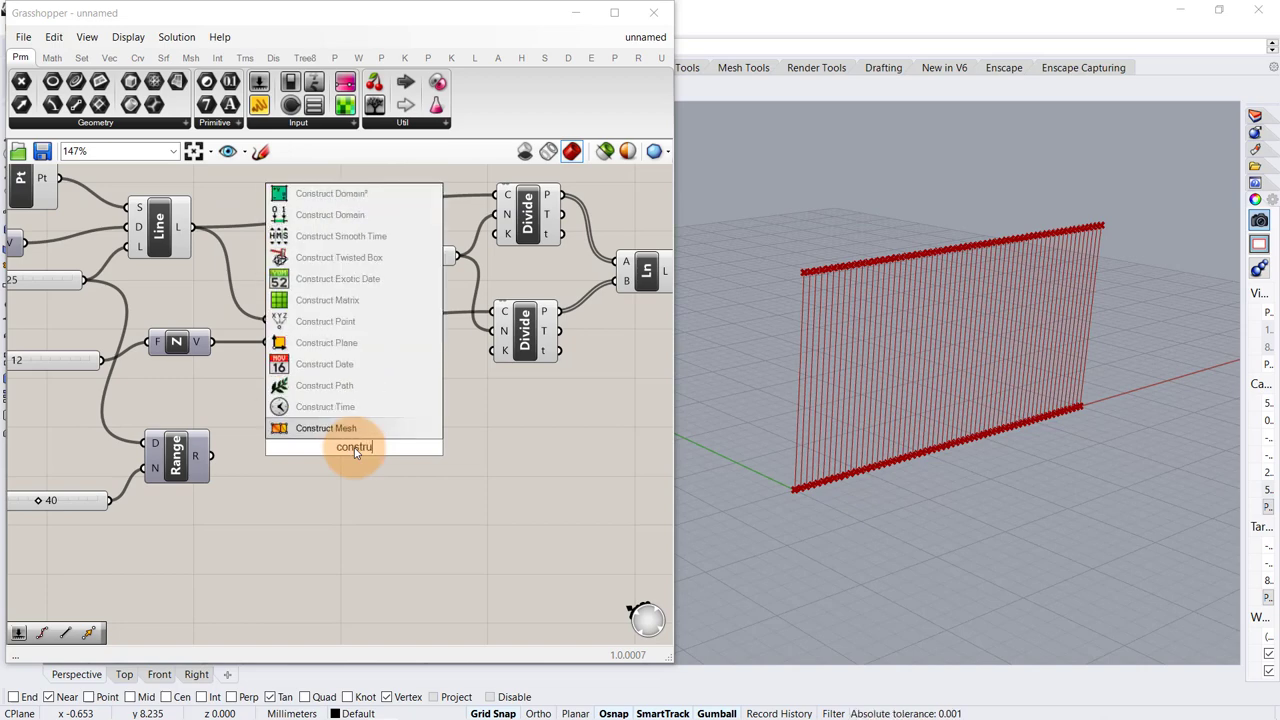
pyautogui.click(330, 322)
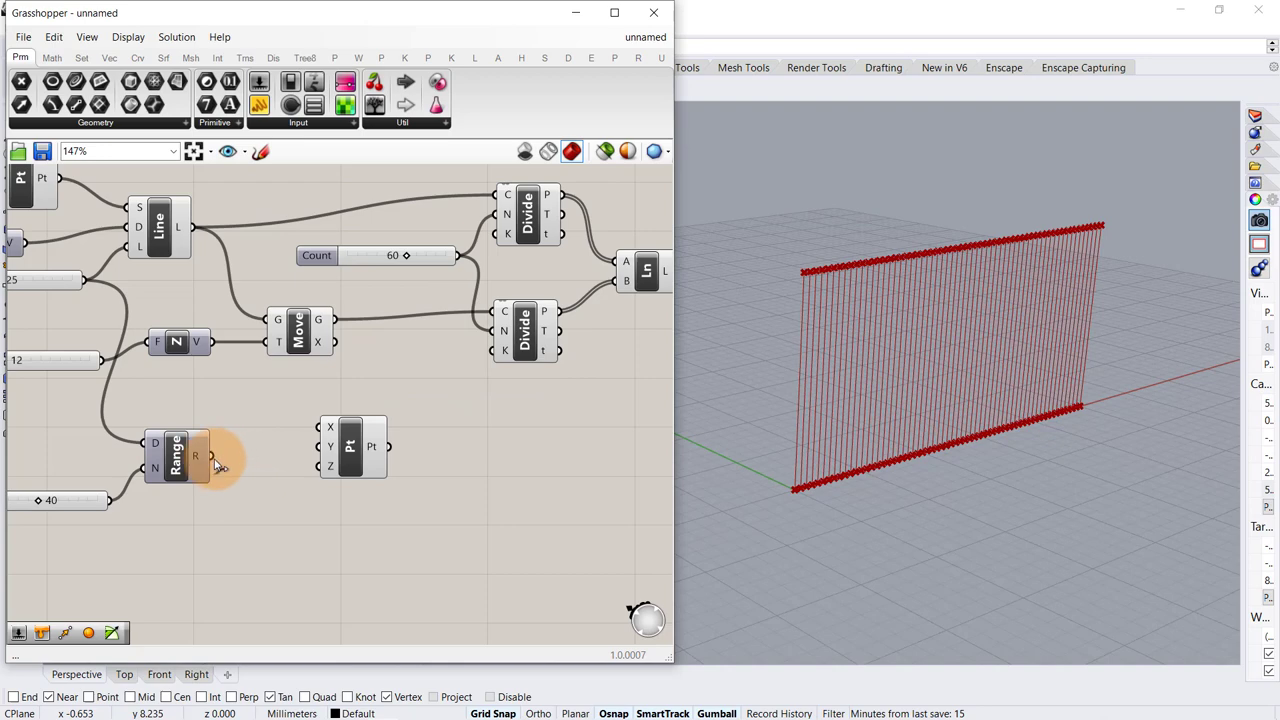
pyautogui.moveTo(213, 465); pyautogui.dragTo(447, 474)
pyautogui.click(297, 524)
# - Add a Sine component below the Range-to-point wire and feed it the Range values
pyautogui.doubleClick(291, 520)
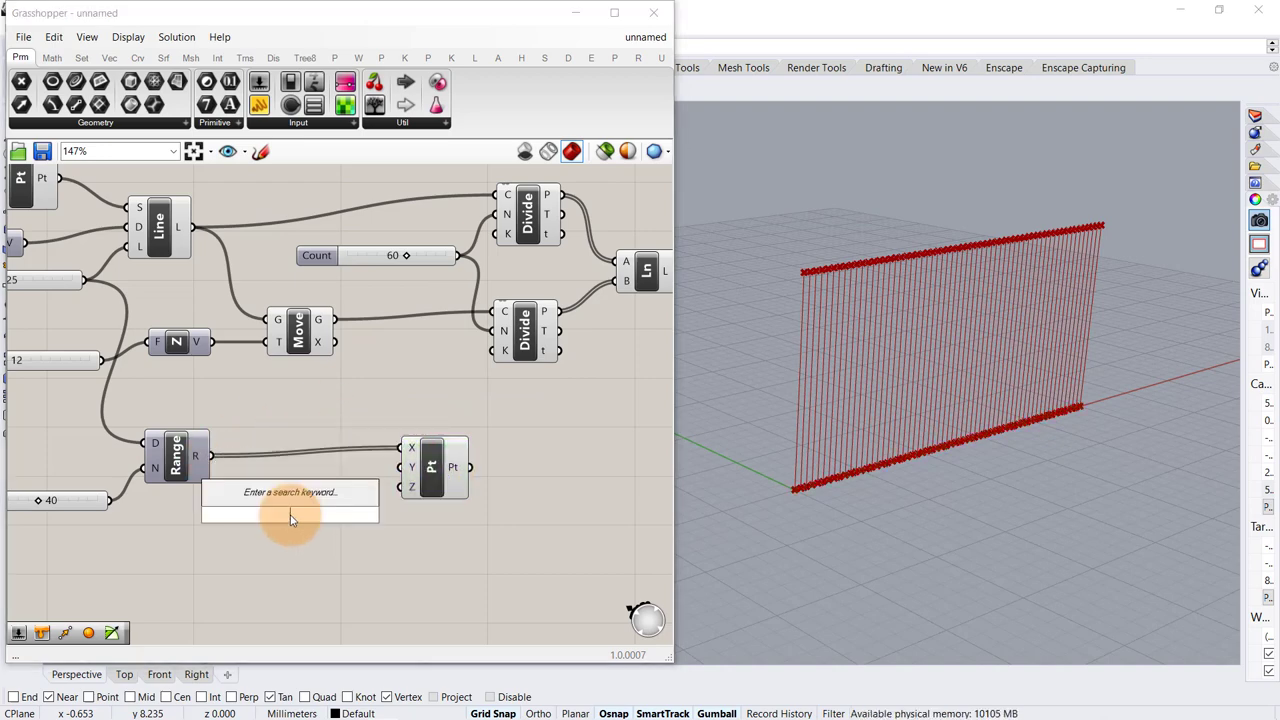
pyautogui.write('sine')
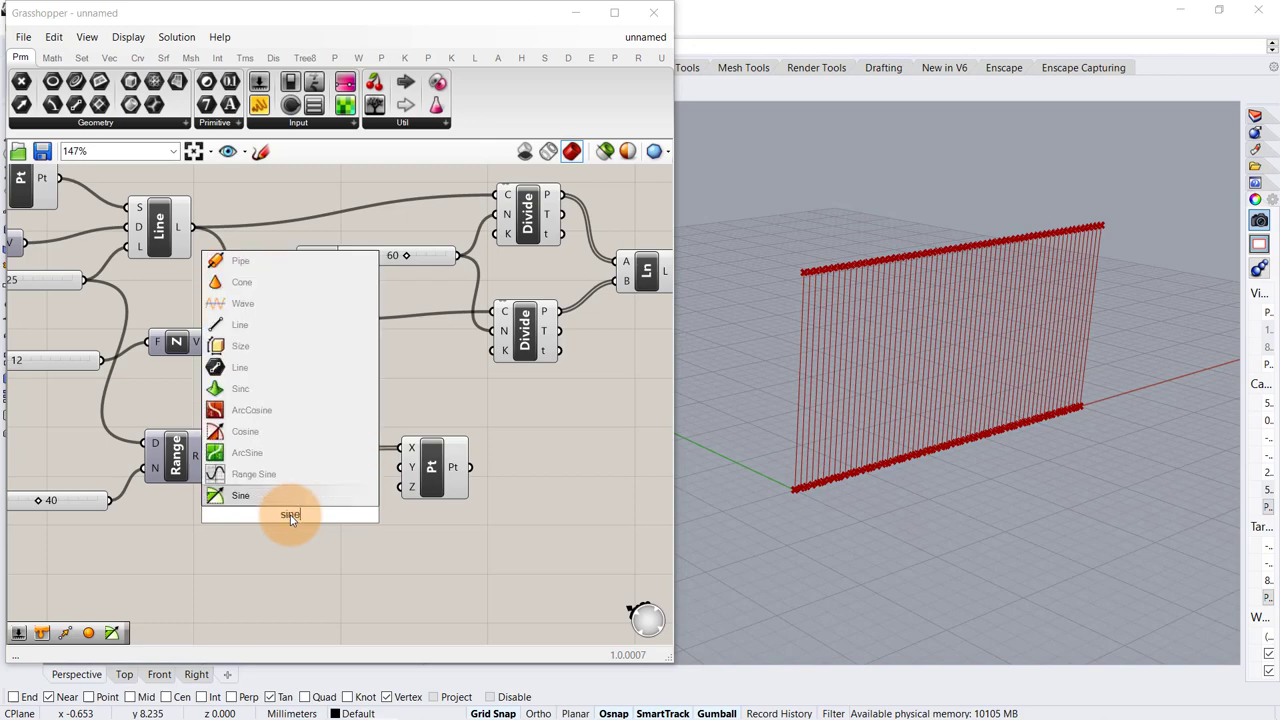
pyautogui.click(259, 493)
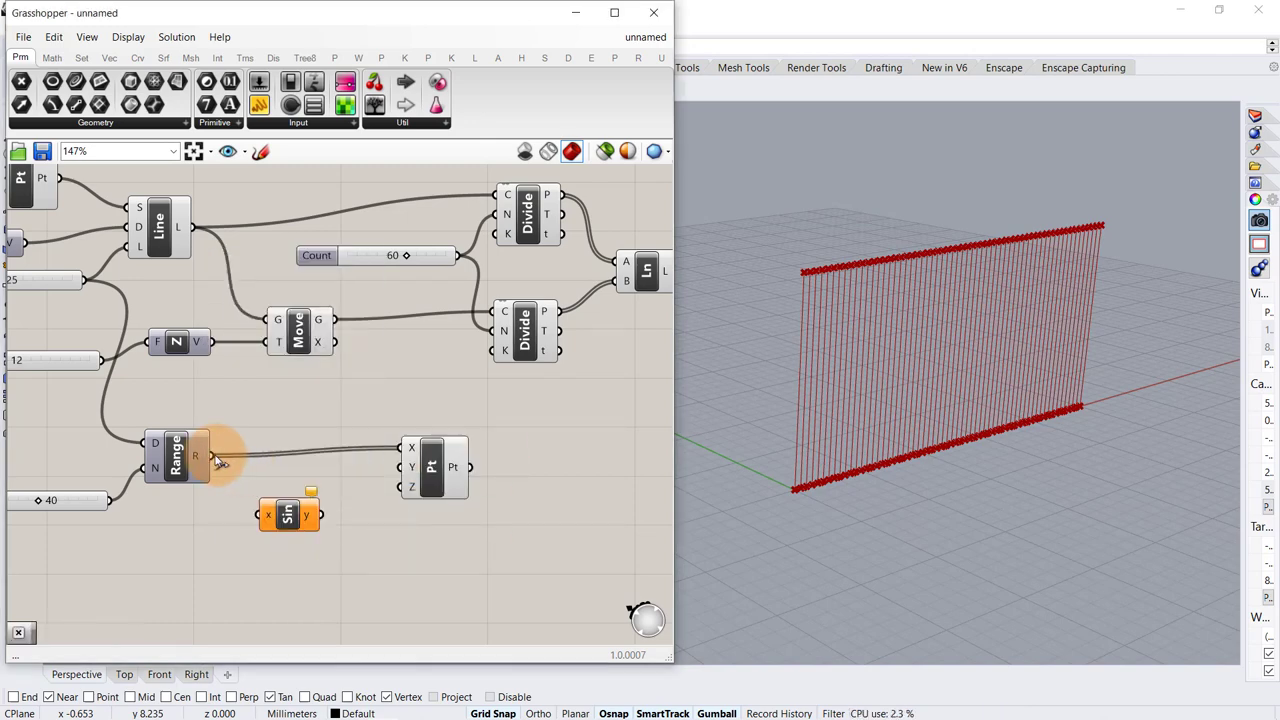
# - Add a Multiplication component, connect the Sine output to input A and its result to Construct Point's Z input
pyautogui.doubleClick(374, 532)
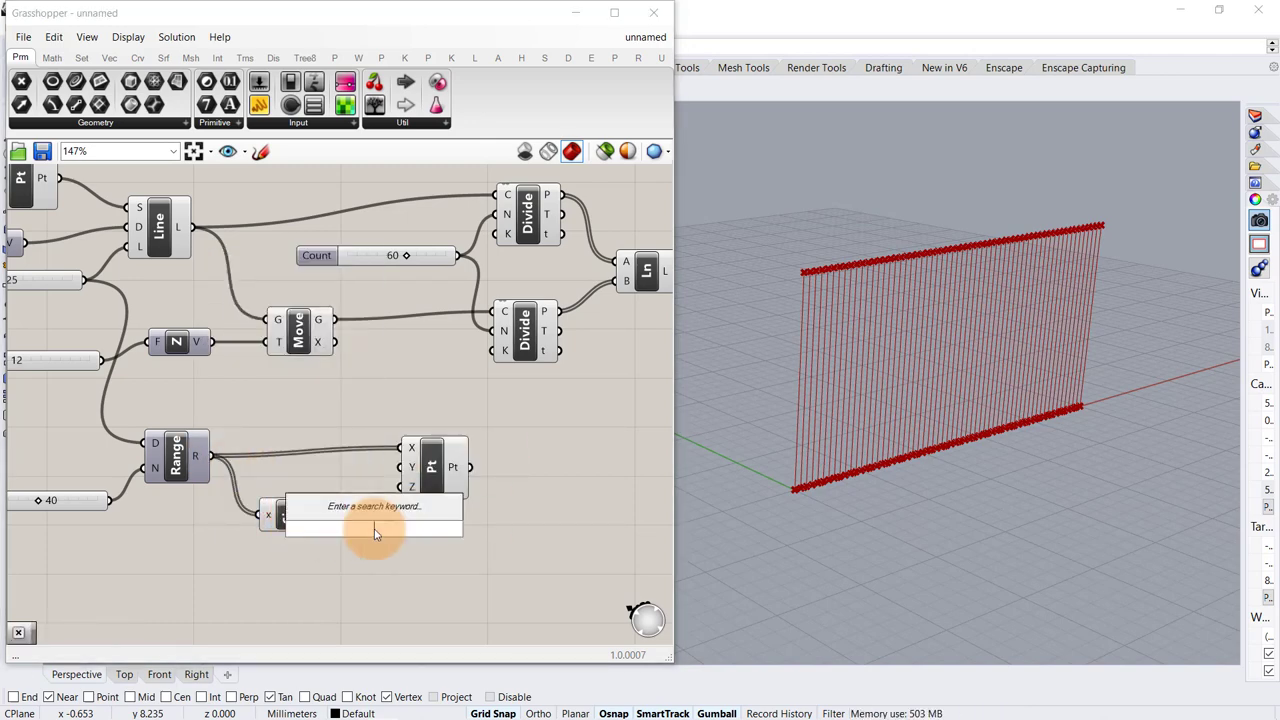
pyautogui.write('mul')
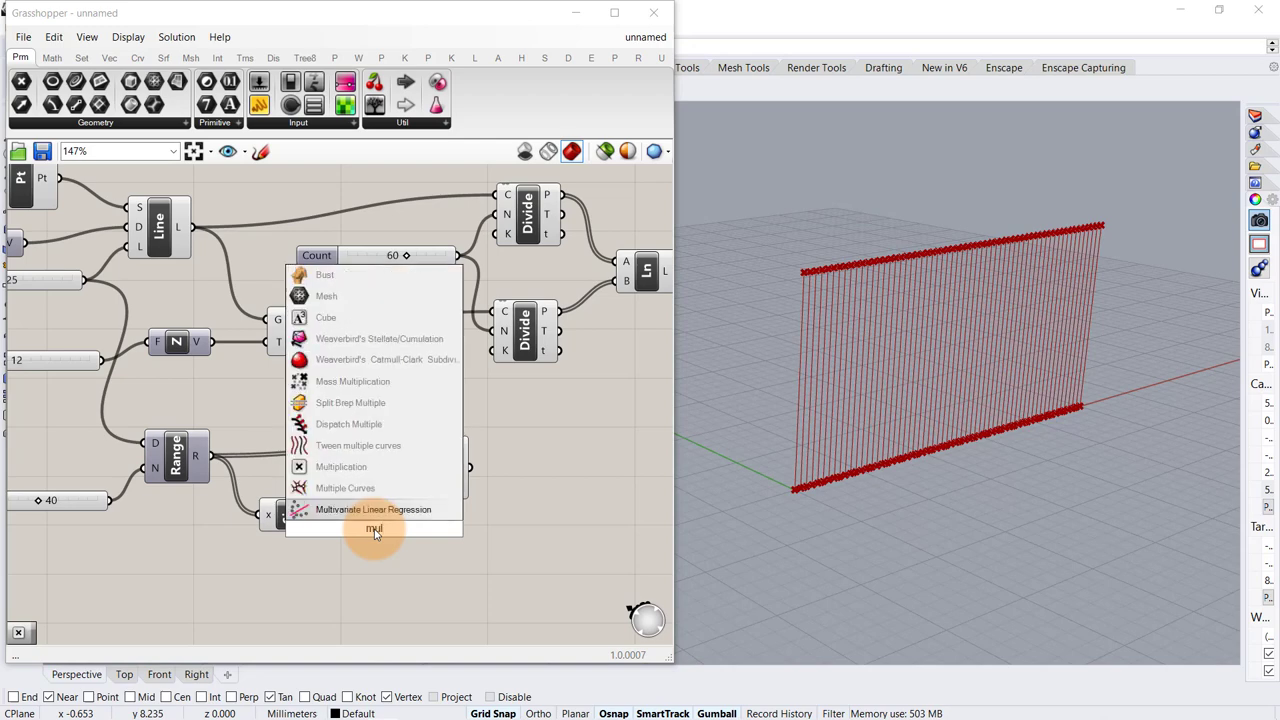
pyautogui.click(366, 483)
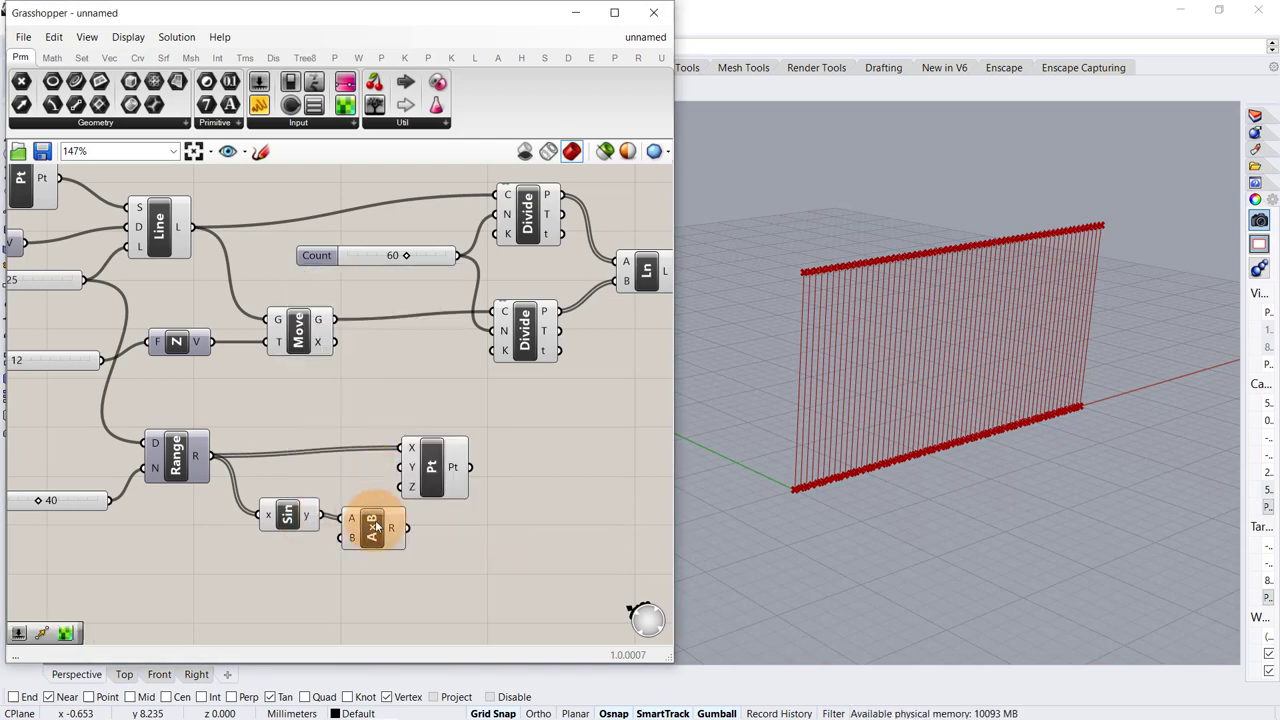
pyautogui.moveTo(408, 530); pyautogui.dragTo(471, 466)
# - Add a number slider, connect it to the Multiplication component's B input, and set it to 3
pyautogui.click(242, 593)
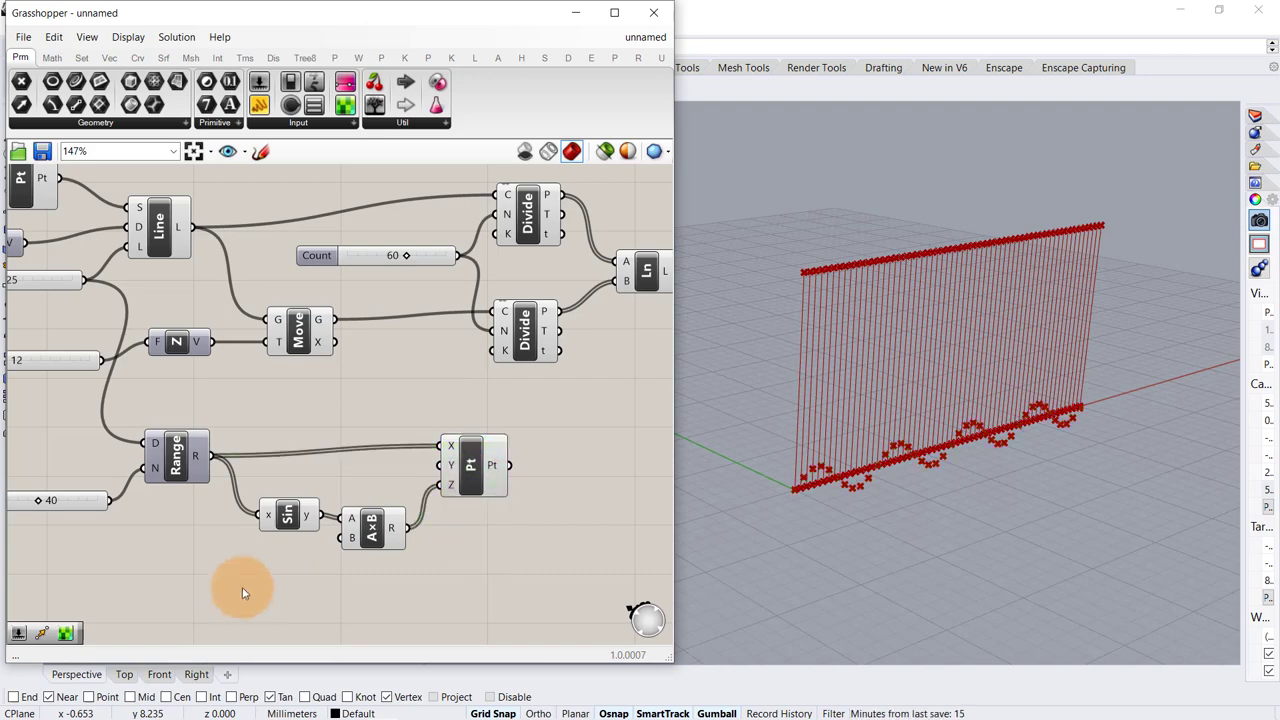
pyautogui.doubleClick(221, 565)
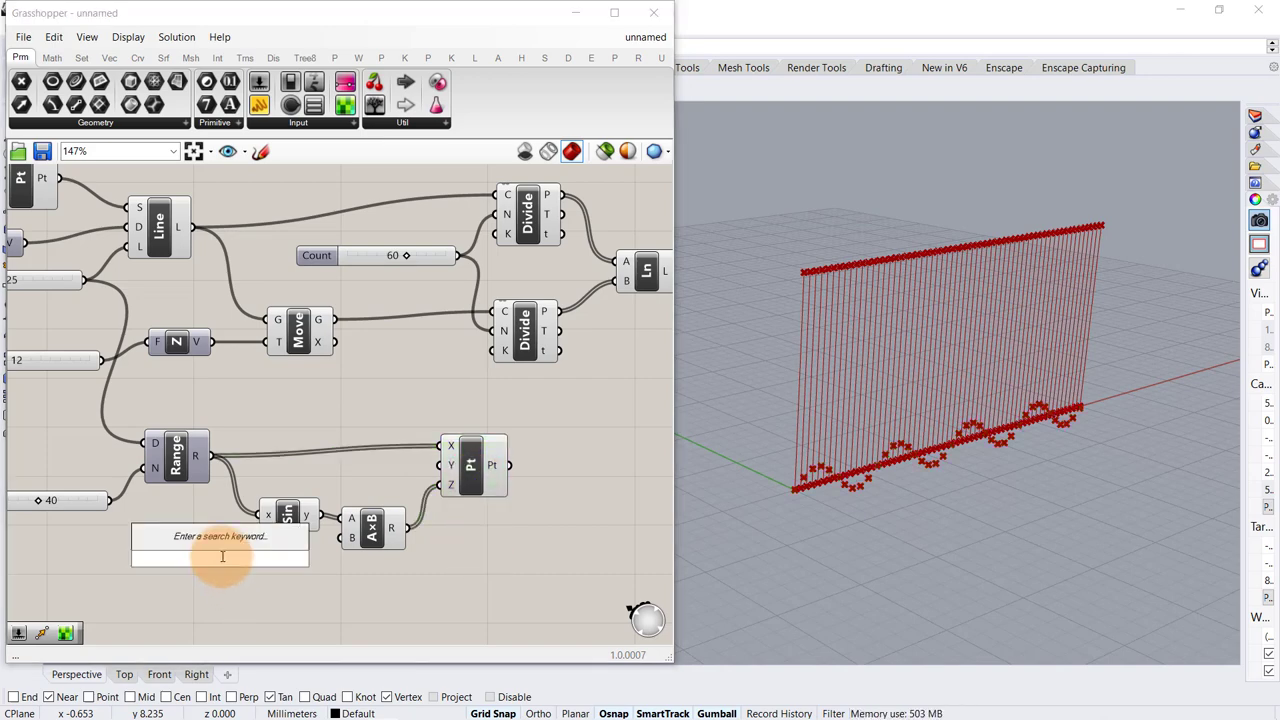
pyautogui.write('4')
pyautogui.press('Return')
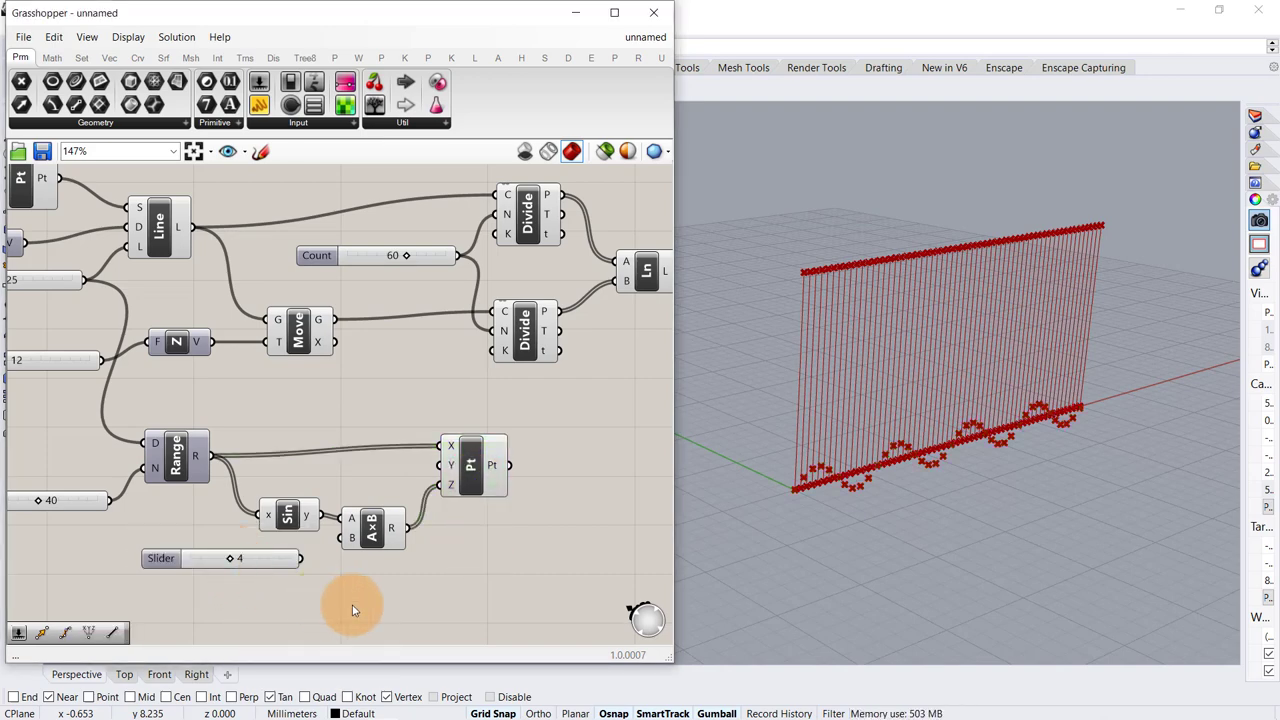
pyautogui.moveTo(342, 543); pyautogui.dragTo(350, 539)
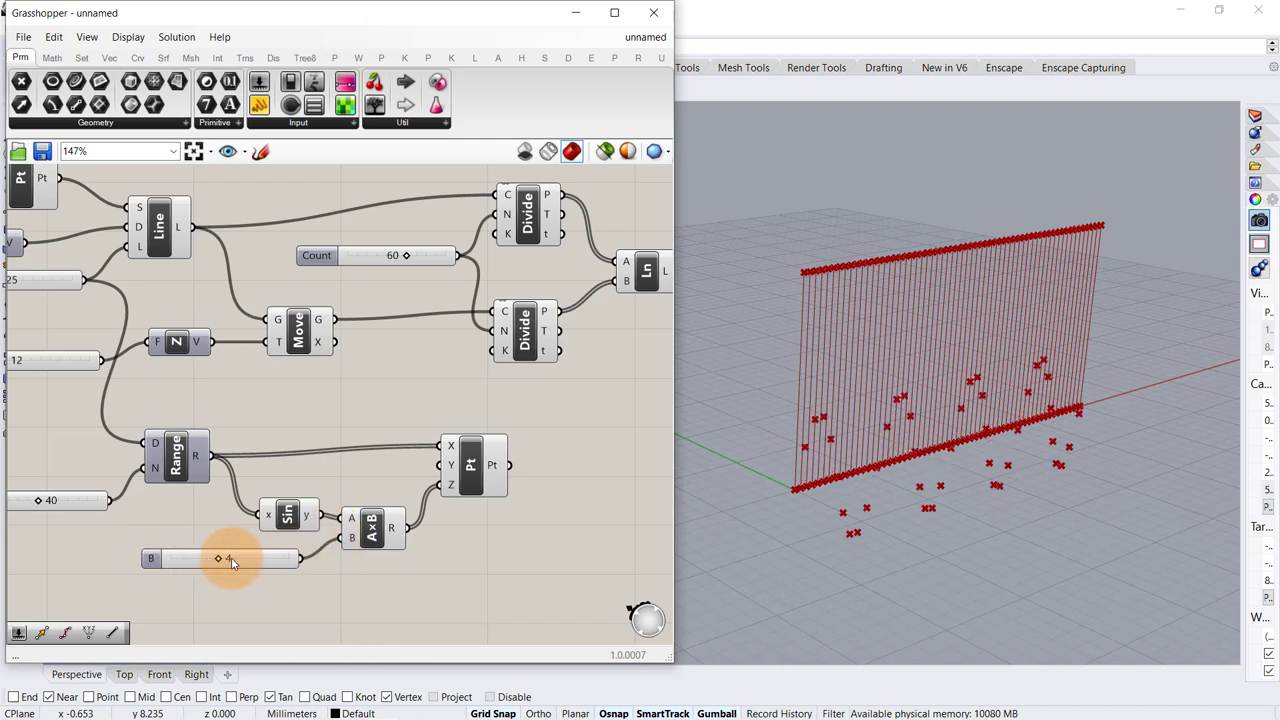
pyautogui.moveTo(208, 563)
pyautogui.mouseDown()
pyautogui.moveTo(183, 557)
pyautogui.moveTo(207, 566)
pyautogui.mouseUp()
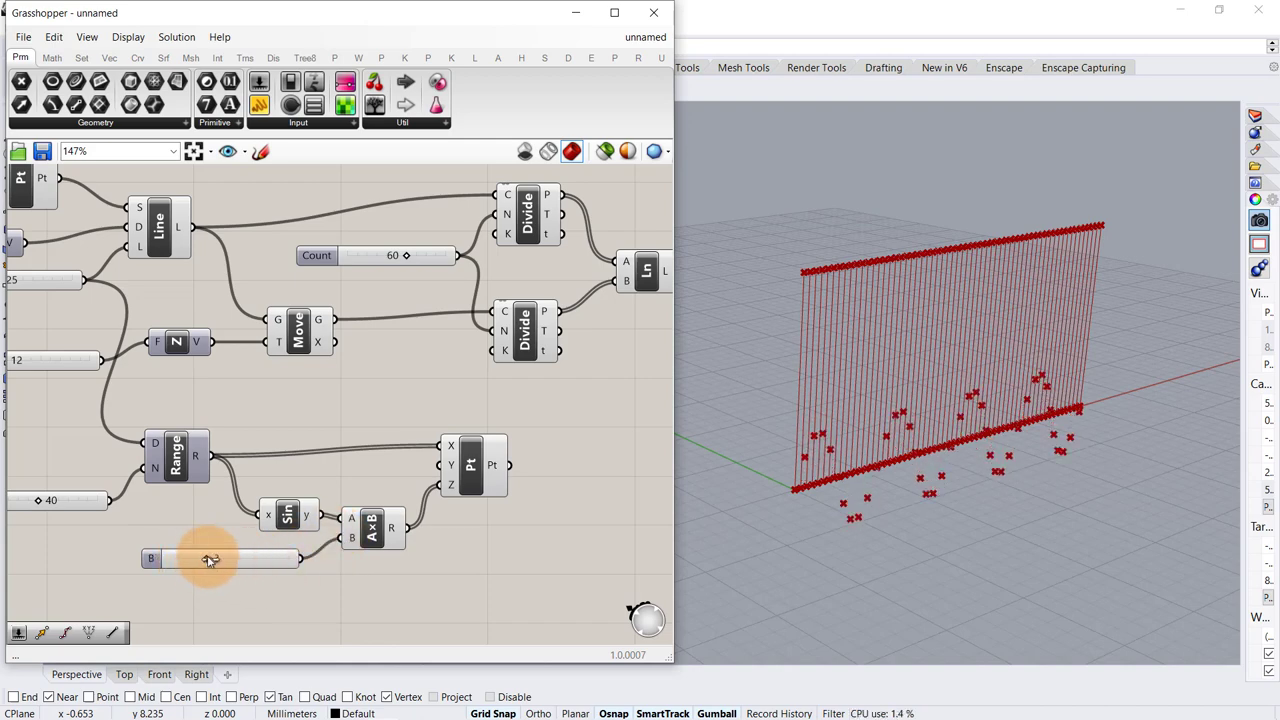
pyautogui.moveTo(1107, 418); pyautogui.dragTo(1094, 380, button='right')
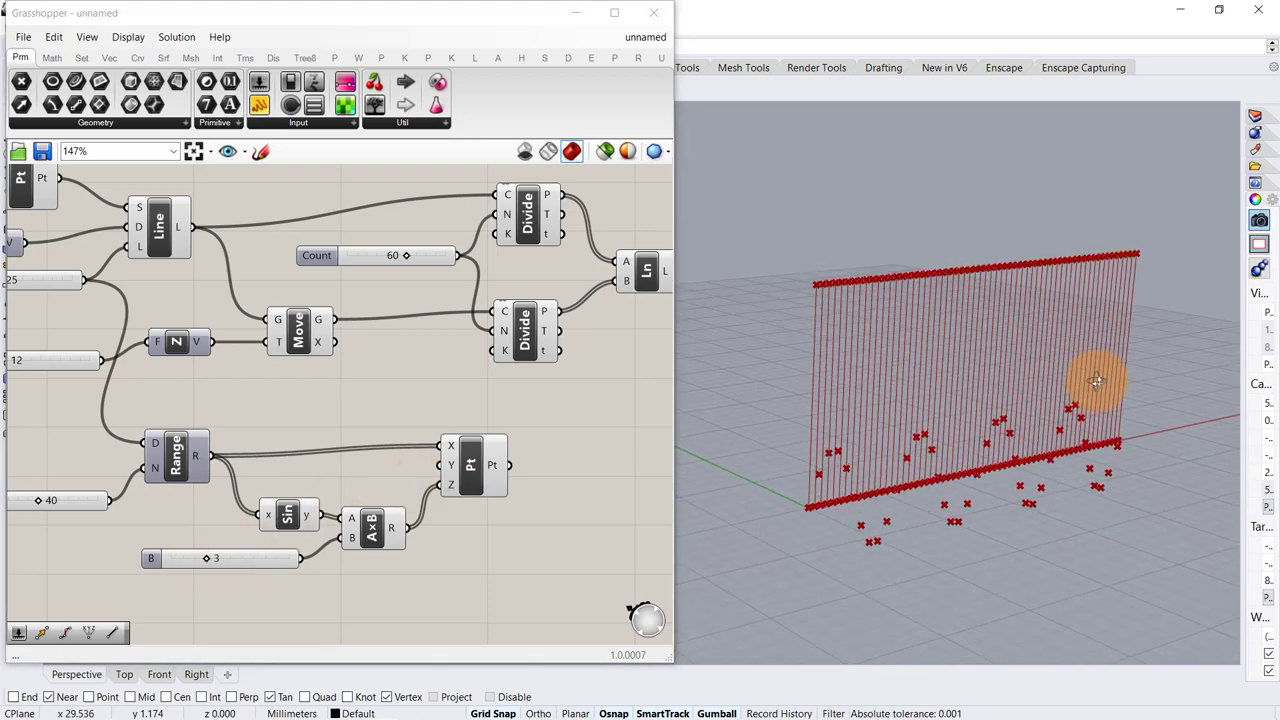
# - Add an Interpolate curve component and connect the constructed points to its vertices input
pyautogui.scroll(-3, 288, 444)
pyautogui.moveTo(289, 445); pyautogui.dragTo(142, 452, button='right')
pyautogui.scroll(3, 309, 460)
pyautogui.click(305, 462)
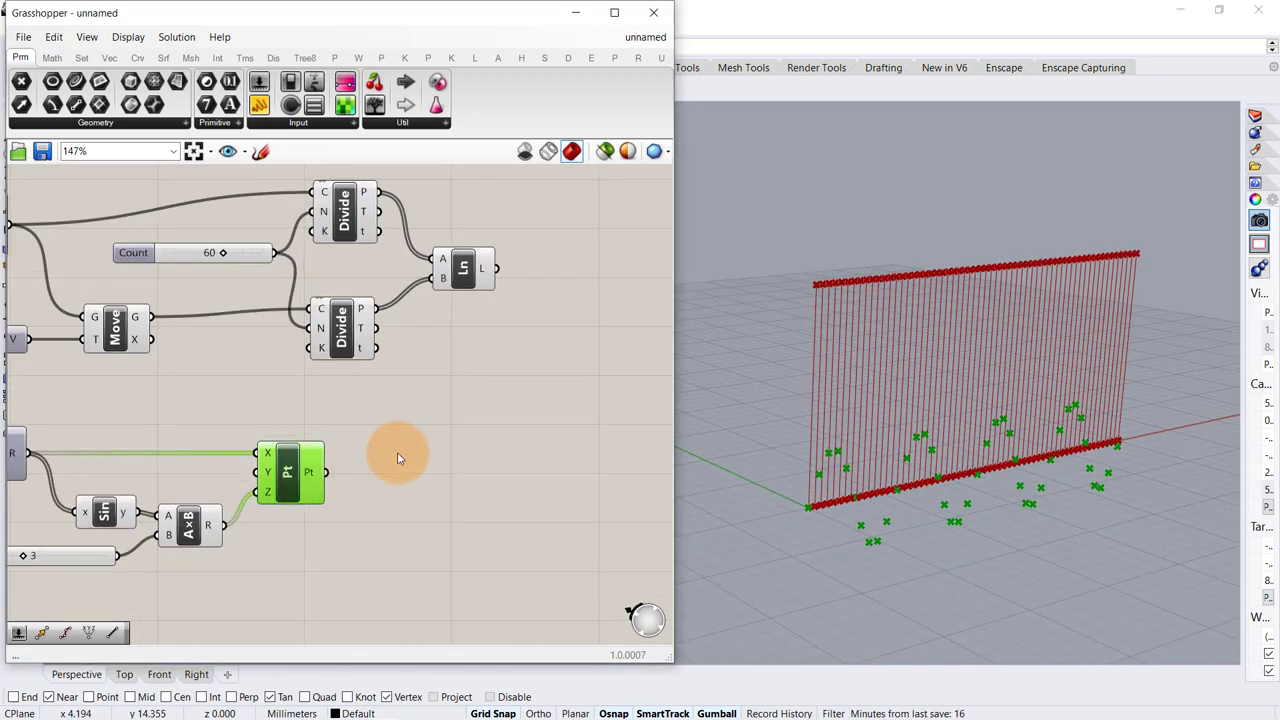
pyautogui.doubleClick(391, 445)
pyautogui.write('inter')
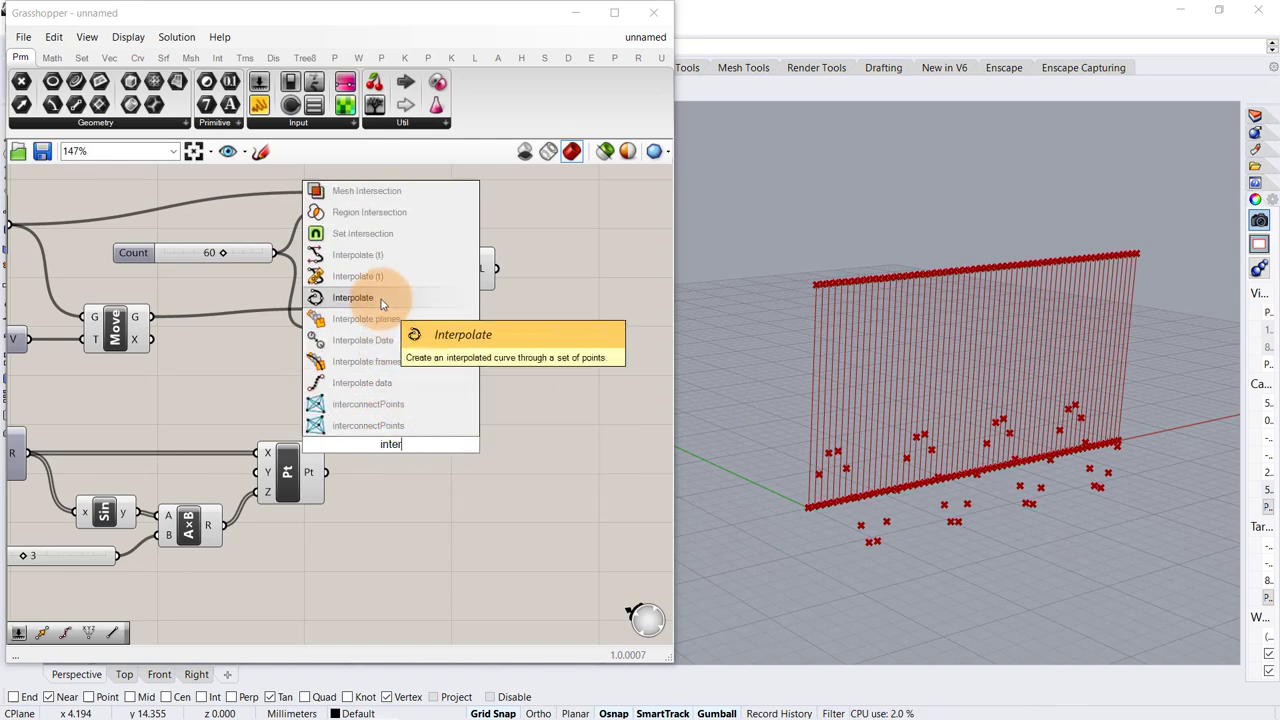
pyautogui.click(340, 297)
pyautogui.moveTo(326, 473)
pyautogui.mouseDown()
pyautogui.moveTo(337, 423)
pyautogui.moveTo(357, 415)
pyautogui.moveTo(454, 484)
pyautogui.mouseUp()
# - Add a Move component after the interpolated curve and connect the curve to its geometry input
pyautogui.doubleClick(530, 463)
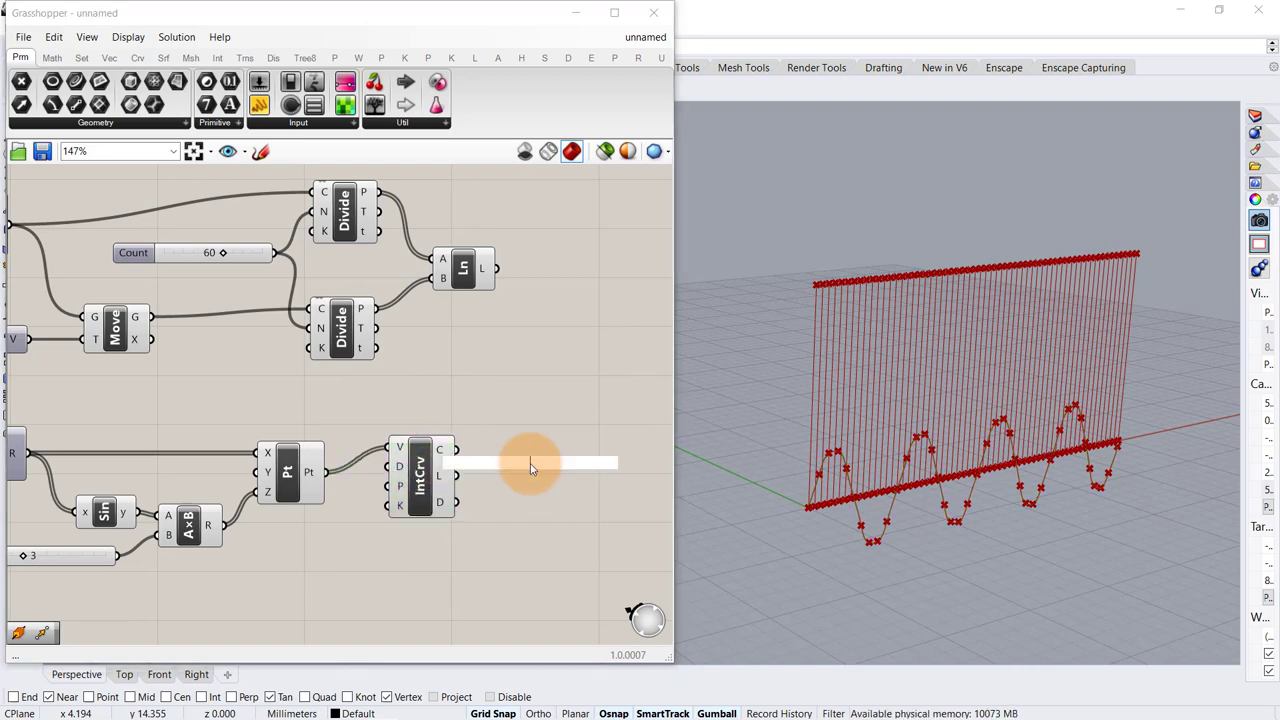
pyautogui.write('move')
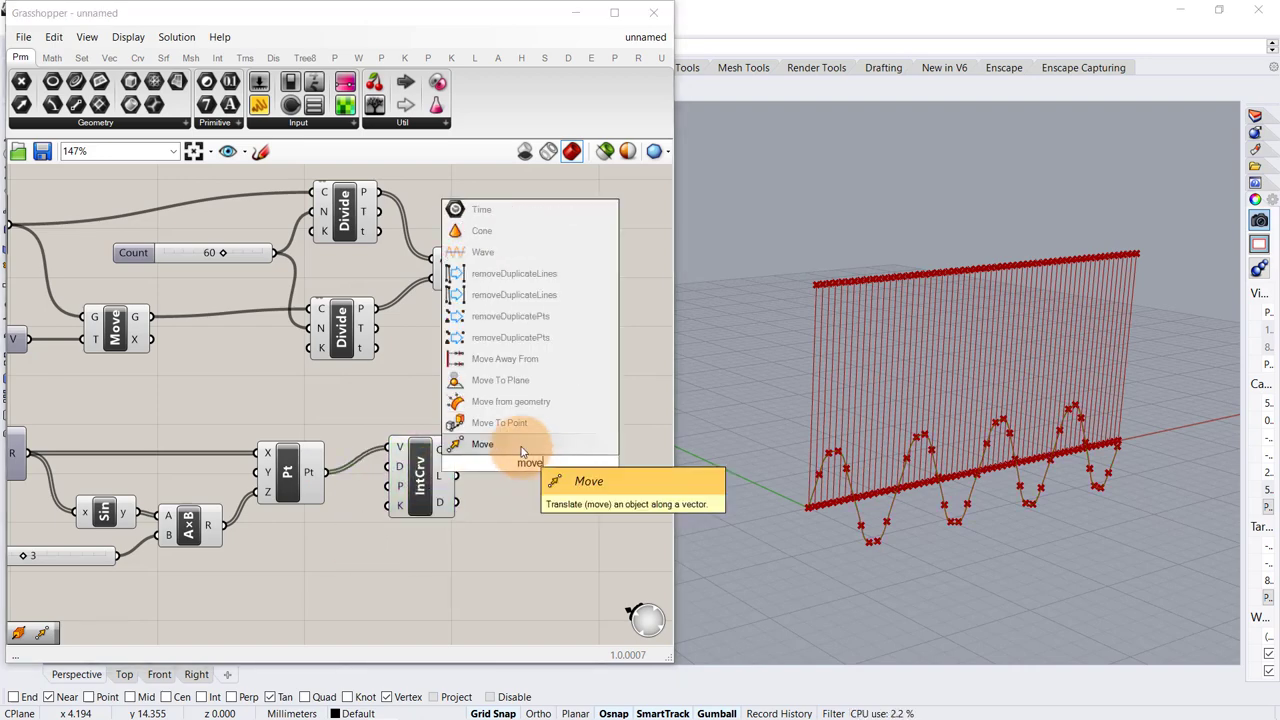
pyautogui.click(487, 441)
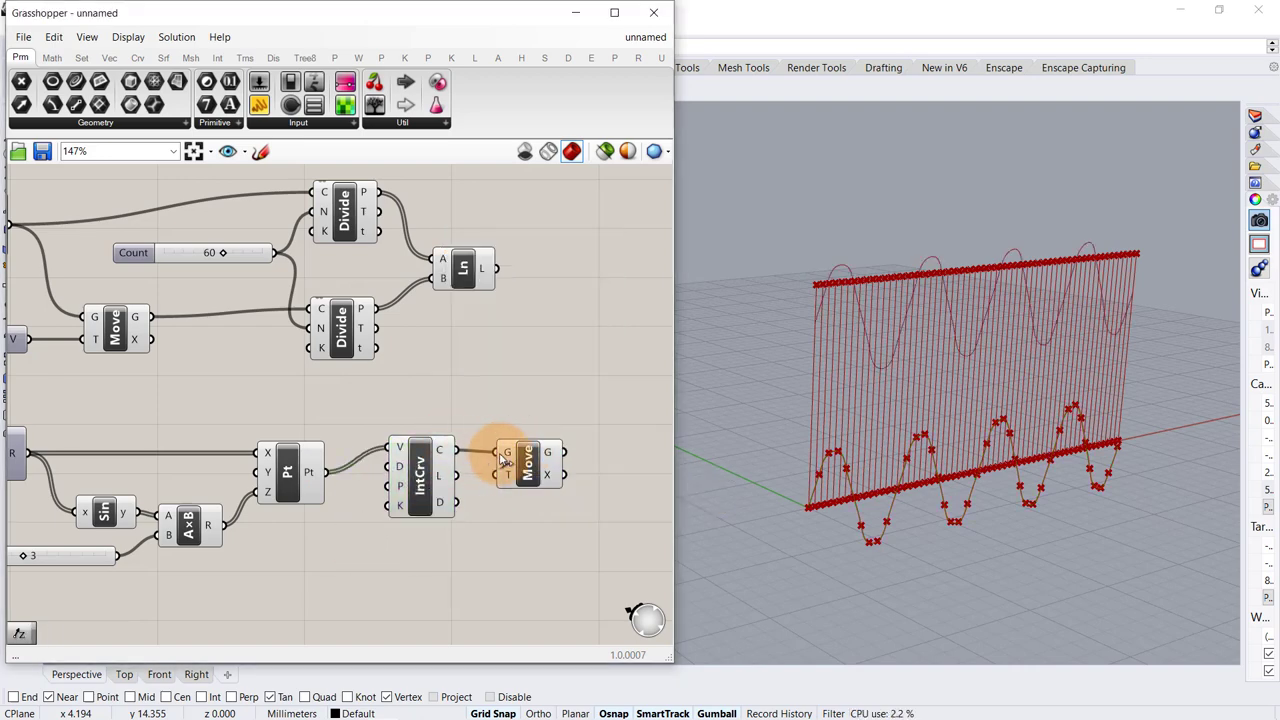
pyautogui.moveTo(526, 465); pyautogui.dragTo(556, 490)
# - Connect a new Unit Z vector to the curve's Move translation input and drive its factor with a number slider of 4
pyautogui.doubleClick(456, 572)
pyautogui.write('z')
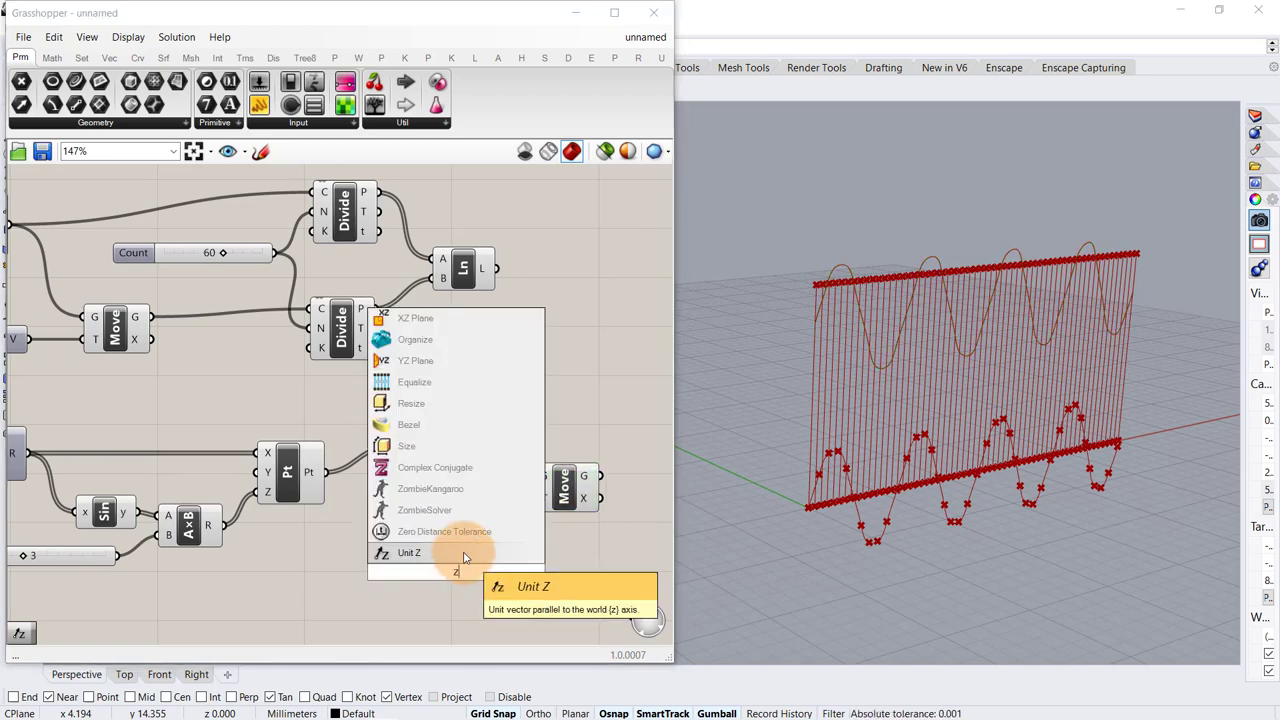
pyautogui.click(463, 554)
pyautogui.moveTo(488, 571); pyautogui.dragTo(546, 502)
pyautogui.doubleClick(348, 587)
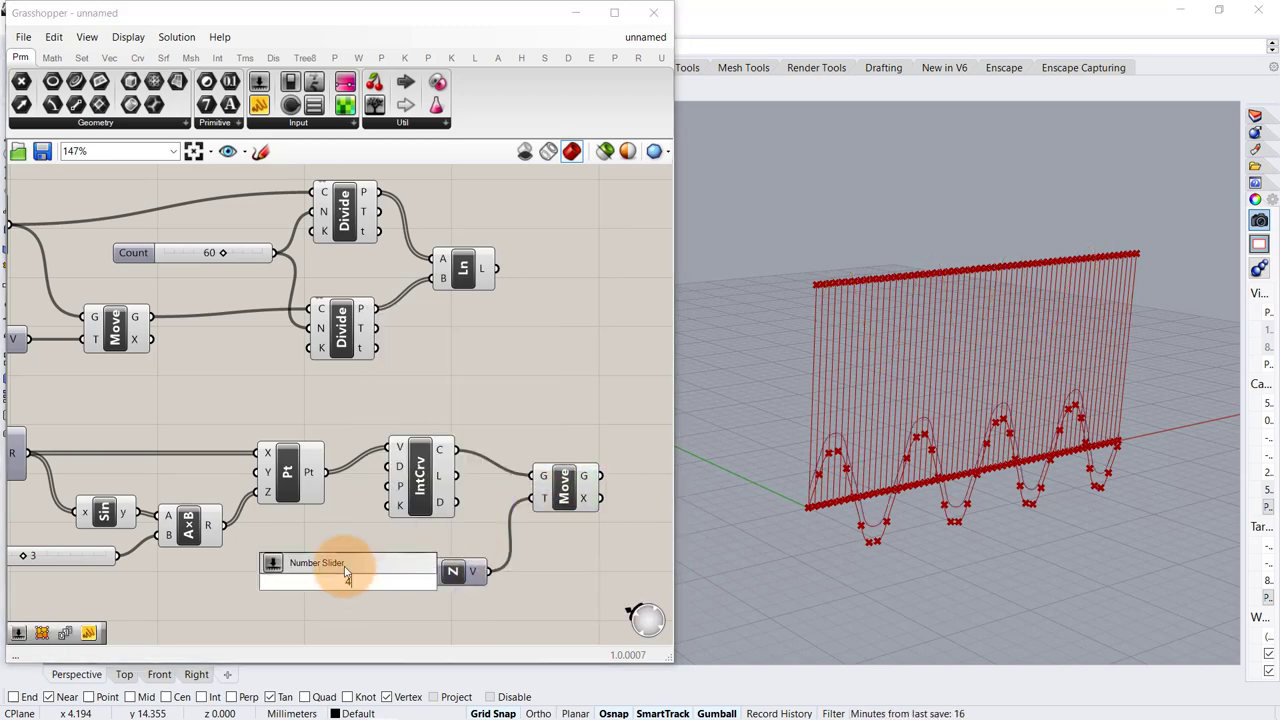
pyautogui.press('Return')
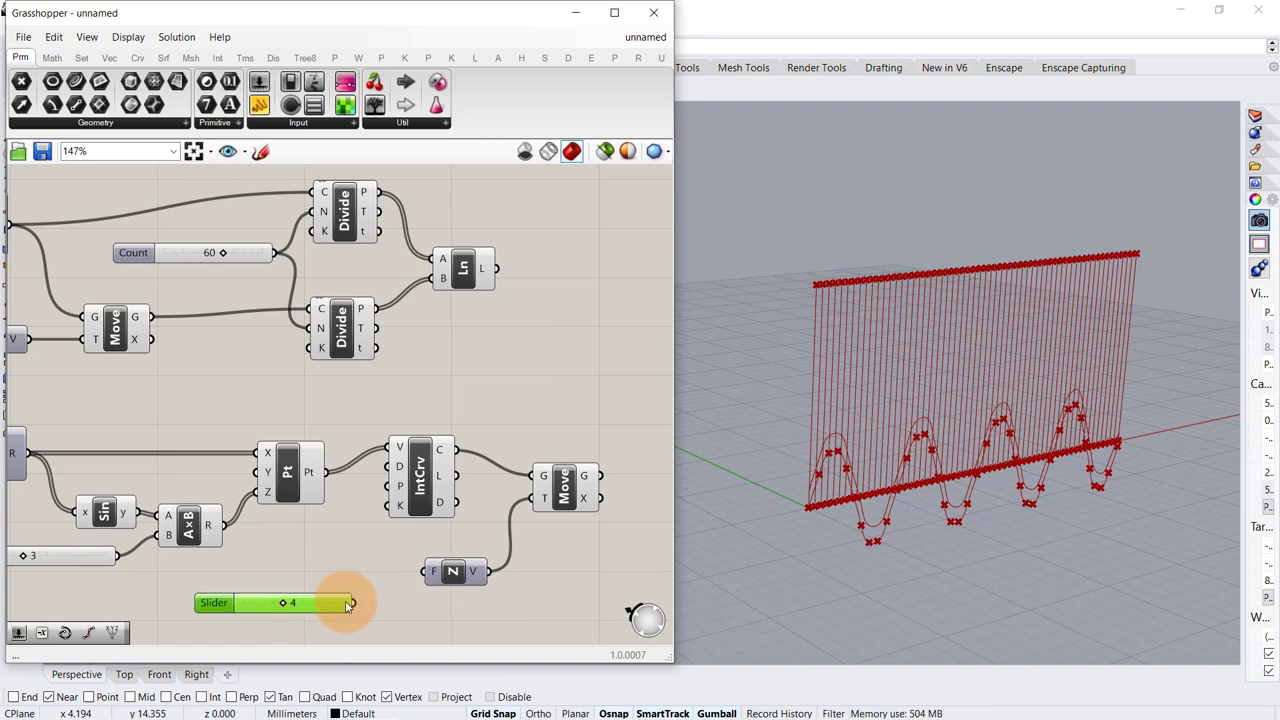
pyautogui.moveTo(352, 603); pyautogui.dragTo(425, 571)
# - Add a Curve | Curve intersection component and place it to the right of the Line component
pyautogui.moveTo(607, 322); pyautogui.dragTo(412, 383, button='right')
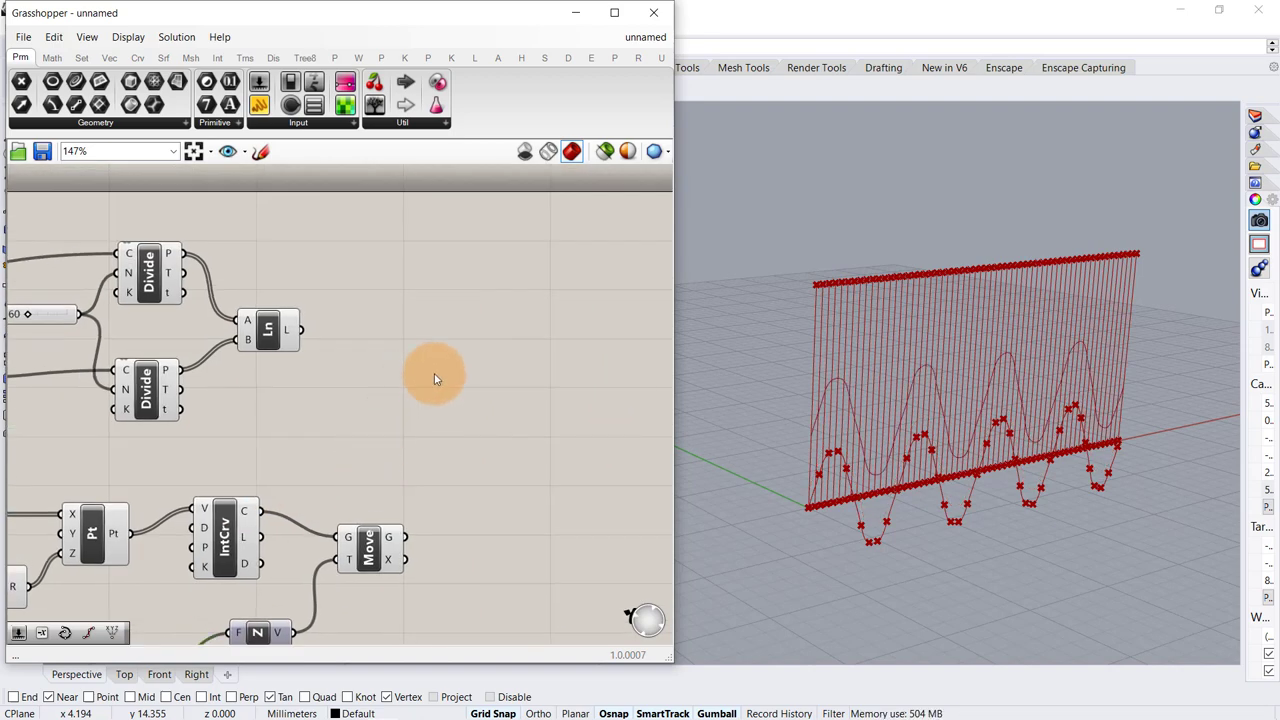
pyautogui.doubleClick(435, 379)
pyautogui.write('cu')
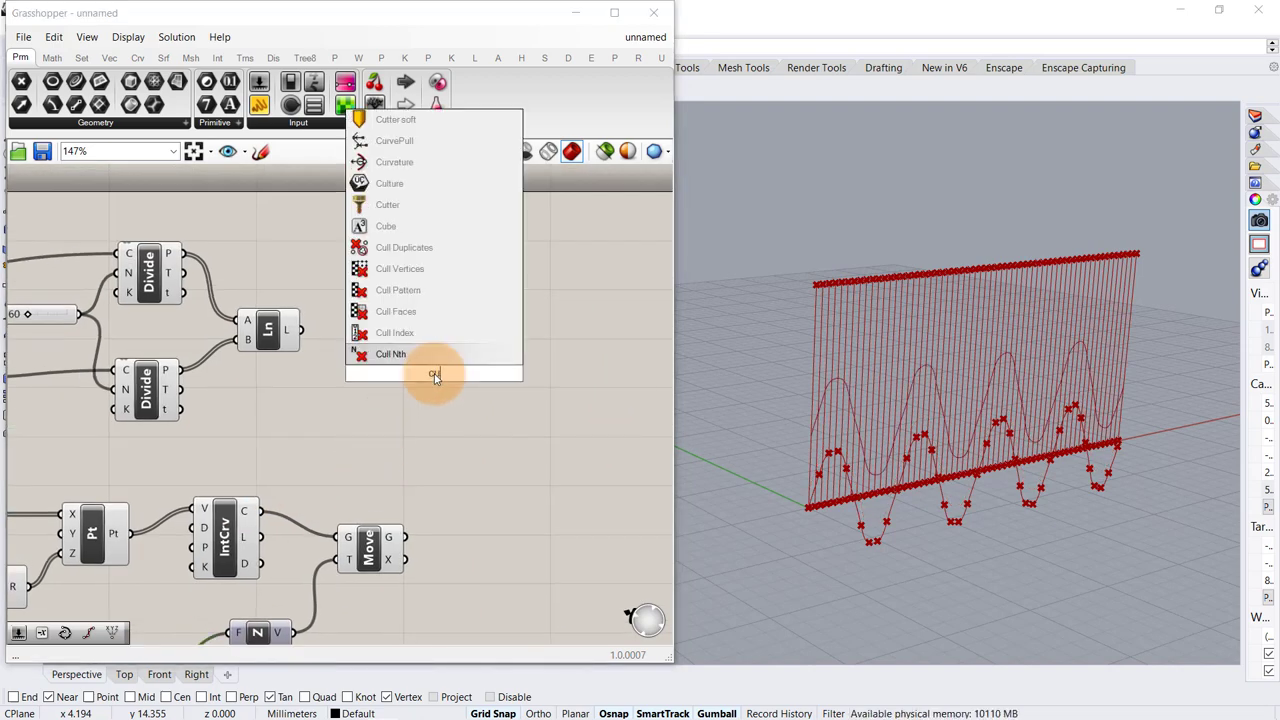
pyautogui.write('rve c')
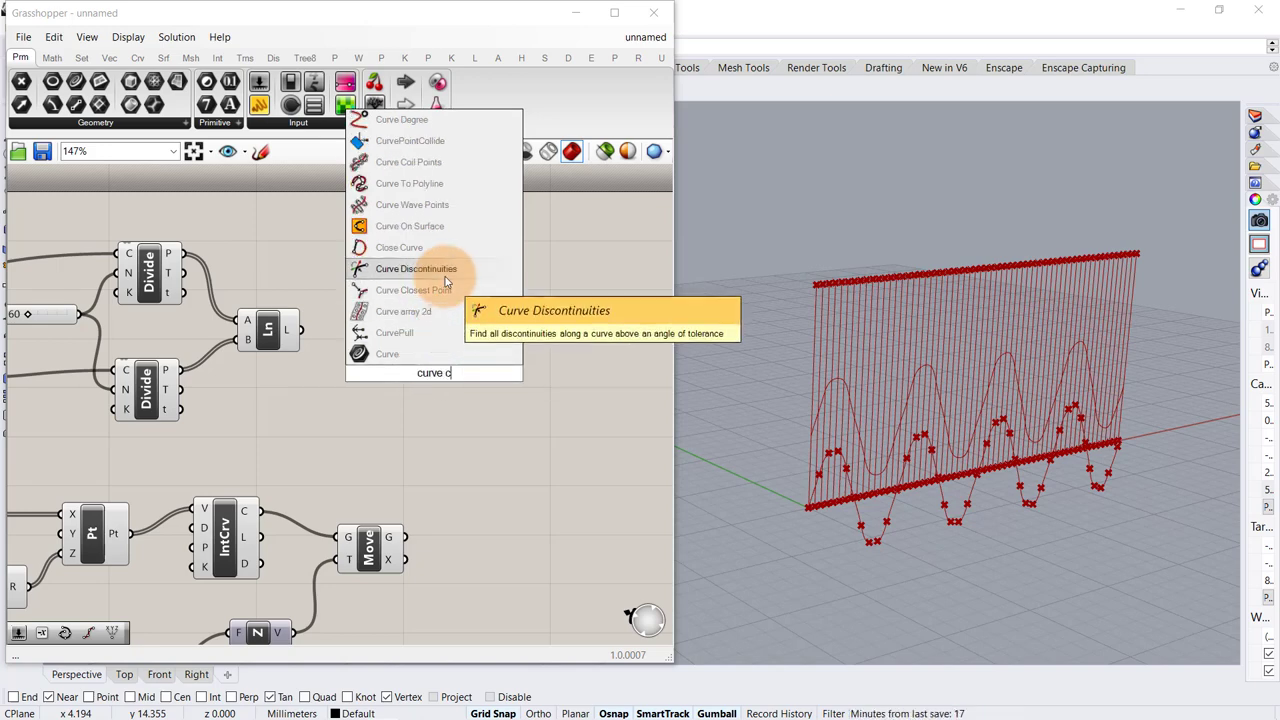
pyautogui.write('u')
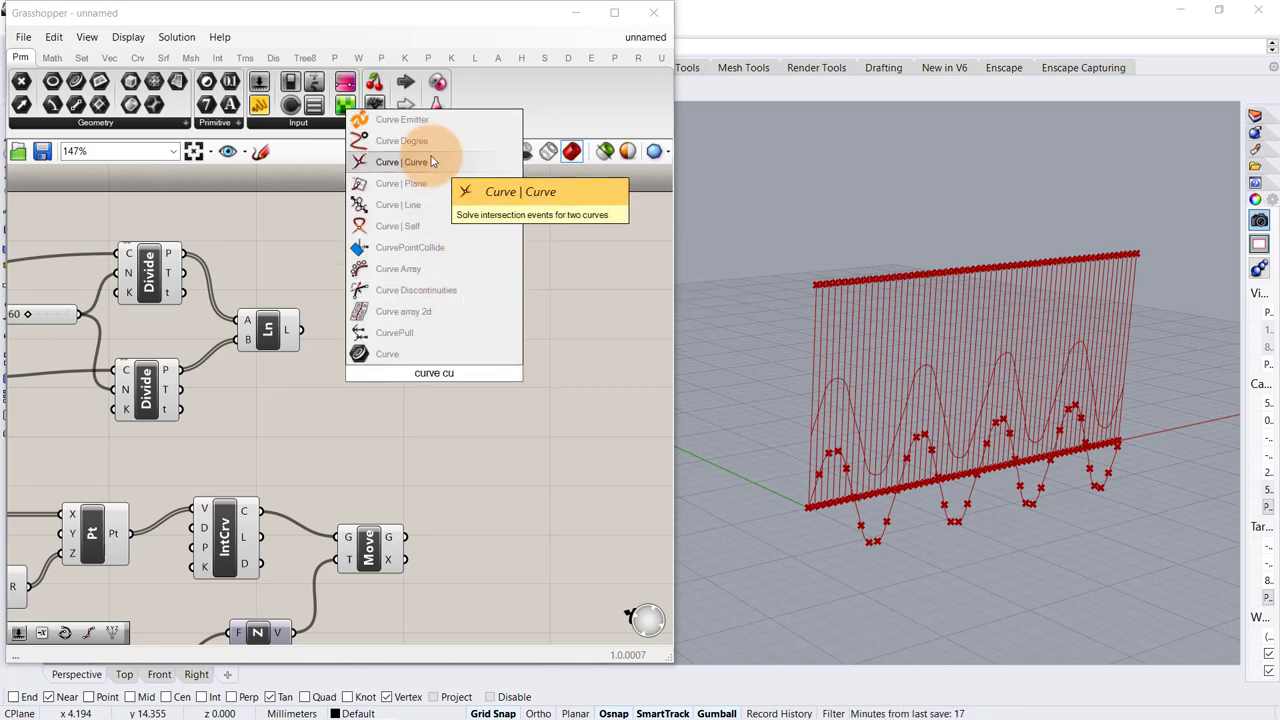
pyautogui.click(425, 162)
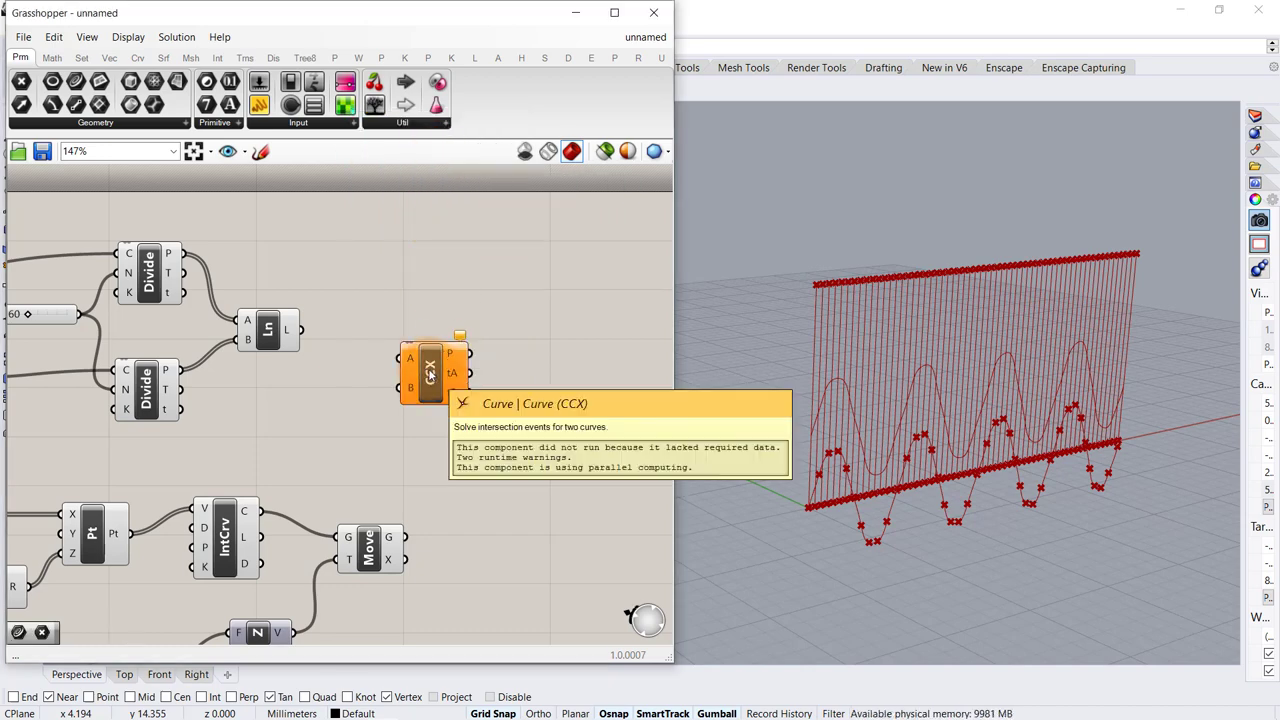
pyautogui.moveTo(430, 372); pyautogui.dragTo(460, 365)
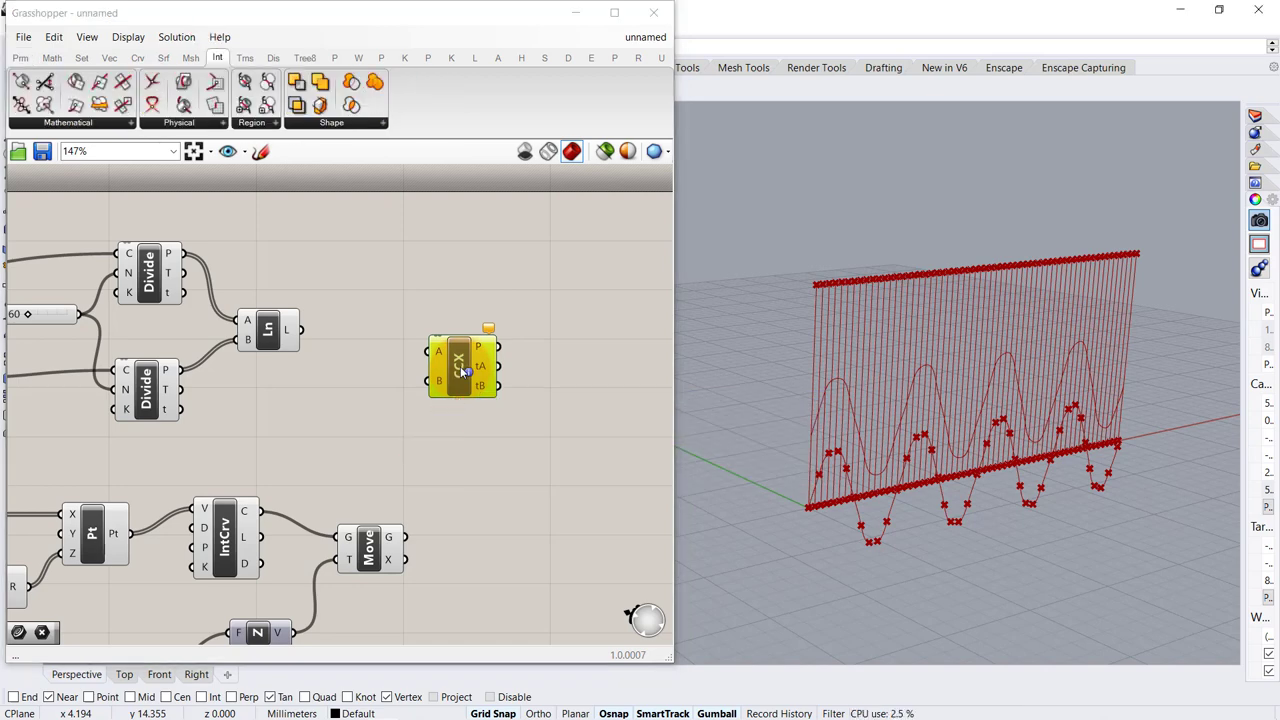
# - Connect the vertical lines to the intersection component's input A and the moved curve to input B, and tidy the component positions
pyautogui.click(323, 305)
pyautogui.moveTo(308, 331); pyautogui.dragTo(428, 350)
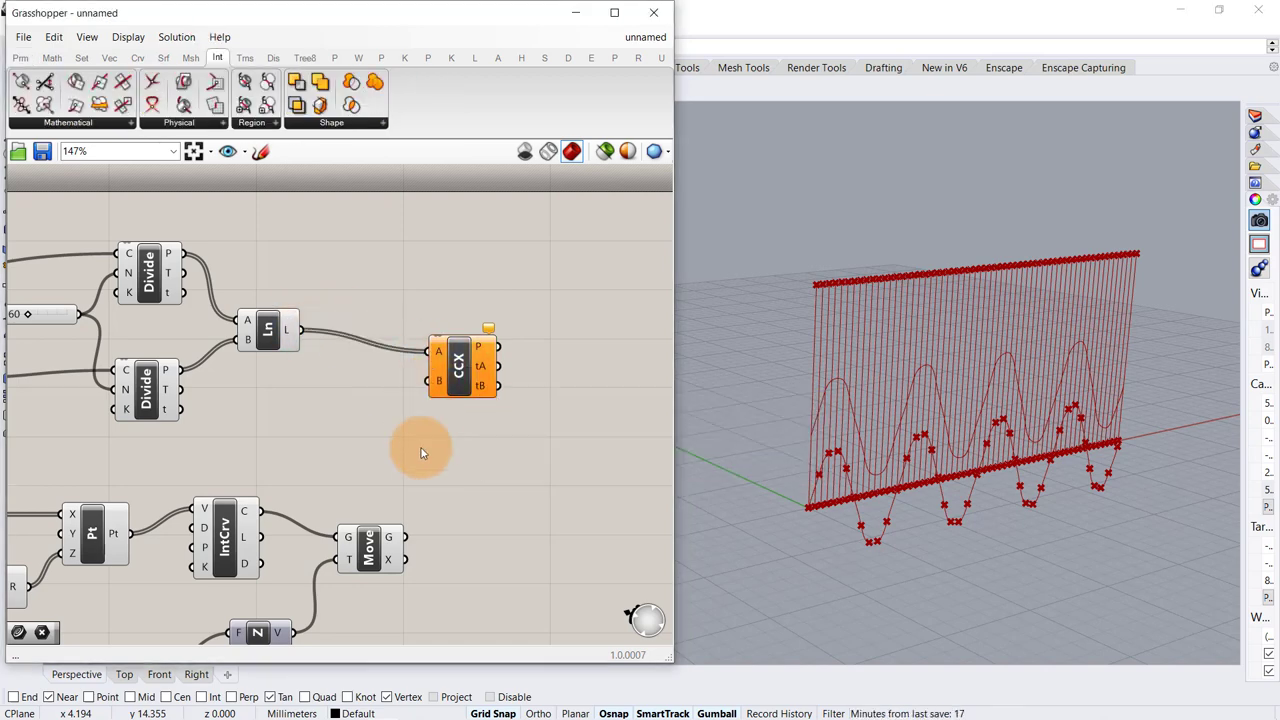
pyautogui.moveTo(405, 537); pyautogui.dragTo(474, 430)
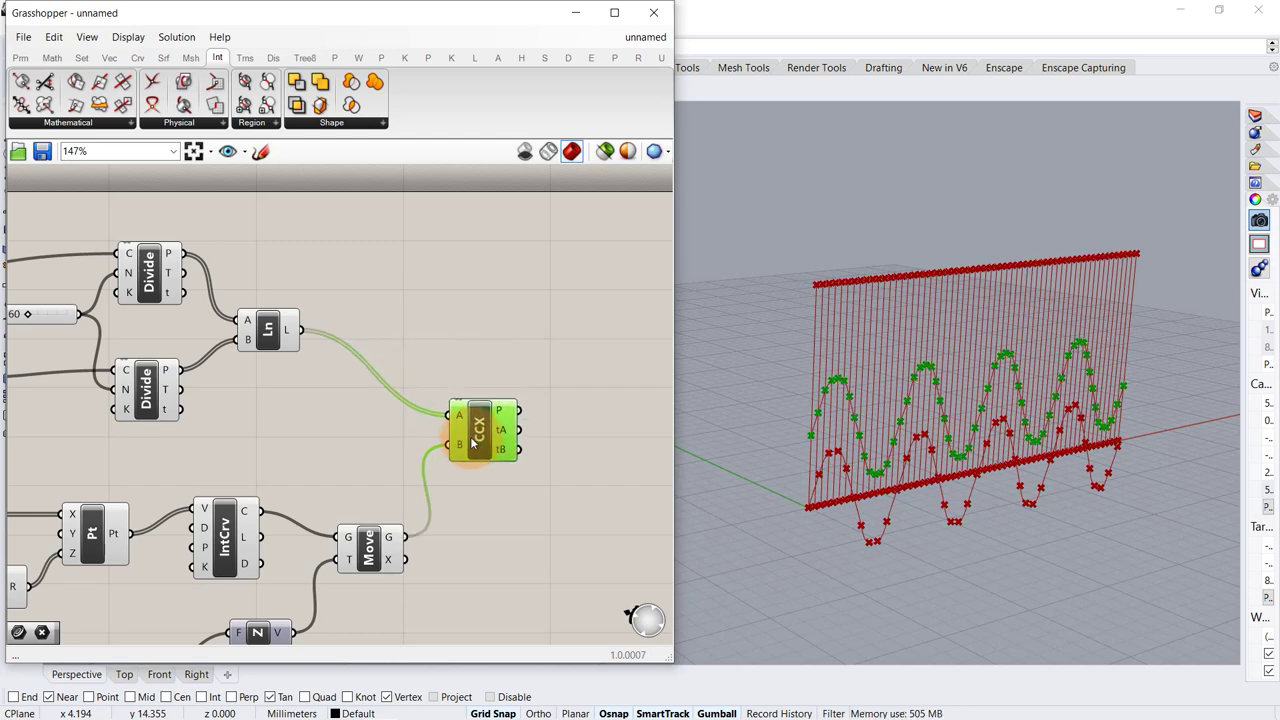
pyautogui.click(400, 337)
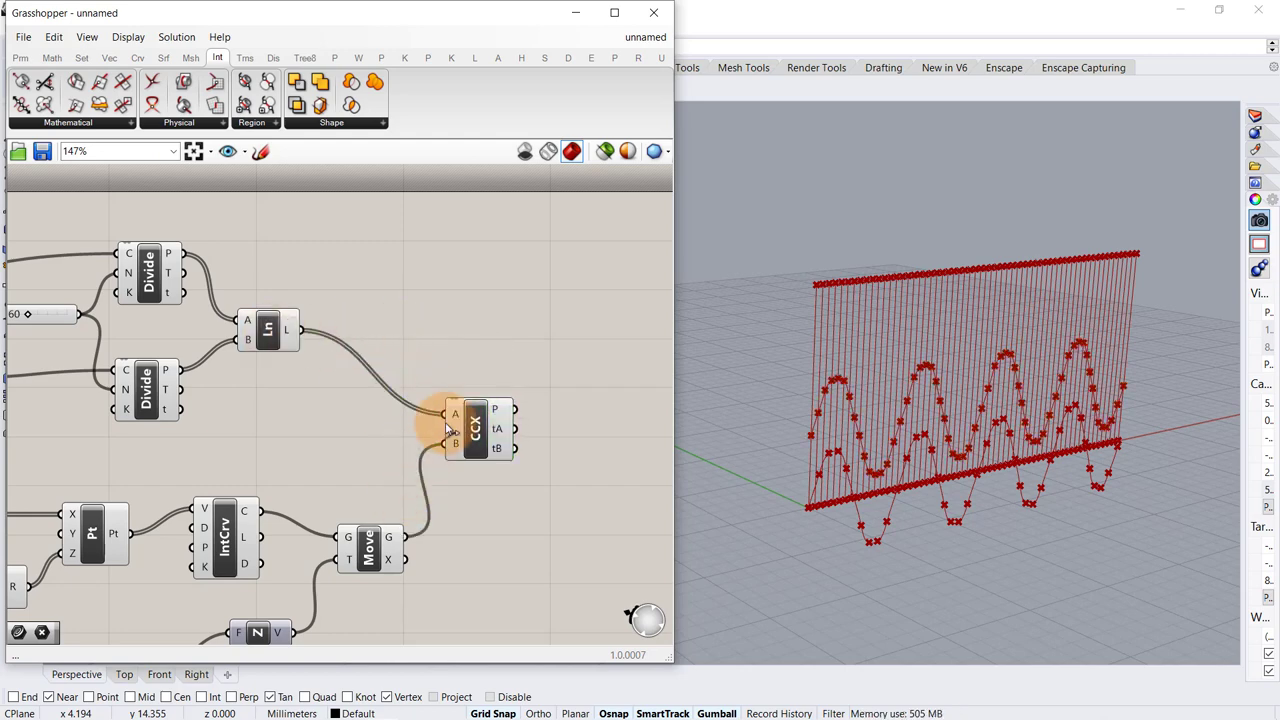
pyautogui.scroll(-1, 443, 423)
pyautogui.moveTo(396, 540); pyautogui.dragTo(391, 500)
pyautogui.click(434, 517)
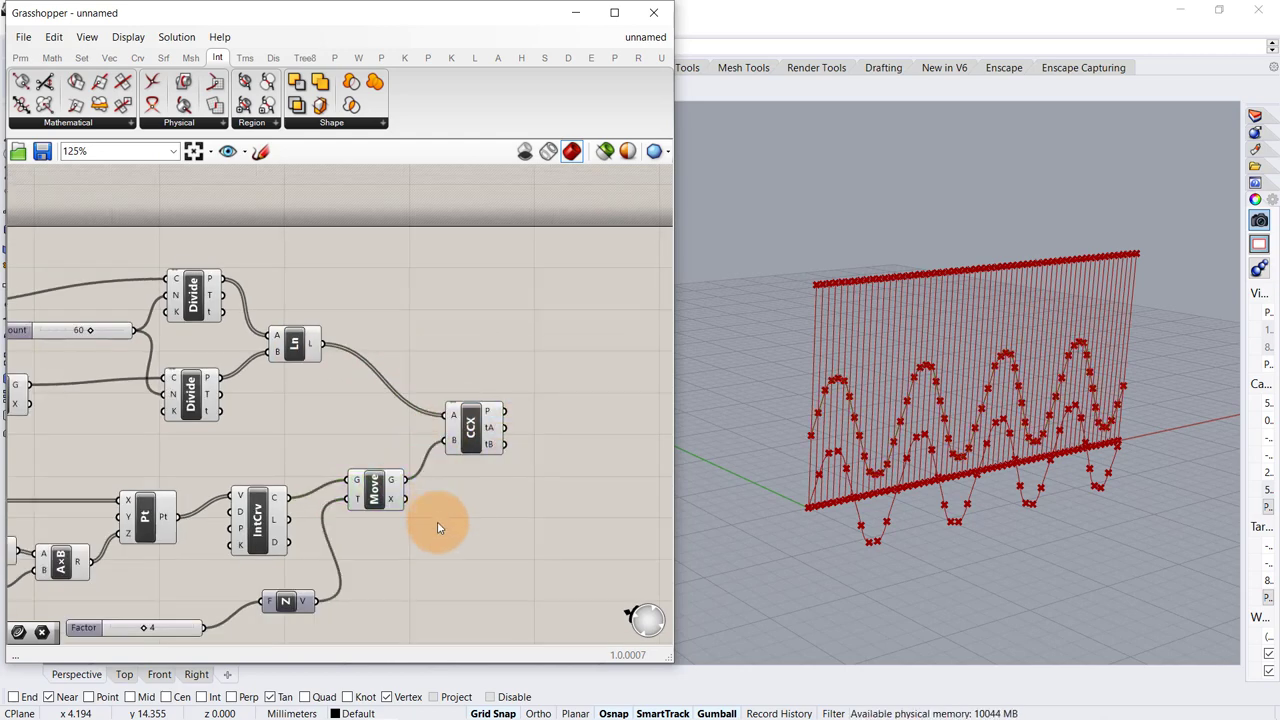
# - Add a Point parameter fed by the points output of the upper Divide component on the canvas, and graft it
pyautogui.doubleClick(490, 290)
pyautogui.write('point')
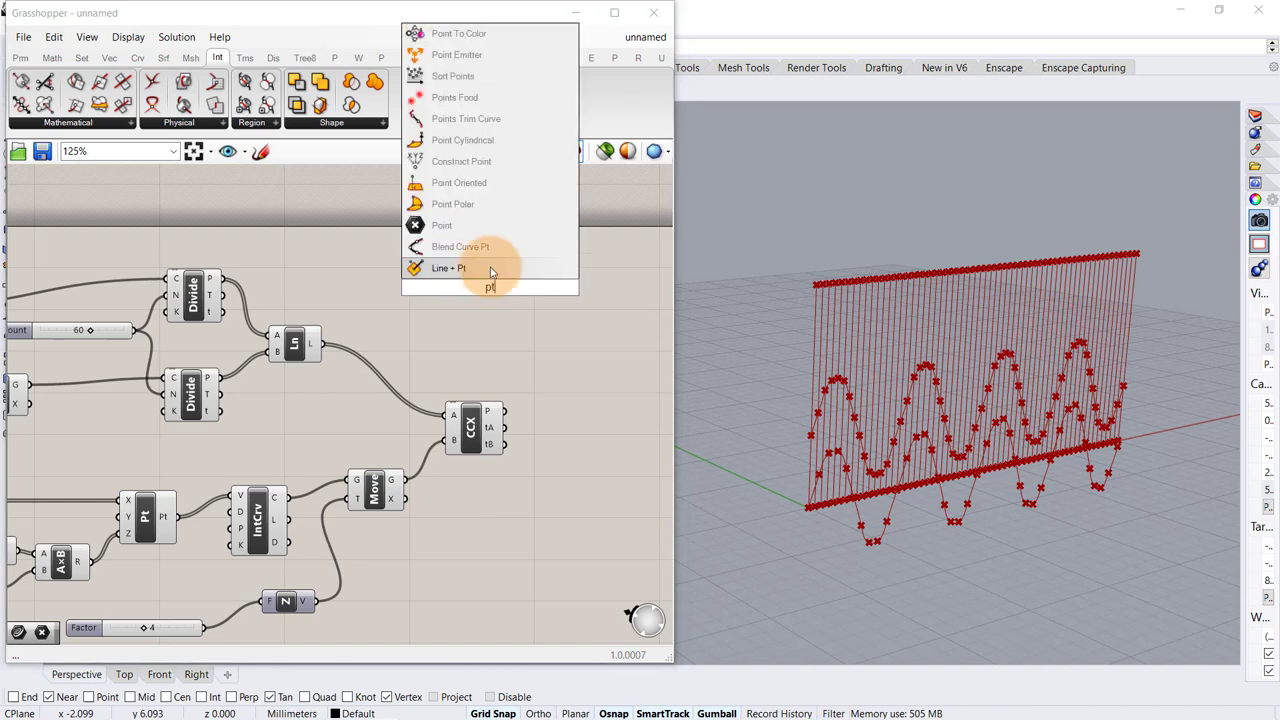
pyautogui.click(486, 234)
pyautogui.moveTo(210, 279); pyautogui.dragTo(462, 291)
pyautogui.rightClick(471, 289)
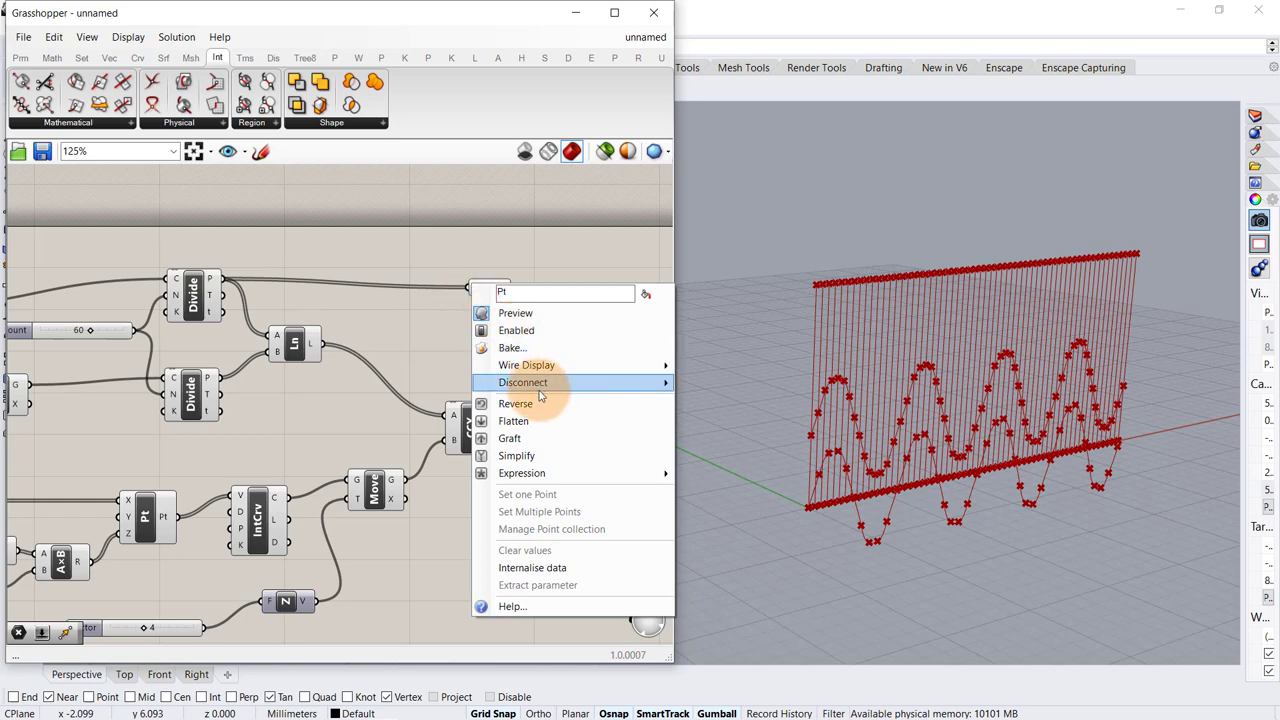
pyautogui.click(510, 437)
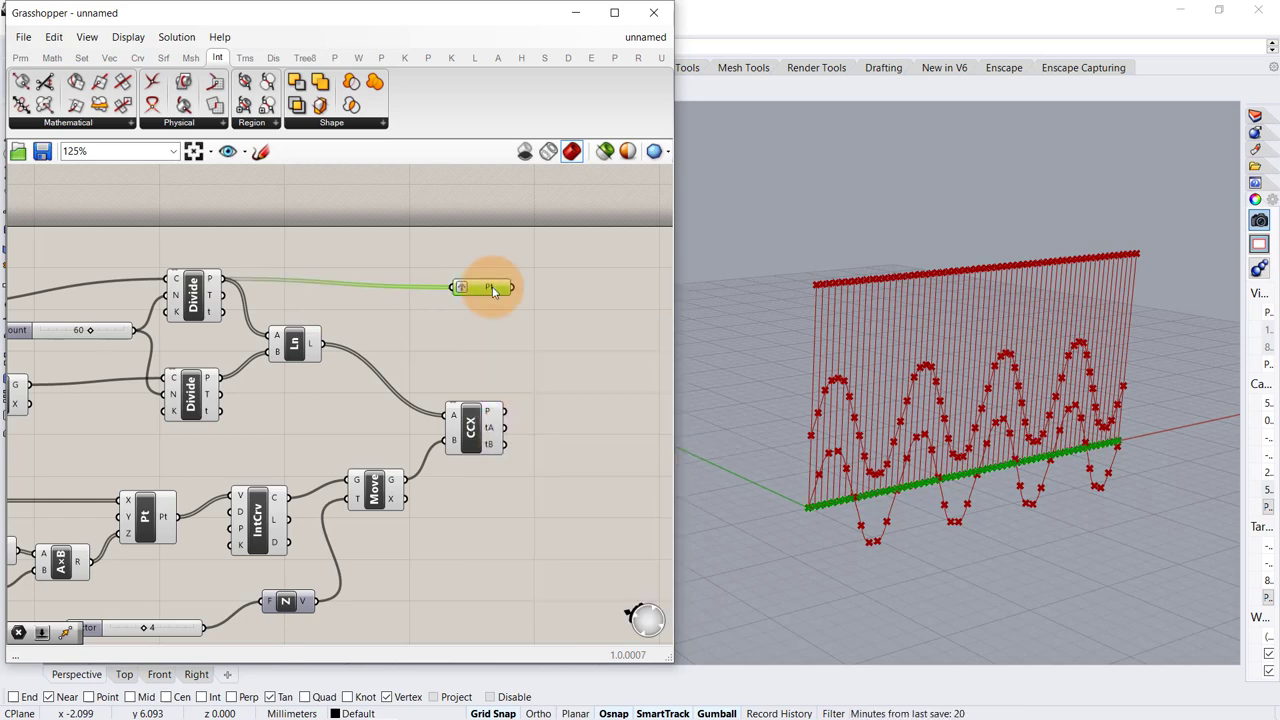
# - Duplicate the grafted Point parameter below the original and feed it from the lower Divide component's points output instead
pyautogui.hotkey('ctrl', 'c')
pyautogui.hotkey('ctrl', 'v')
pyautogui.moveTo(492, 293); pyautogui.dragTo(494, 332)
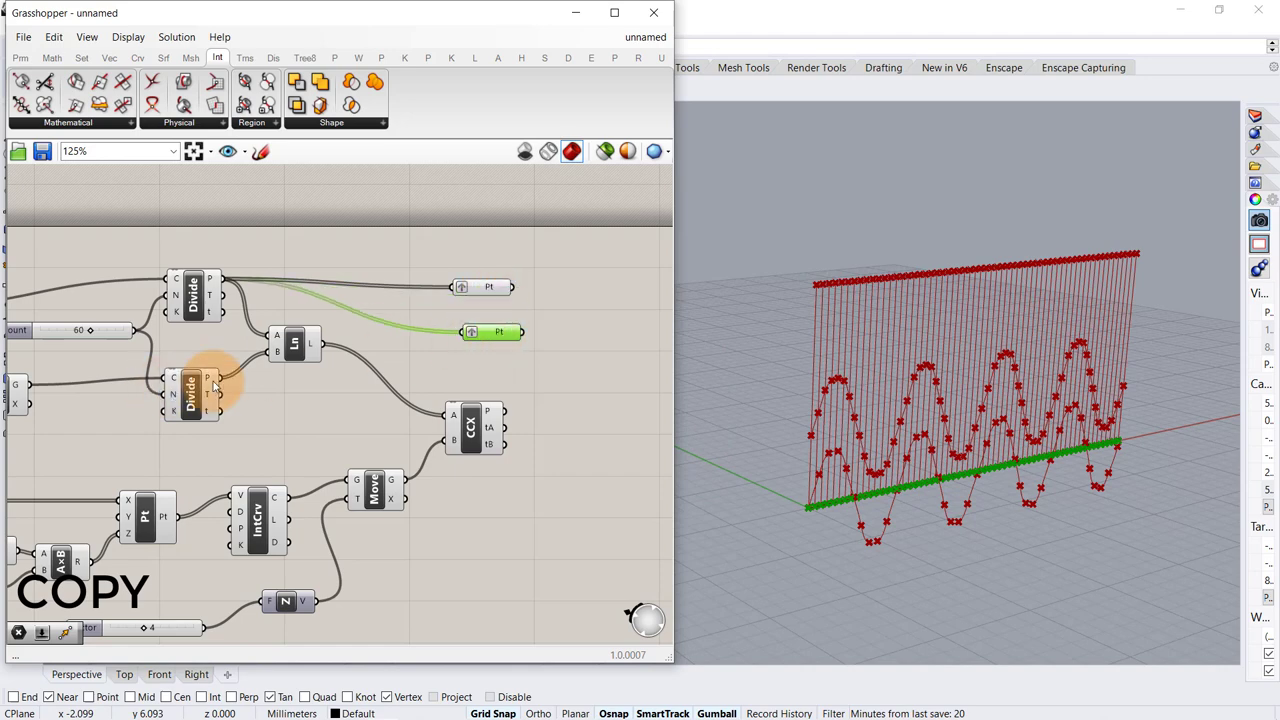
pyautogui.moveTo(213, 387); pyautogui.dragTo(481, 357)
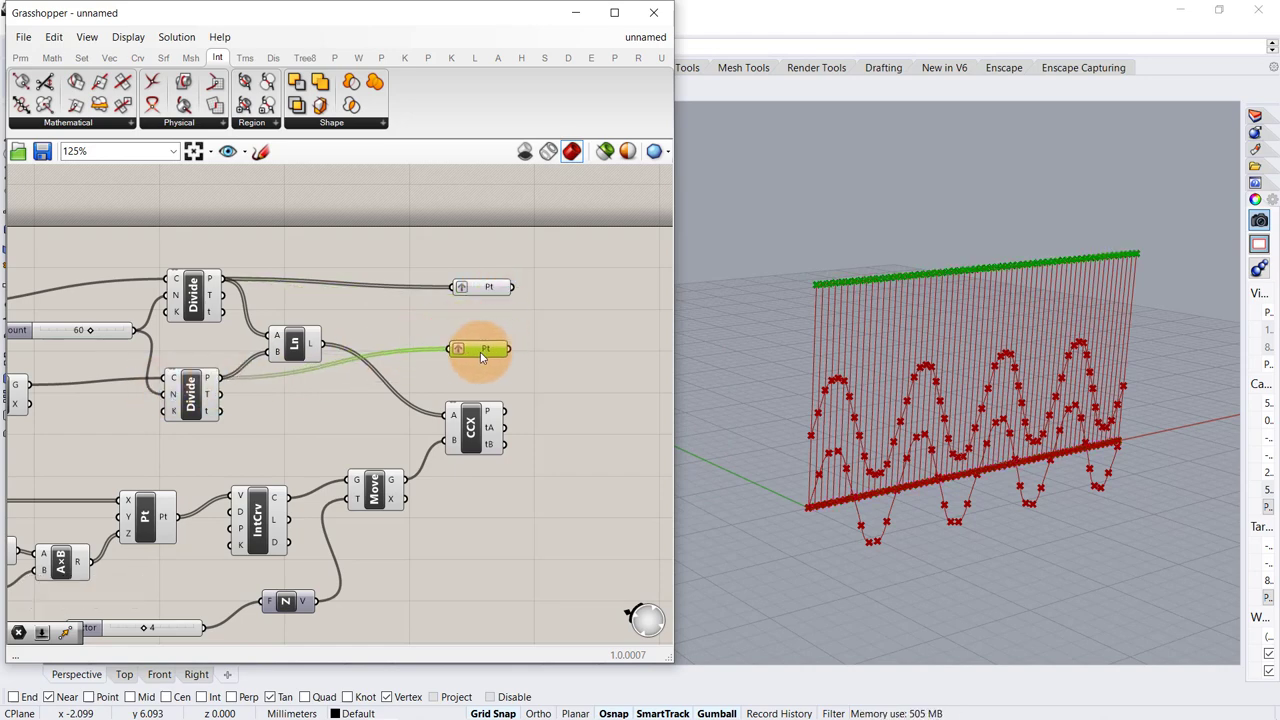
pyautogui.click(583, 351)
pyautogui.moveTo(519, 338); pyautogui.dragTo(443, 334, button='right')
pyautogui.scroll(1, 449, 327)
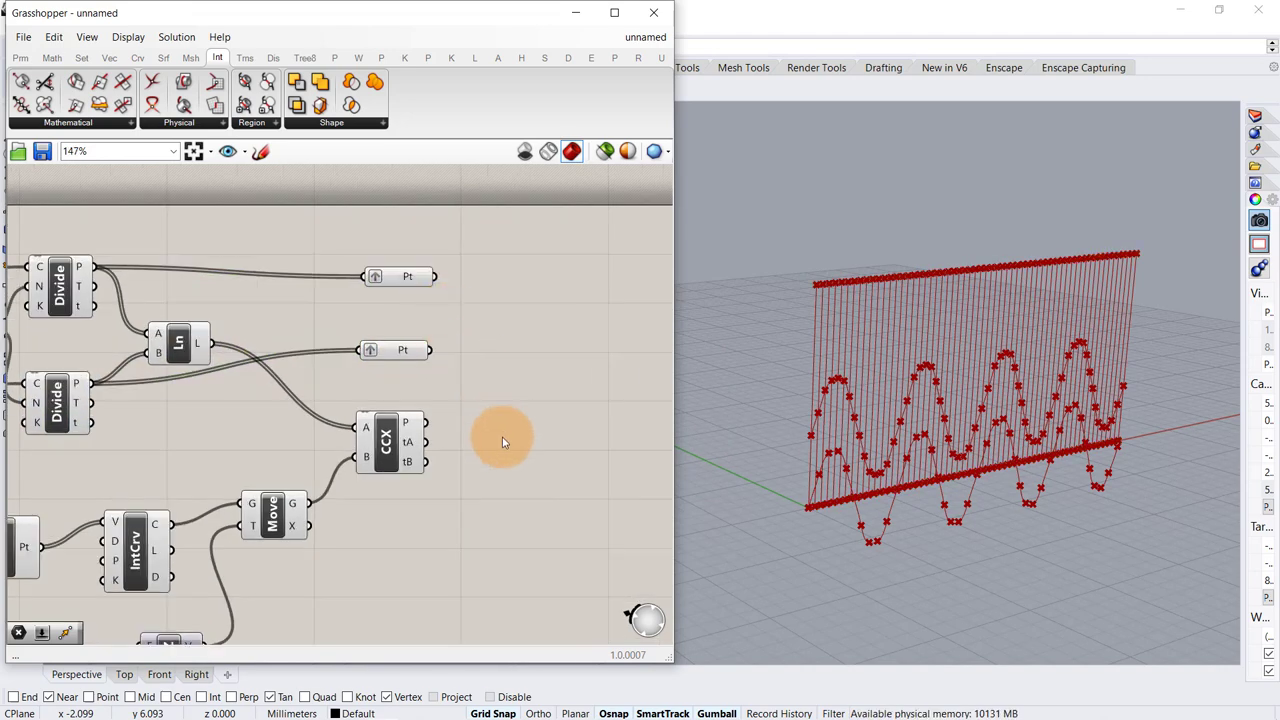
# - Add a third Point parameter below the grafted ones and connect the curve intersection component's points output to it
pyautogui.doubleClick(557, 421)
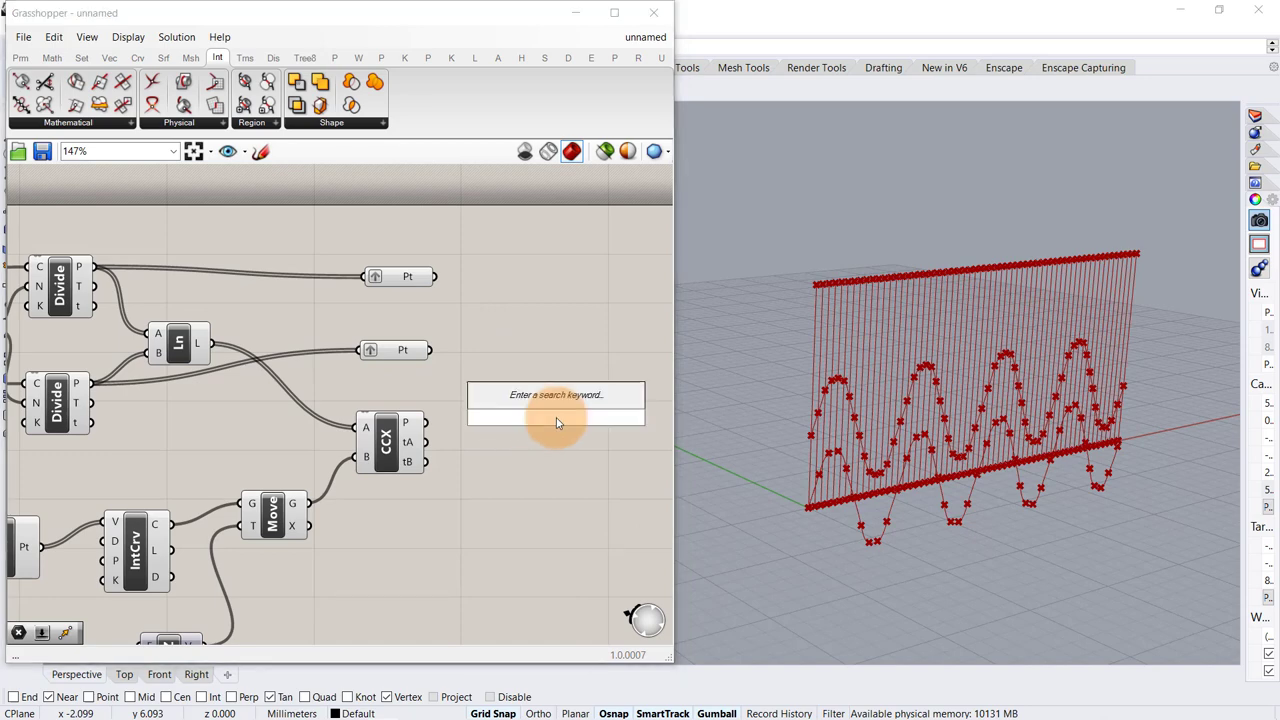
pyautogui.write('pt')
pyautogui.click(523, 357)
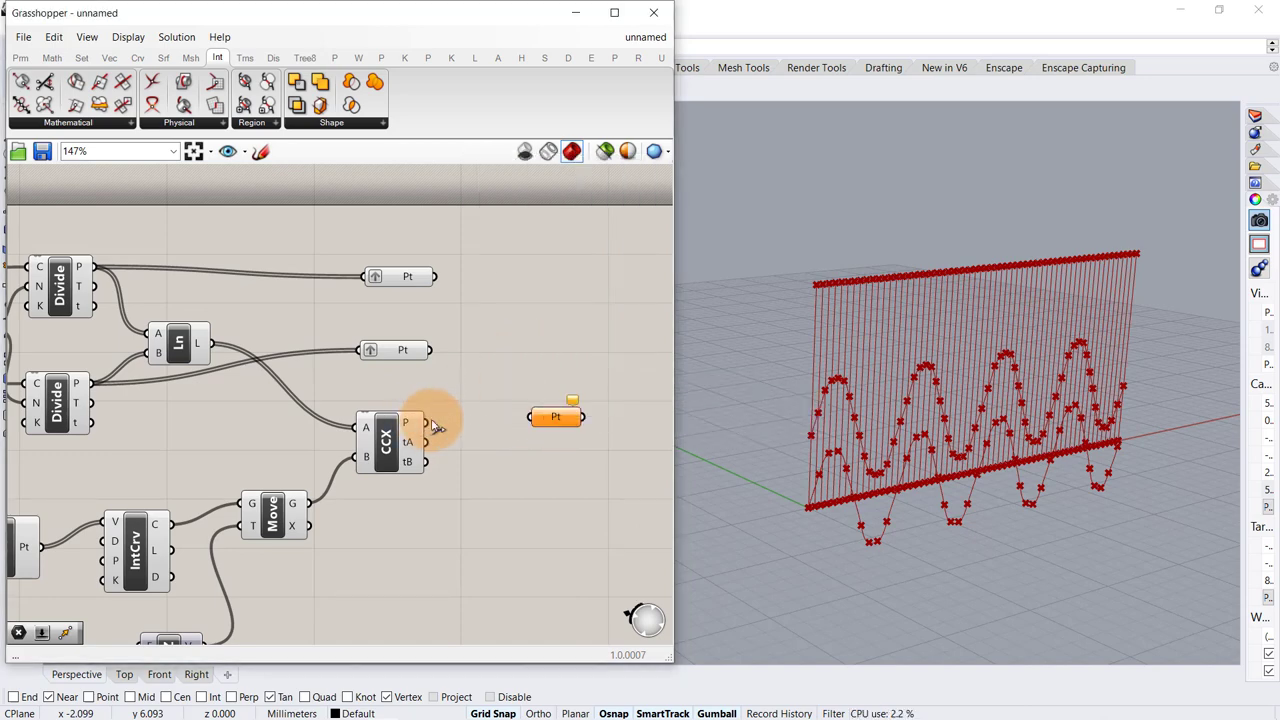
pyautogui.moveTo(430, 422); pyautogui.dragTo(530, 417)
pyautogui.moveTo(508, 237); pyautogui.dragTo(576, 351)
pyautogui.click(556, 388)
pyautogui.moveTo(530, 390); pyautogui.dragTo(279, 389, button='right')
pyautogui.scroll(-1, 285, 386)
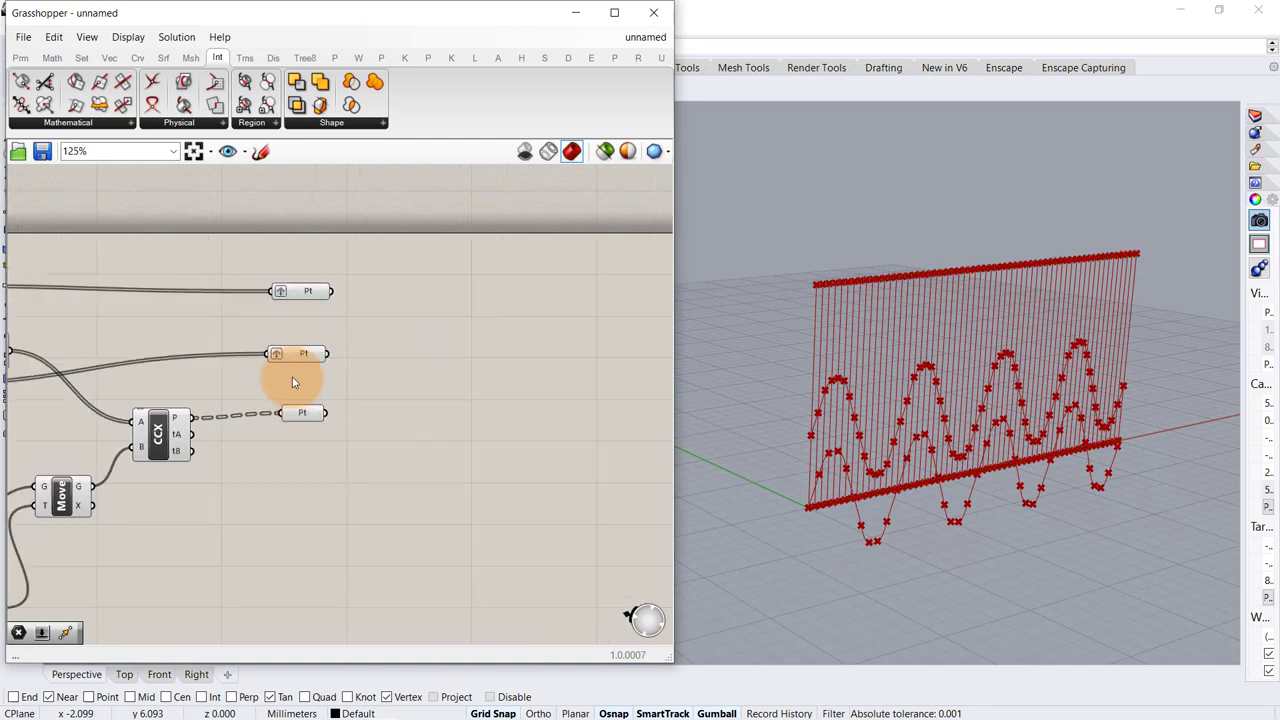
pyautogui.scroll(1, 293, 380)
pyautogui.moveTo(384, 221); pyautogui.dragTo(271, 427)
# - Add a Move component after the third Point parameter and connect the intersection points to its geometry input
pyautogui.doubleClick(443, 450)
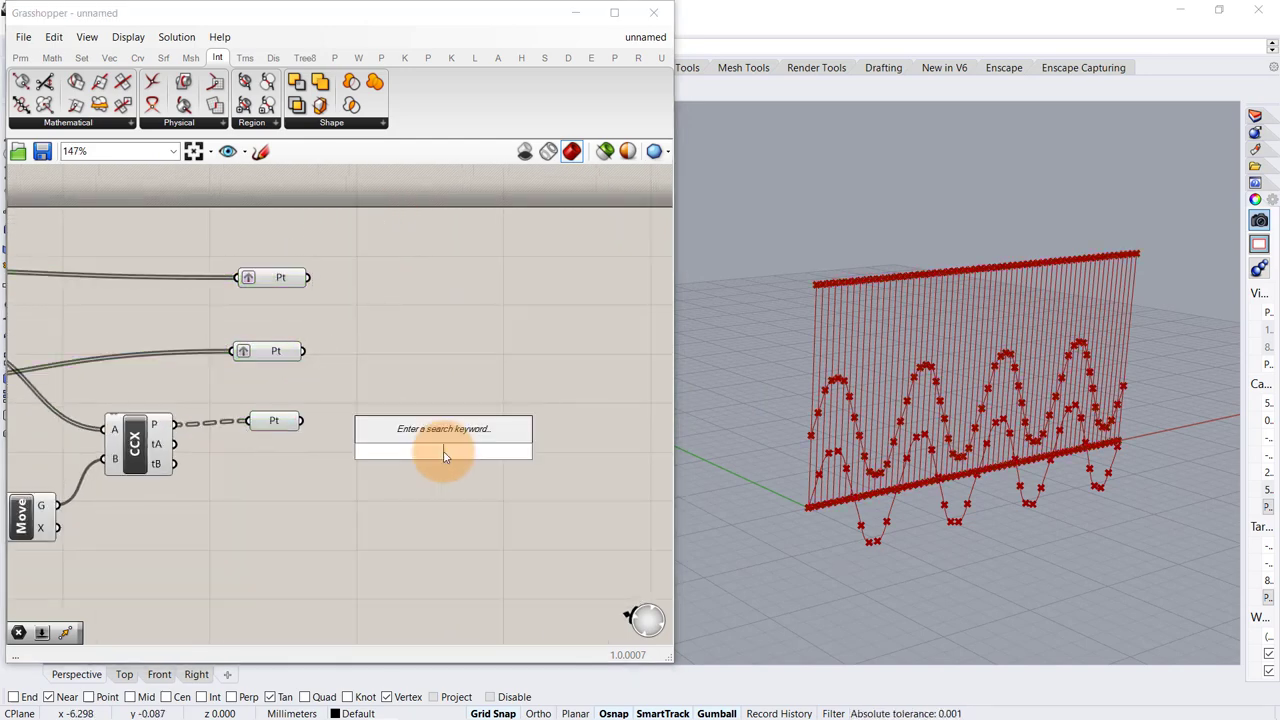
pyautogui.write('move')
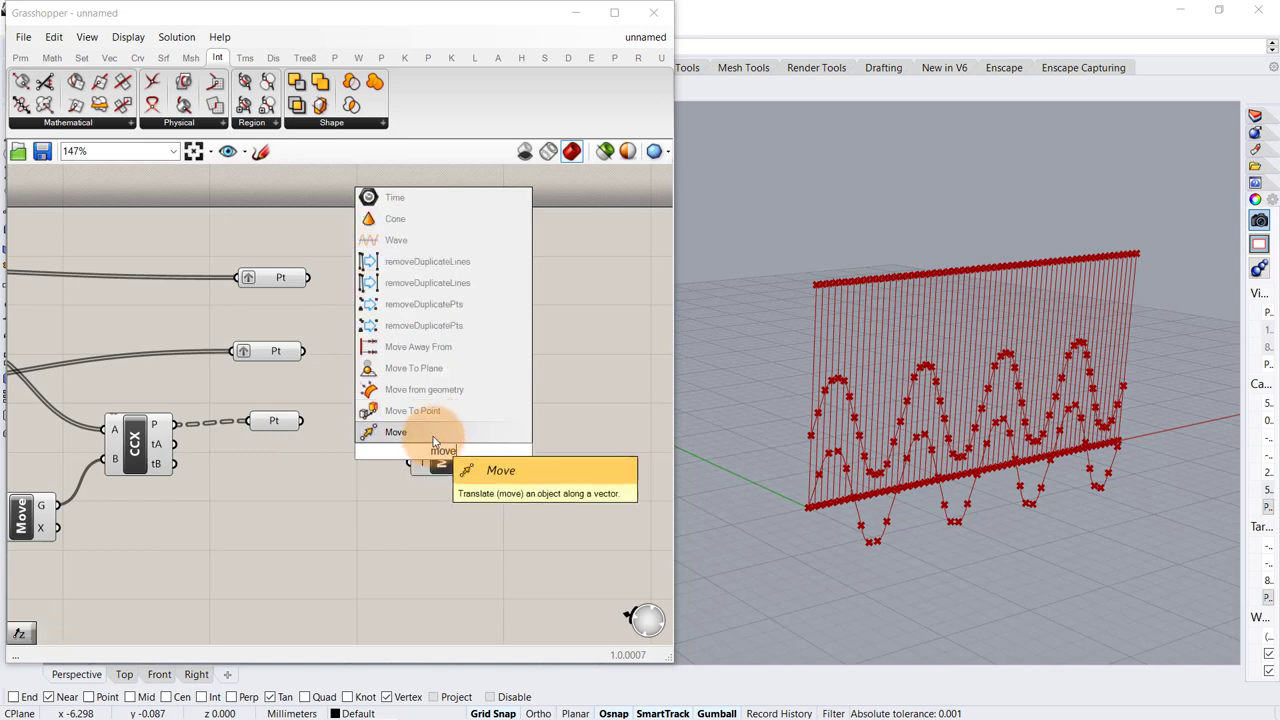
pyautogui.click(433, 437)
pyautogui.moveTo(305, 421); pyautogui.dragTo(388, 450)
pyautogui.moveTo(430, 453); pyautogui.dragTo(436, 453)
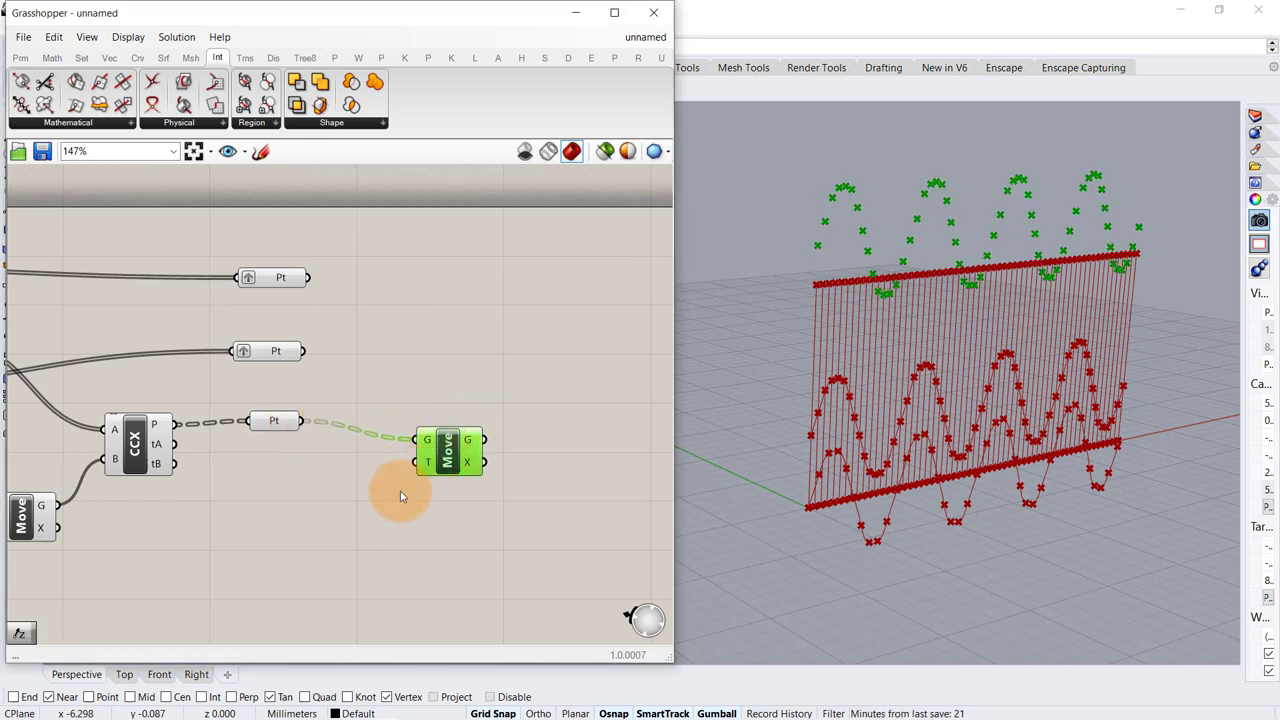
pyautogui.click(398, 487)
# - Add a Unit Y vector and connect it to the new Move component's translation input
pyautogui.doubleClick(315, 501)
pyautogui.write('y')
pyautogui.click(340, 484)
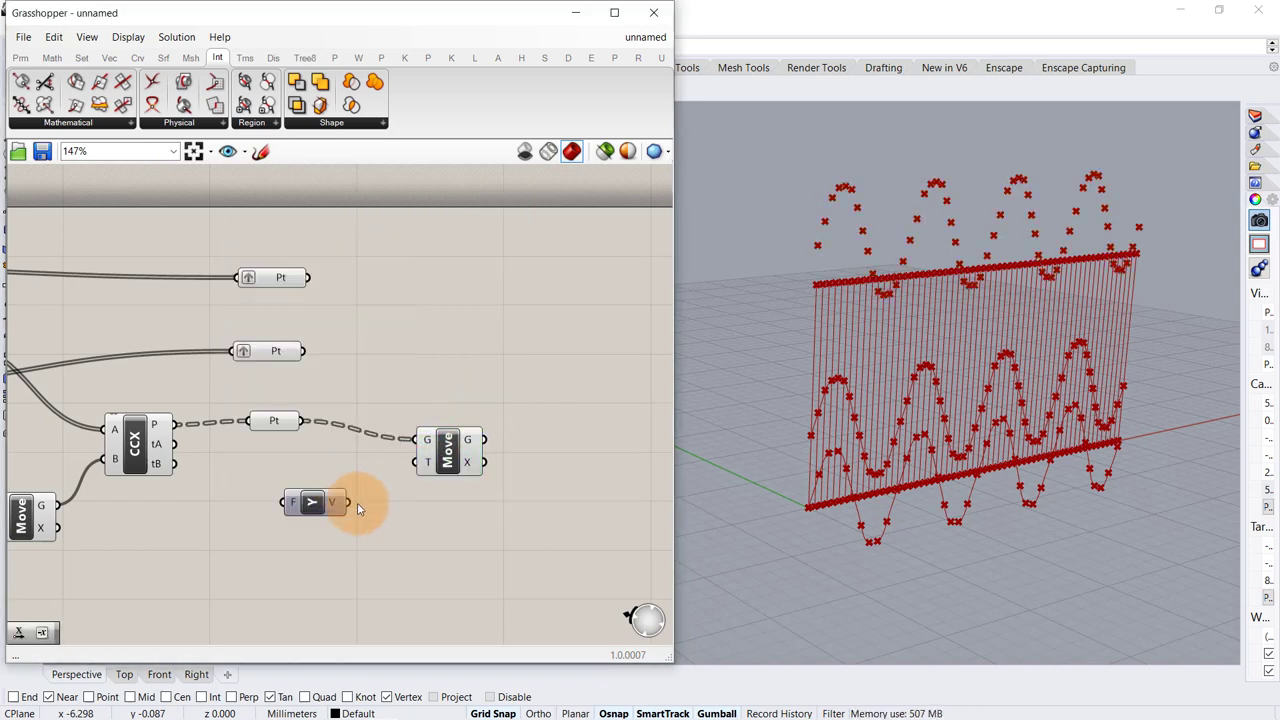
pyautogui.moveTo(428, 474); pyautogui.dragTo(425, 468)
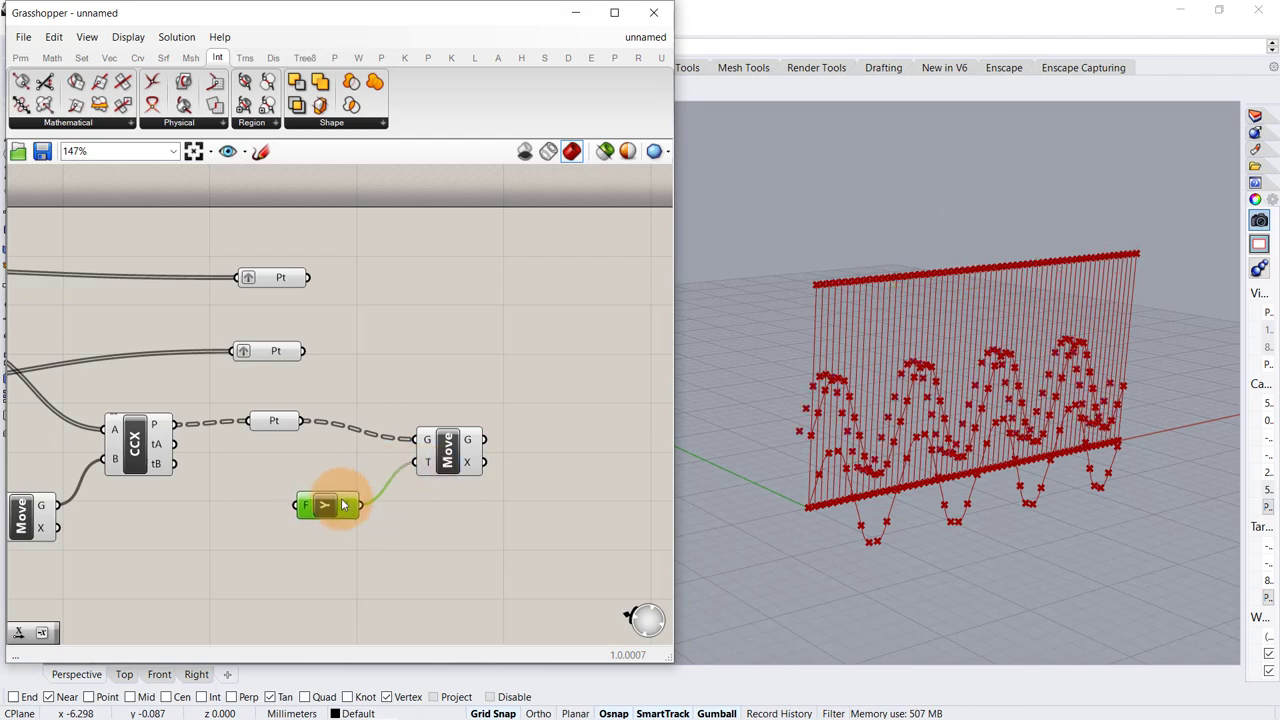
pyautogui.moveTo(342, 504); pyautogui.dragTo(348, 507)
pyautogui.click(423, 519)
# - Drive the Unit Y vector's factor with a new number slider of 1.45
pyautogui.moveTo(1171, 394); pyautogui.dragTo(891, 351, button='right')
pyautogui.scroll(8, 934, 351)
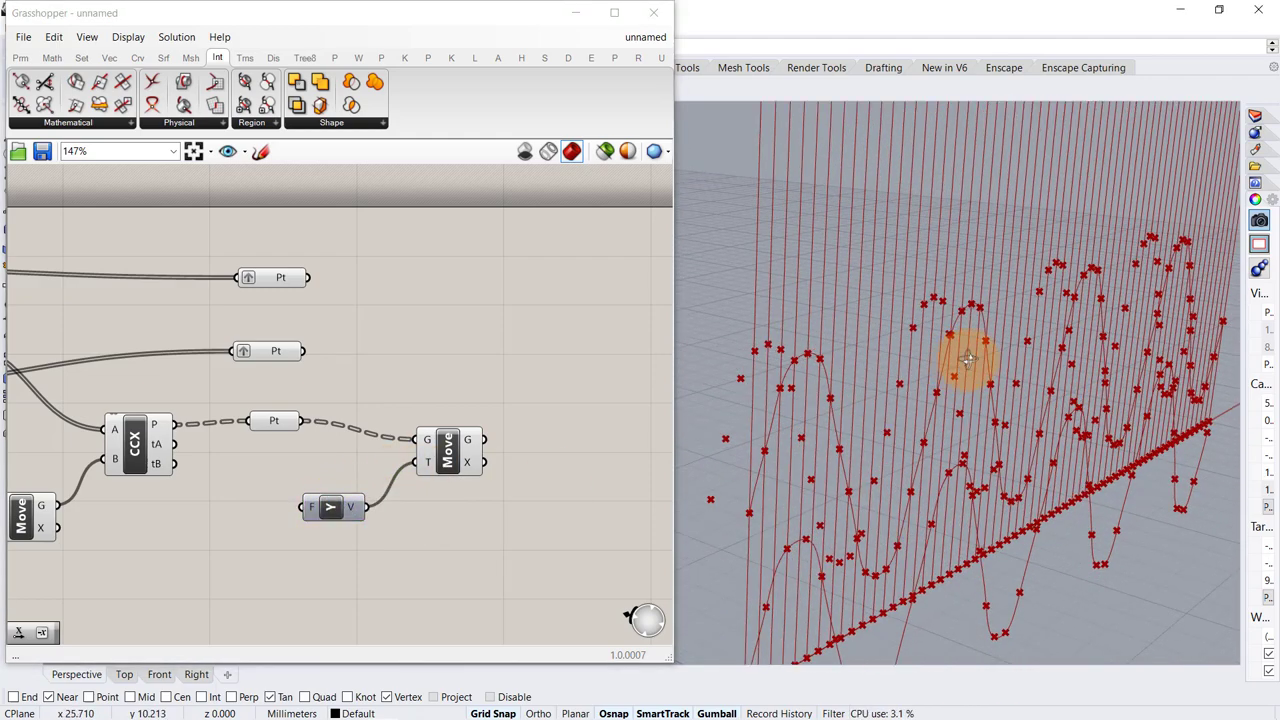
pyautogui.moveTo(968, 360); pyautogui.dragTo(940, 369, button='right')
pyautogui.scroll(-3, 940, 369)
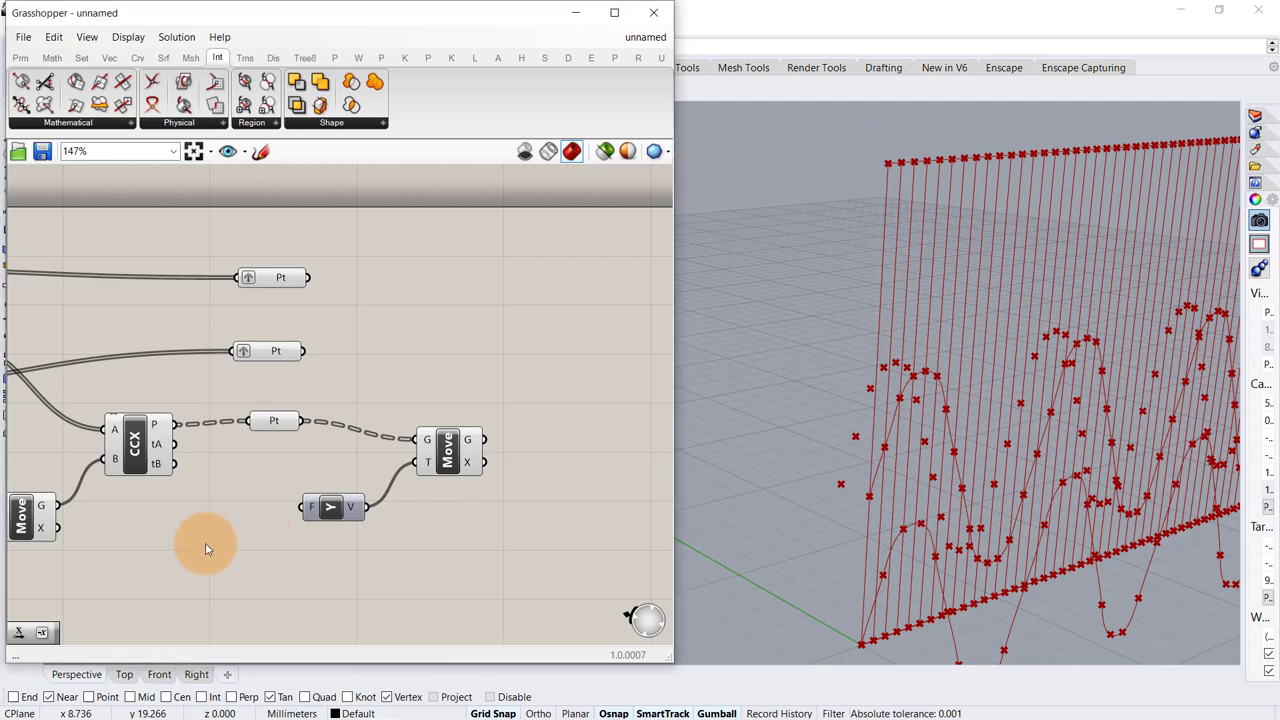
pyautogui.doubleClick(200, 548)
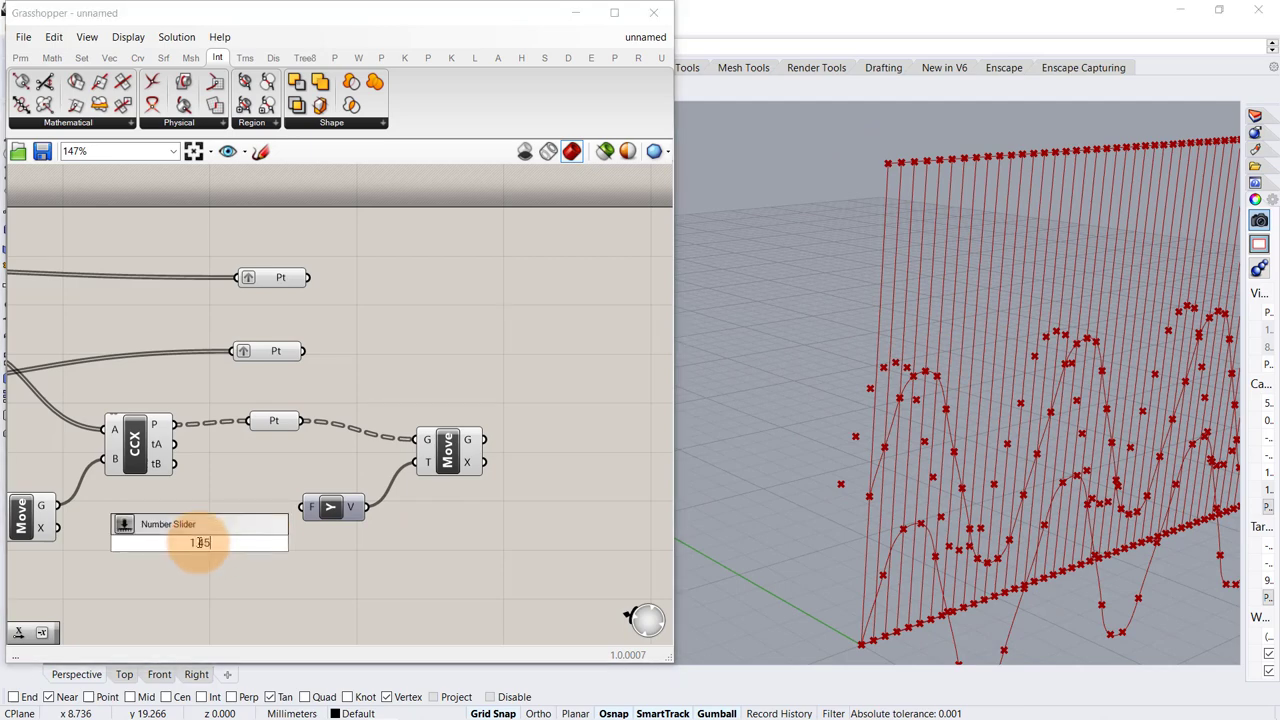
pyautogui.press('Return')
pyautogui.moveTo(282, 544); pyautogui.dragTo(302, 510)
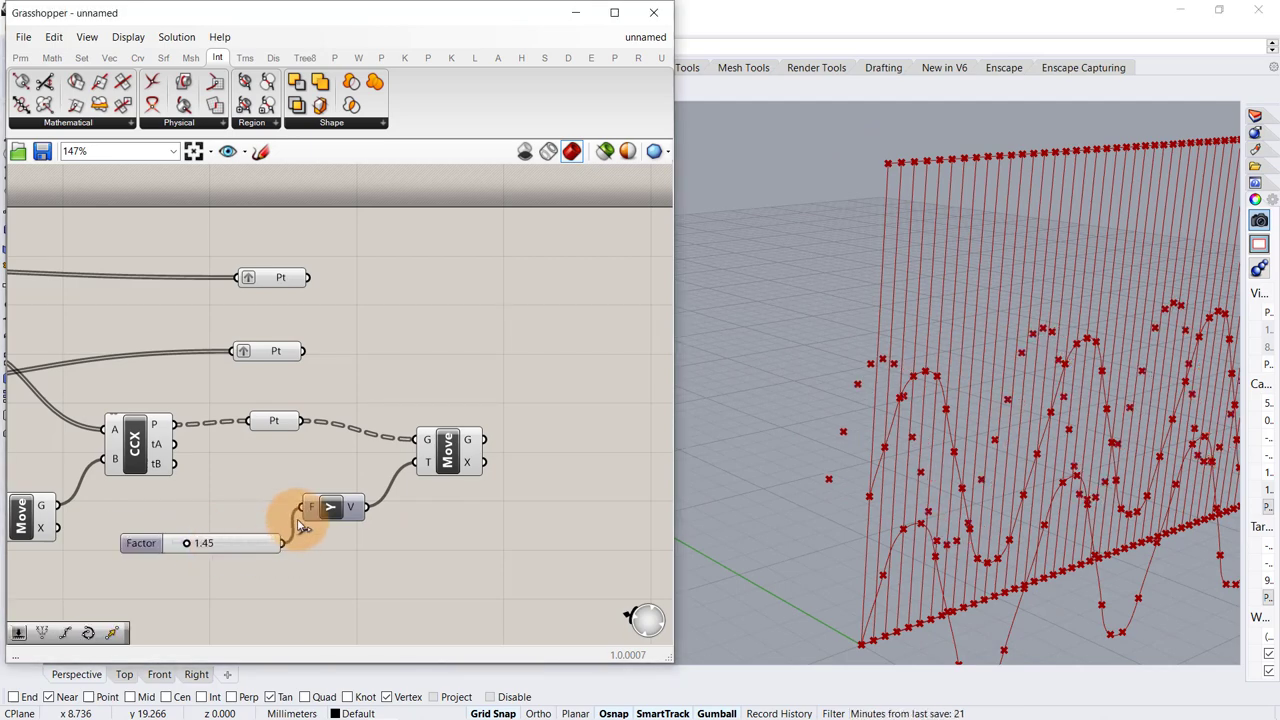
pyautogui.moveTo(922, 375); pyautogui.dragTo(393, 438, button='right')
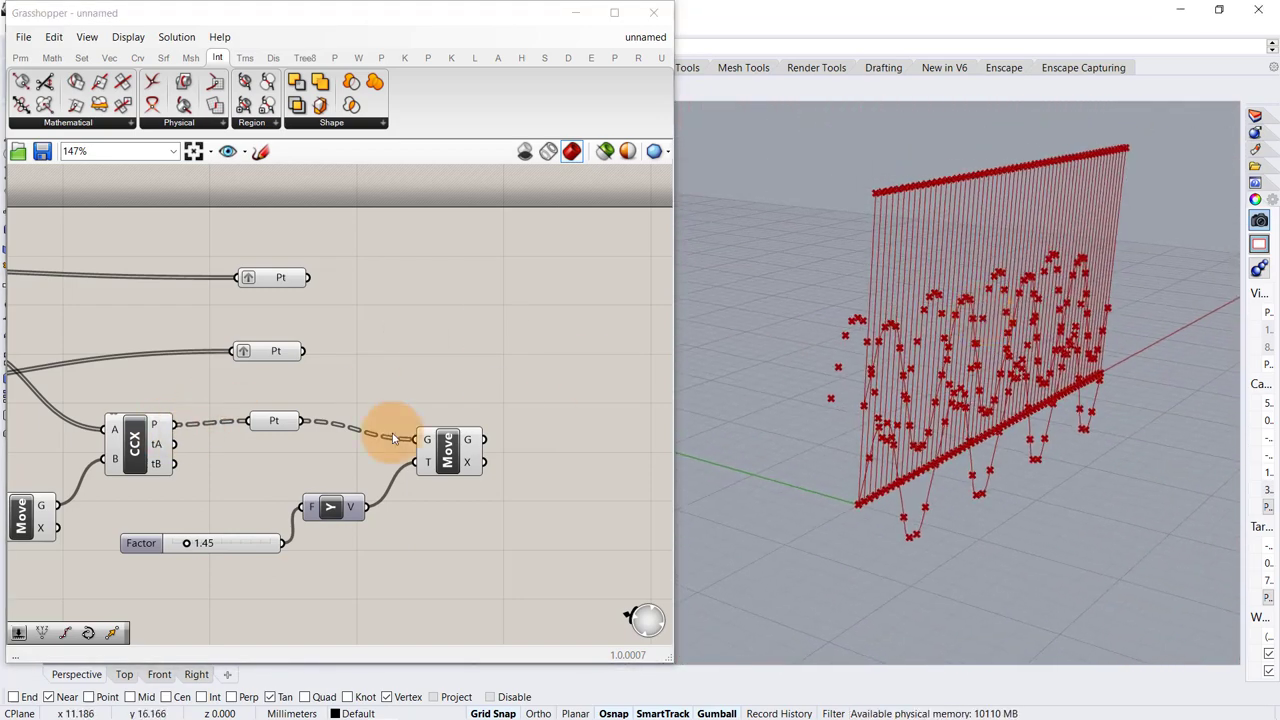
# - Make room before the Move component and route the Unit Y vector through a new Negative component into its translation input
pyautogui.moveTo(463, 455); pyautogui.dragTo(568, 448)
pyautogui.doubleClick(474, 508)
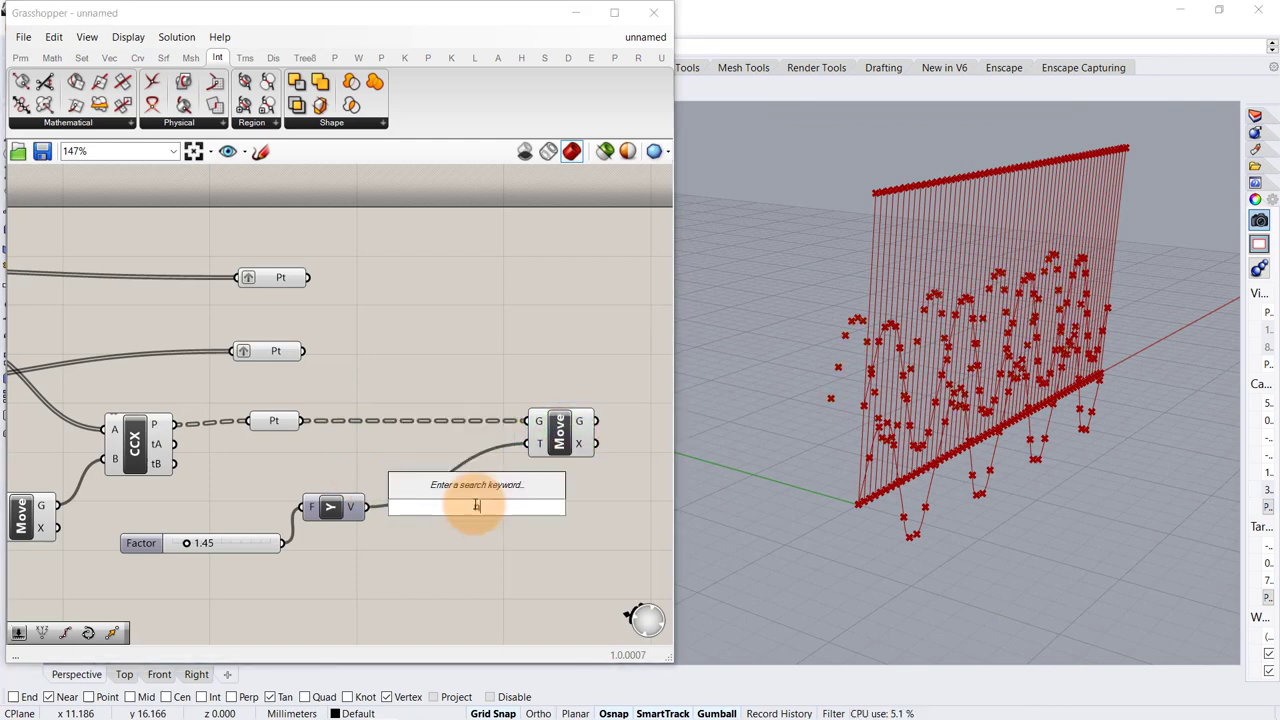
pyautogui.write('neg')
pyautogui.press('Return')
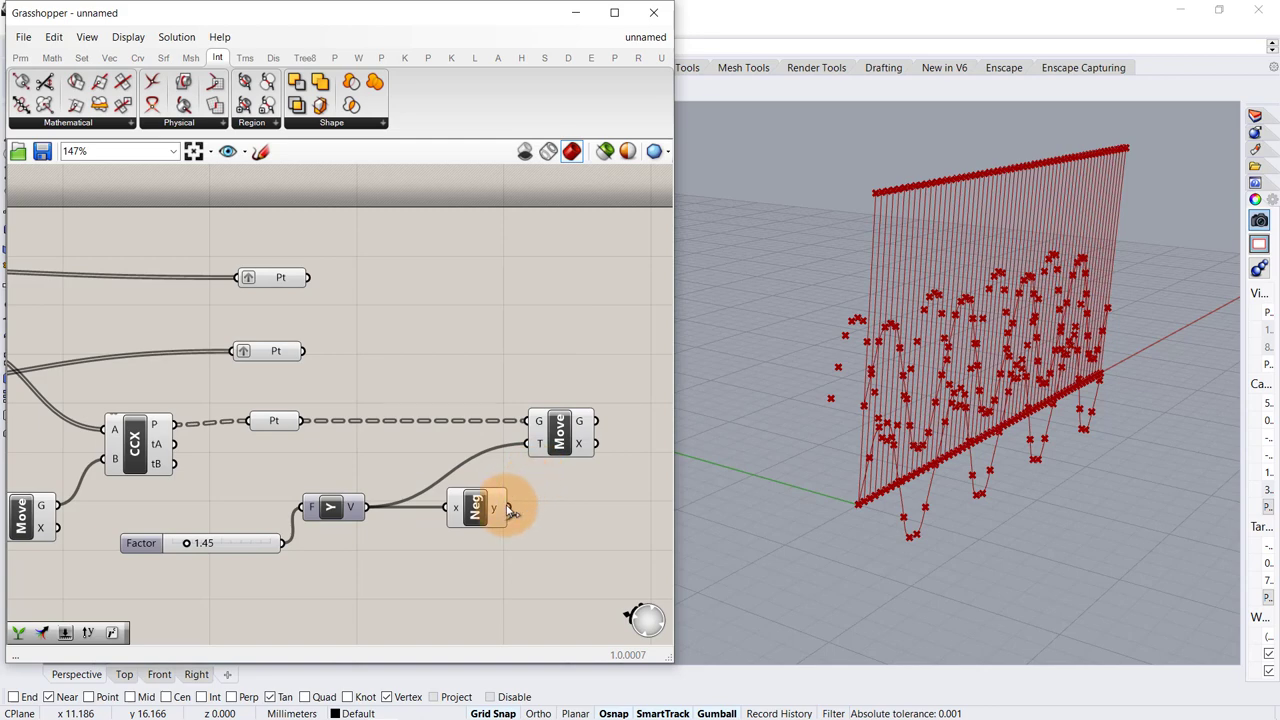
pyautogui.moveTo(530, 470)
pyautogui.mouseDown()
pyautogui.moveTo(528, 445)
pyautogui.moveTo(537, 453)
pyautogui.mouseUp()
pyautogui.click(506, 369)
pyautogui.moveTo(476, 373); pyautogui.dragTo(412, 374, button='right')
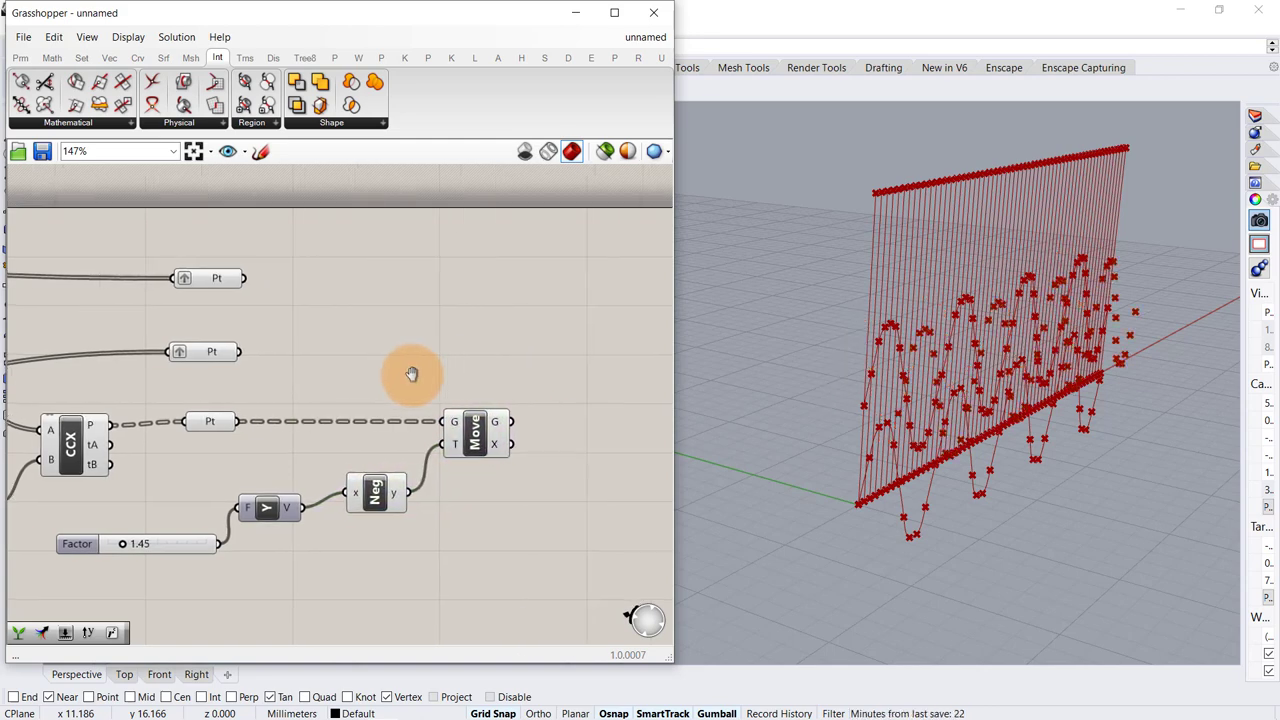
# - Add a PolyLine component and connect both grafted Point parameters and the moved intersection points to its vertices input
pyautogui.doubleClick(577, 408)
pyautogui.write('poly')
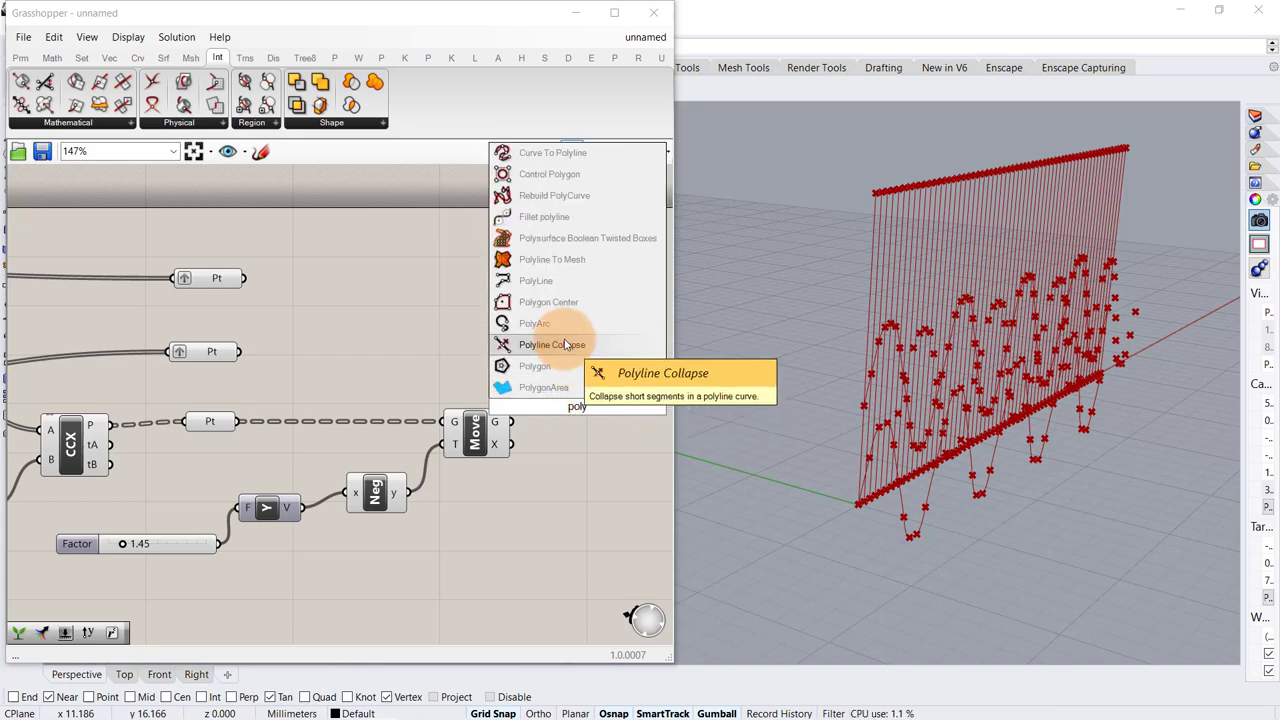
pyautogui.click(564, 292)
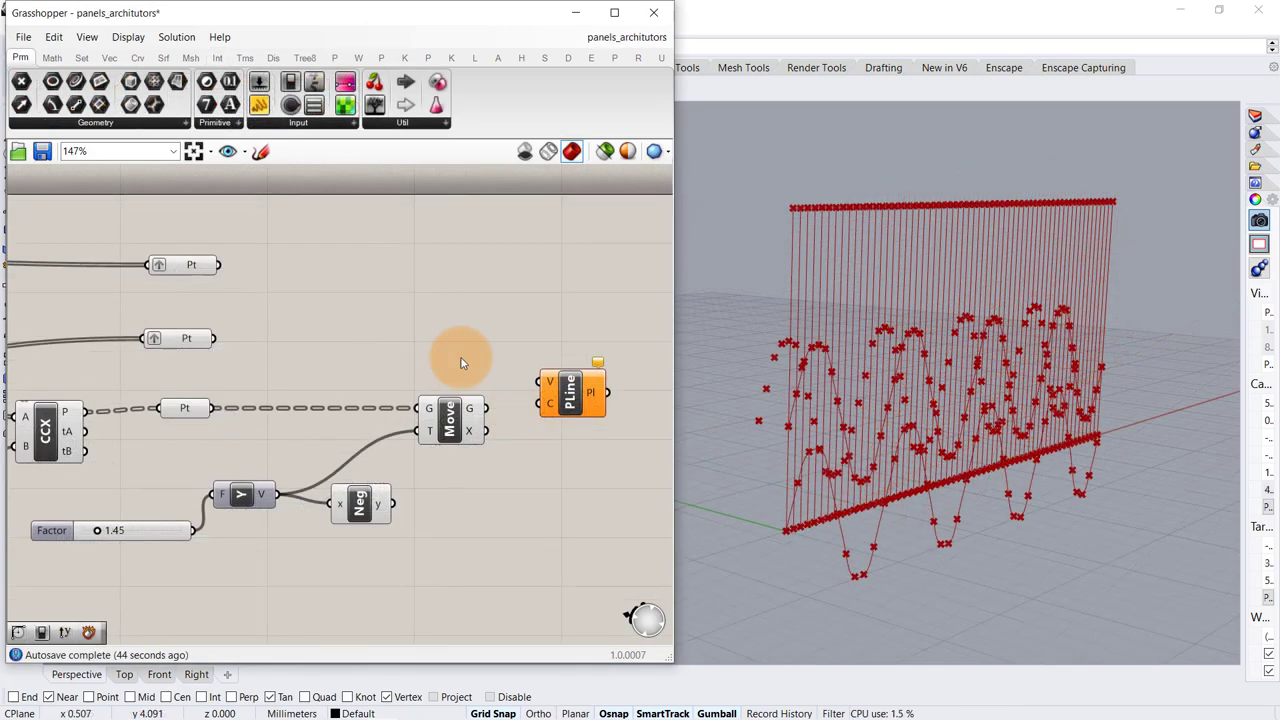
pyautogui.scroll(3, 490, 400)
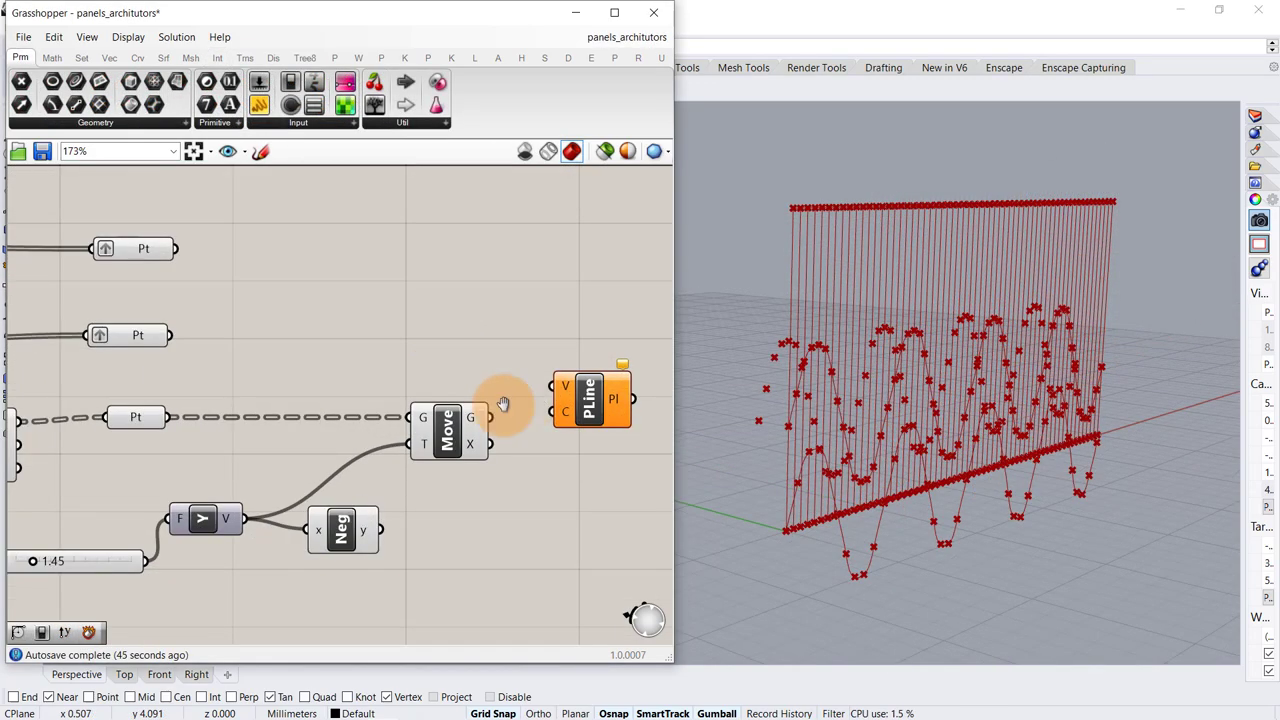
pyautogui.scroll(-1, 427, 413)
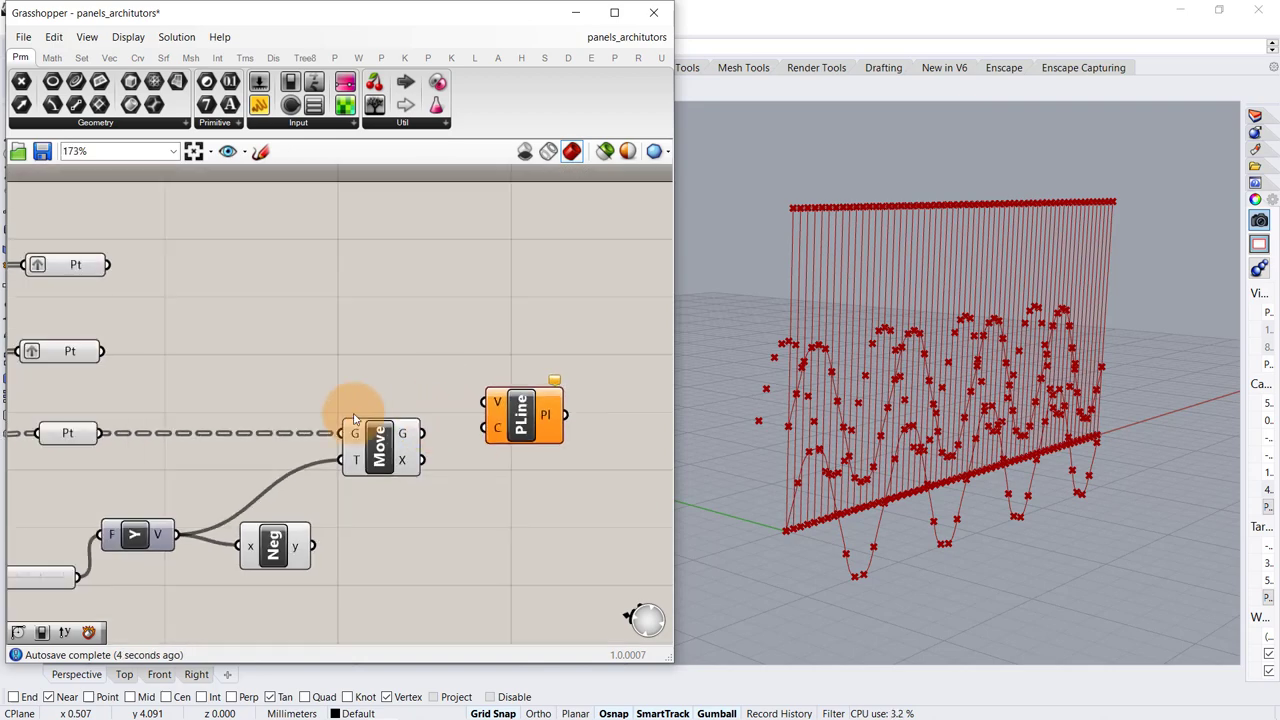
pyautogui.moveTo(104, 353); pyautogui.dragTo(488, 410)
pyautogui.click(145, 270)
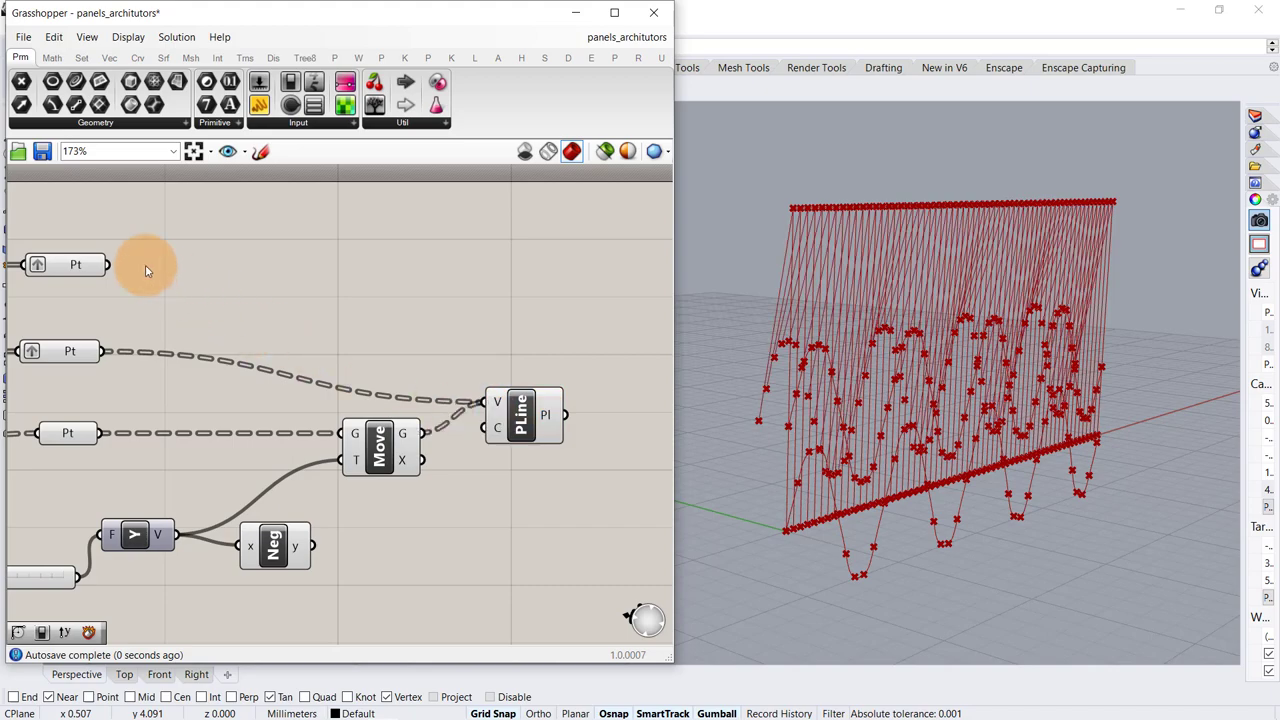
pyautogui.keyDown('shift'); pyautogui.moveTo(117, 265); pyautogui.dragTo(494, 405); pyautogui.keyUp('shift')
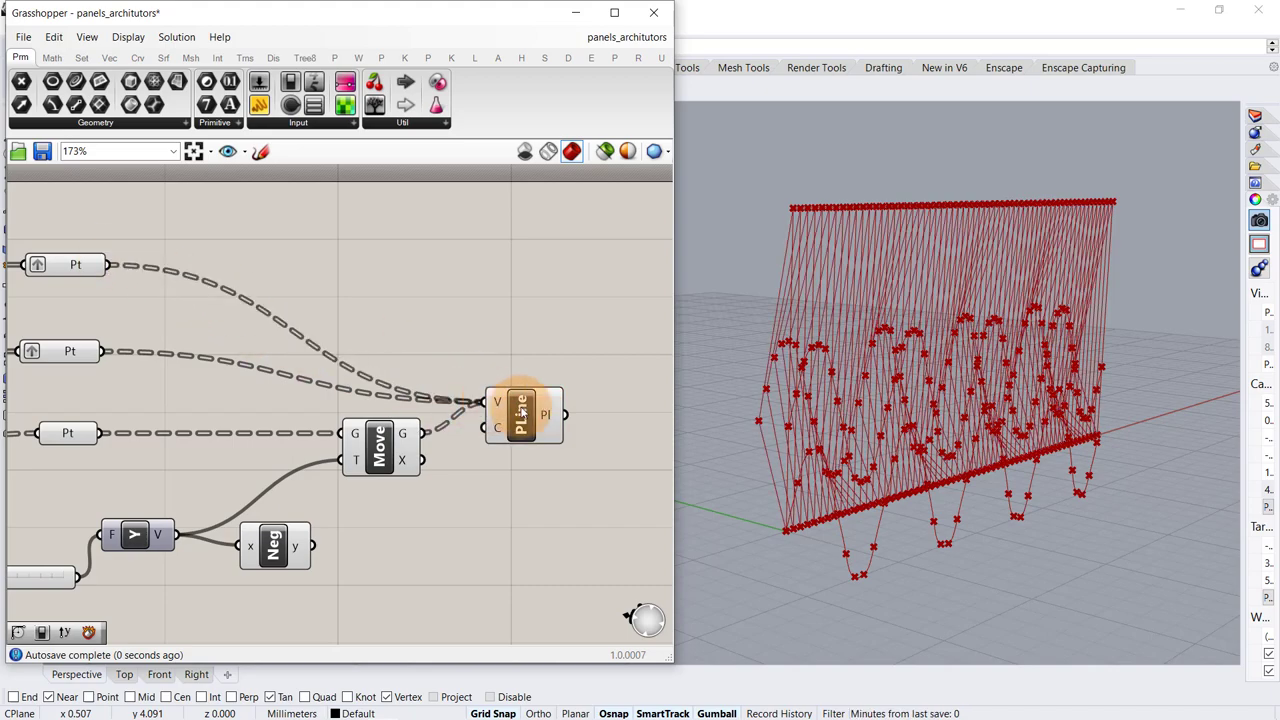
pyautogui.click(520, 410)
# - Turn off the preview of all components before the last Move and PolyLine components
pyautogui.moveTo(810, 400); pyautogui.dragTo(997, 471, button='right')
pyautogui.scroll(-2, 940, 450)
pyautogui.click(456, 290)
pyautogui.scroll(-3, 477, 298)
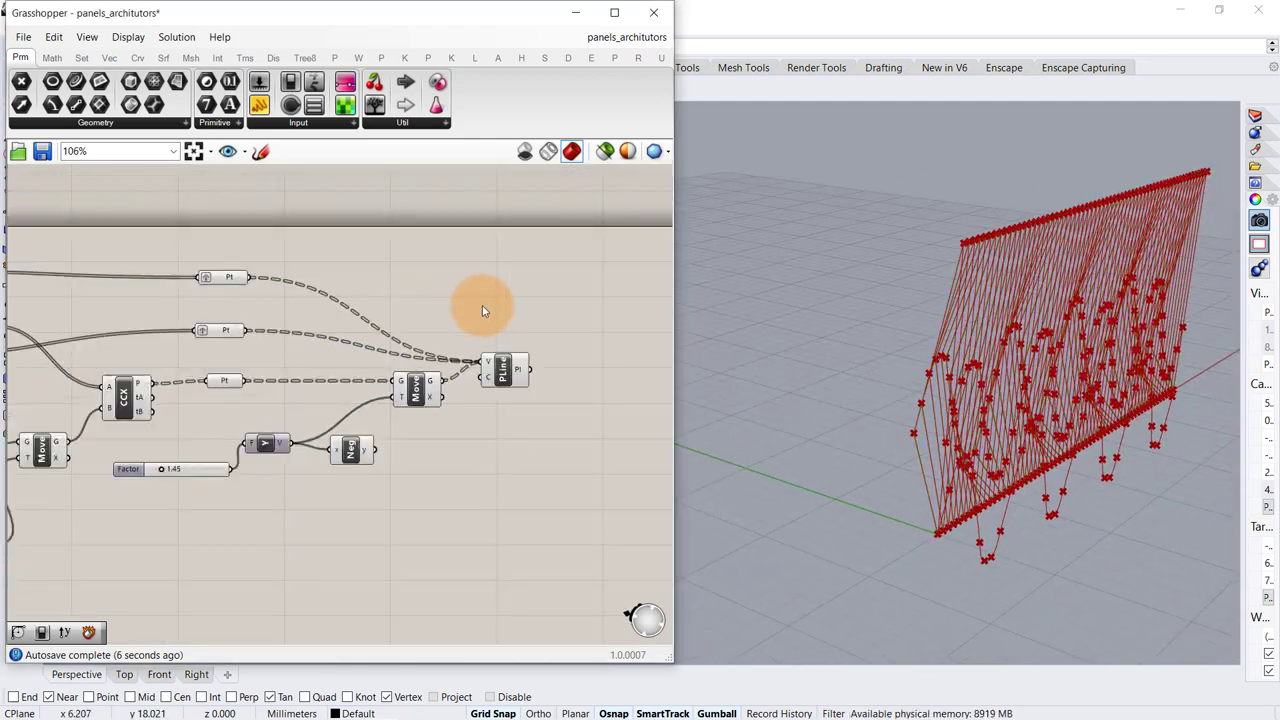
pyautogui.scroll(-8, 482, 305)
pyautogui.moveTo(472, 262); pyautogui.dragTo(149, 423)
pyautogui.middleClick(274, 421)
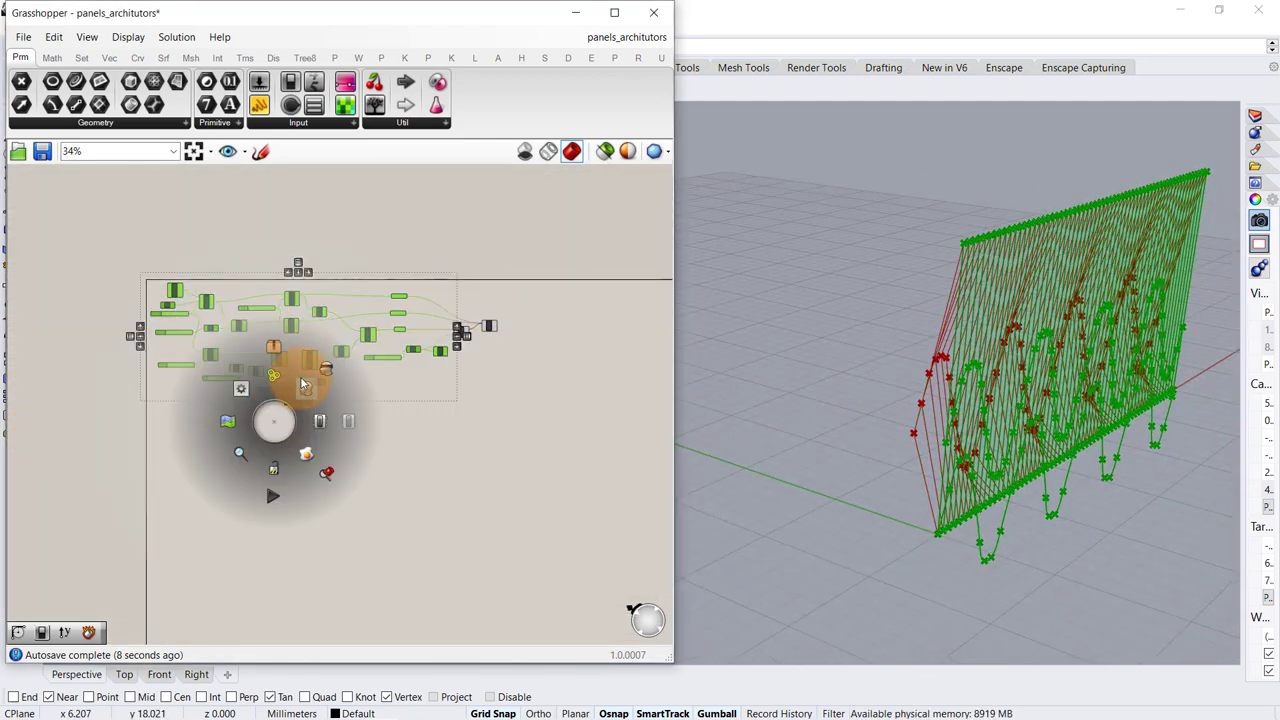
pyautogui.click(324, 369)
pyautogui.click(472, 235)
pyautogui.scroll(8, 471, 258)
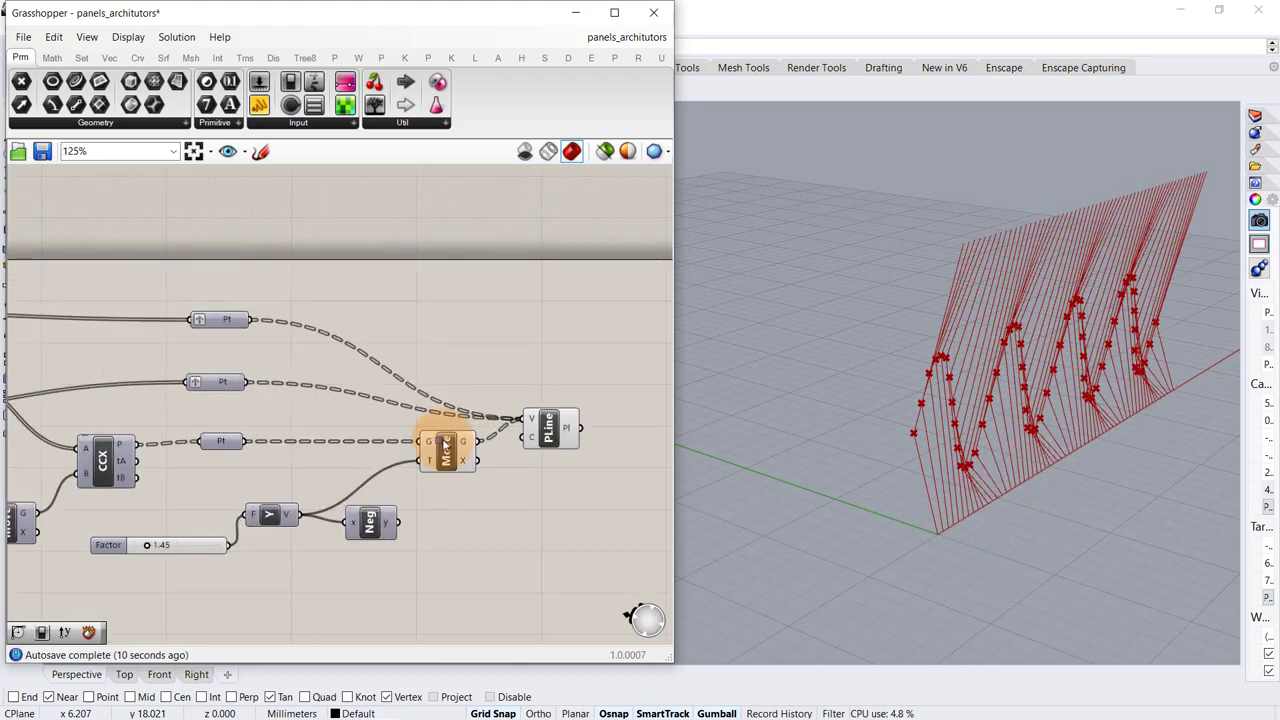
# - Turn off the preview of the last Move component so only the polylines are drawn
pyautogui.click(446, 447)
pyautogui.middleClick(463, 425)
pyautogui.click(528, 382)
pyautogui.moveTo(1114, 429); pyautogui.dragTo(940, 434, button='right')
pyautogui.click(434, 363)
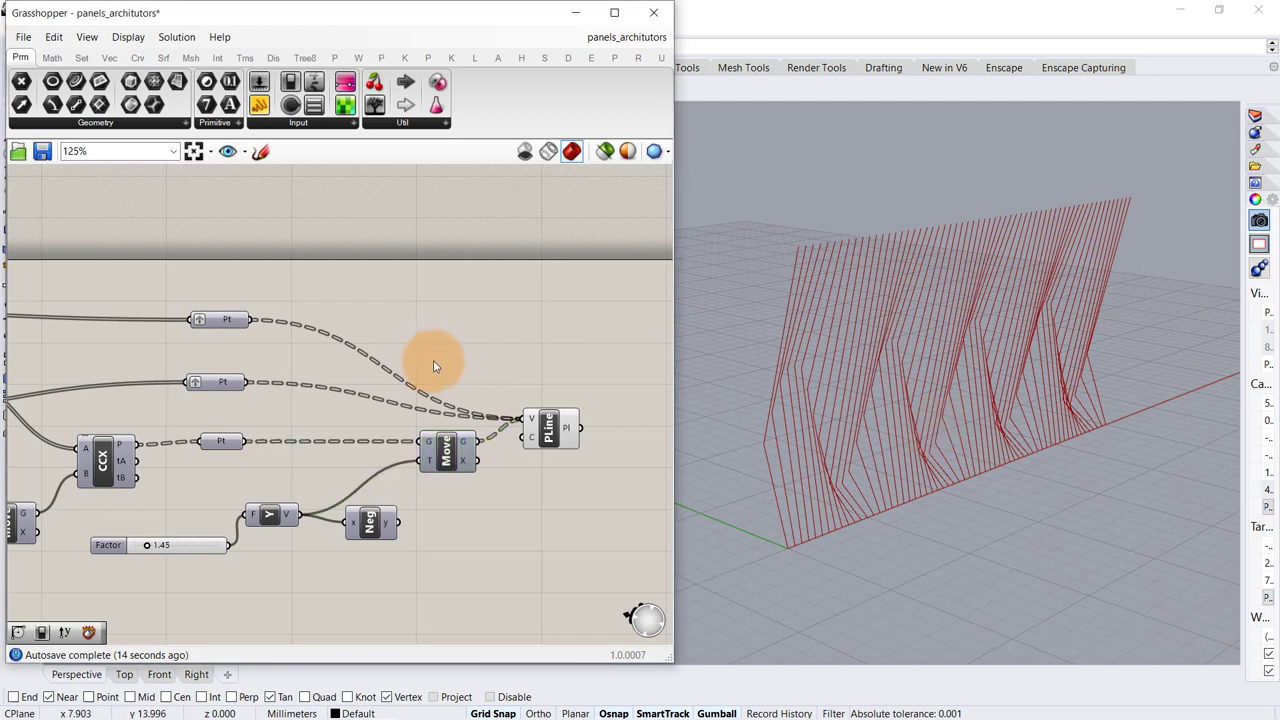
# - Add a Fillet component after PolyLine and connect the polylines to its curve input
pyautogui.moveTo(434, 363); pyautogui.dragTo(322, 388, button='right')
pyautogui.scroll(3, 509, 449)
pyautogui.scroll(-1, 508, 453)
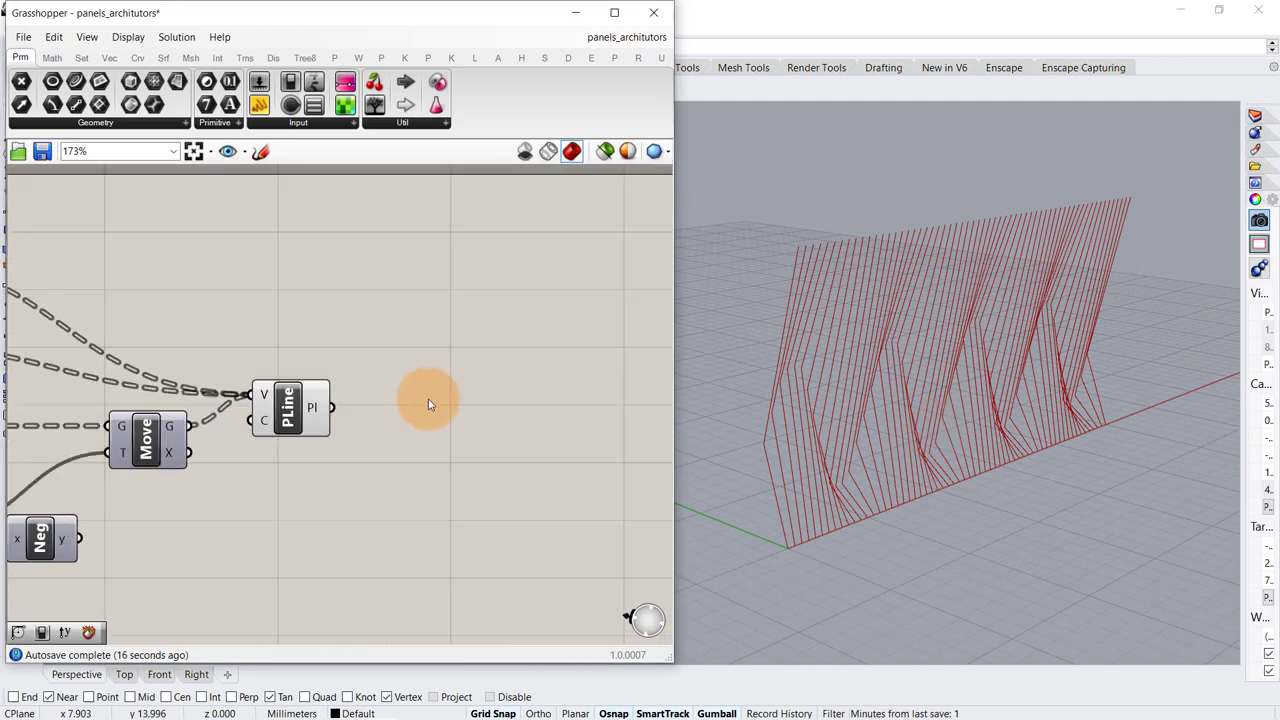
pyautogui.doubleClick(428, 401)
pyautogui.write('fillet')
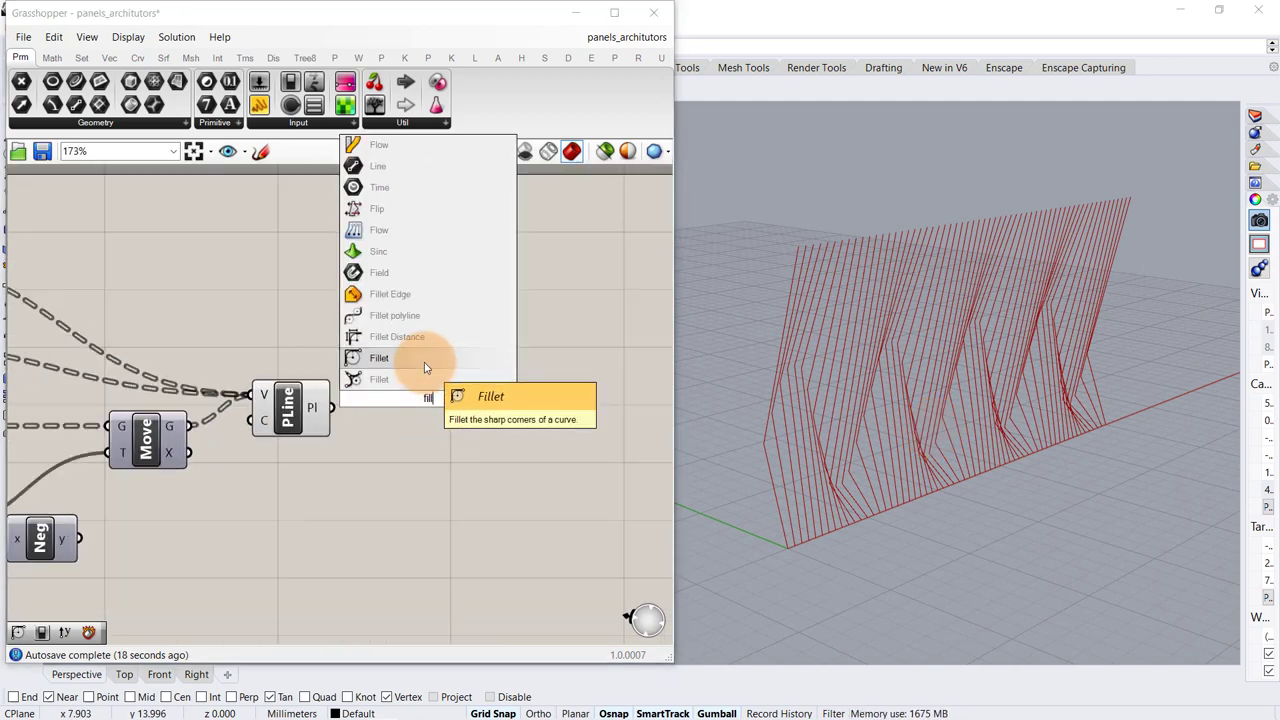
pyautogui.click(424, 362)
pyautogui.moveTo(415, 395); pyautogui.dragTo(493, 442)
pyautogui.click(315, 500)
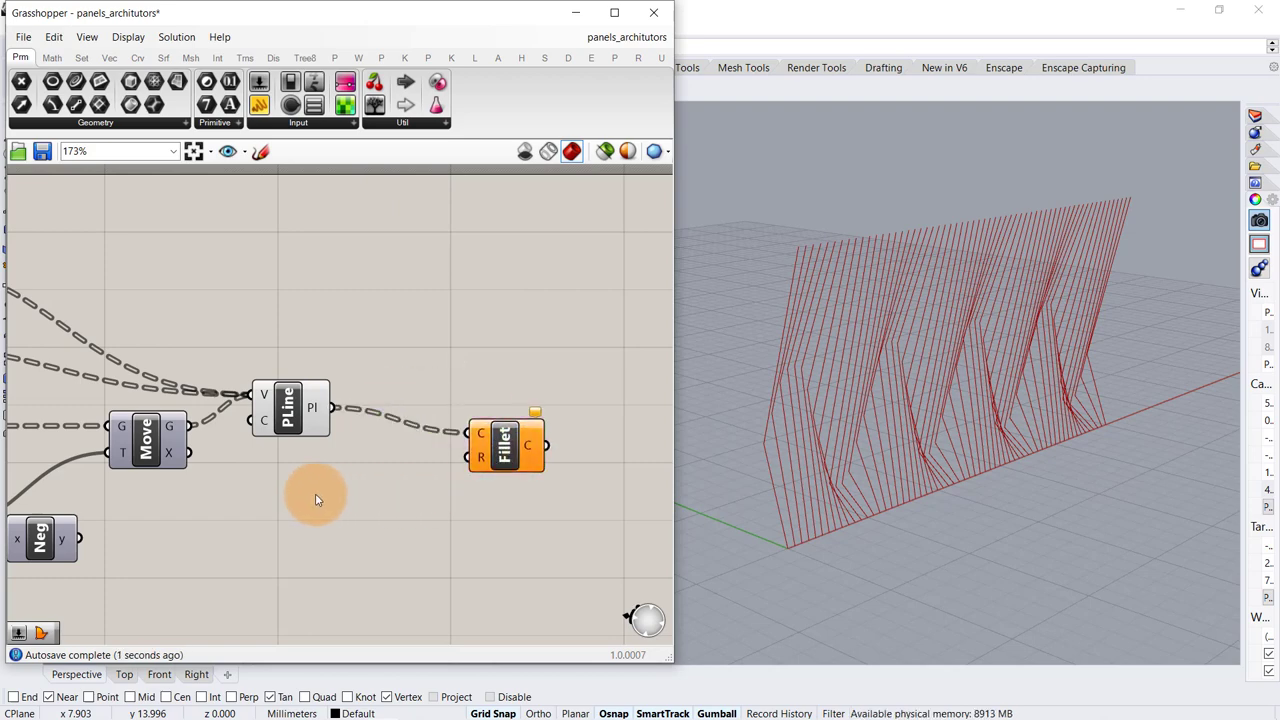
# - Add a 3.500 number slider, connect it to the Fillet radius input, and set it to 5.23
pyautogui.doubleClick(315, 508)
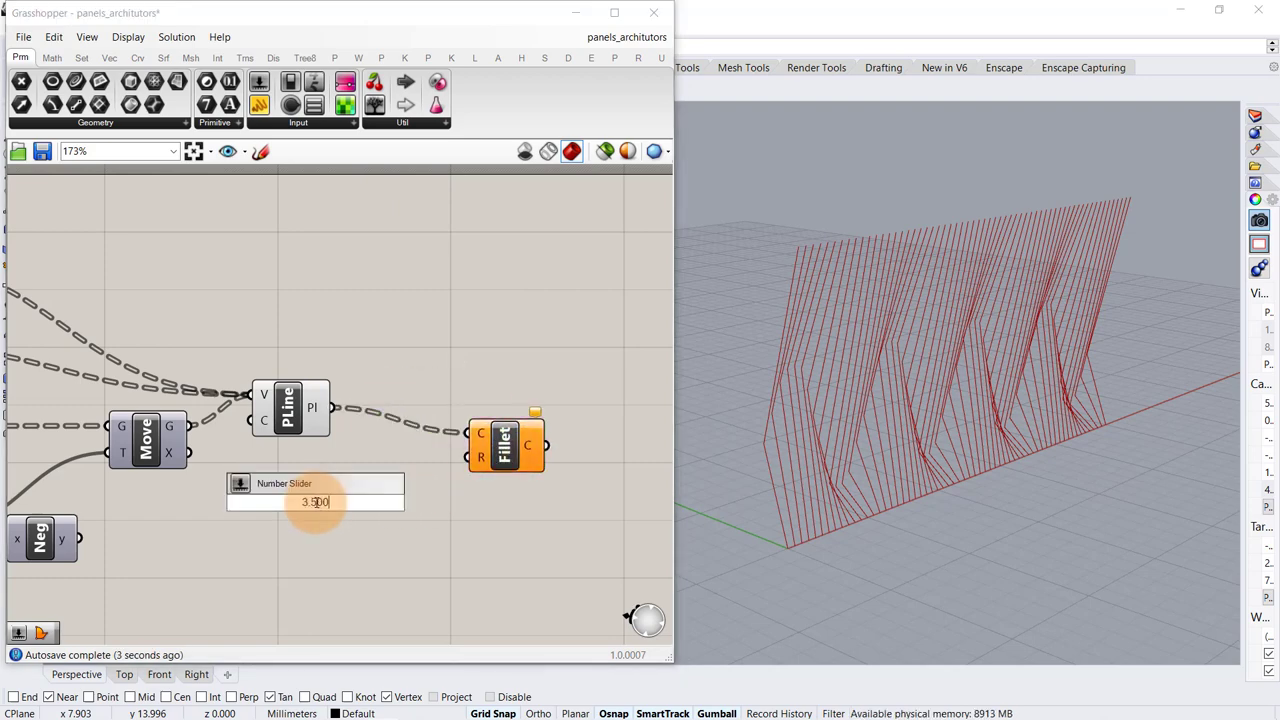
pyautogui.press('Return')
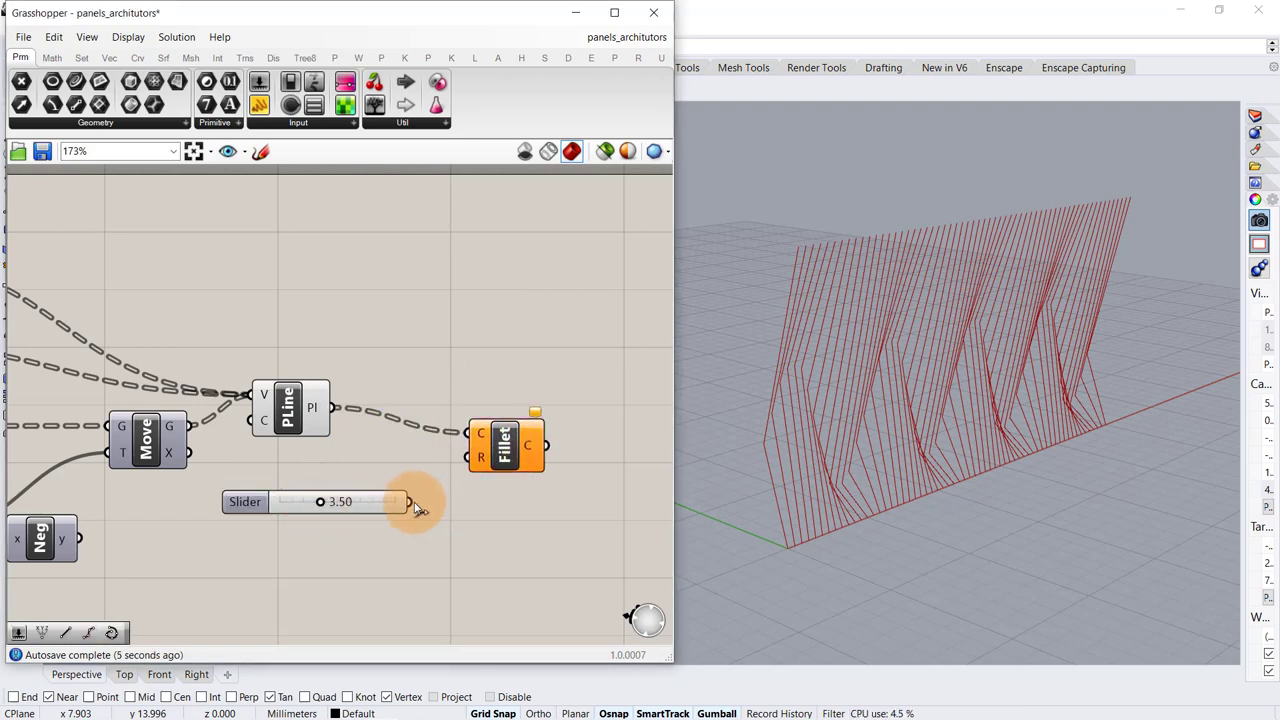
pyautogui.moveTo(476, 460); pyautogui.dragTo(472, 458)
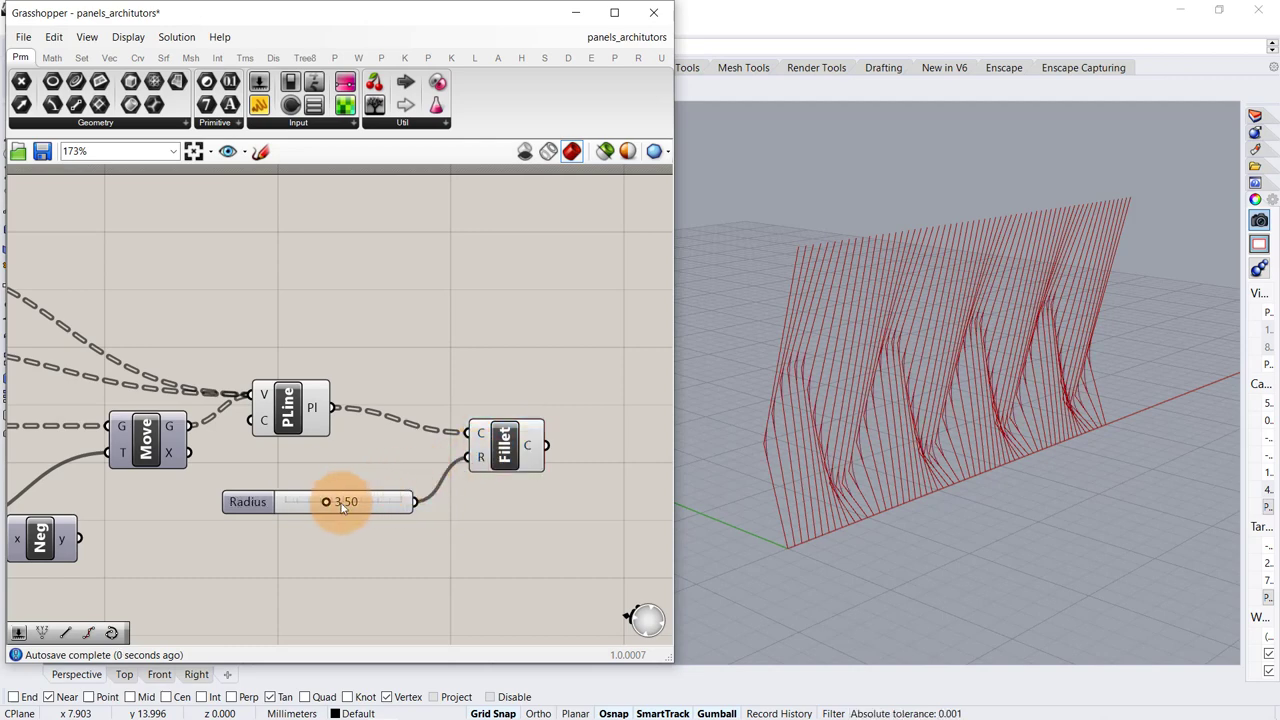
pyautogui.moveTo(318, 505)
pyautogui.mouseDown()
pyautogui.moveTo(286, 503)
pyautogui.moveTo(394, 508)
pyautogui.moveTo(337, 505)
pyautogui.mouseUp()
# - Connect the Neg output to the last Move's translation input in place of the Unit Y vector
pyautogui.scroll(-2, 390, 325)
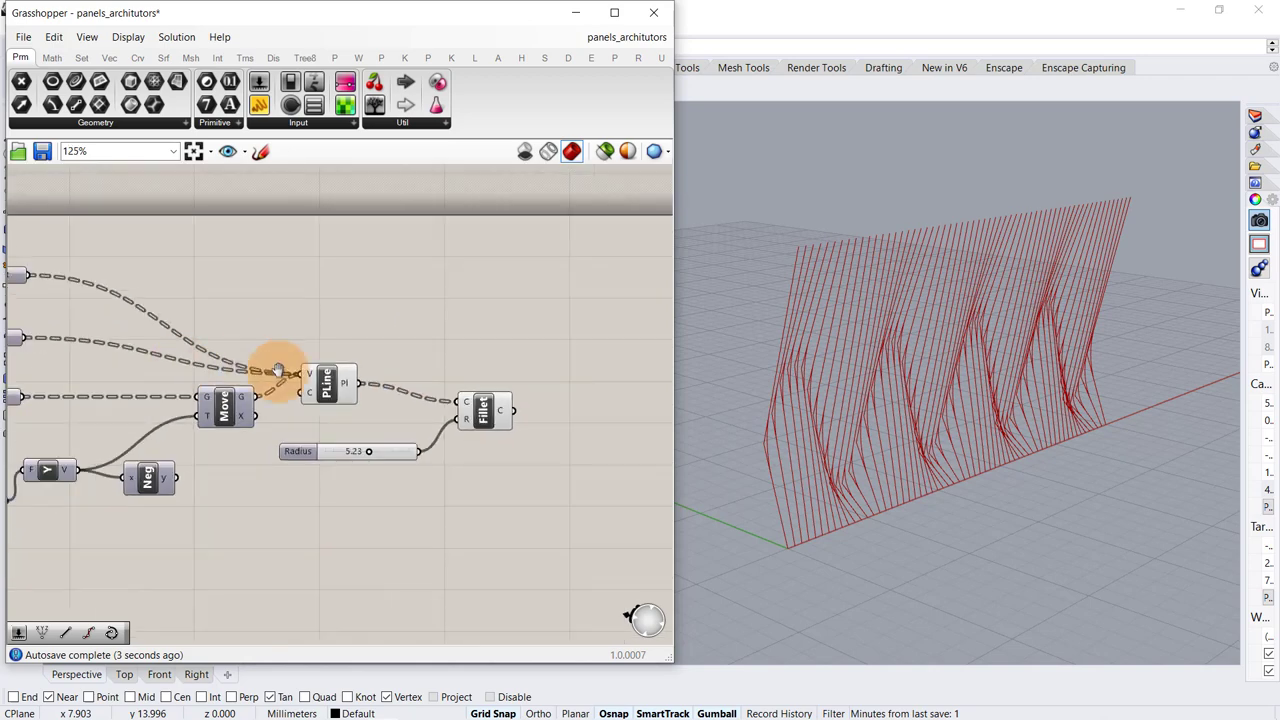
pyautogui.moveTo(130, 472); pyautogui.dragTo(305, 478, button='right')
pyautogui.scroll(3, 312, 478)
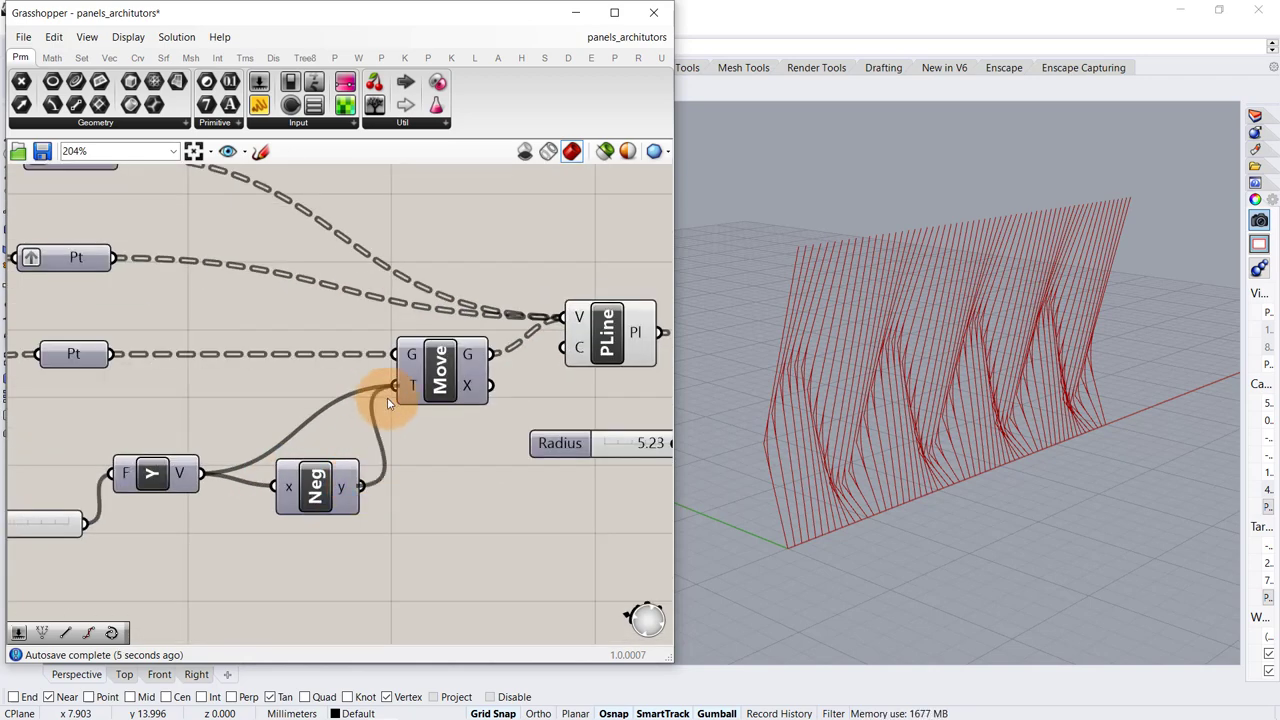
pyautogui.moveTo(387, 397); pyautogui.dragTo(392, 390)
# - Set the Fillet's Radius slider to 3.66
pyautogui.moveTo(496, 406); pyautogui.dragTo(138, 427, button='right')
pyautogui.moveTo(394, 407); pyautogui.dragTo(342, 418, button='right')
pyautogui.moveTo(268, 472)
pyautogui.mouseDown()
pyautogui.moveTo(205, 469)
pyautogui.moveTo(414, 477)
pyautogui.moveTo(177, 449)
pyautogui.moveTo(330, 475)
pyautogui.moveTo(251, 466)
pyautogui.mouseUp()
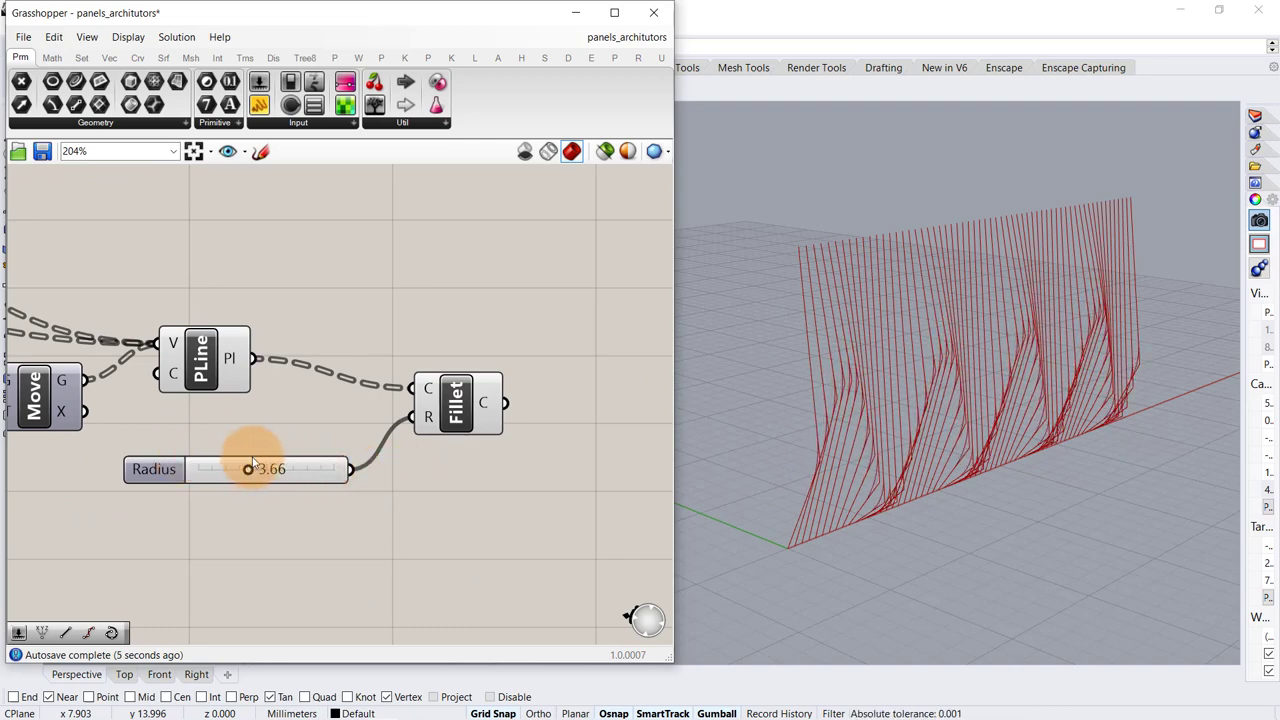
# - Add a Boundary Surfaces component after the Fillet component
pyautogui.scroll(-1, 349, 417)
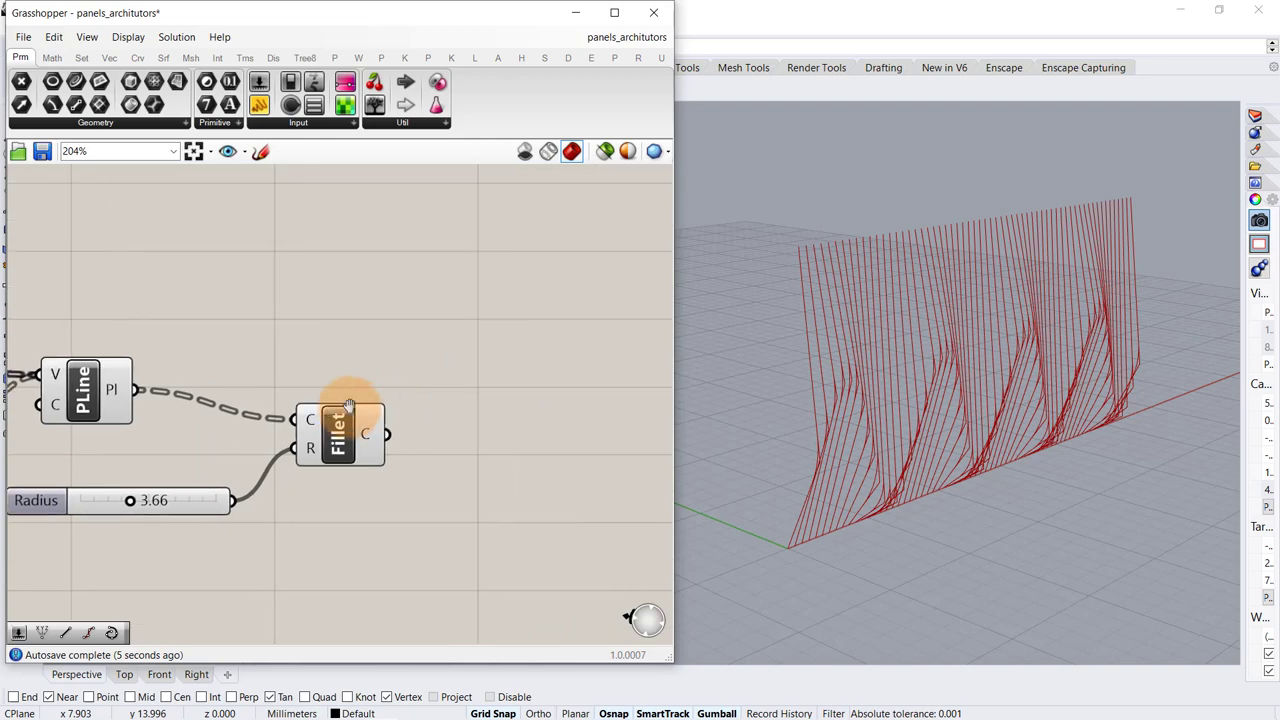
pyautogui.doubleClick(405, 399)
pyautogui.write('boubn')
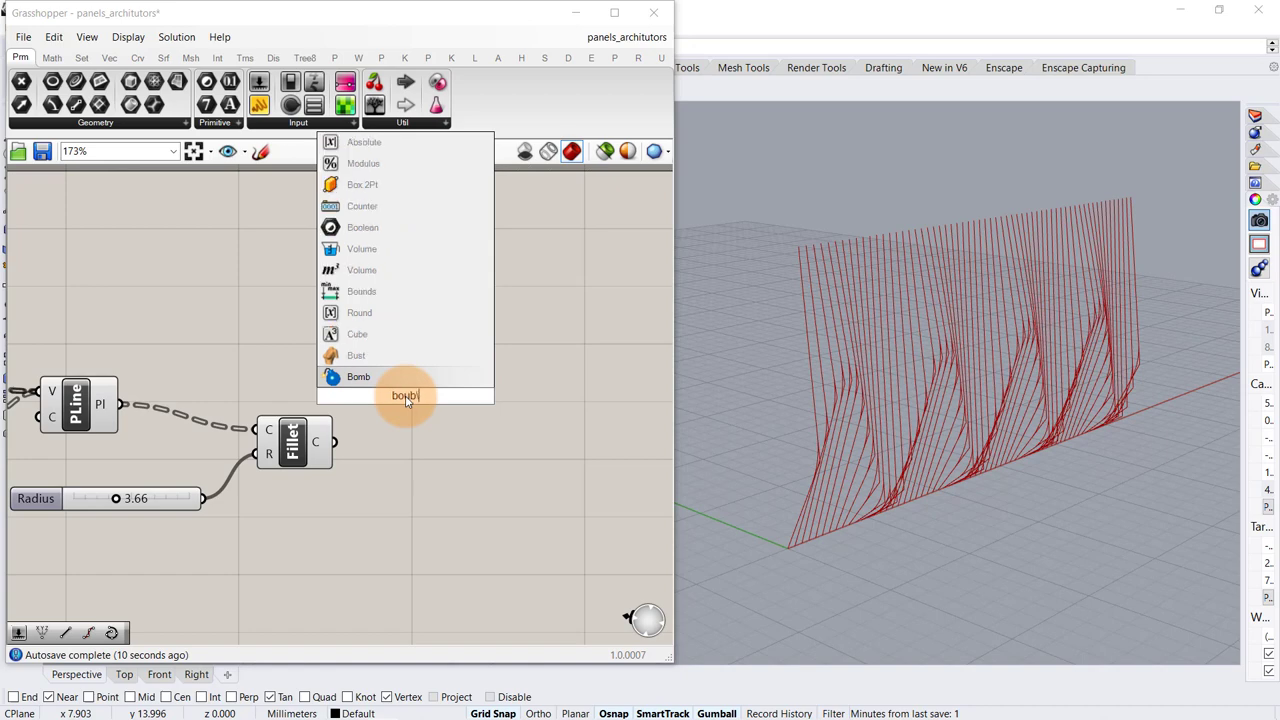
pyautogui.press('BackSpace')
pyautogui.write('n')
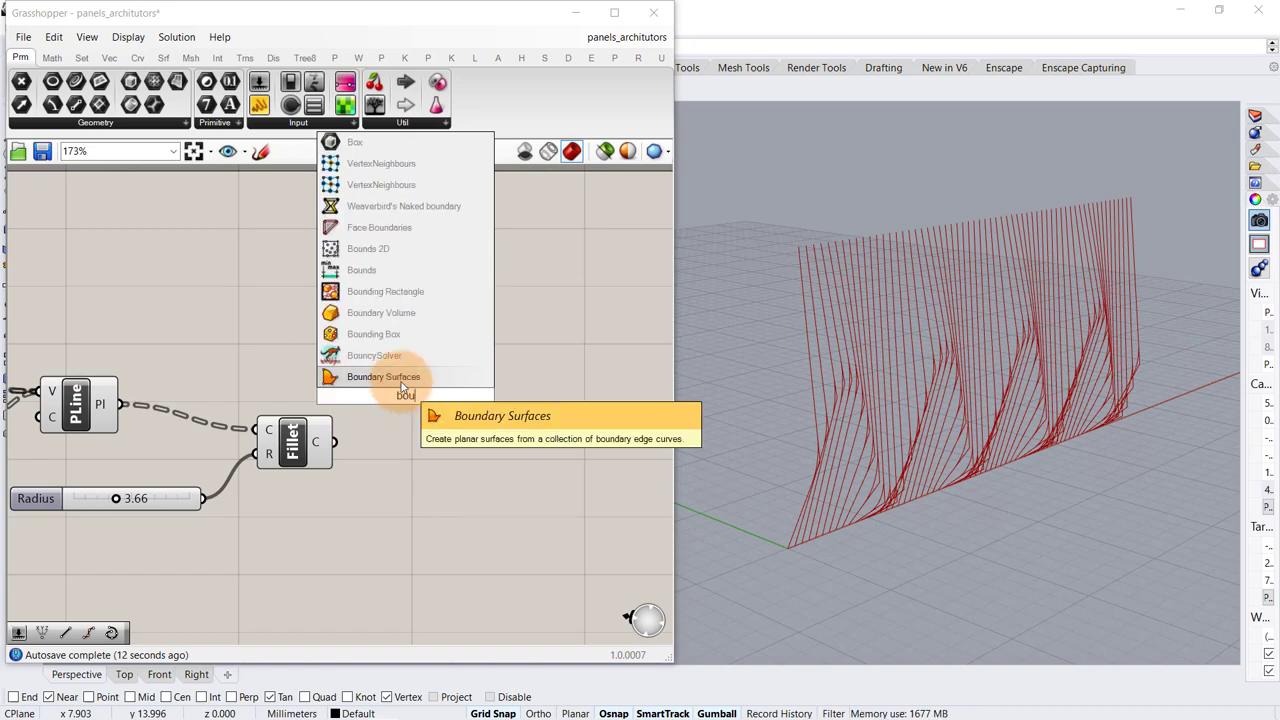
pyautogui.click(403, 378)
# - Place Boundary Surfaces past Fillet and connect both the filleted curves and the vertical lines to its edges input
pyautogui.moveTo(405, 388); pyautogui.dragTo(450, 307)
pyautogui.click(377, 297)
pyautogui.scroll(-2, 293, 287)
pyautogui.moveTo(291, 291); pyautogui.dragTo(501, 337, button='right')
pyautogui.moveTo(140, 365); pyautogui.dragTo(380, 349, button='right')
pyautogui.moveTo(145, 350); pyautogui.dragTo(500, 333)
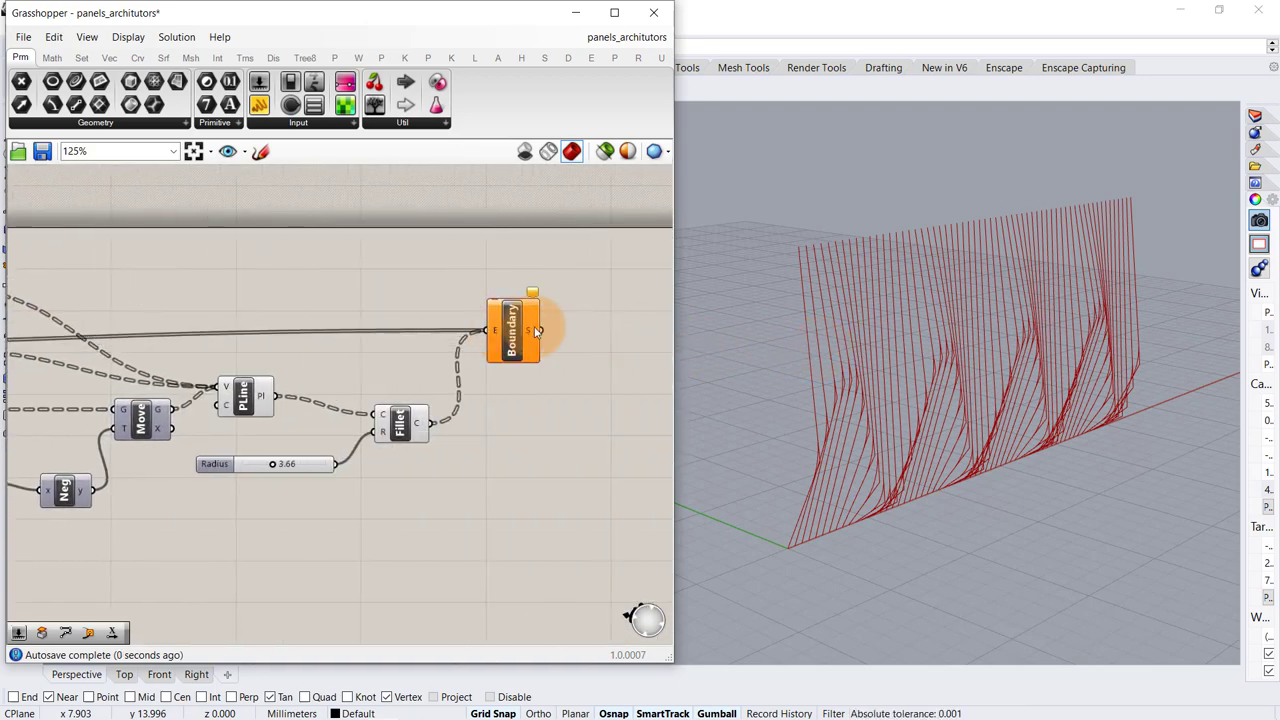
# - Flatten the edges input of Boundary Surfaces
pyautogui.scroll(4, 540, 320)
pyautogui.rightClick(461, 331)
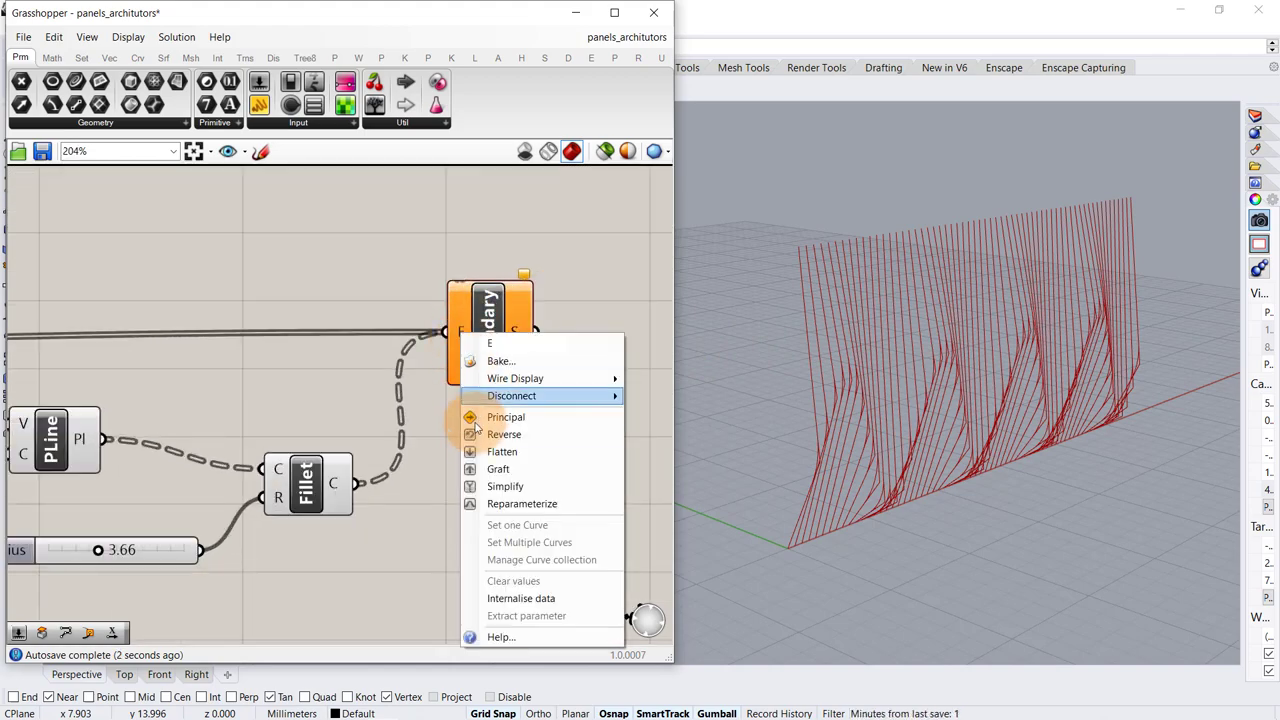
pyautogui.click(479, 450)
# - Examine the generated panel surfaces from several angles in the perspective viewport
pyautogui.scroll(3, 819, 412)
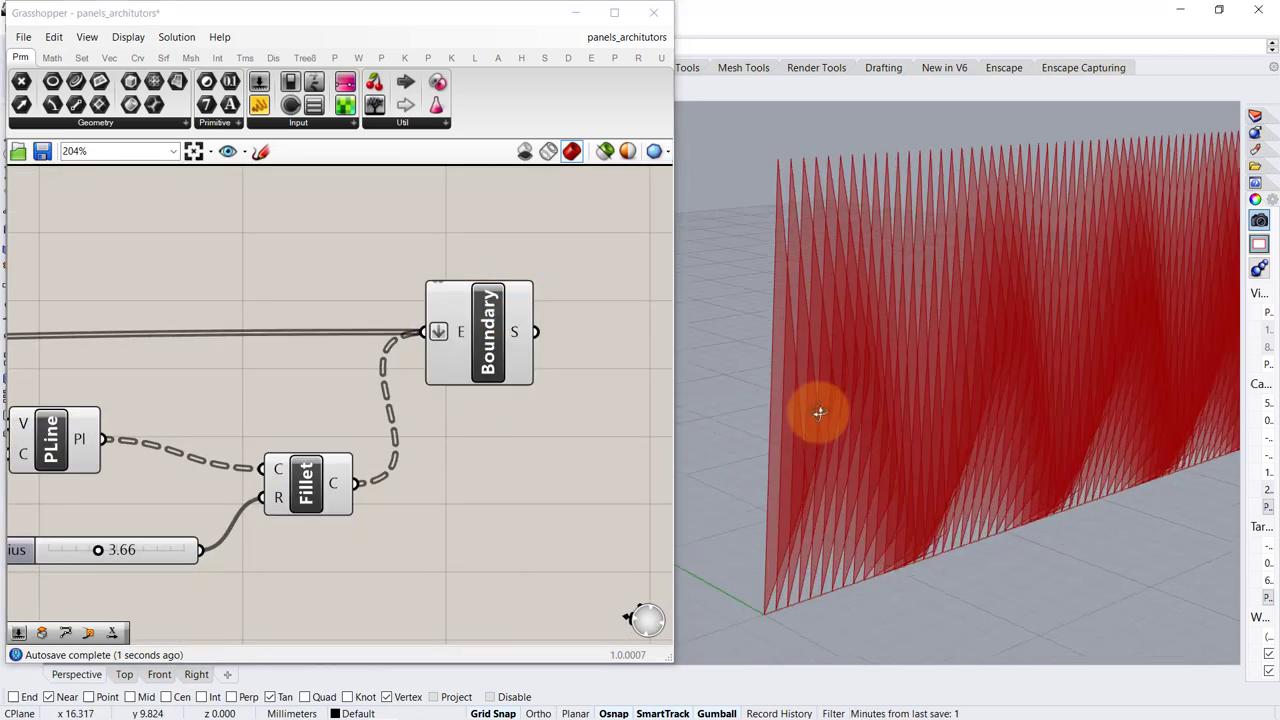
pyautogui.scroll(-3, 819, 412)
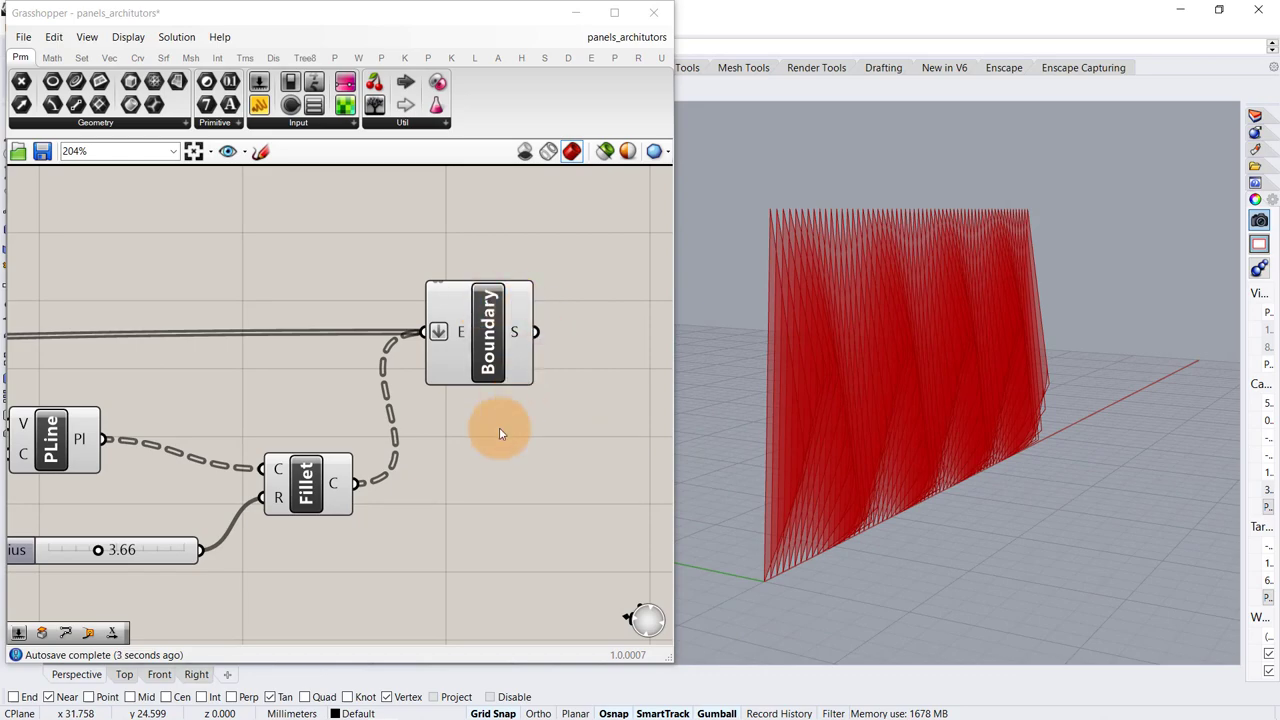
pyautogui.scroll(-6, 502, 389)
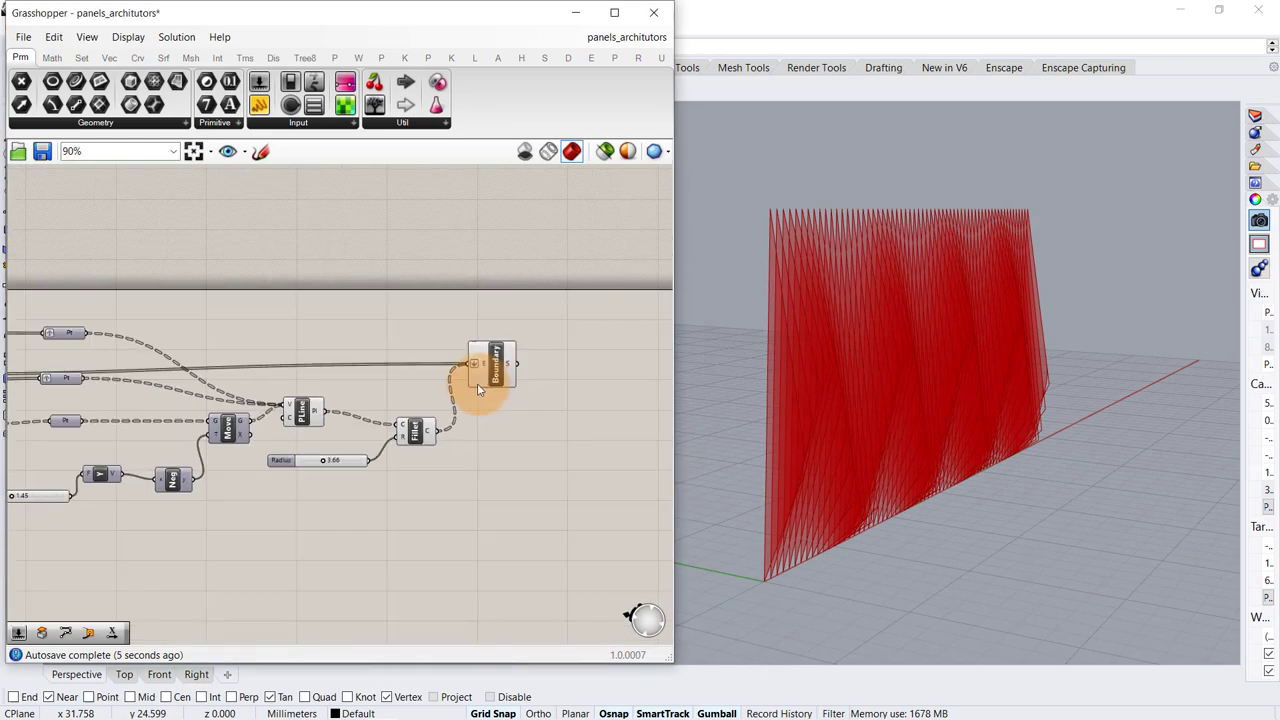
pyautogui.scroll(-2, 478, 384)
pyautogui.moveTo(930, 380); pyautogui.dragTo(823, 385, button='right')
pyautogui.scroll(-4, 858, 378)
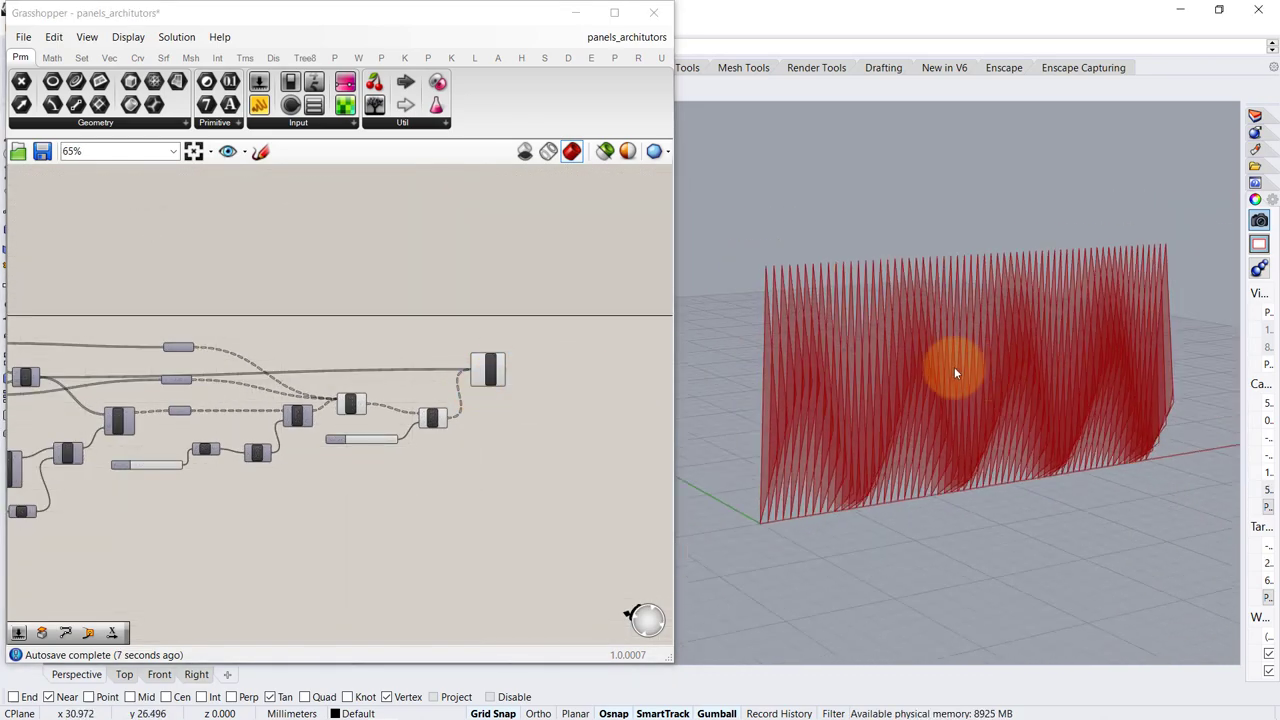
pyautogui.moveTo(954, 373); pyautogui.dragTo(974, 389, button='right')
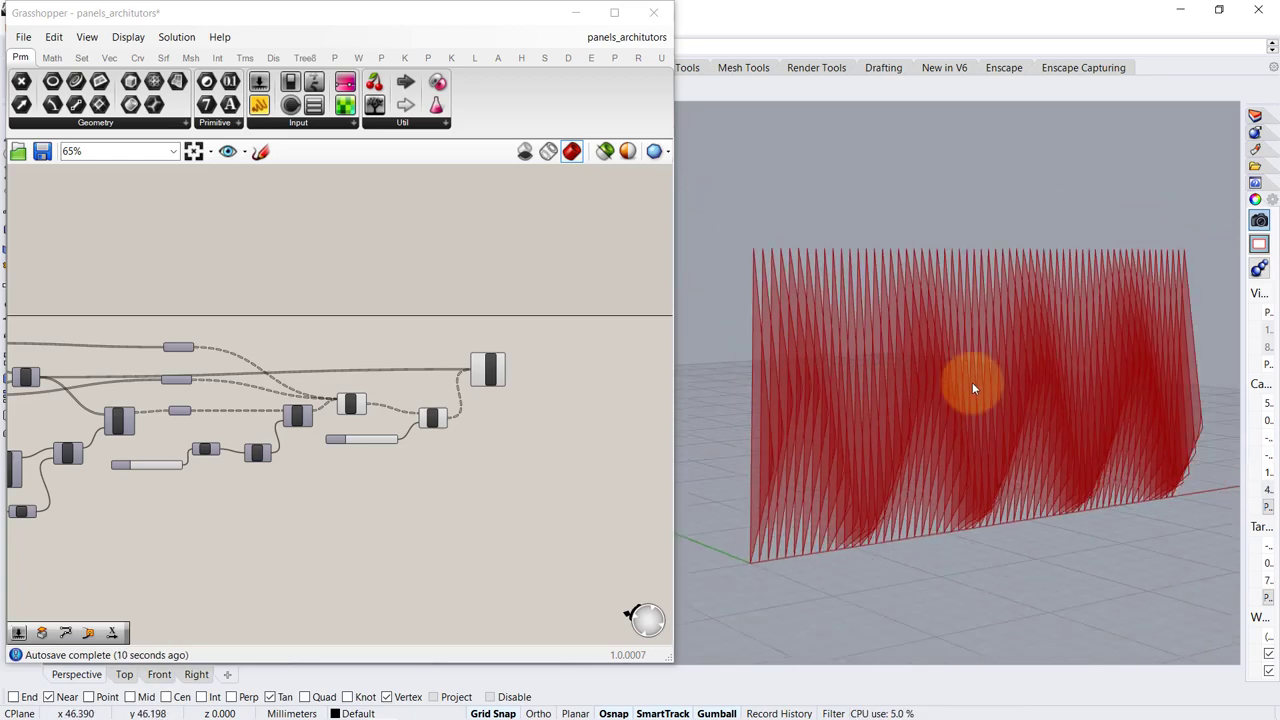
pyautogui.scroll(2, 1023, 386)
# - Set the base line's Length slider to 38 and narrow the Grasshopper window to reveal more of the viewport
pyautogui.scroll(7, 157, 402)
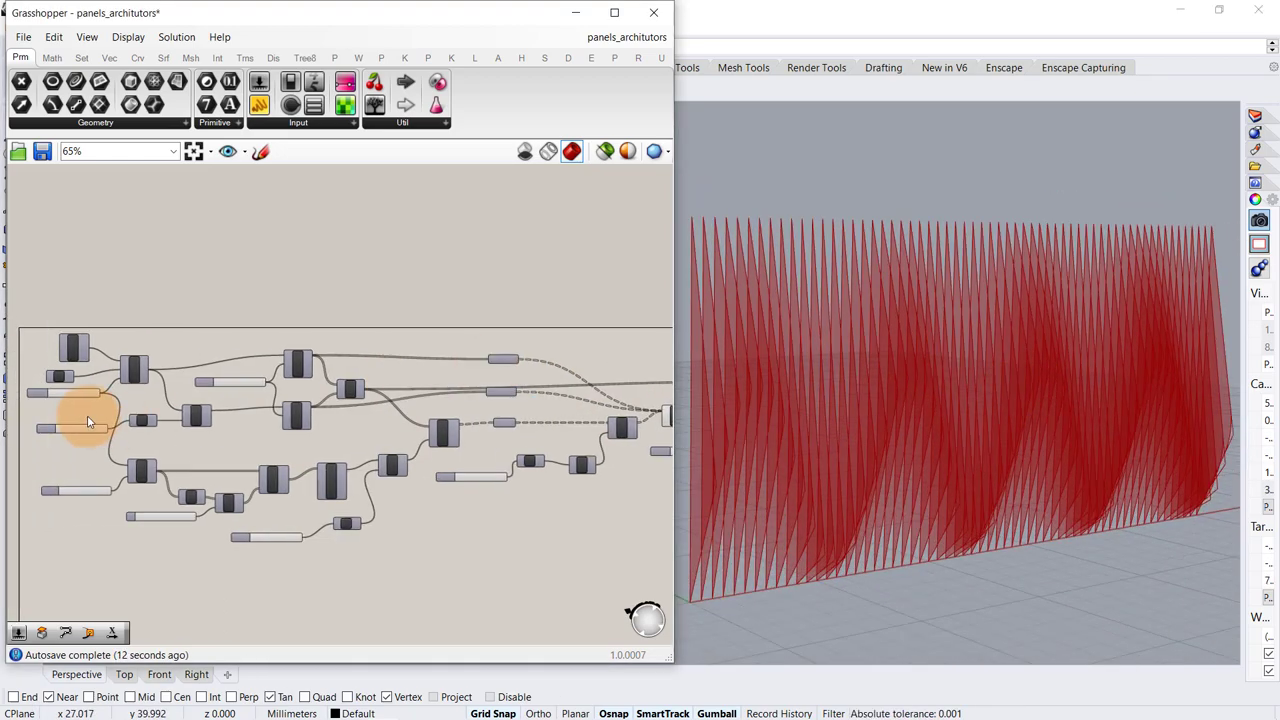
pyautogui.moveTo(157, 402); pyautogui.dragTo(177, 400)
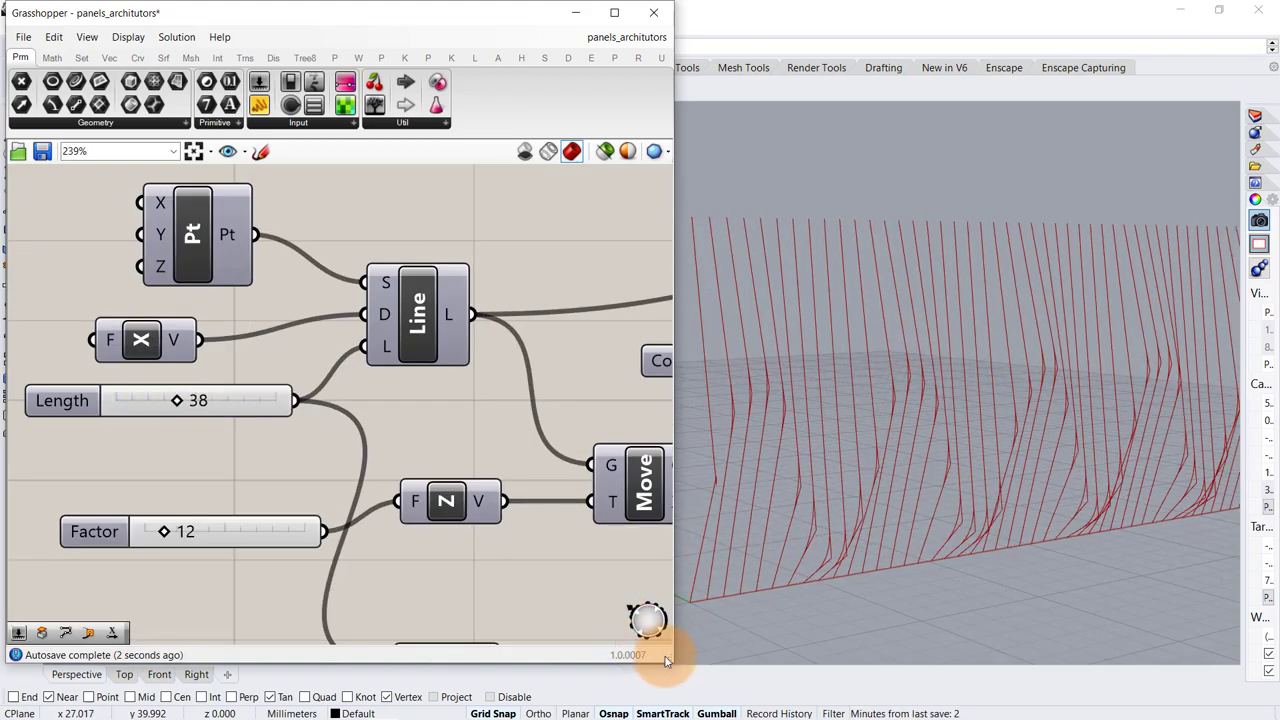
pyautogui.moveTo(668, 652); pyautogui.dragTo(561, 638)
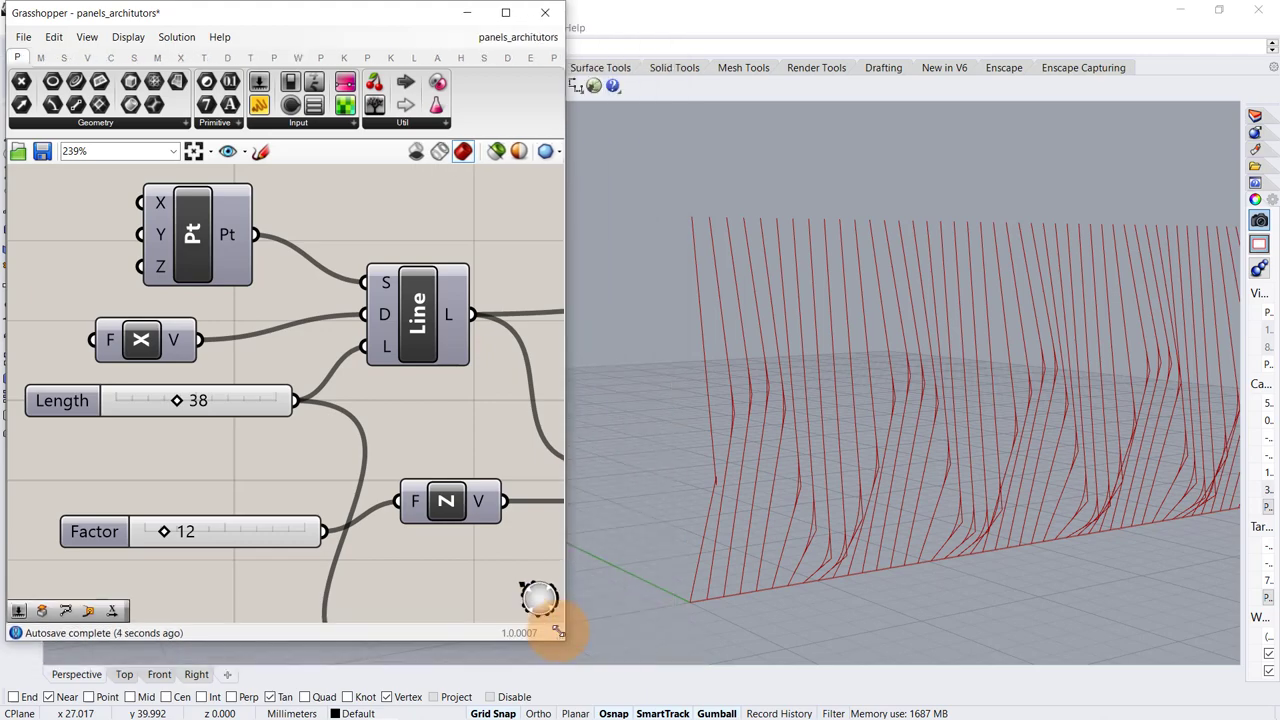
pyautogui.moveTo(790, 500); pyautogui.dragTo(915, 476, button='right')
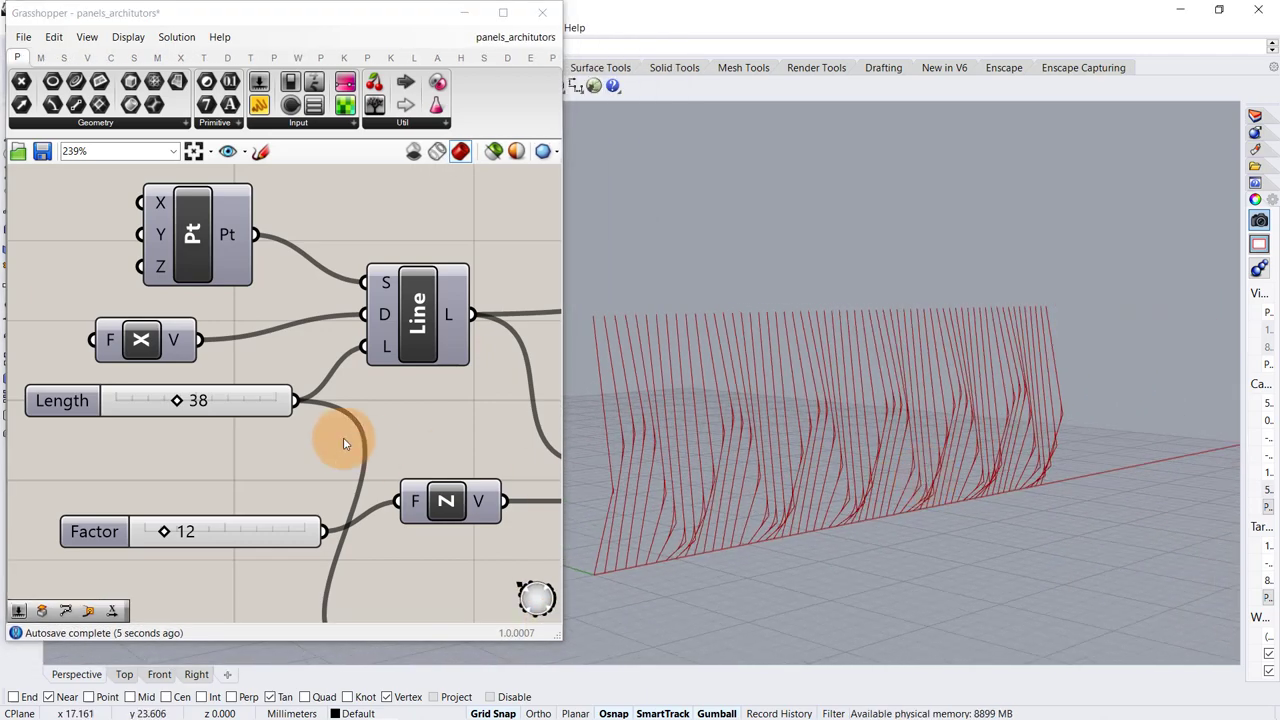
# - Set the base line's Length slider to 48 and the Unit Z Factor slider to 13
pyautogui.moveTo(177, 402)
pyautogui.mouseDown()
pyautogui.moveTo(246, 400)
pyautogui.moveTo(170, 400)
pyautogui.moveTo(199, 400)
pyautogui.mouseUp()
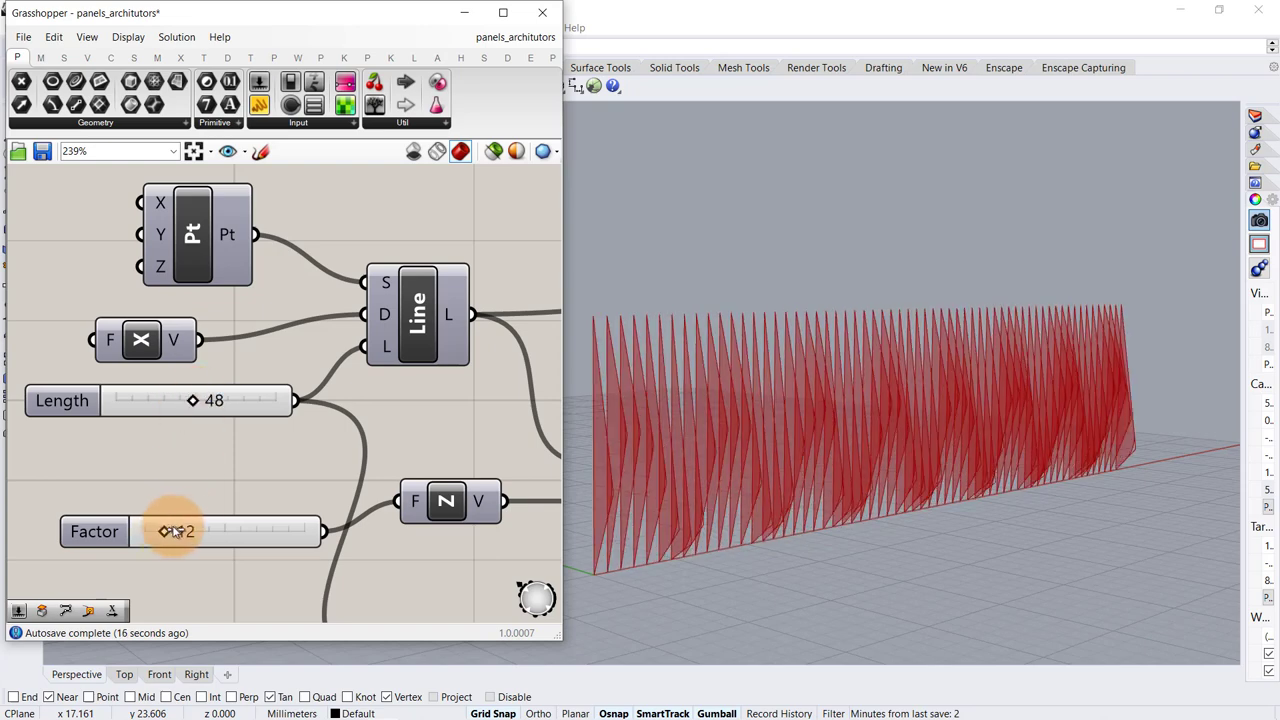
pyautogui.moveTo(174, 531)
pyautogui.mouseDown()
pyautogui.moveTo(186, 530)
pyautogui.moveTo(169, 529)
pyautogui.mouseUp()
# - Set the Range component's Steps slider to 19
pyautogui.scroll(-3, 188, 437)
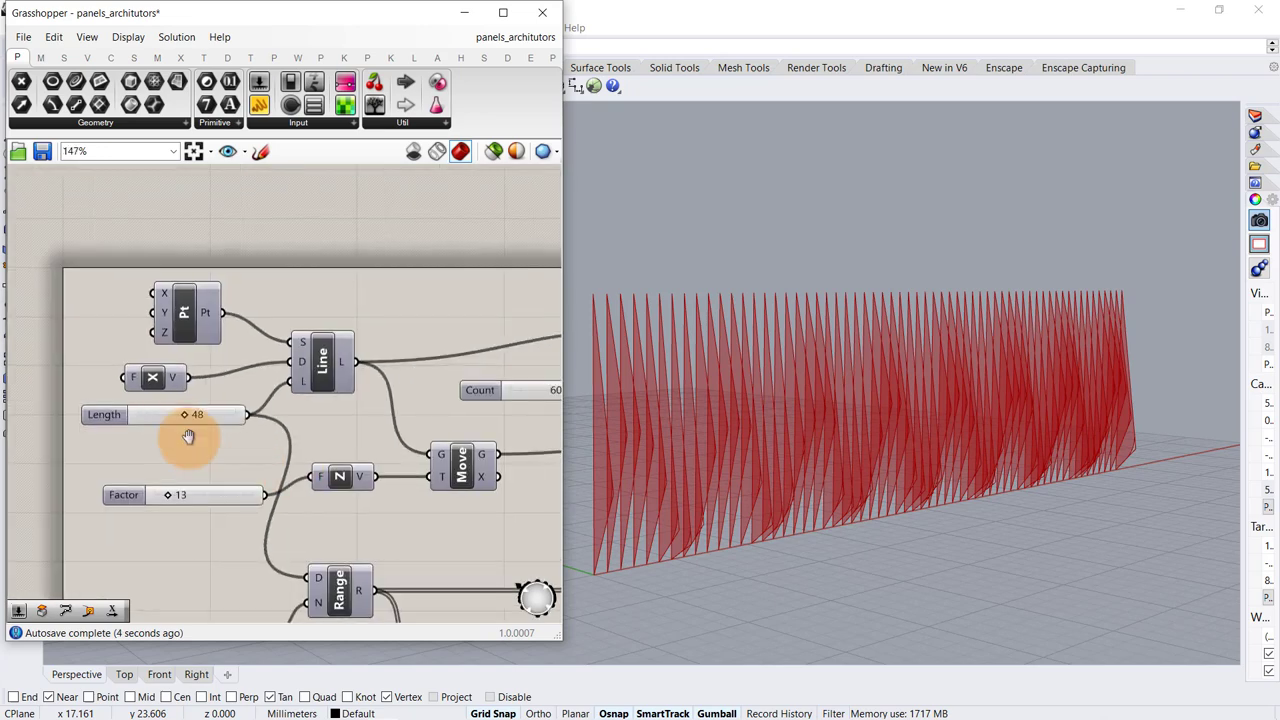
pyautogui.moveTo(188, 437); pyautogui.dragTo(11, 370, button='right')
pyautogui.moveTo(286, 414); pyautogui.dragTo(451, 334, button='right')
pyautogui.scroll(2, 155, 485)
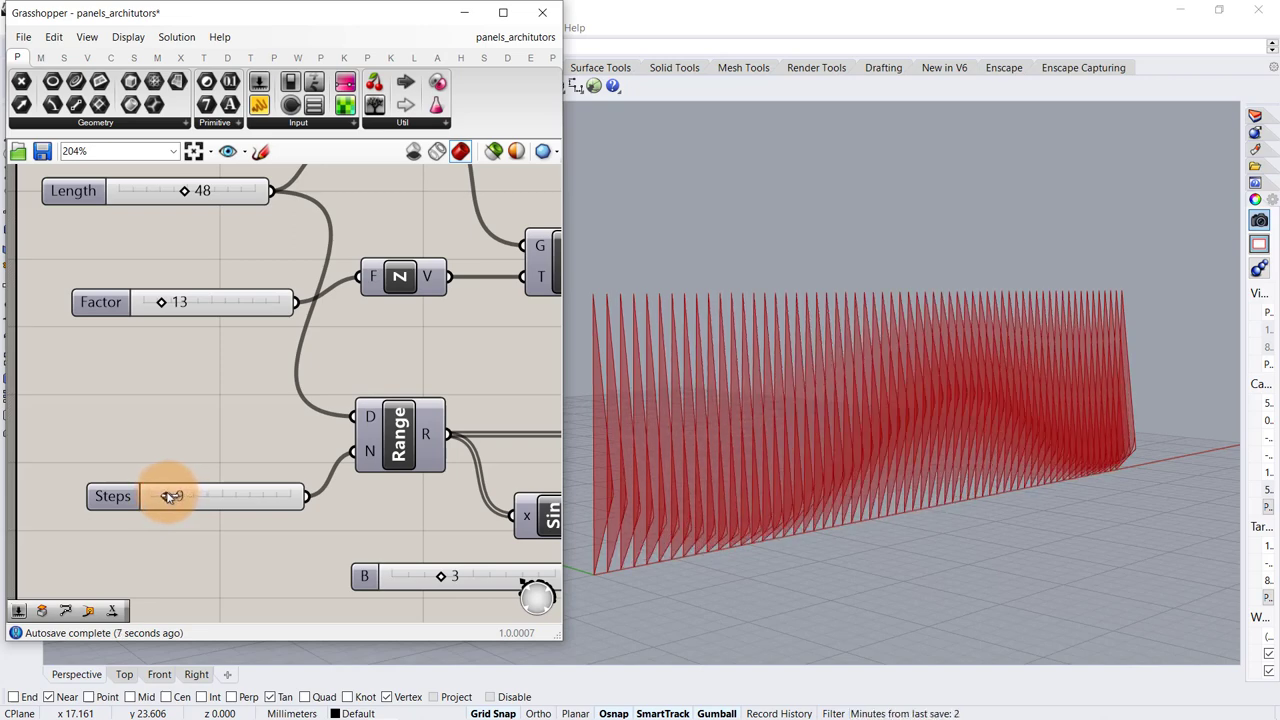
pyautogui.moveTo(170, 497)
pyautogui.mouseDown()
pyautogui.moveTo(149, 497)
pyautogui.moveTo(184, 502)
pyautogui.mouseUp()
# - Try other values on slider B of the sine multiplication and return it to 3
pyautogui.scroll(-3, 182, 500)
pyautogui.moveTo(294, 457); pyautogui.dragTo(171, 443, button='right')
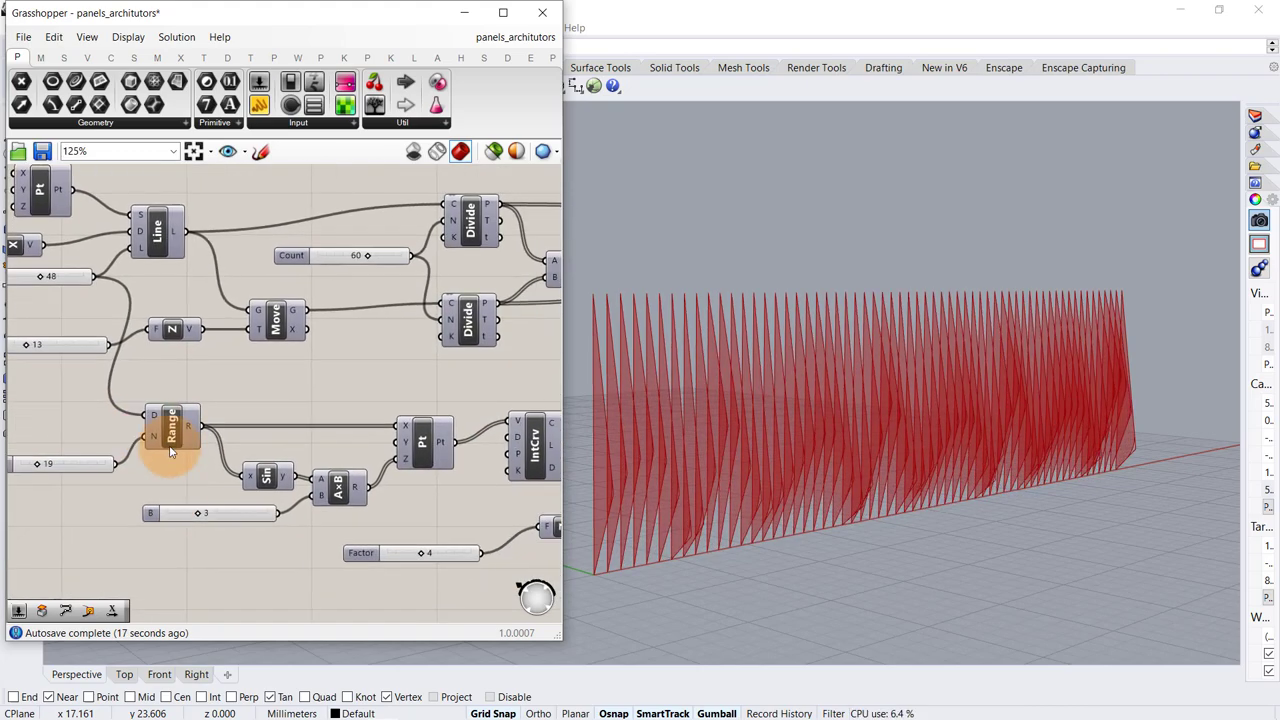
pyautogui.scroll(2, 180, 515)
pyautogui.moveTo(190, 521)
pyautogui.mouseDown()
pyautogui.moveTo(263, 525)
pyautogui.moveTo(194, 523)
pyautogui.moveTo(206, 526)
pyautogui.mouseUp()
# - Add a Move component after Boundary Surfaces and connect the surfaces to its geometry input
pyautogui.moveTo(327, 472); pyautogui.dragTo(119, 437, button='right')
pyautogui.scroll(-3, 121, 437)
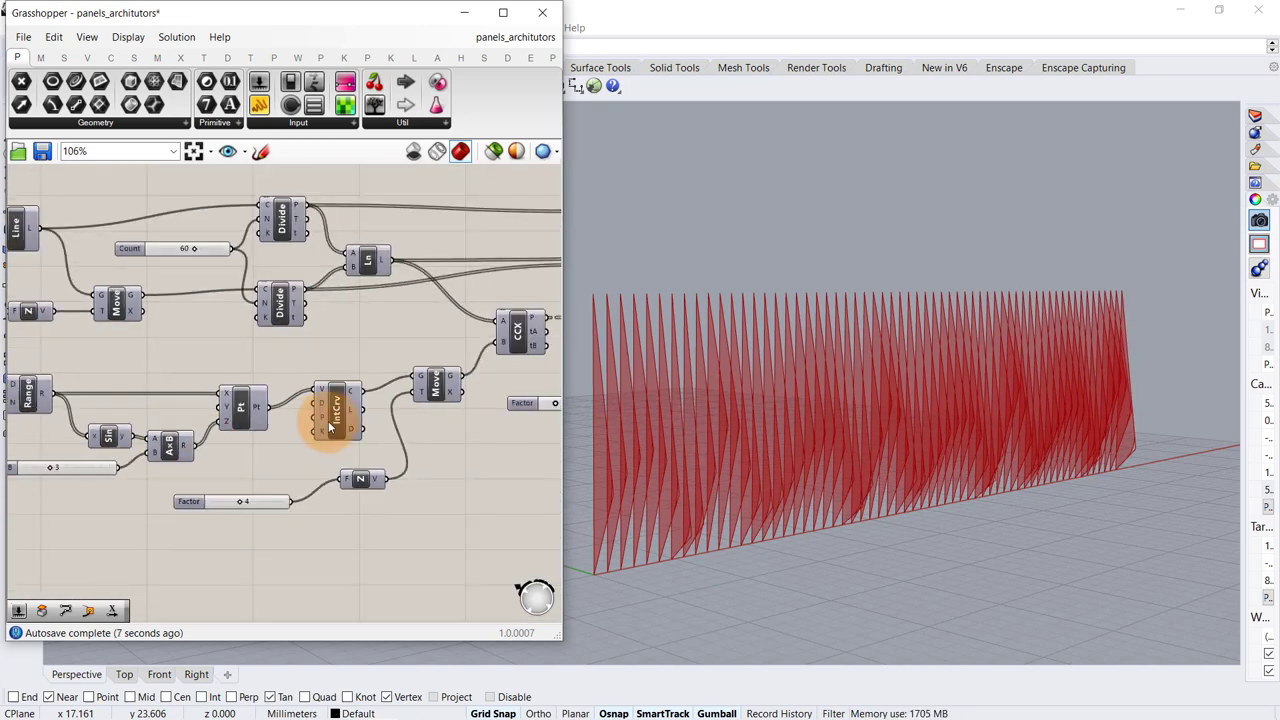
pyautogui.moveTo(331, 424); pyautogui.dragTo(145, 447, button='right')
pyautogui.scroll(-2, 148, 447)
pyautogui.moveTo(300, 434); pyautogui.dragTo(142, 428, button='right')
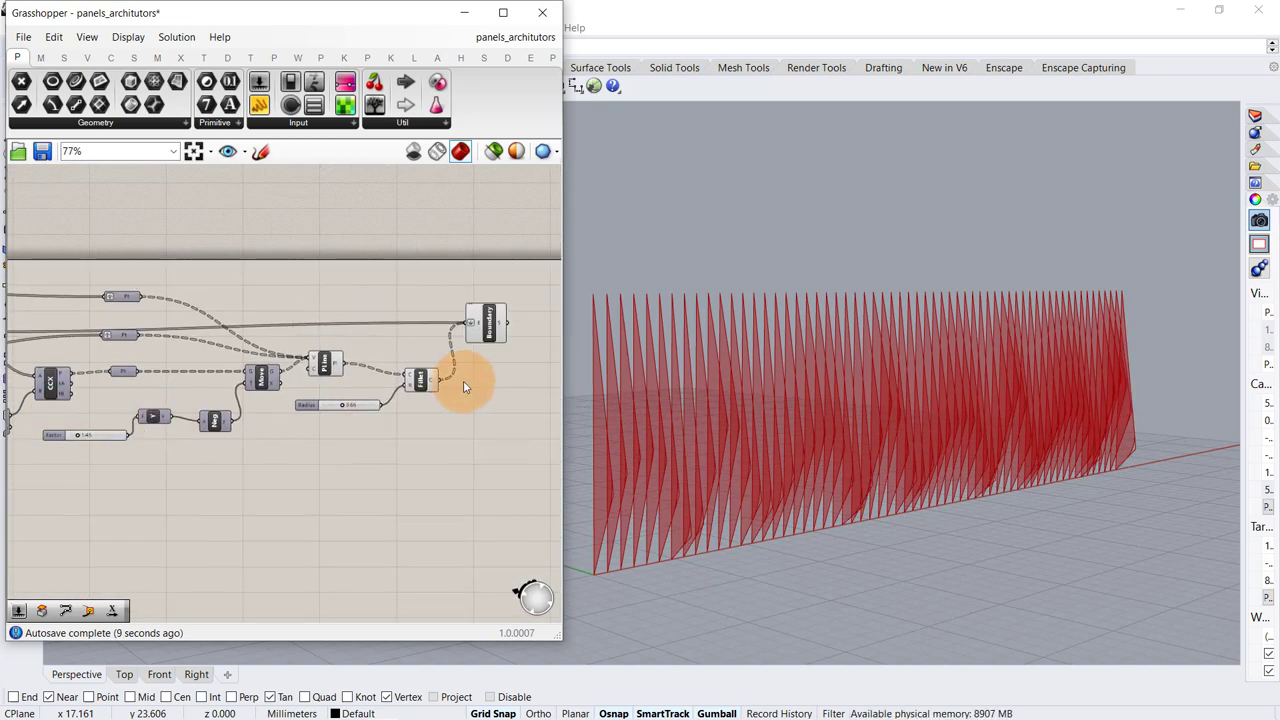
pyautogui.scroll(2, 464, 384)
pyautogui.moveTo(352, 406); pyautogui.dragTo(169, 451, button='right')
pyautogui.scroll(4, 408, 376)
pyautogui.scroll(1, 256, 354)
pyautogui.click(240, 342)
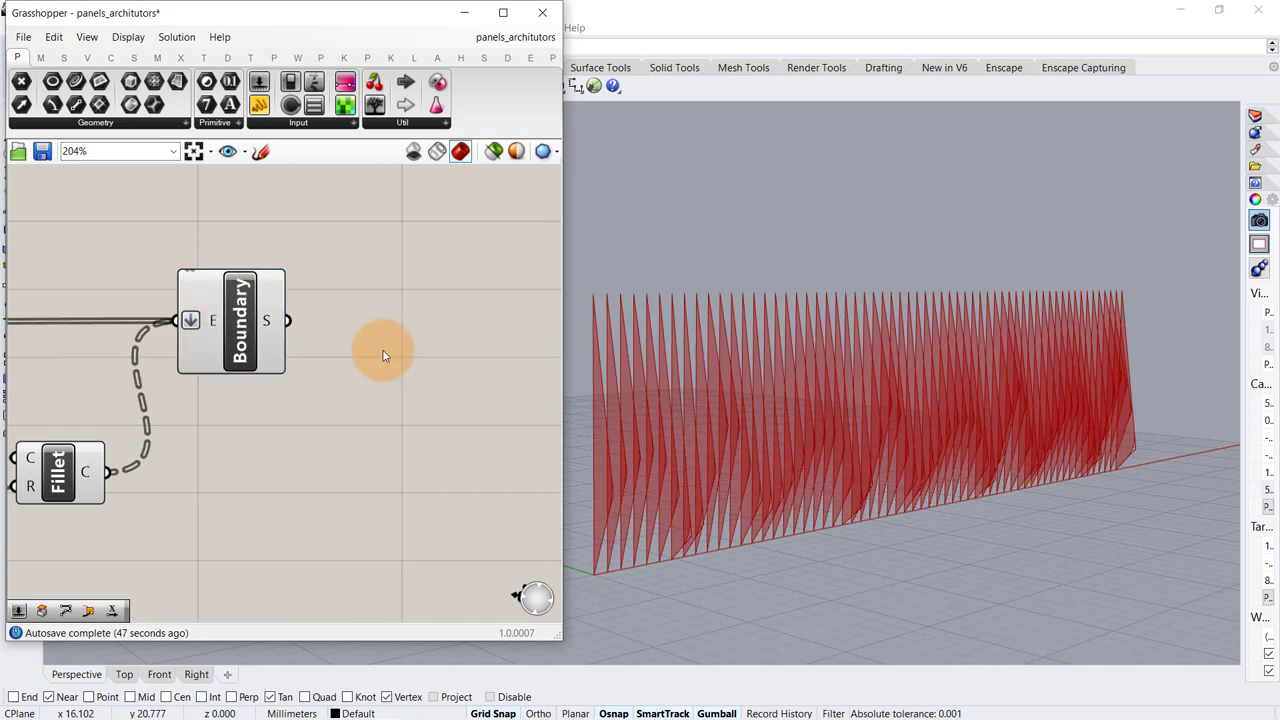
pyautogui.doubleClick(383, 355)
pyautogui.write('move')
pyautogui.press('Return')
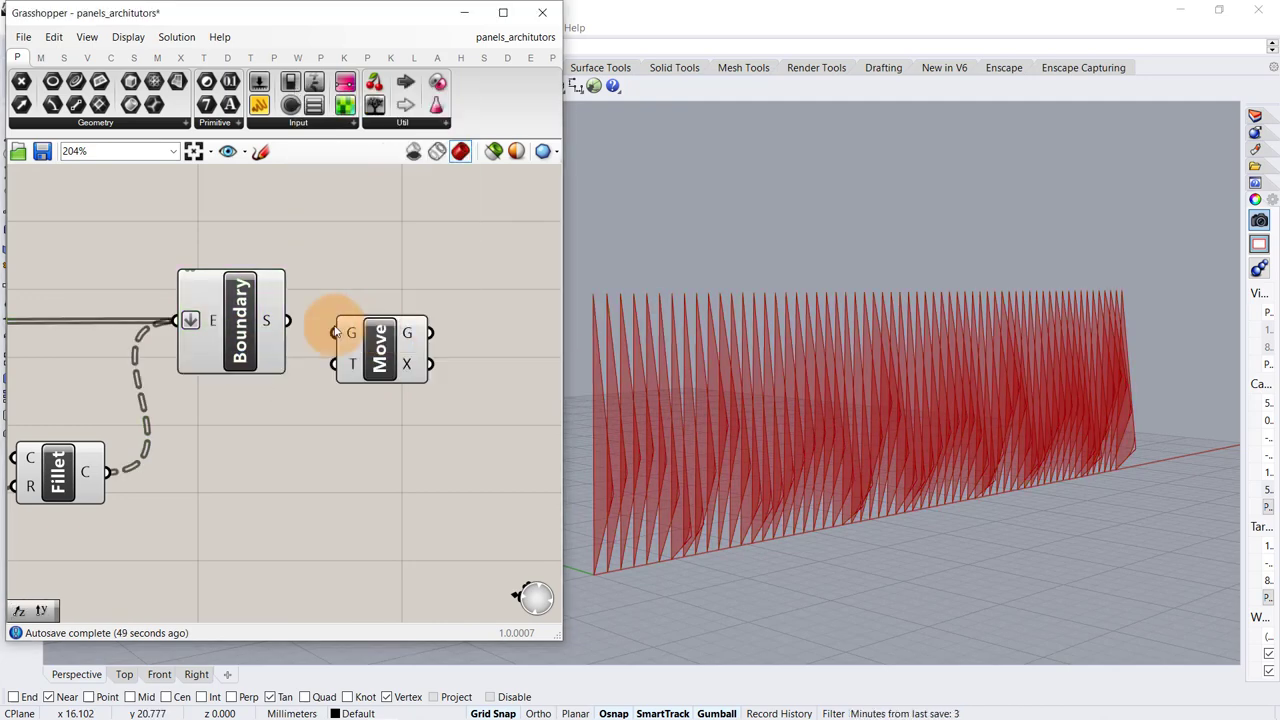
pyautogui.moveTo(308, 330); pyautogui.dragTo(503, 337)
pyautogui.click(403, 389)
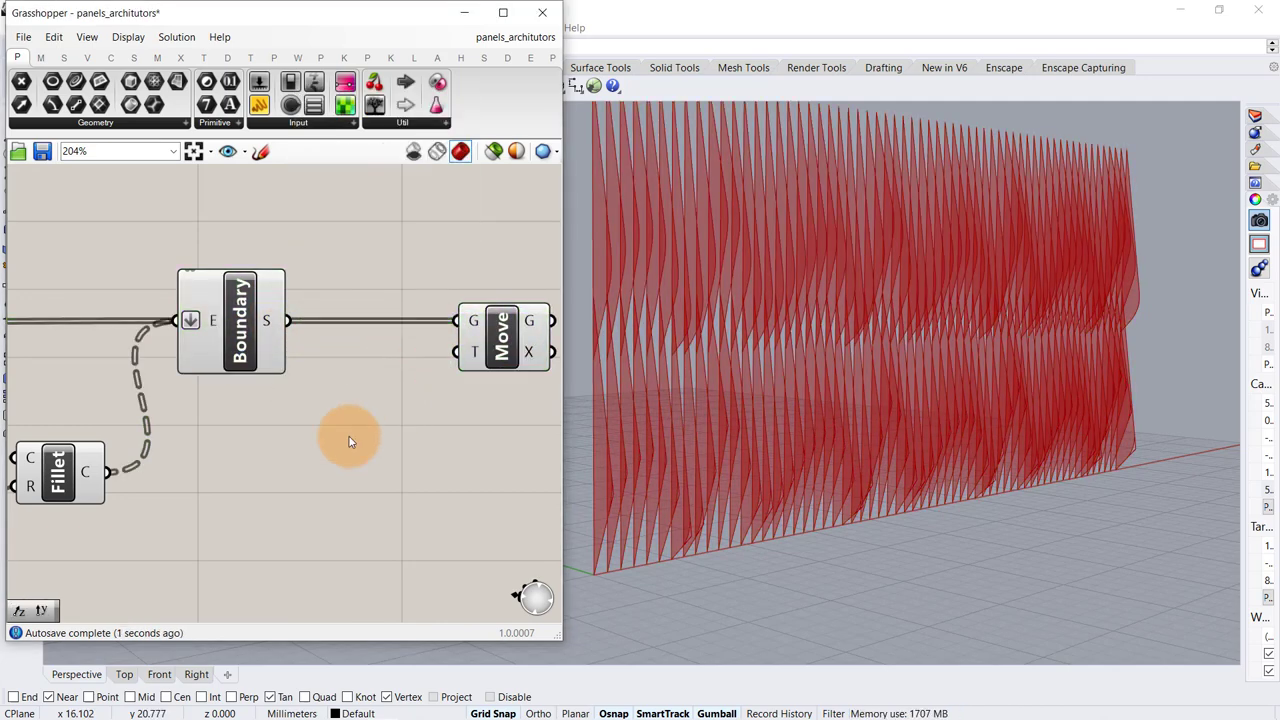
# - Add a Unit X vector and connect it to the new Move's translation input
pyautogui.doubleClick(348, 435)
pyautogui.click(352, 374)
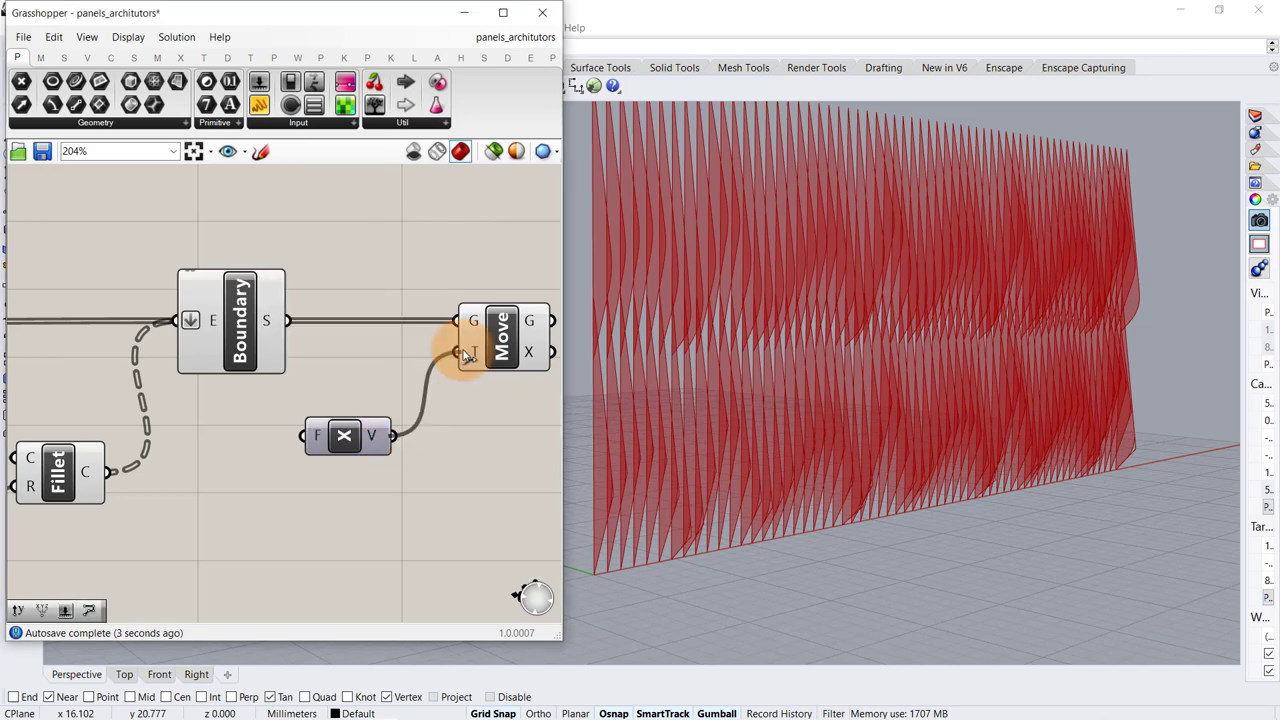
pyautogui.moveTo(463, 355); pyautogui.dragTo(460, 353)
pyautogui.moveTo(360, 434); pyautogui.dragTo(426, 474)
pyautogui.moveTo(500, 449); pyautogui.dragTo(354, 421, button='right')
# - Shift the new Move and Unit X components together farther away from Boundary Surfaces
pyautogui.moveTo(434, 259); pyautogui.dragTo(253, 487)
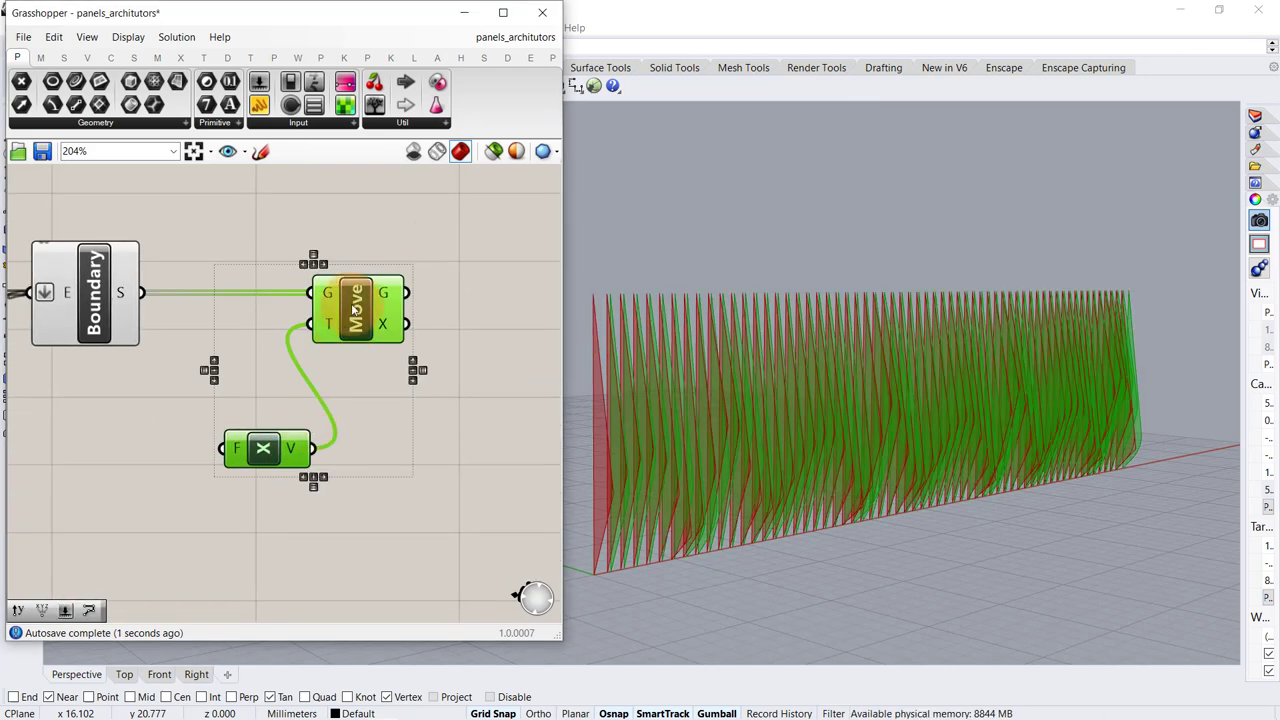
pyautogui.moveTo(355, 308); pyautogui.dragTo(530, 305)
pyautogui.click(190, 503)
# - Add a Division component, connect its result to the Unit X factor input, and place it nearer to Unit X
pyautogui.doubleClick(226, 499)
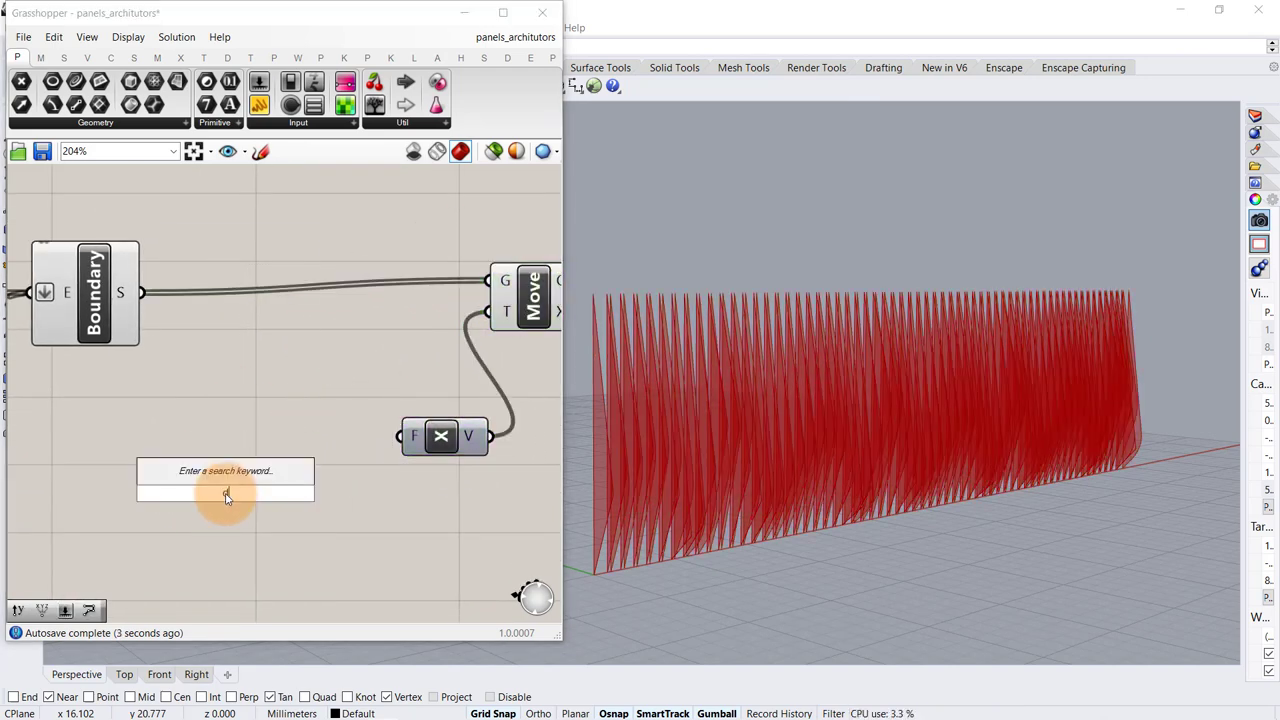
pyautogui.write('div')
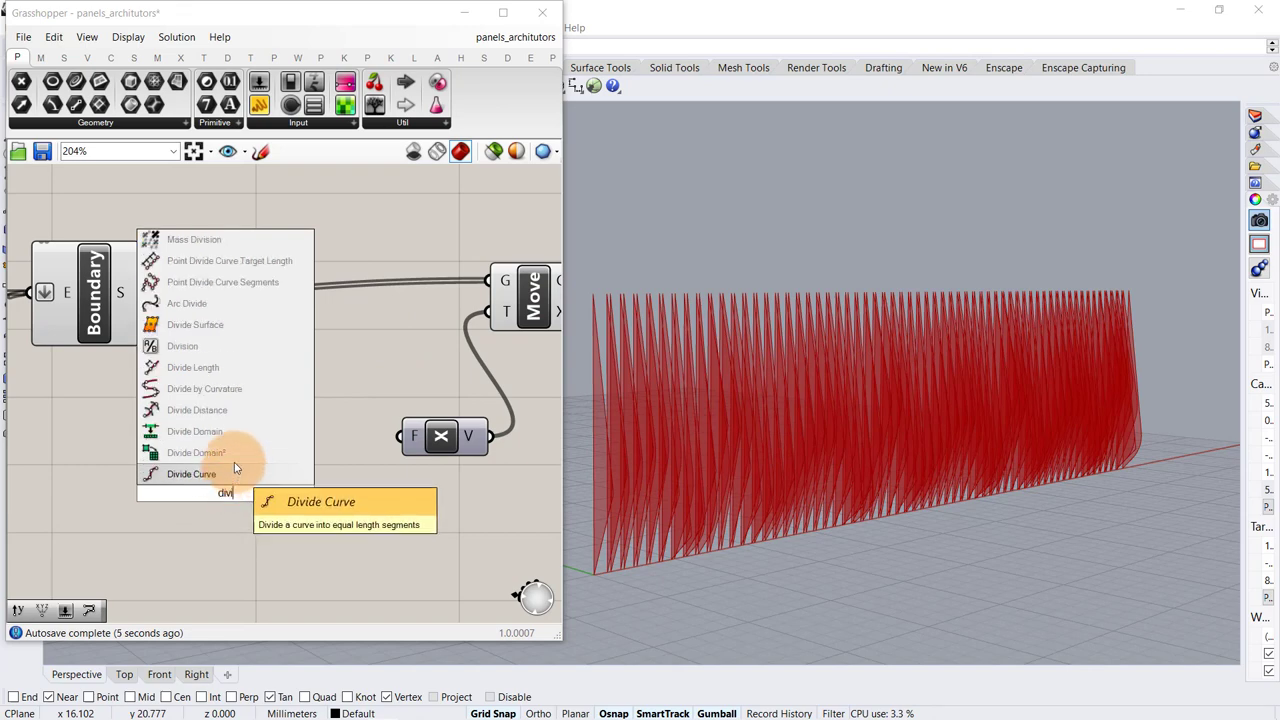
pyautogui.write('isi')
pyautogui.click(220, 477)
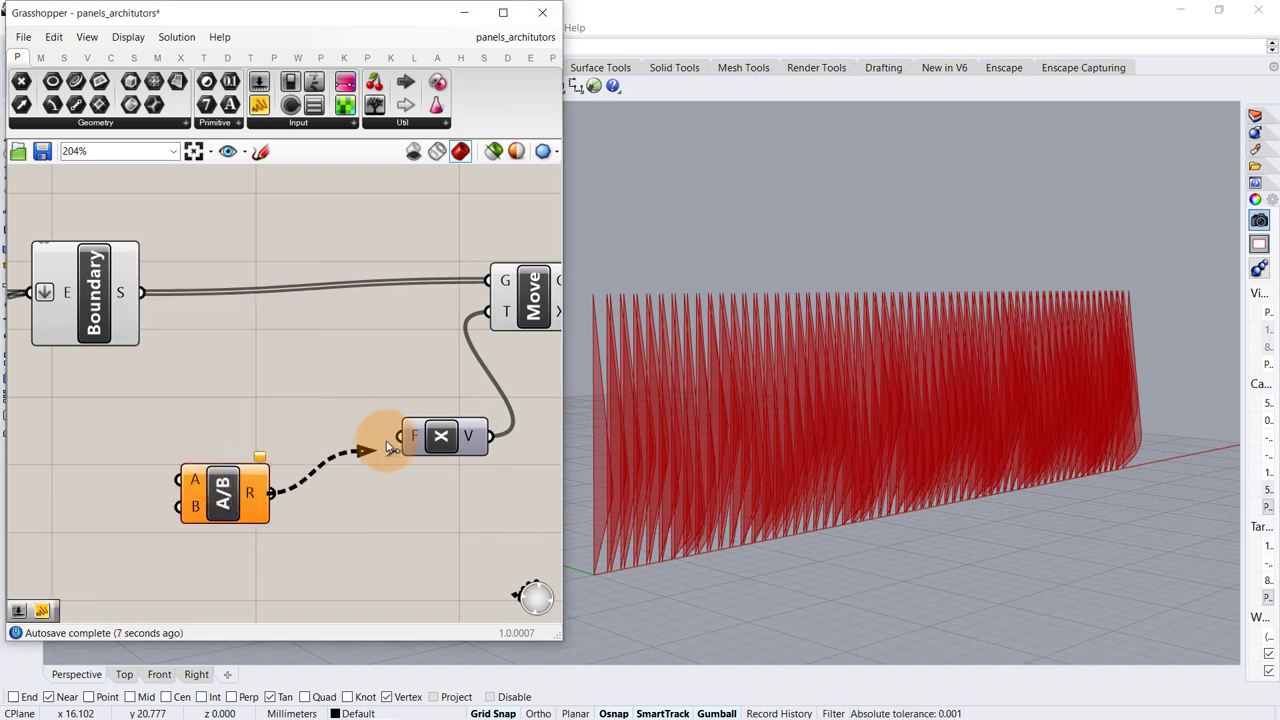
pyautogui.moveTo(390, 447); pyautogui.dragTo(396, 440)
pyautogui.moveTo(203, 482); pyautogui.dragTo(256, 505)
pyautogui.click(270, 439)
pyautogui.moveTo(268, 440); pyautogui.dragTo(386, 406, button='right')
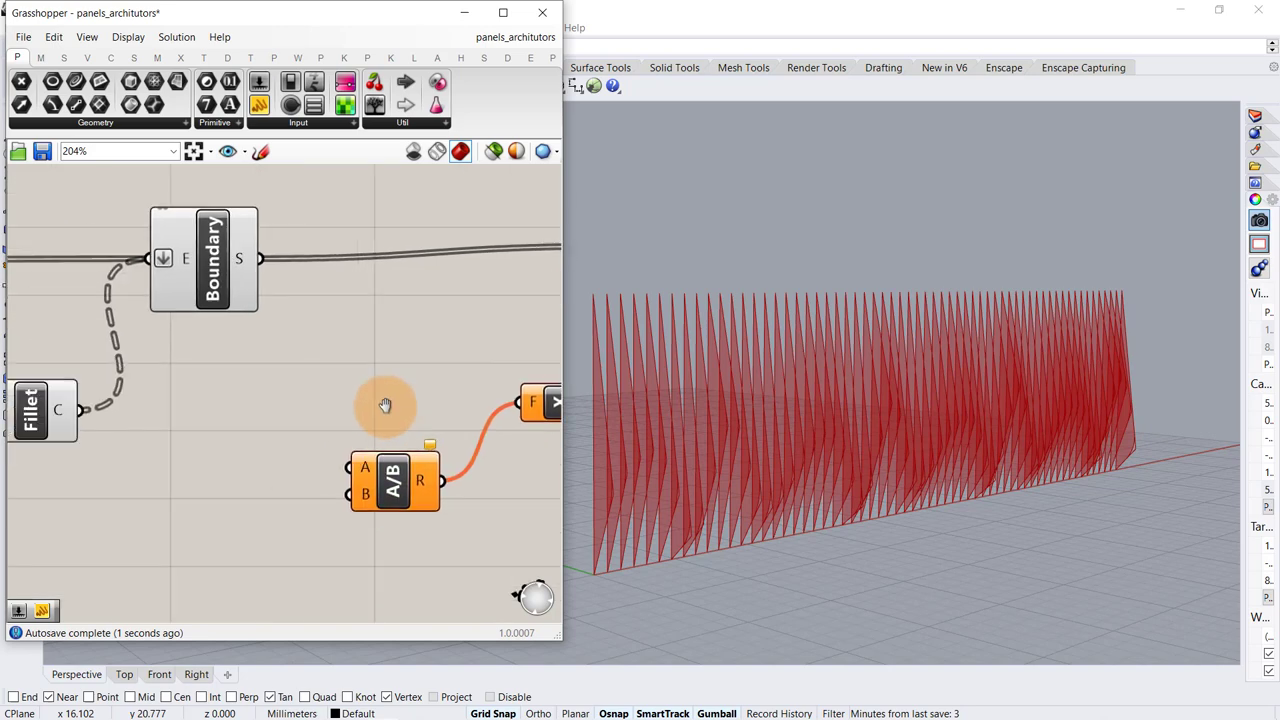
# - Add number sliders of 0.30 and 1.50 and connect them to the Division component's A and B inputs respectively
pyautogui.doubleClick(136, 476)
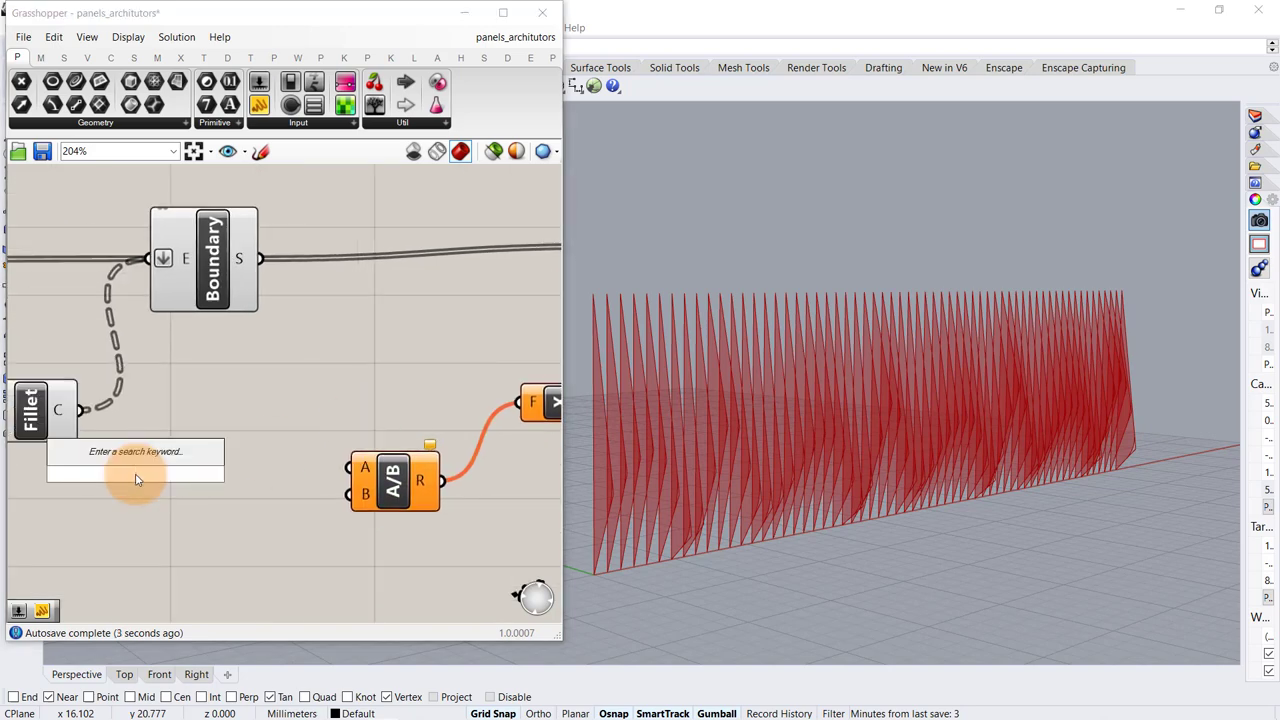
pyautogui.press('Return')
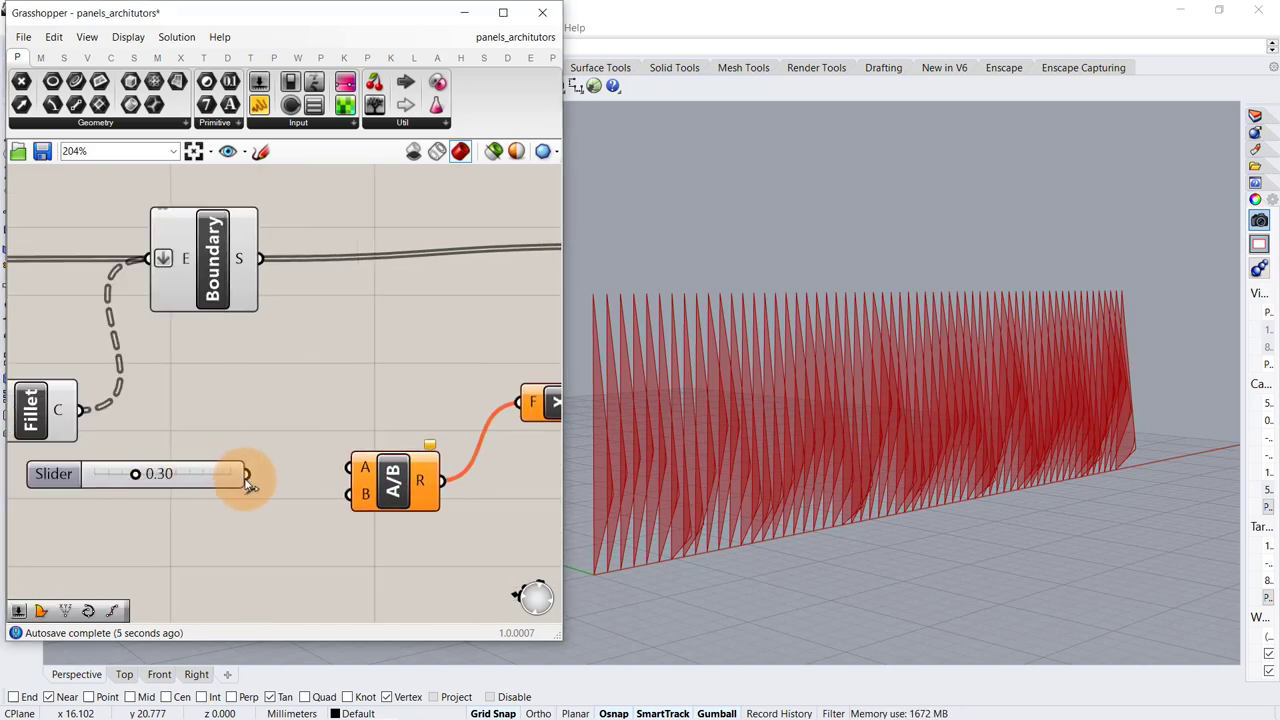
pyautogui.moveTo(248, 483); pyautogui.dragTo(352, 467)
pyautogui.doubleClick(170, 532)
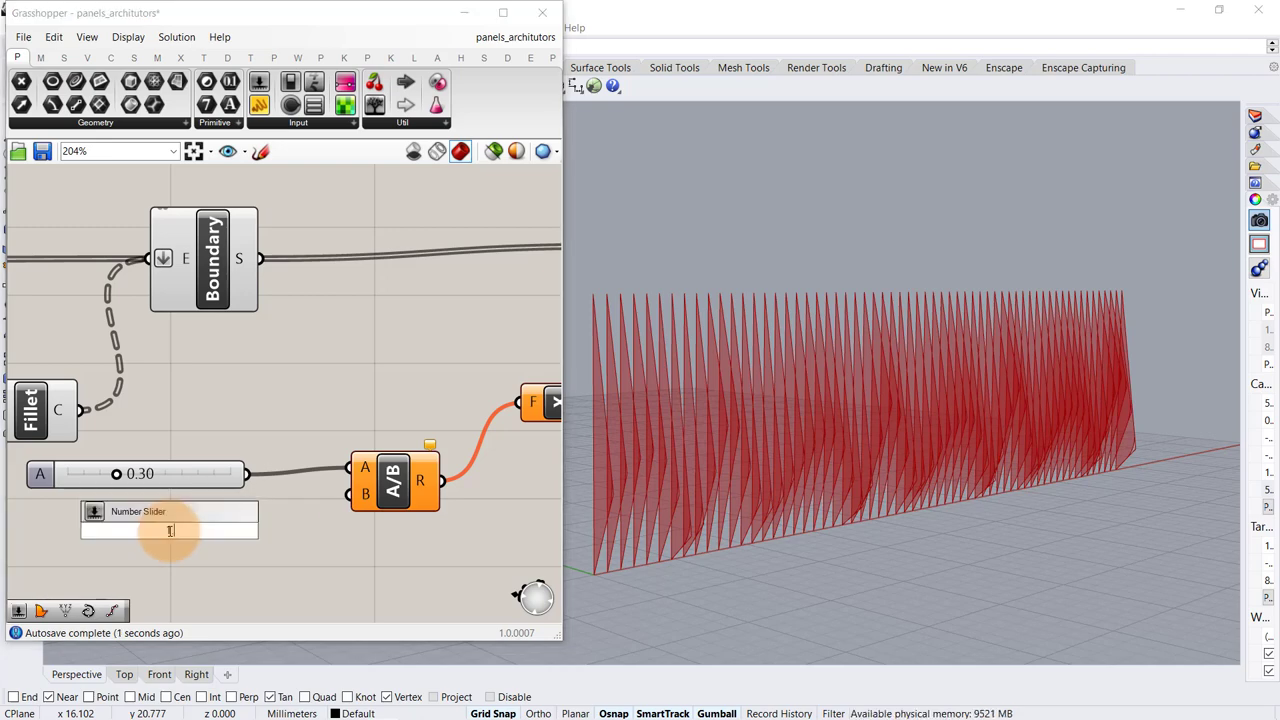
pyautogui.write('1.50')
pyautogui.press('Return')
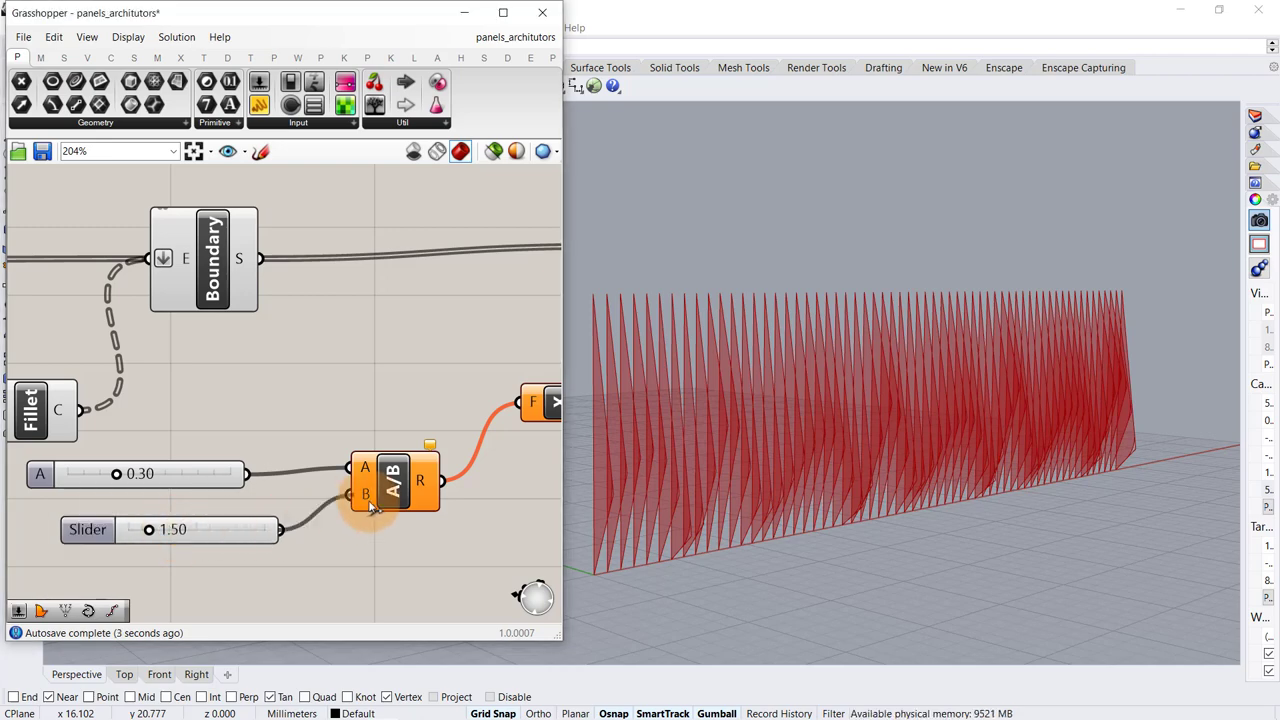
pyautogui.moveTo(370, 508); pyautogui.dragTo(367, 500)
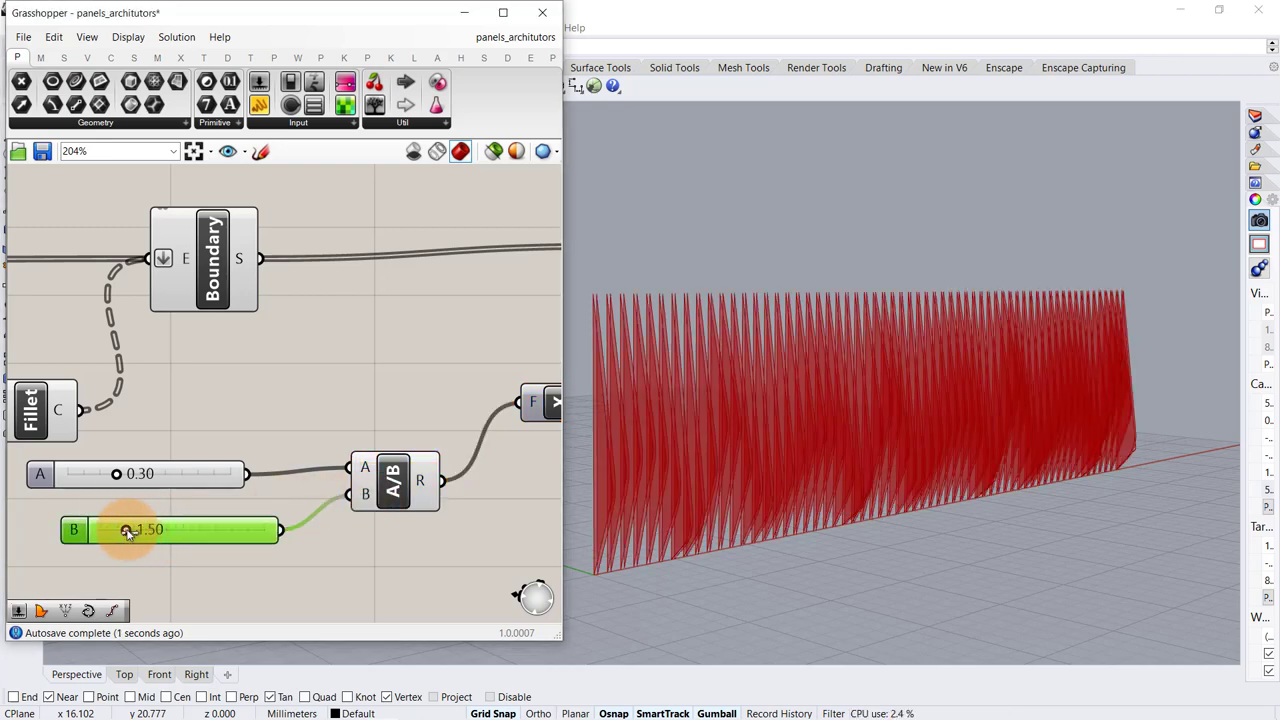
# - Set the Division's B slider to 1.99 and its A slider to 0.39
pyautogui.moveTo(126, 530)
pyautogui.mouseDown()
pyautogui.moveTo(160, 532)
pyautogui.moveTo(134, 530)
pyautogui.mouseUp()
pyautogui.scroll(3, 616, 293)
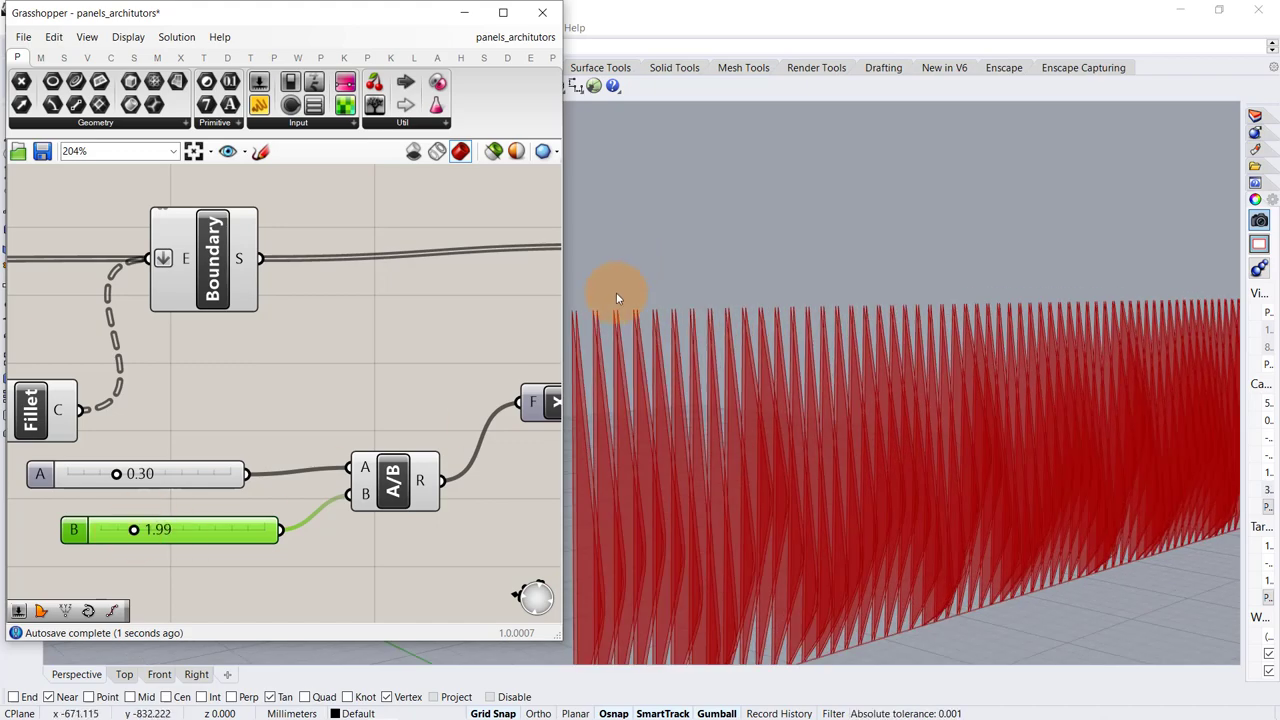
pyautogui.scroll(3, 616, 298)
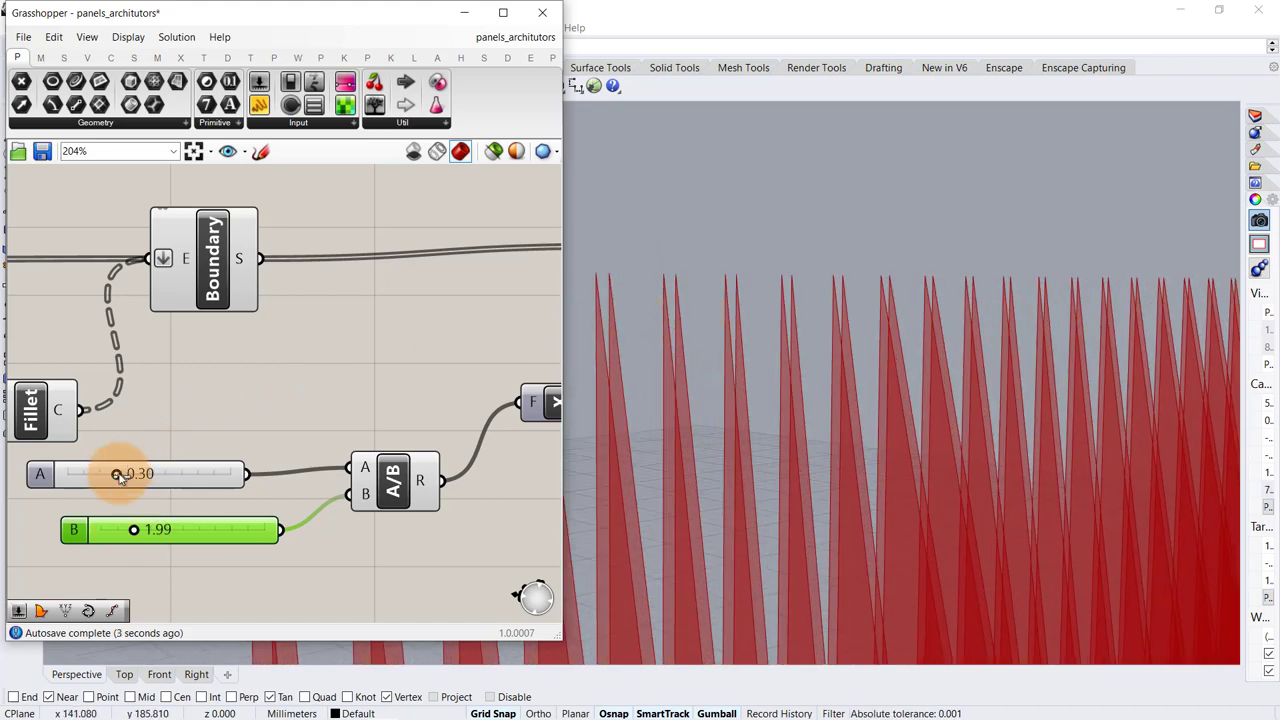
pyautogui.moveTo(118, 476); pyautogui.dragTo(208, 478)
pyautogui.moveTo(253, 478); pyautogui.dragTo(134, 478)
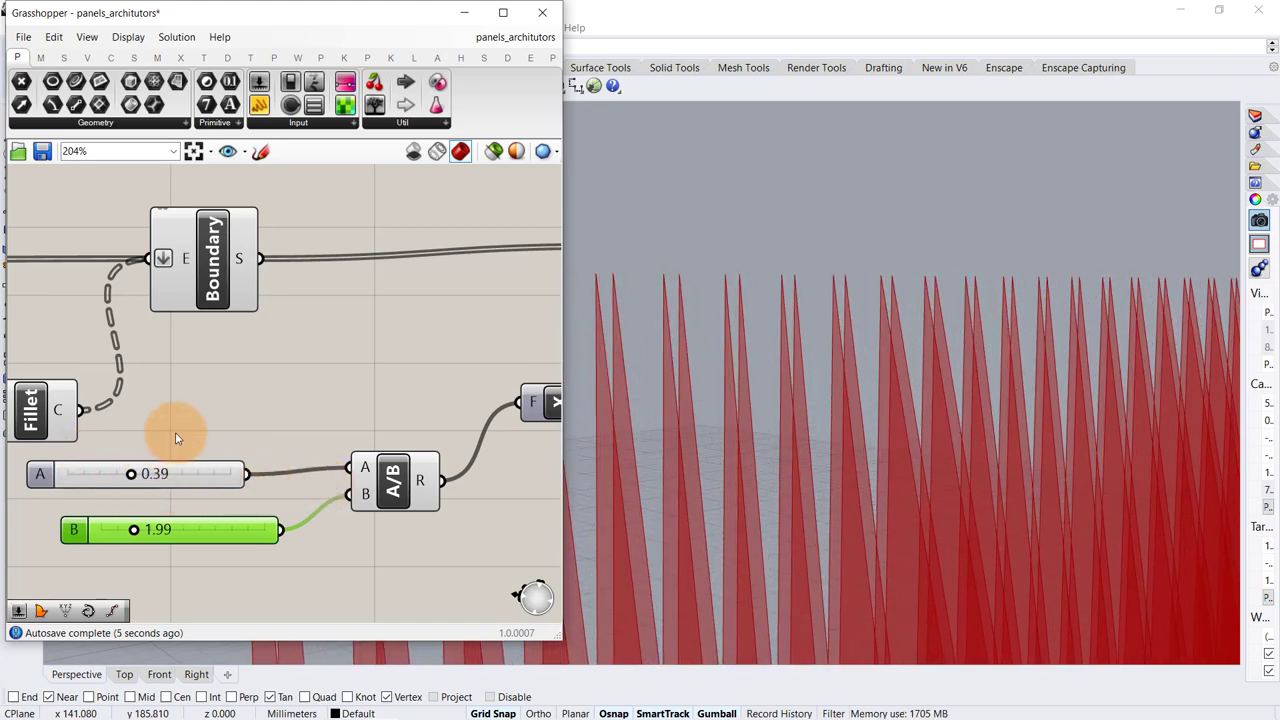
# - Add an Extrude component after the last Move, connect the moved geometry to its base input, and space it away from Move
pyautogui.scroll(-5, 175, 409)
pyautogui.scroll(2, 325, 378)
pyautogui.moveTo(352, 385); pyautogui.dragTo(259, 381, button='right')
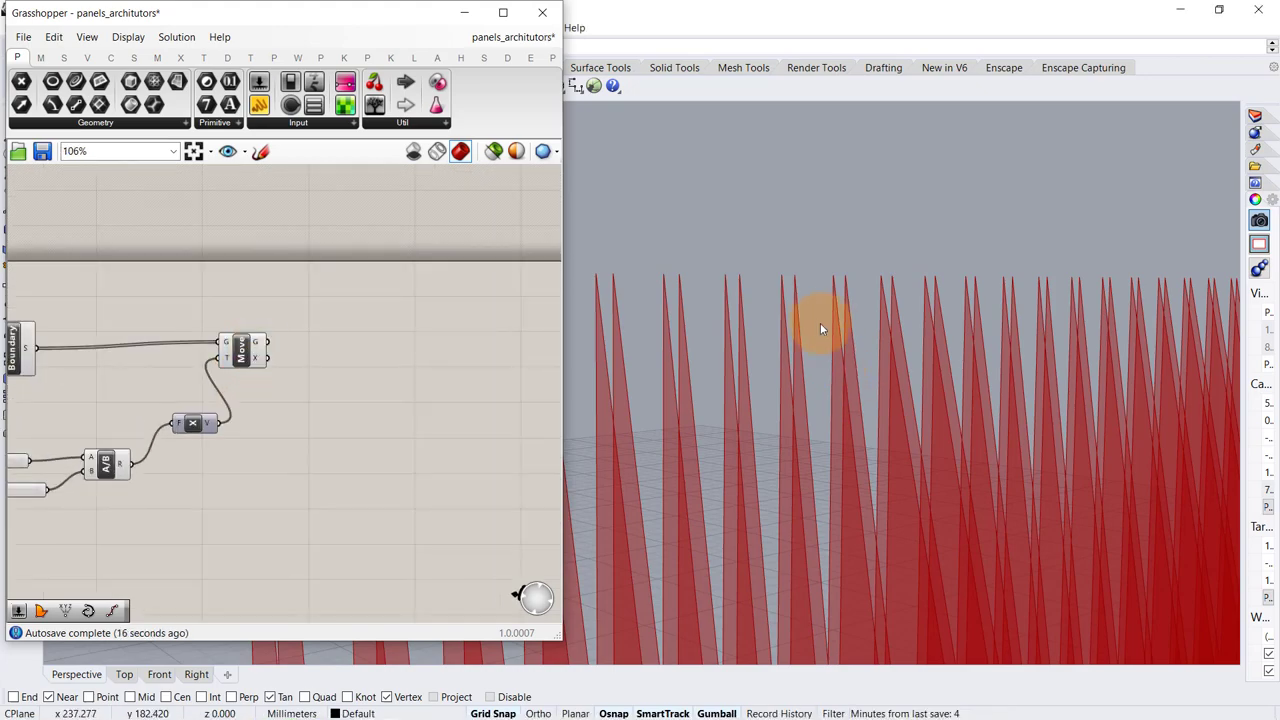
pyautogui.moveTo(820, 323); pyautogui.dragTo(900, 380, button='right')
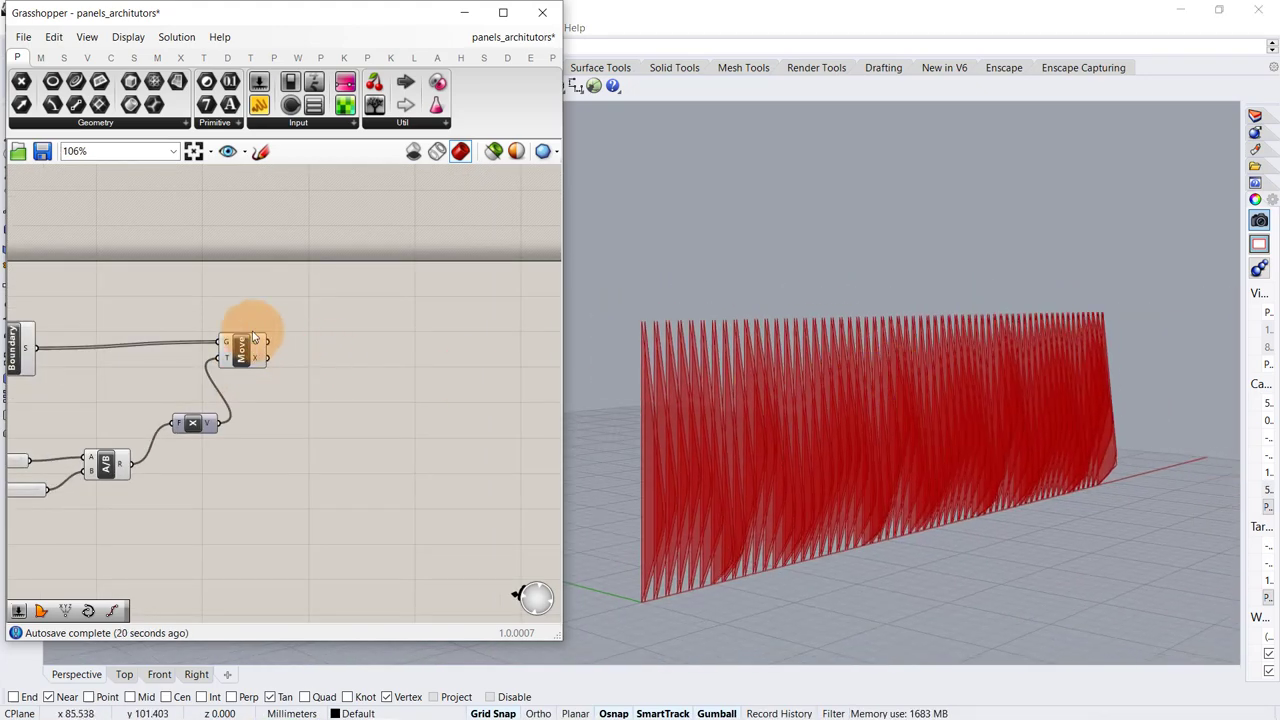
pyautogui.scroll(2, 253, 337)
pyautogui.doubleClick(379, 377)
pyautogui.write('extru')
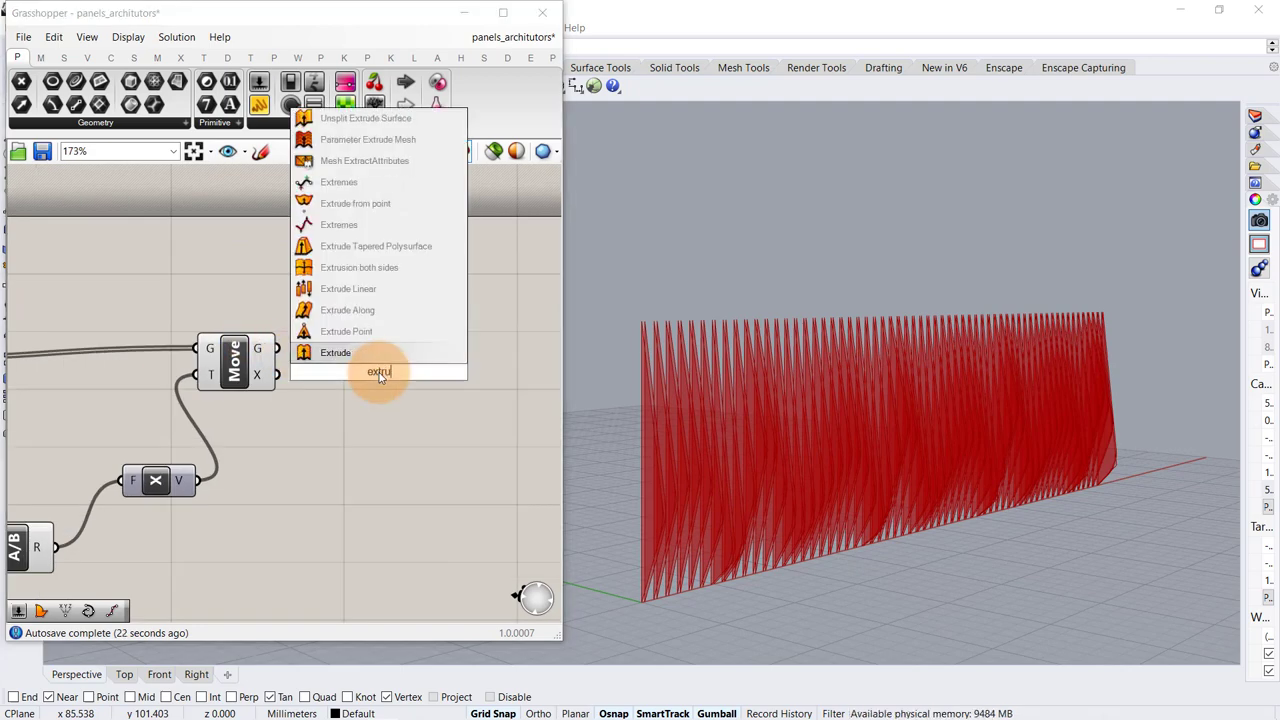
pyautogui.click(373, 313)
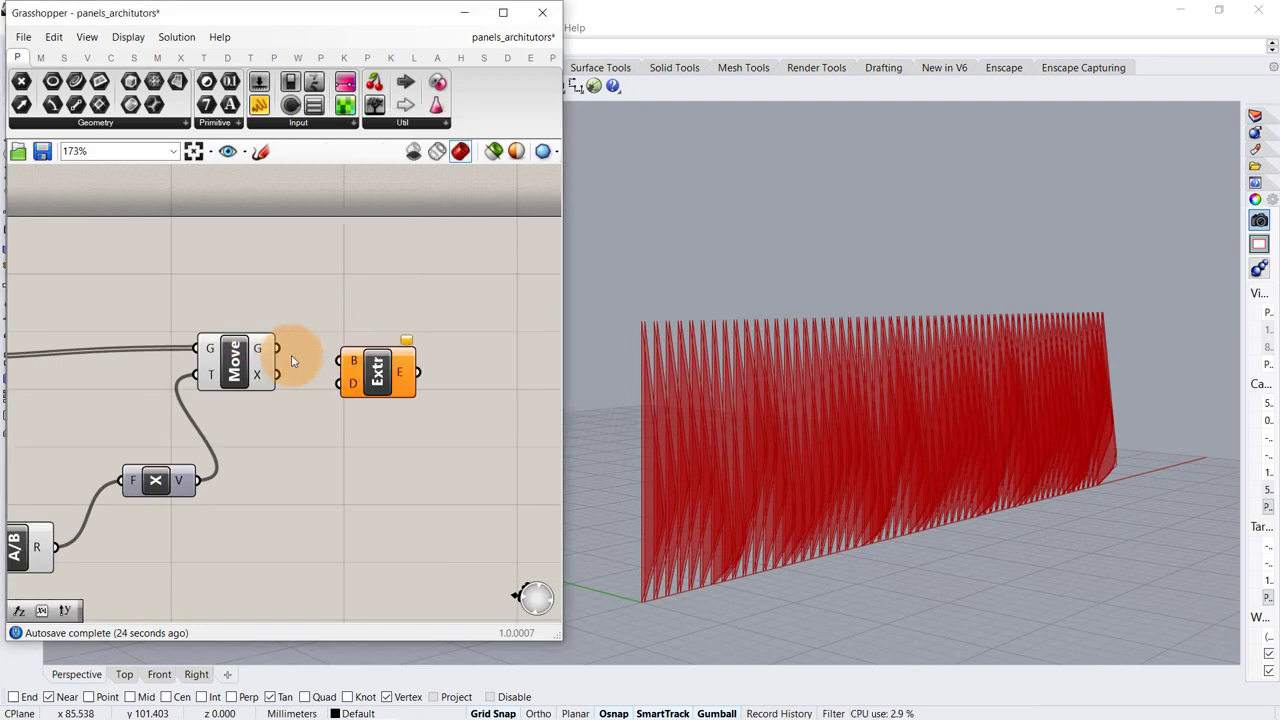
pyautogui.moveTo(278, 348); pyautogui.dragTo(519, 362)
# - Add a Unit X vector and connect it to the Extrude direction input
pyautogui.doubleClick(402, 432)
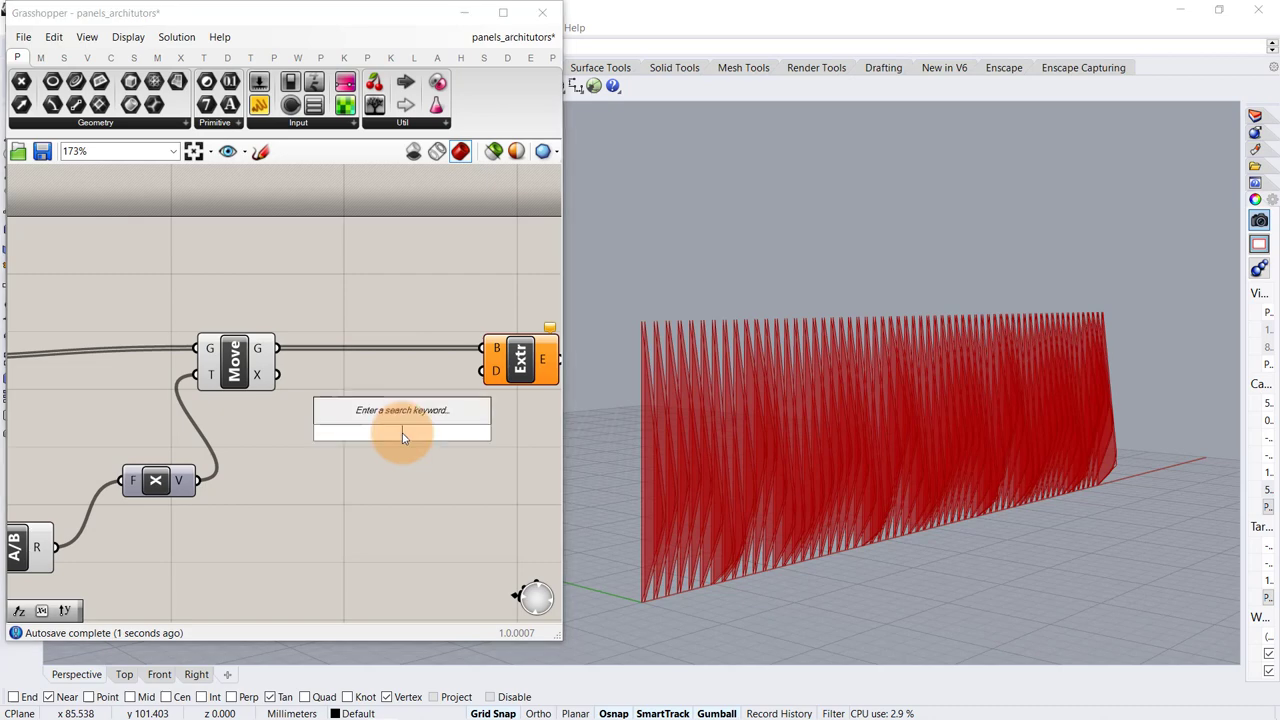
pyautogui.write('x')
pyautogui.click(437, 380)
pyautogui.moveTo(460, 433); pyautogui.dragTo(491, 371)
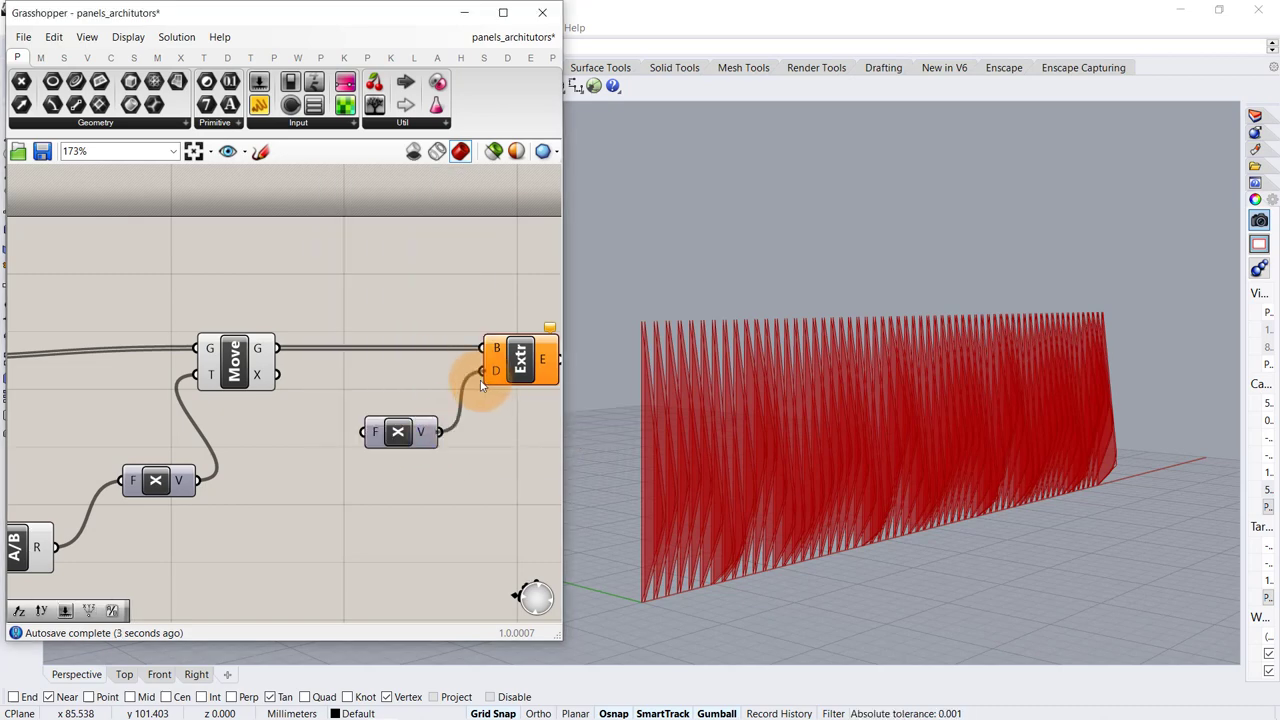
# - Duplicate the Extrude and its Unit X vector, placing the copies below the originals
pyautogui.scroll(-2, 451, 395)
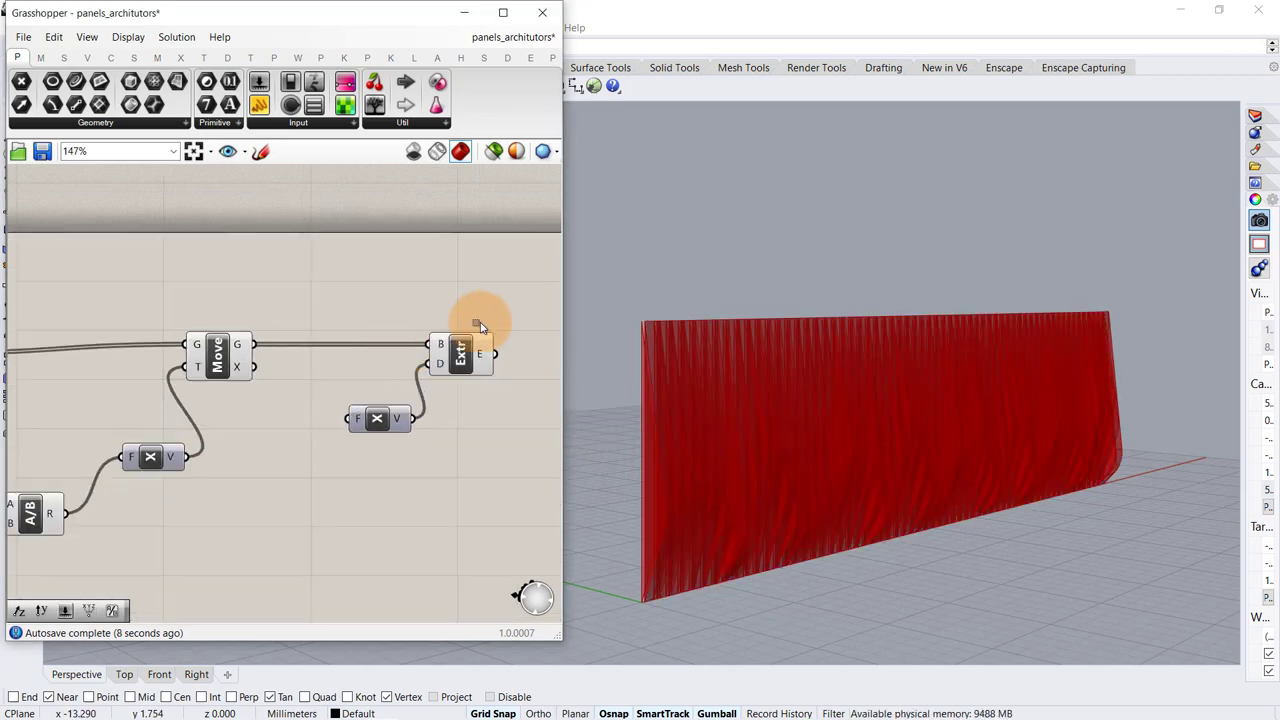
pyautogui.moveTo(485, 320); pyautogui.dragTo(350, 460)
pyautogui.hotkey('ctrl', 'c')
pyautogui.hotkey('ctrl', 'v')
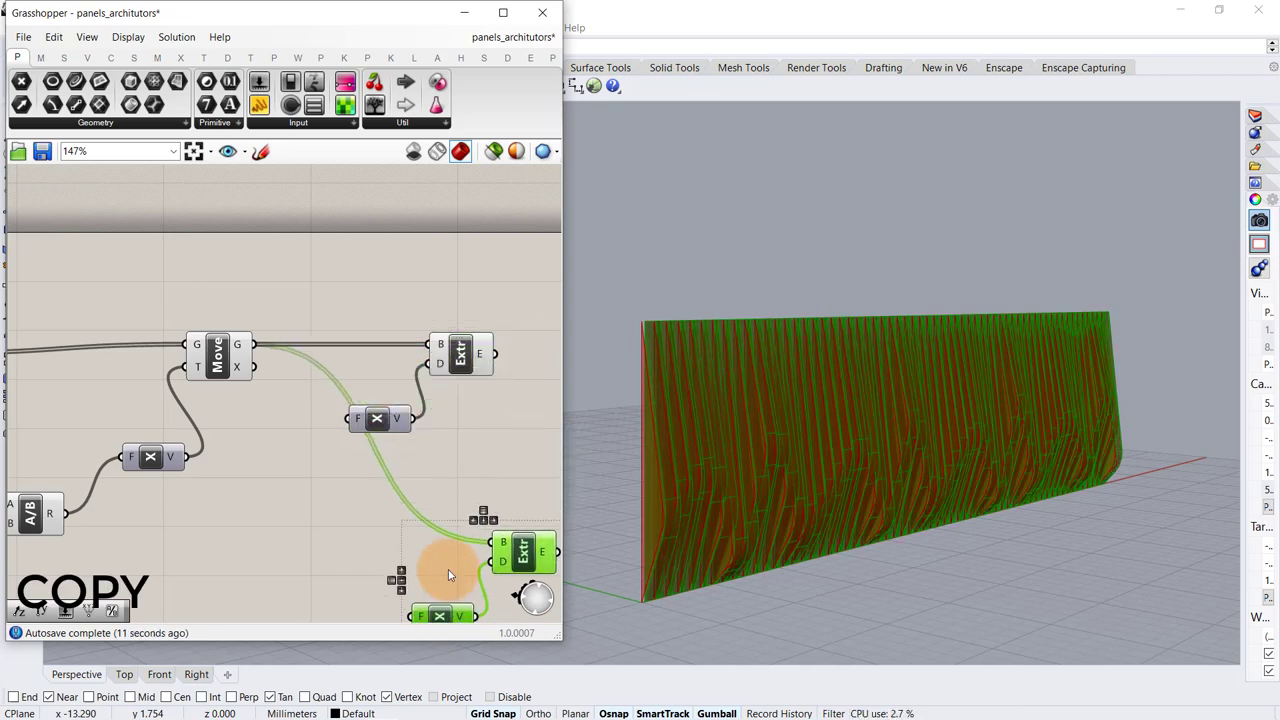
pyautogui.moveTo(428, 585); pyautogui.dragTo(393, 473, button='right')
pyautogui.click(393, 473)
pyautogui.scroll(1, 418, 497)
# - Add a Negative component and wire it between the duplicated Unit X and the duplicated Extrude's direction input
pyautogui.doubleClick(418, 474)
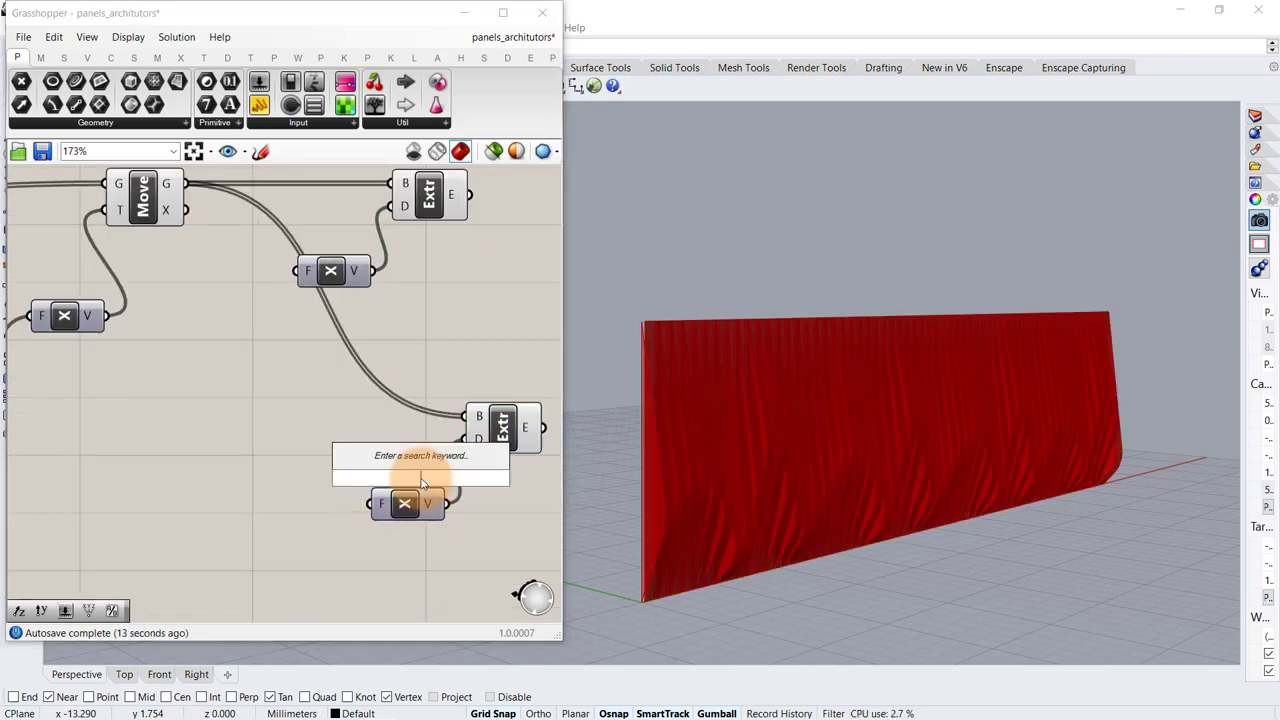
pyautogui.write('neg')
pyautogui.press('Return')
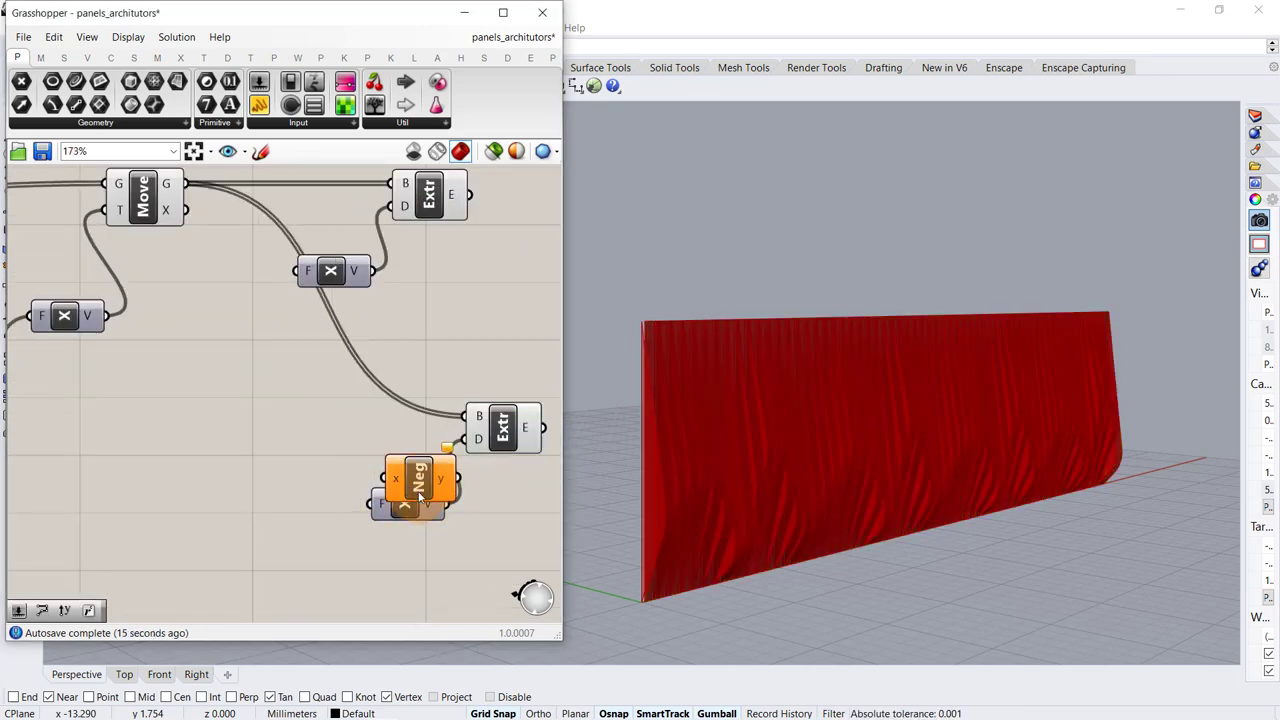
pyautogui.moveTo(420, 494); pyautogui.dragTo(459, 567)
pyautogui.moveTo(448, 507); pyautogui.dragTo(466, 439)
pyautogui.moveTo(397, 517); pyautogui.dragTo(360, 544)
pyautogui.moveTo(447, 561); pyautogui.dragTo(432, 514)
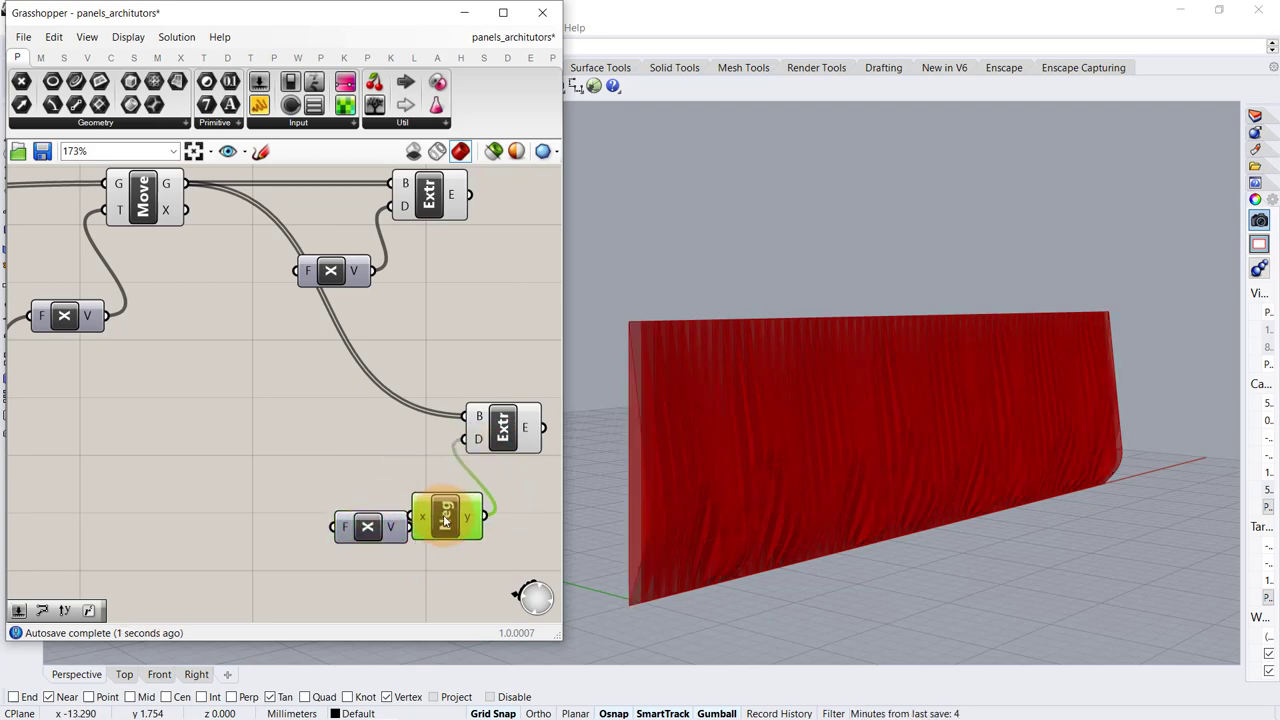
# - Add a 0.15 number slider and connect it to the factor inputs of both extrusion Unit X vectors
pyautogui.doubleClick(193, 423)
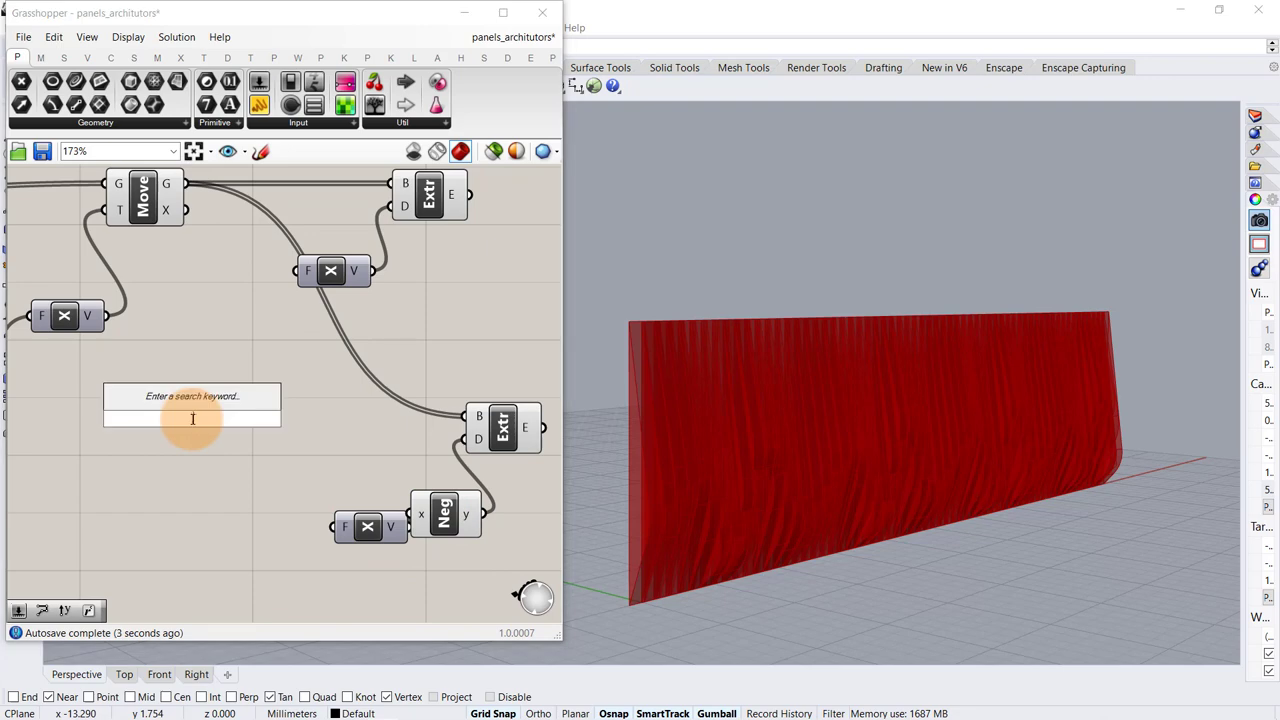
pyautogui.write('0.15')
pyautogui.press('Return')
pyautogui.moveTo(288, 420); pyautogui.dragTo(298, 270)
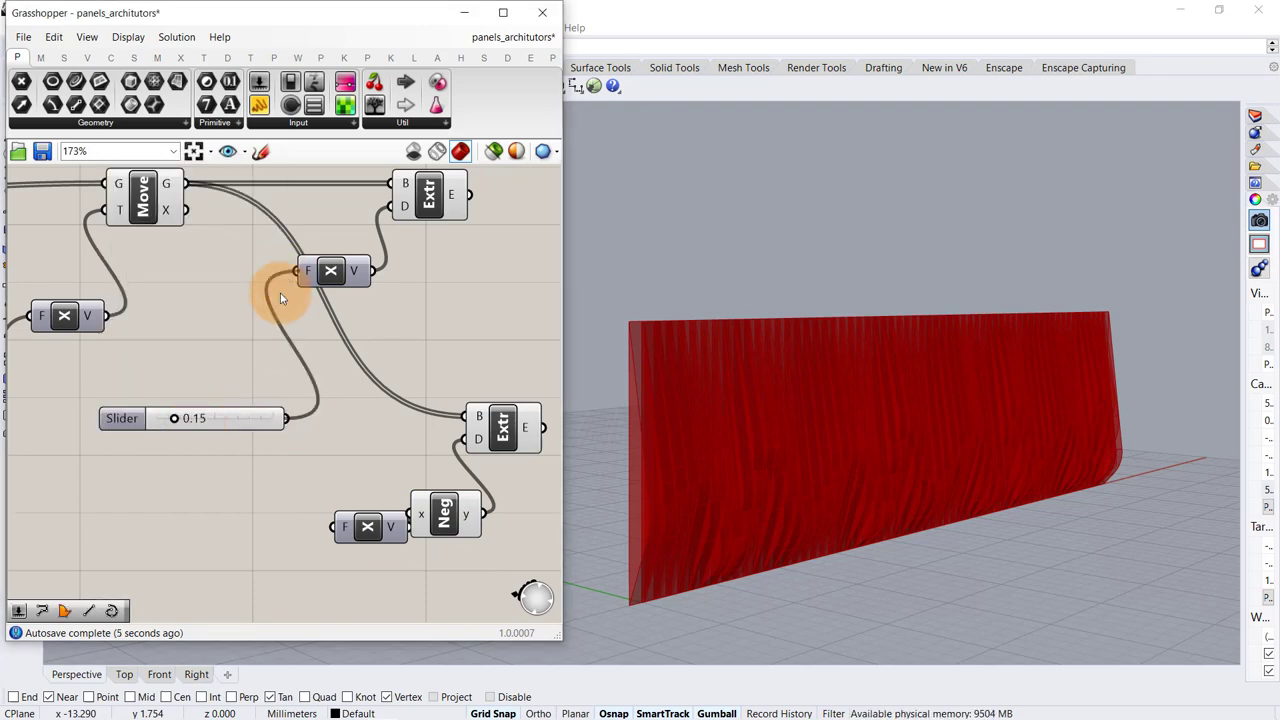
pyautogui.moveTo(290, 418); pyautogui.dragTo(338, 527)
# - Rearrange the two Extrude components and the Negative component so both extrusion branches sit closer together
pyautogui.moveTo(420, 465); pyautogui.dragTo(305, 482, button='right')
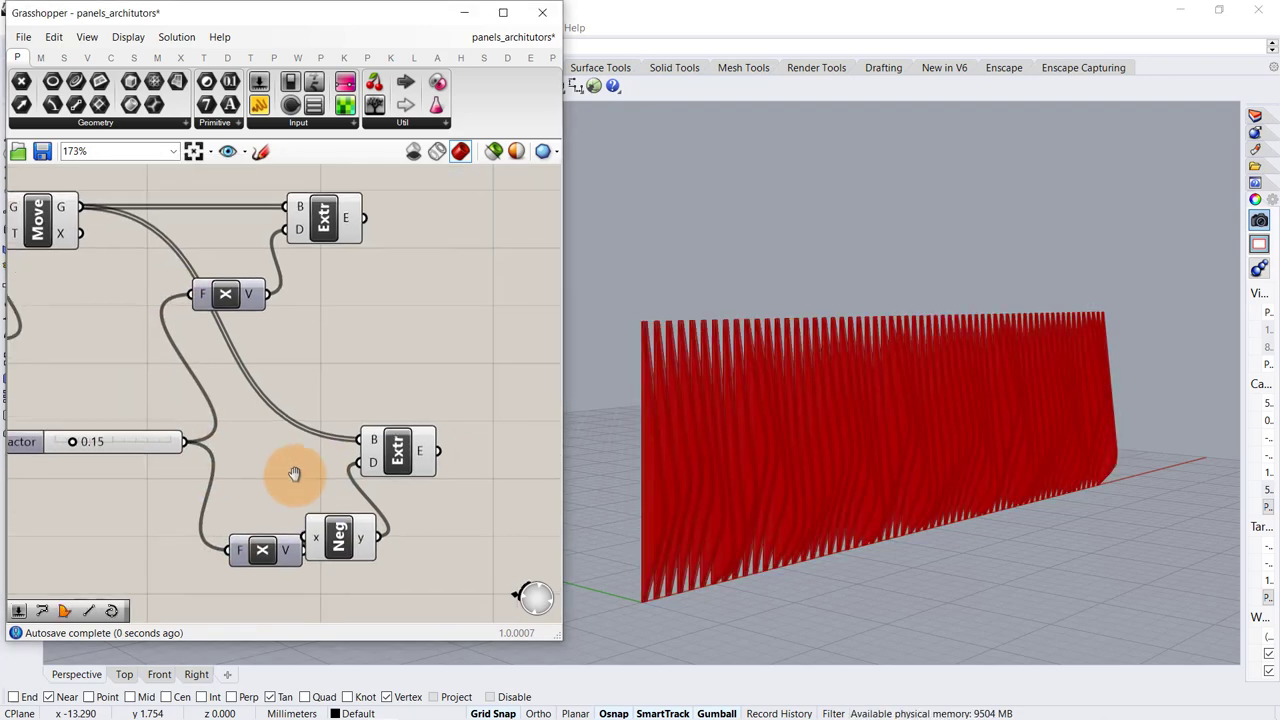
pyautogui.moveTo(432, 405)
pyautogui.mouseDown()
pyautogui.moveTo(314, 568)
pyautogui.moveTo(417, 390)
pyautogui.moveTo(422, 426)
pyautogui.mouseUp()
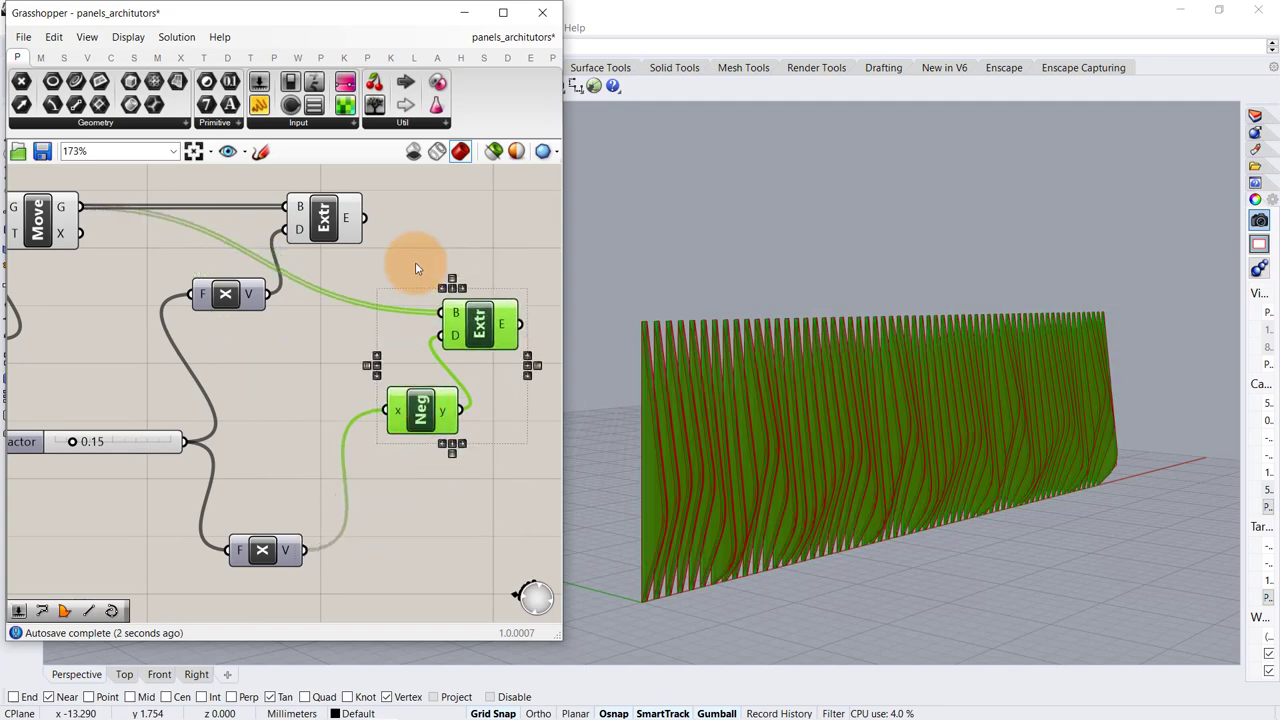
pyautogui.moveTo(412, 240); pyautogui.dragTo(306, 354, button='right')
pyautogui.moveTo(243, 345); pyautogui.dragTo(341, 346)
pyautogui.click(426, 358)
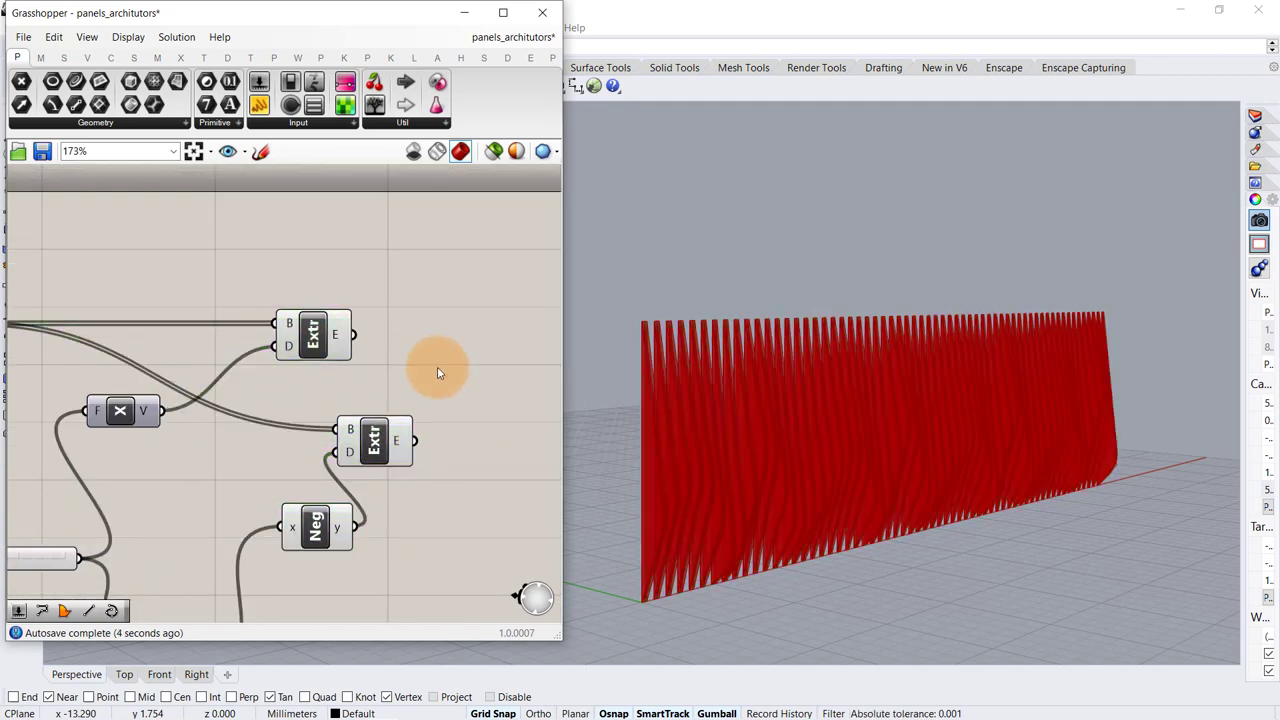
# - Add a Merge component, connect both extrusions to D1 and D2, and move the negated branch's Unit X nearer the slider
pyautogui.doubleClick(476, 383)
pyautogui.write('merg')
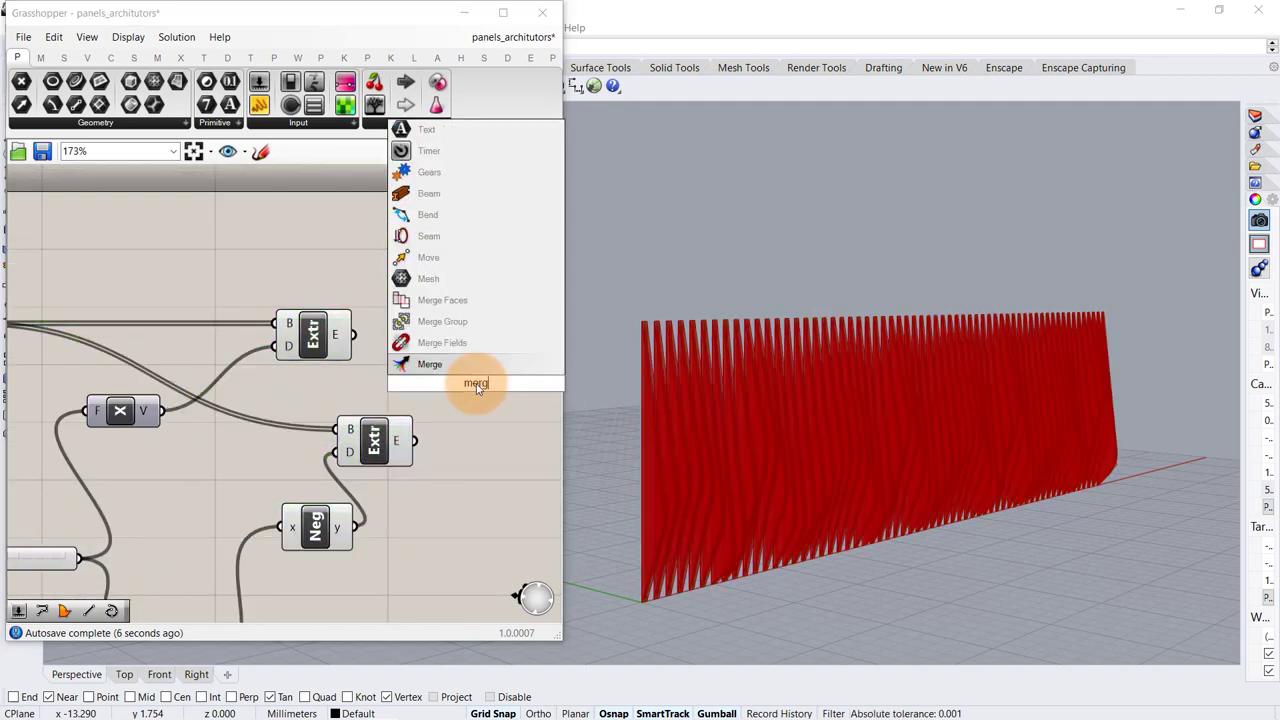
pyautogui.click(466, 366)
pyautogui.moveTo(353, 335); pyautogui.dragTo(430, 398)
pyautogui.moveTo(462, 400); pyautogui.dragTo(540, 395)
pyautogui.click(473, 457)
pyautogui.scroll(-2, 469, 453)
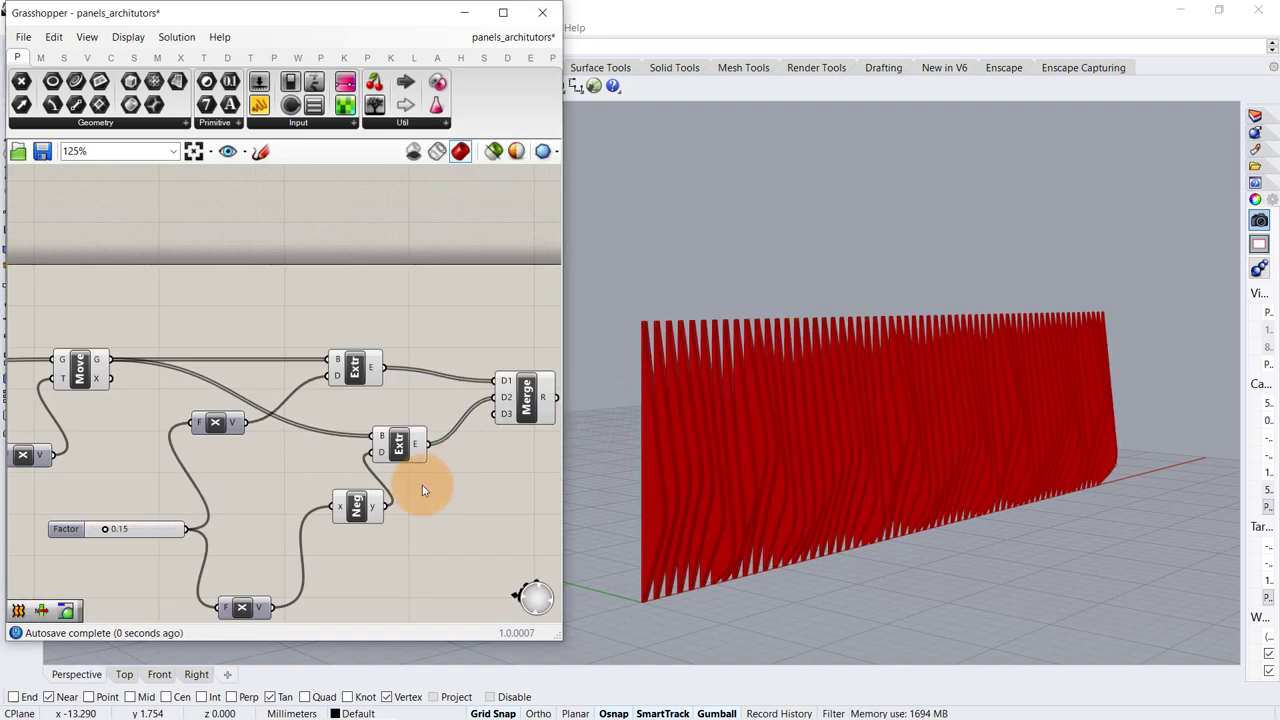
pyautogui.moveTo(243, 600); pyautogui.dragTo(264, 531)
# - Add a Custom Preview component after Merge and connect the merged result to its geometry input
pyautogui.moveTo(333, 437); pyautogui.dragTo(152, 453, button='right')
pyautogui.scroll(2, 449, 431)
pyautogui.click(404, 399)
pyautogui.doubleClick(405, 402)
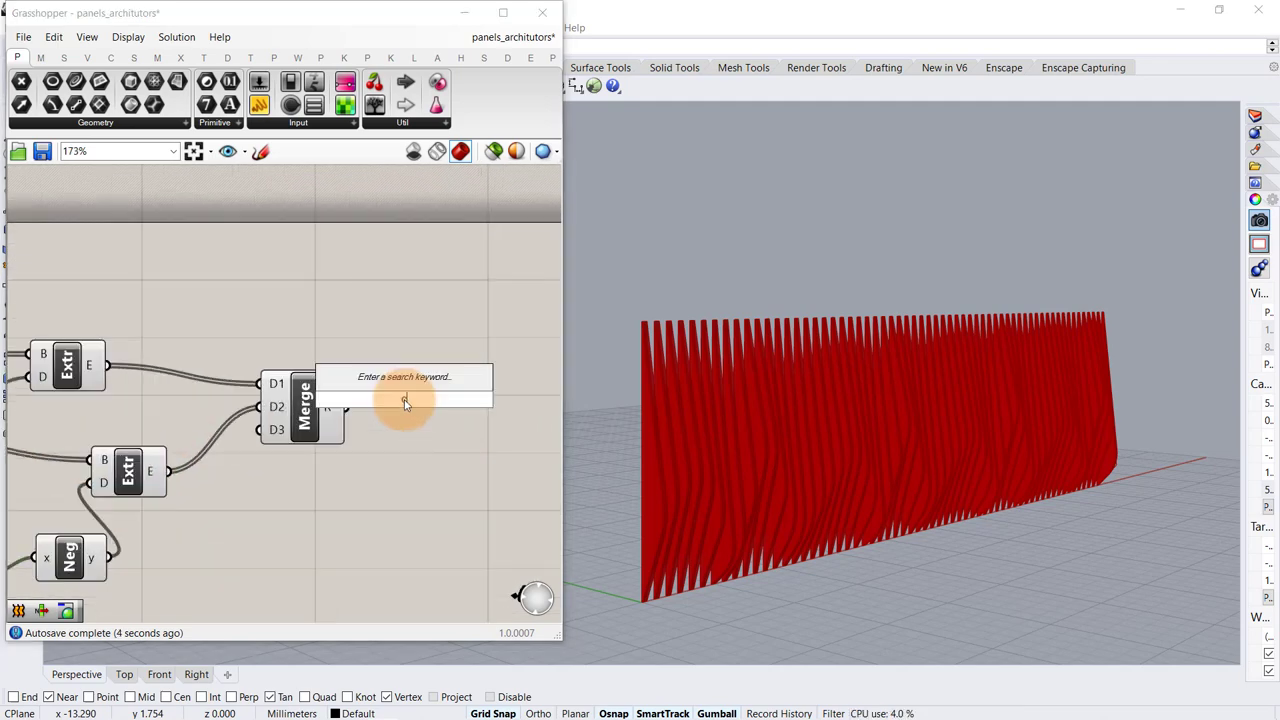
pyautogui.write('cust')
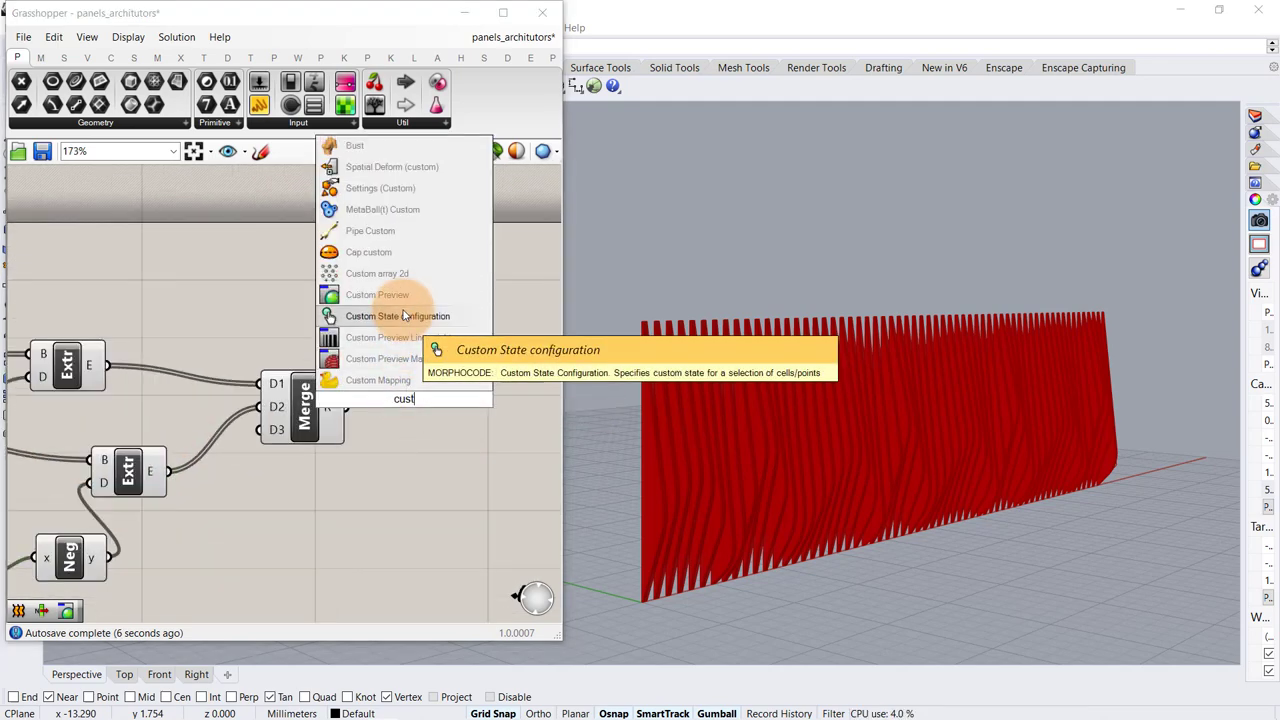
pyautogui.click(377, 295)
pyautogui.moveTo(346, 407); pyautogui.dragTo(380, 382)
pyautogui.click(395, 423)
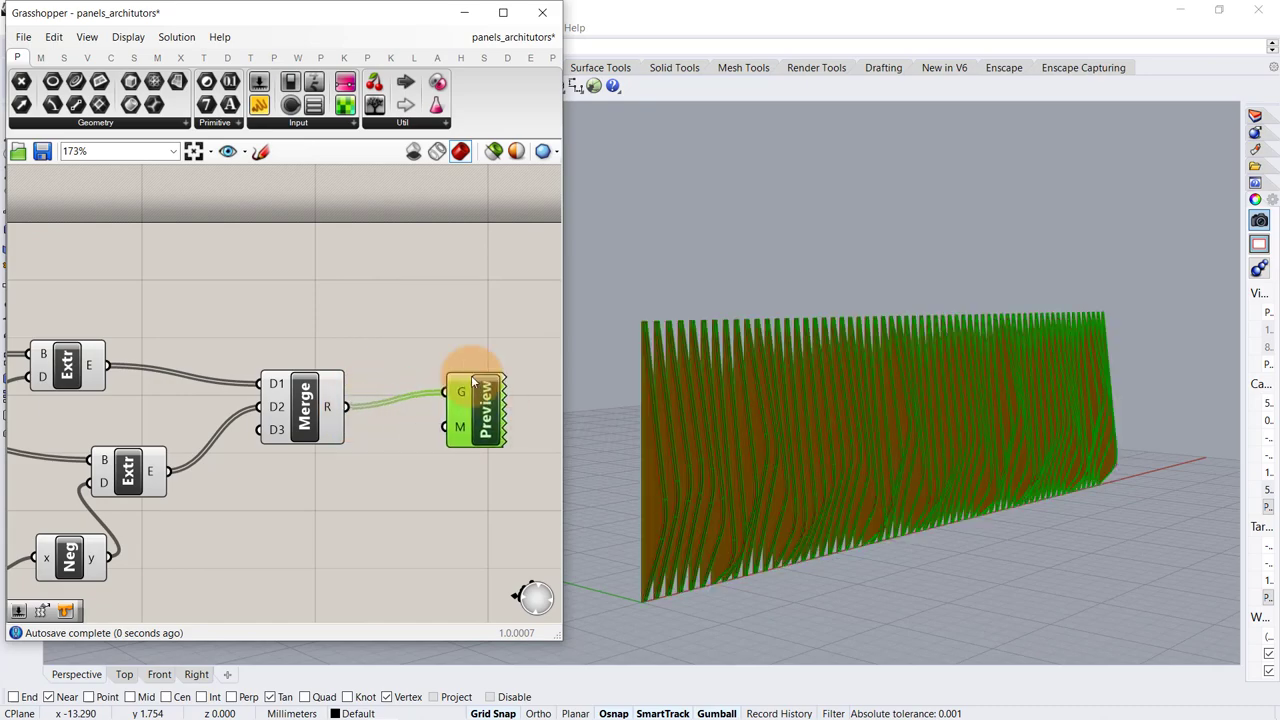
# - Turn off the viewport preview of all components preceding the Custom Preview
pyautogui.click(408, 306)
pyautogui.scroll(-8, 408, 306)
pyautogui.scroll(-1, 408, 306)
pyautogui.moveTo(404, 287); pyautogui.dragTo(16, 432)
pyautogui.middleClick(155, 435)
pyautogui.click(208, 382)
pyautogui.click(321, 240)
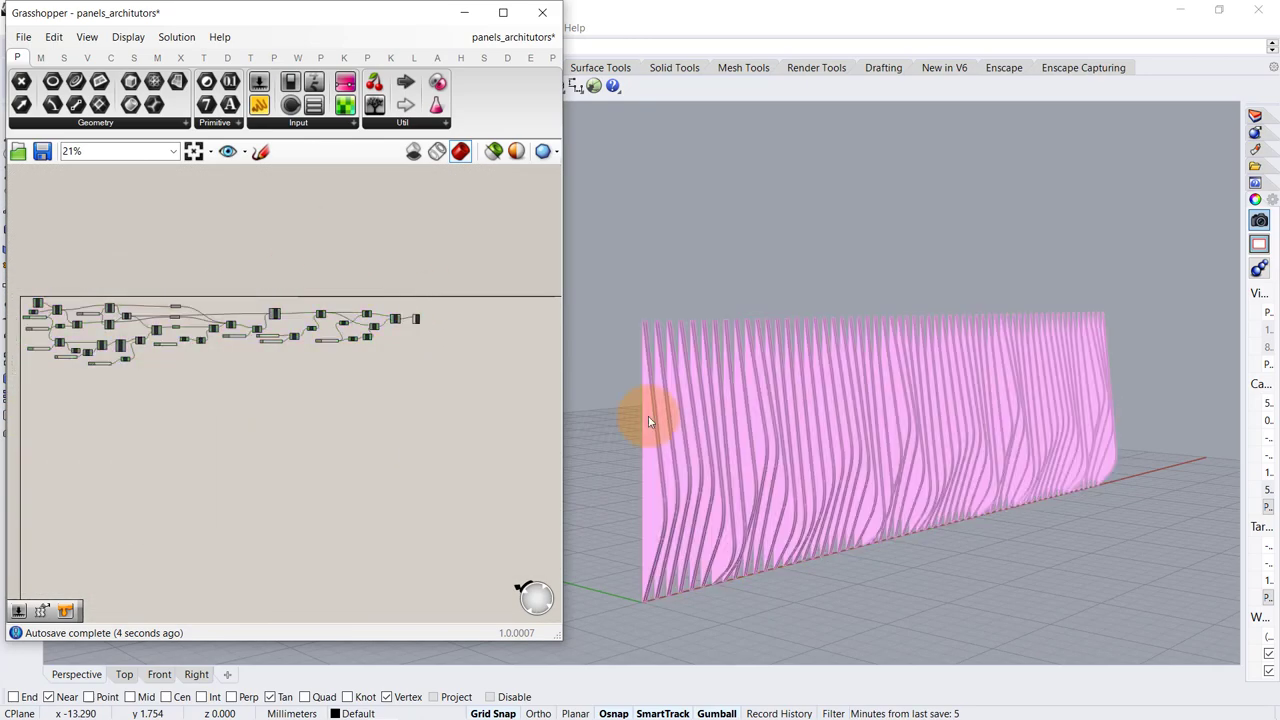
# - Set the extrusion's Factor slider to 0.35 to thicken the panels
pyautogui.scroll(2, 800, 545)
pyautogui.moveTo(800, 460)
pyautogui.mouseDown(button='right')
pyautogui.moveTo(767, 457)
pyautogui.moveTo(803, 474)
pyautogui.mouseUp(button='right')
pyautogui.scroll(-5, 800, 470)
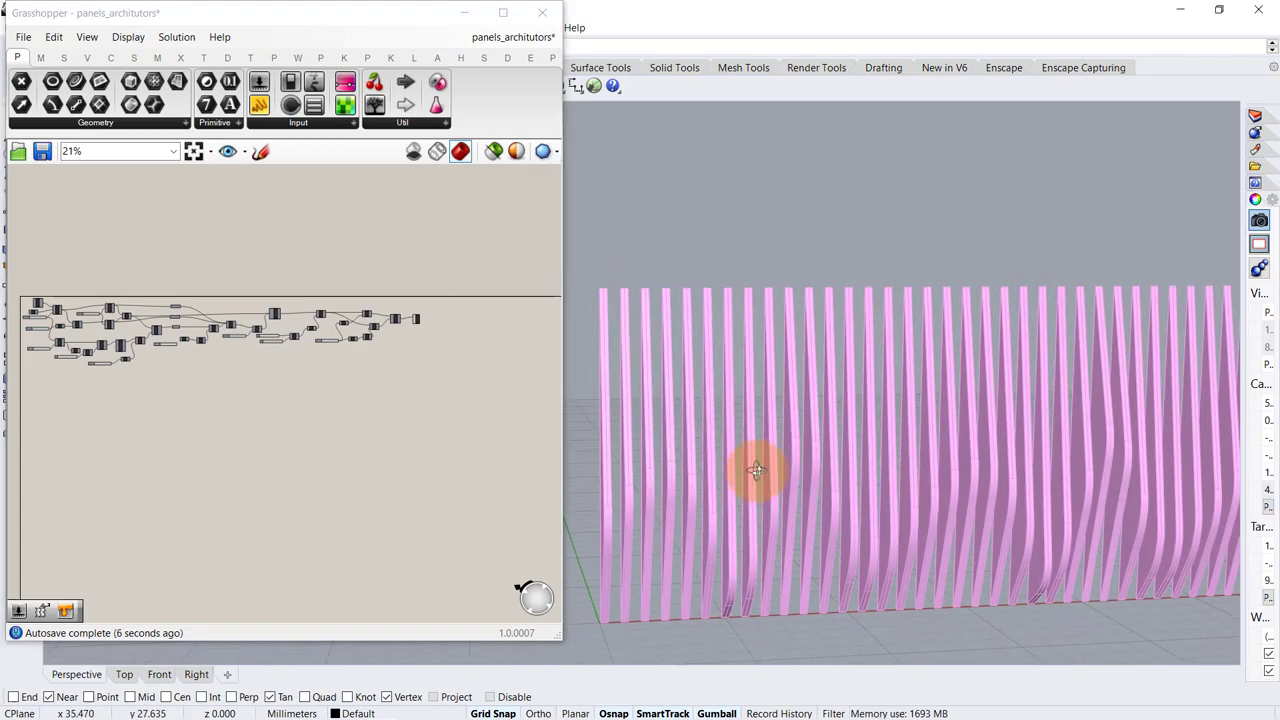
pyautogui.scroll(3, 427, 300)
pyautogui.scroll(8, 427, 300)
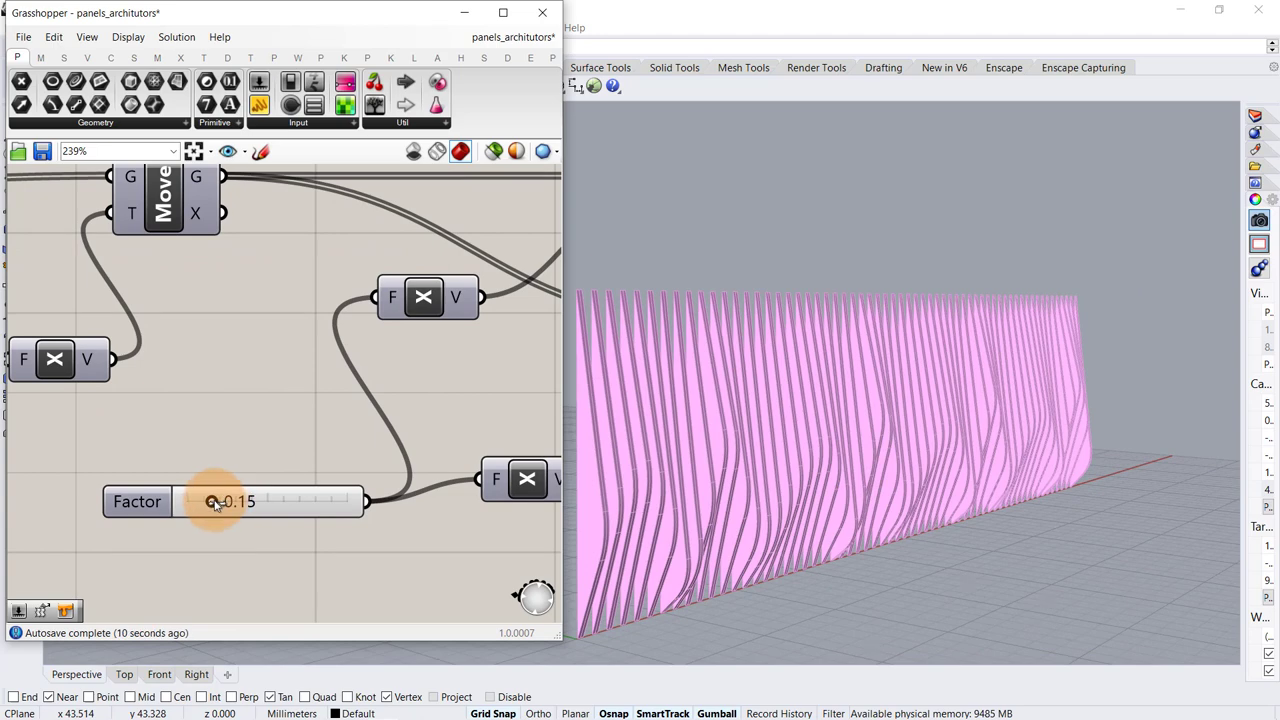
pyautogui.moveTo(237, 506)
pyautogui.mouseDown()
pyautogui.moveTo(249, 506)
pyautogui.moveTo(238, 507)
pyautogui.mouseUp()
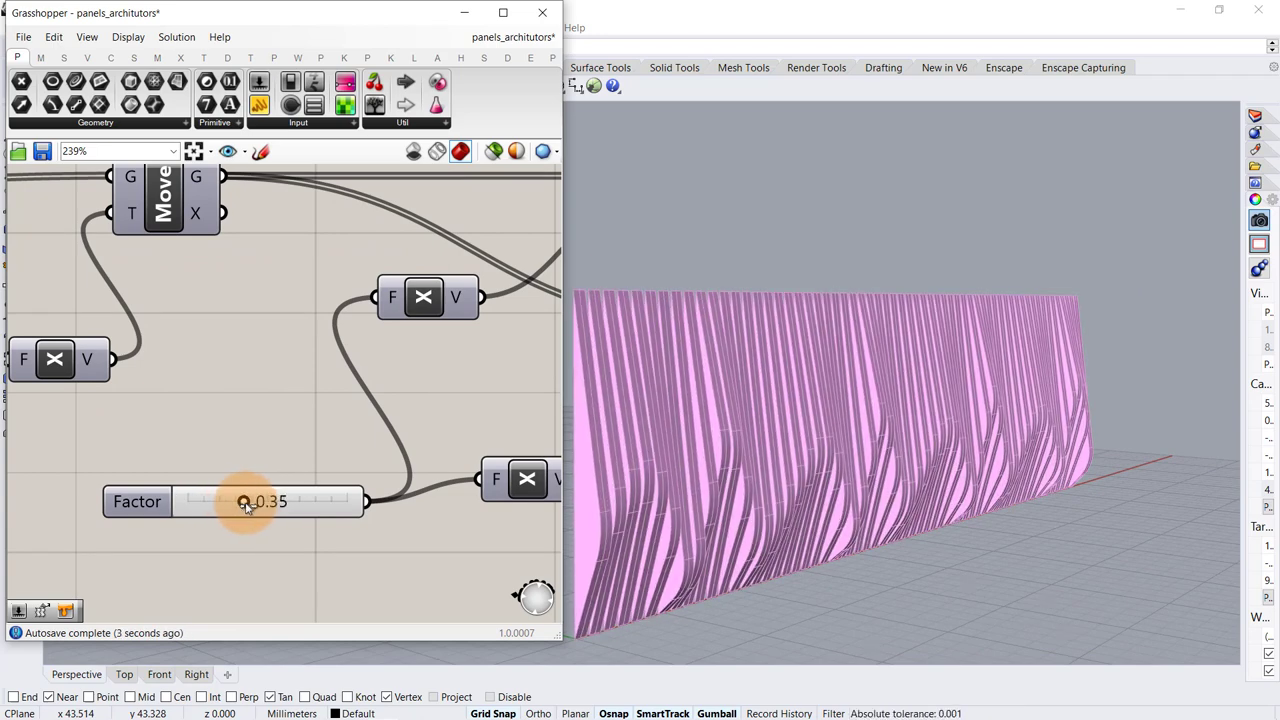
# - Examine the thickened panel facade from several angles and bring the fillet's Radius slider into view
pyautogui.scroll(-3, 994, 451)
pyautogui.moveTo(994, 451); pyautogui.dragTo(909, 331, button='right')
pyautogui.scroll(2, 989, 489)
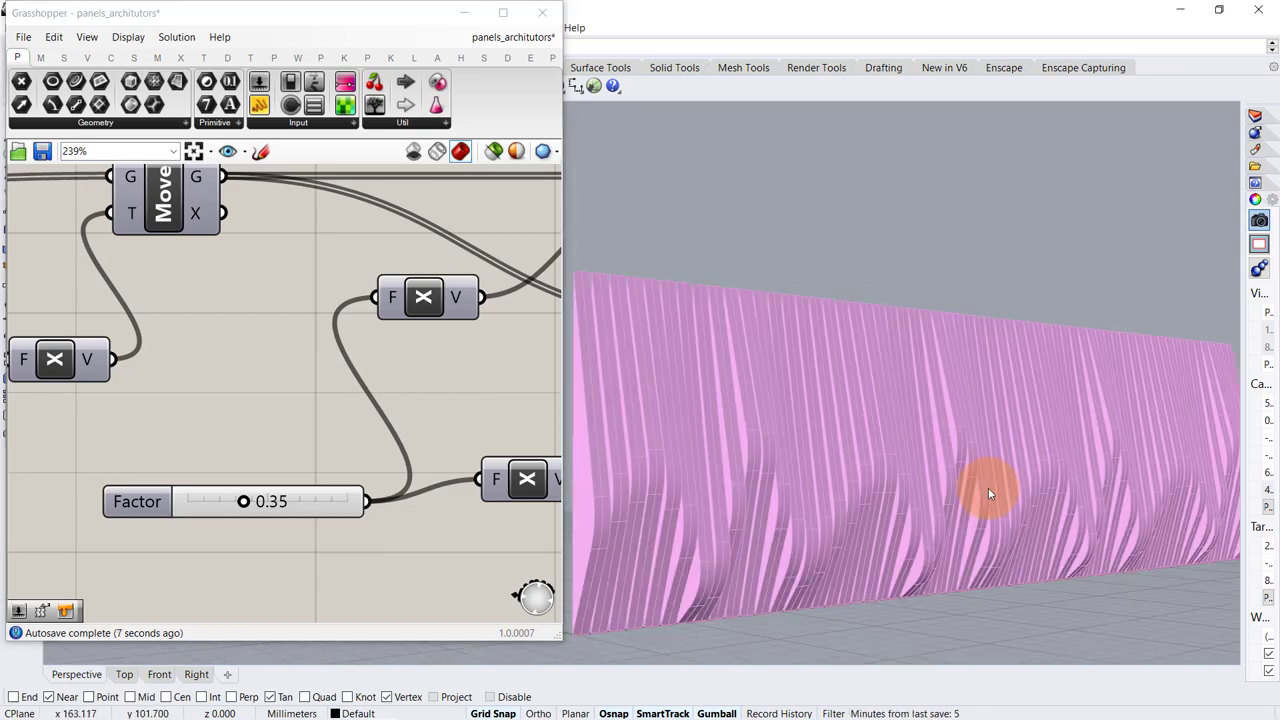
pyautogui.moveTo(988, 494); pyautogui.dragTo(1020, 506, button='right')
pyautogui.scroll(-3, 209, 354)
pyautogui.moveTo(209, 354); pyautogui.dragTo(716, 397, button='right')
pyautogui.scroll(2, 278, 448)
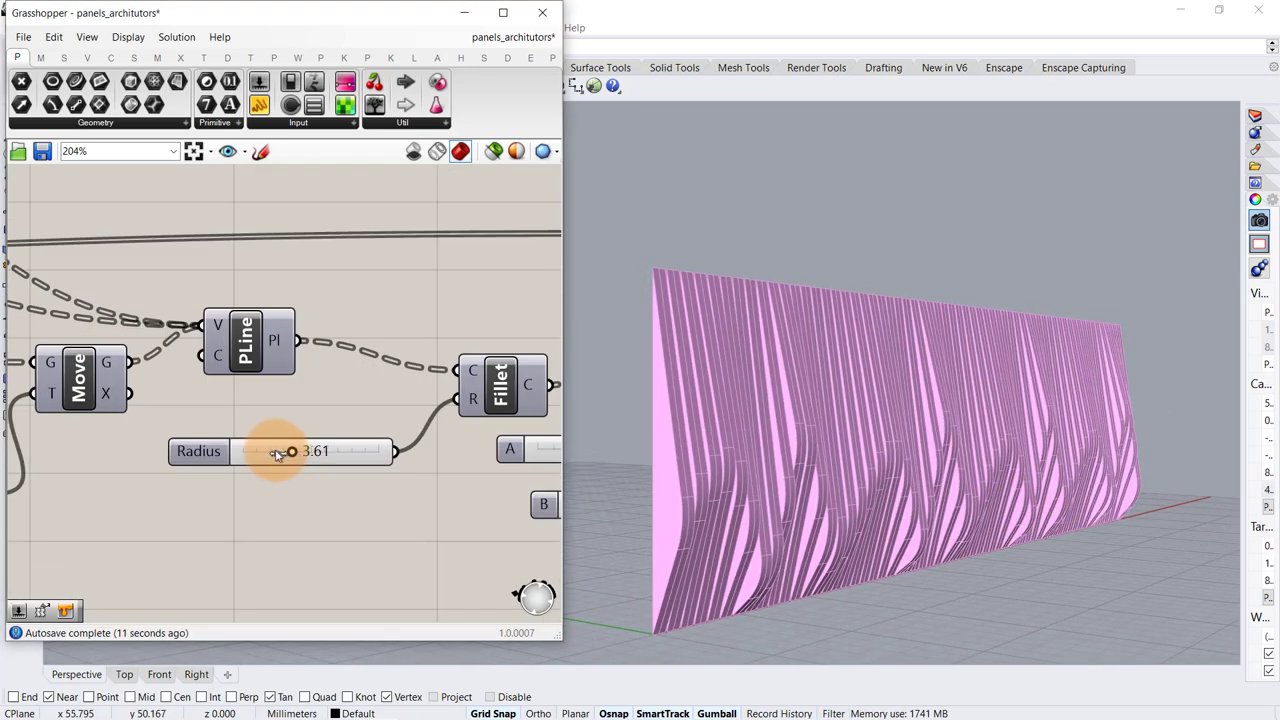
# - Set the Radius slider feeding the Fillet component to 5.67
pyautogui.moveTo(278, 453); pyautogui.dragTo(324, 451)
pyautogui.scroll(-2, 346, 417)
pyautogui.moveTo(346, 417); pyautogui.dragTo(378, 417, button='right')
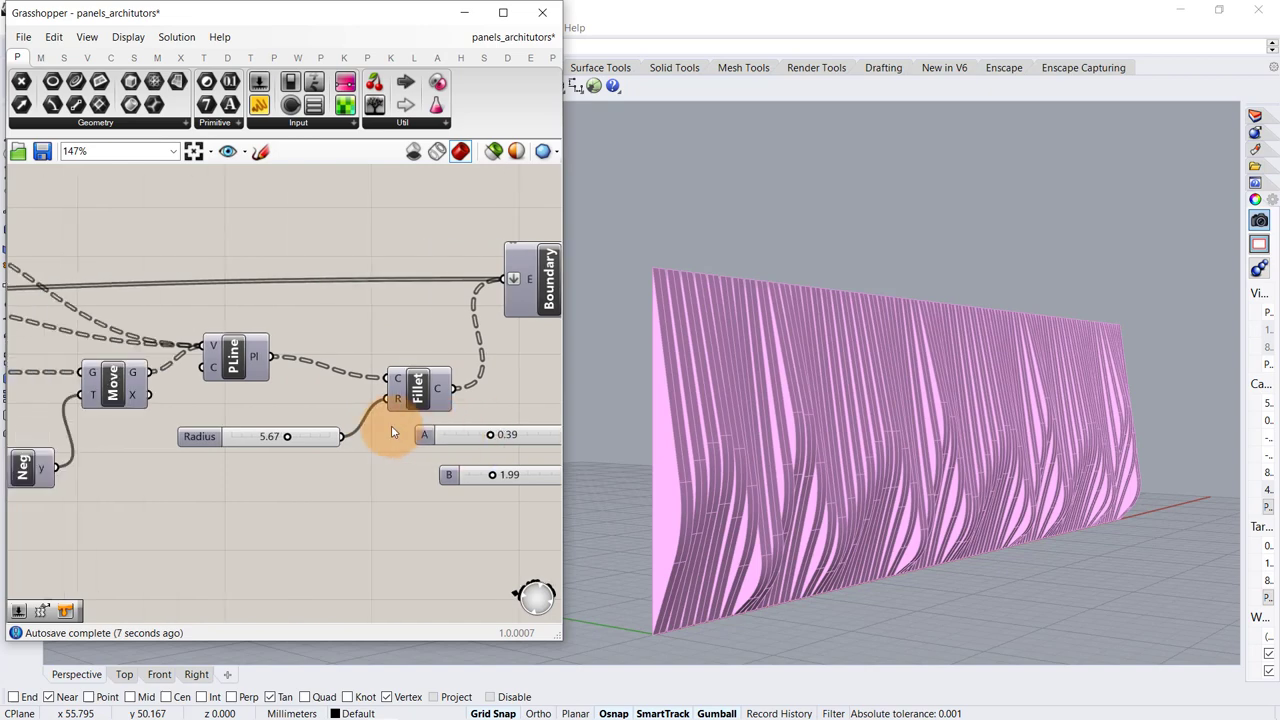
# - Set the Factor slider feeding the Y vector to 3.07 to deepen the panel bend
pyautogui.moveTo(114, 419); pyautogui.dragTo(423, 416, button='right')
pyautogui.moveTo(63, 456); pyautogui.dragTo(183, 457, button='right')
pyautogui.scroll(2, 184, 456)
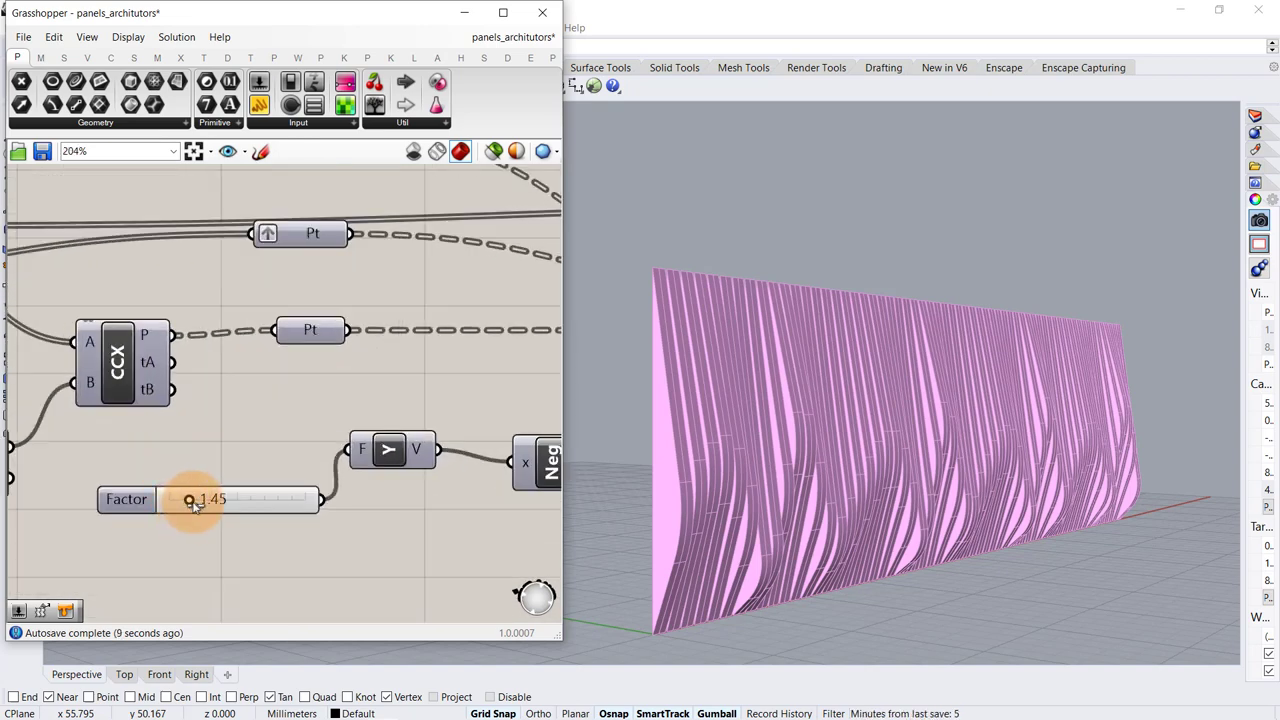
pyautogui.moveTo(195, 505)
pyautogui.mouseDown()
pyautogui.moveTo(223, 507)
pyautogui.moveTo(211, 508)
pyautogui.mouseUp()
pyautogui.scroll(-5, 237, 423)
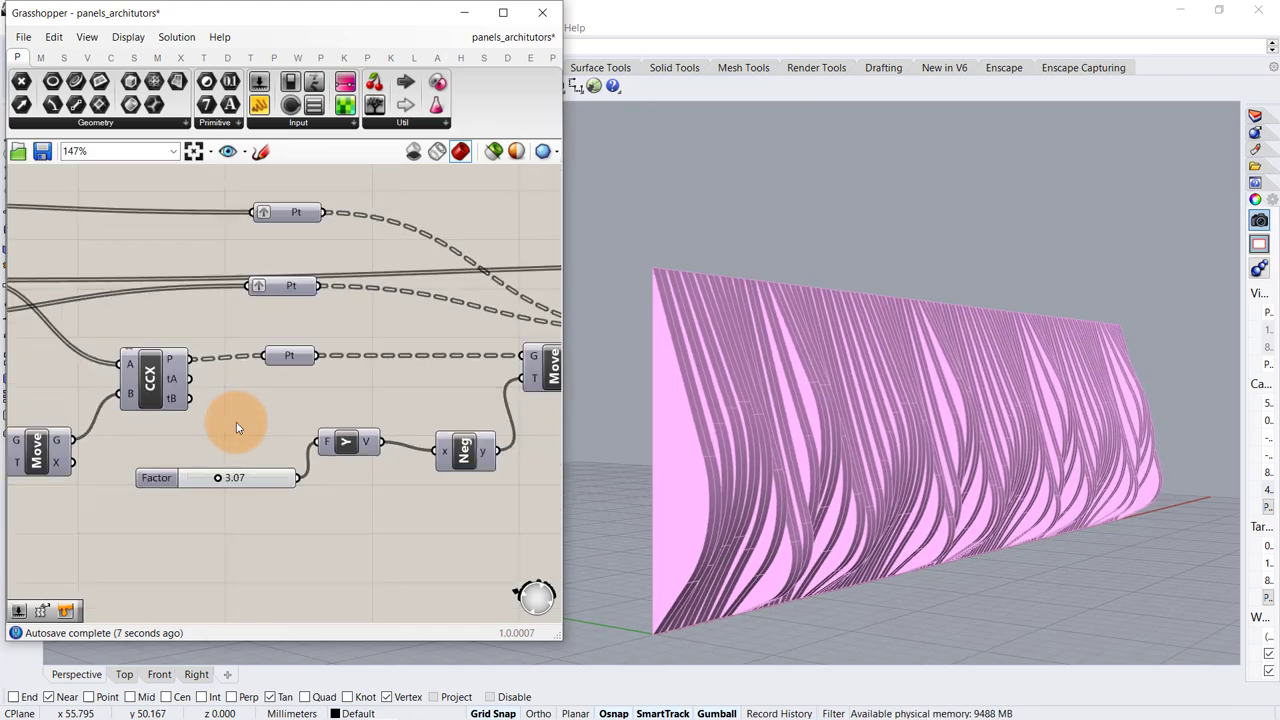
# - Set the Count slider shared by the two Divide components to 85
pyautogui.scroll(6, 207, 331)
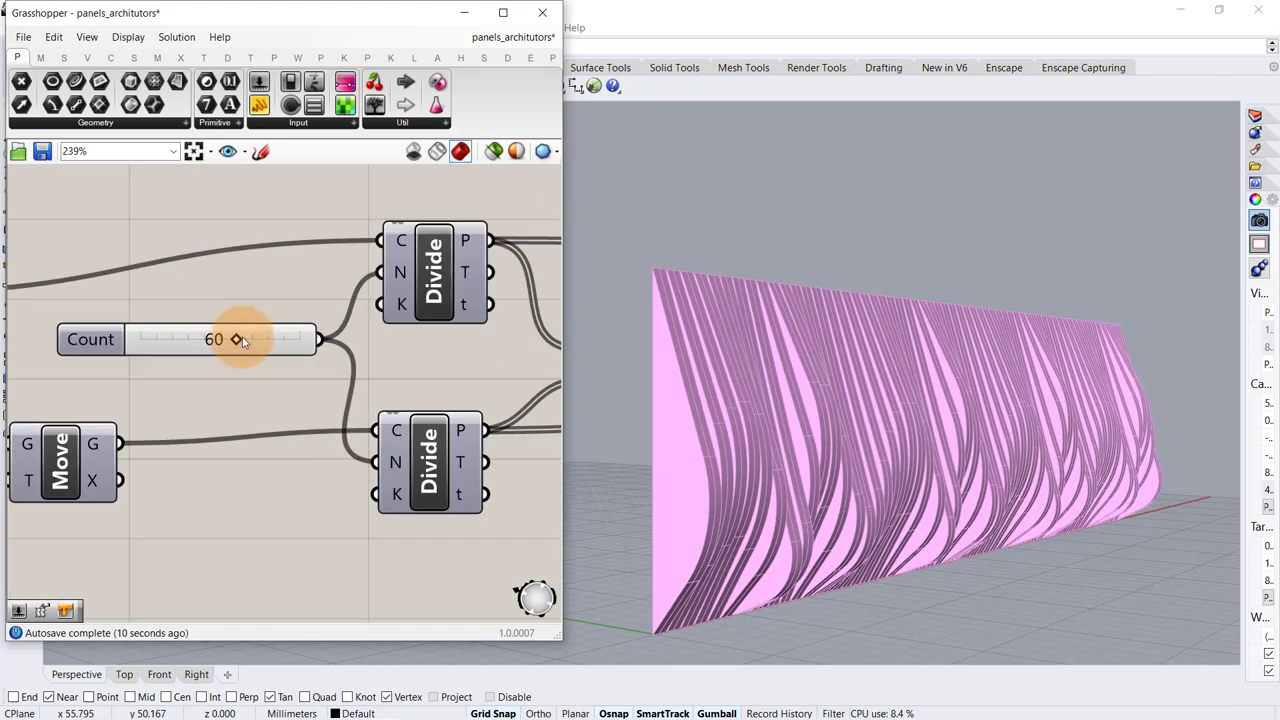
pyautogui.moveTo(264, 345); pyautogui.dragTo(280, 345)
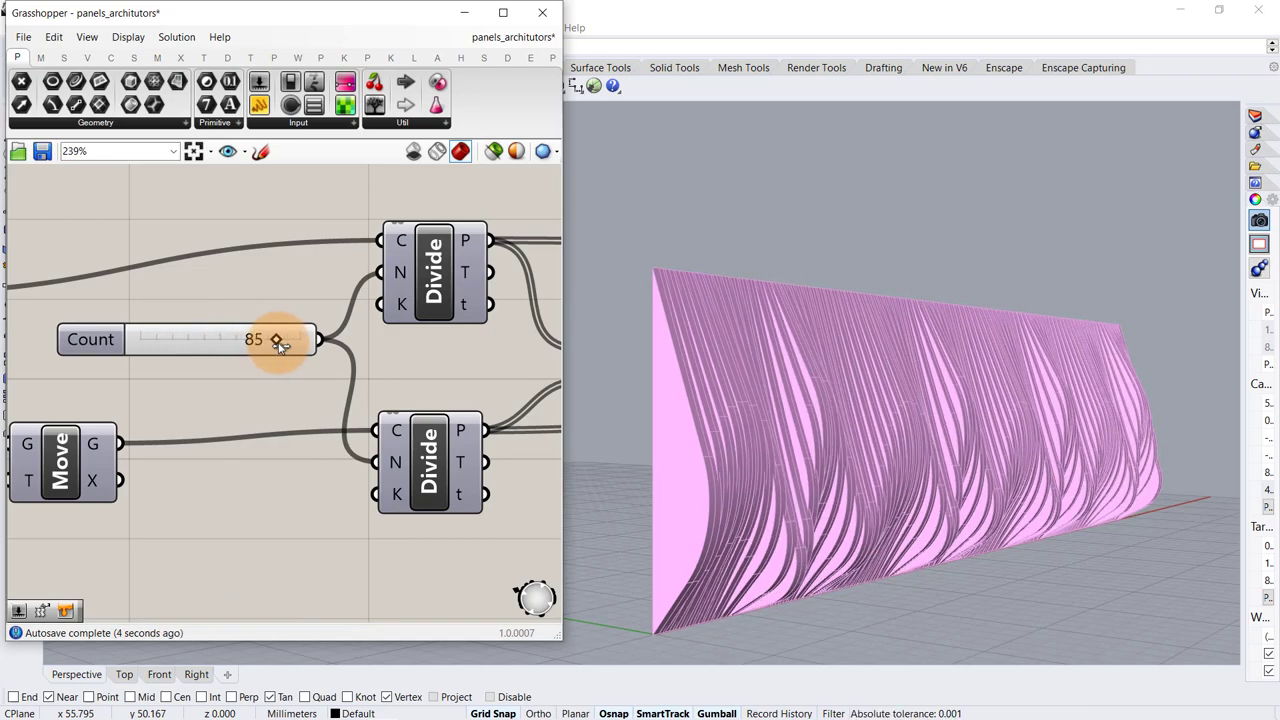
pyautogui.scroll(-2, 335, 459)
# - Set the B slider that multiplies the sine values to 4
pyautogui.moveTo(335, 459); pyautogui.dragTo(557, 389, button='right')
pyautogui.moveTo(900, 400); pyautogui.dragTo(862, 424, button='right')
pyautogui.scroll(-2, 157, 433)
pyautogui.moveTo(36, 579); pyautogui.dragTo(245, 531, button='right')
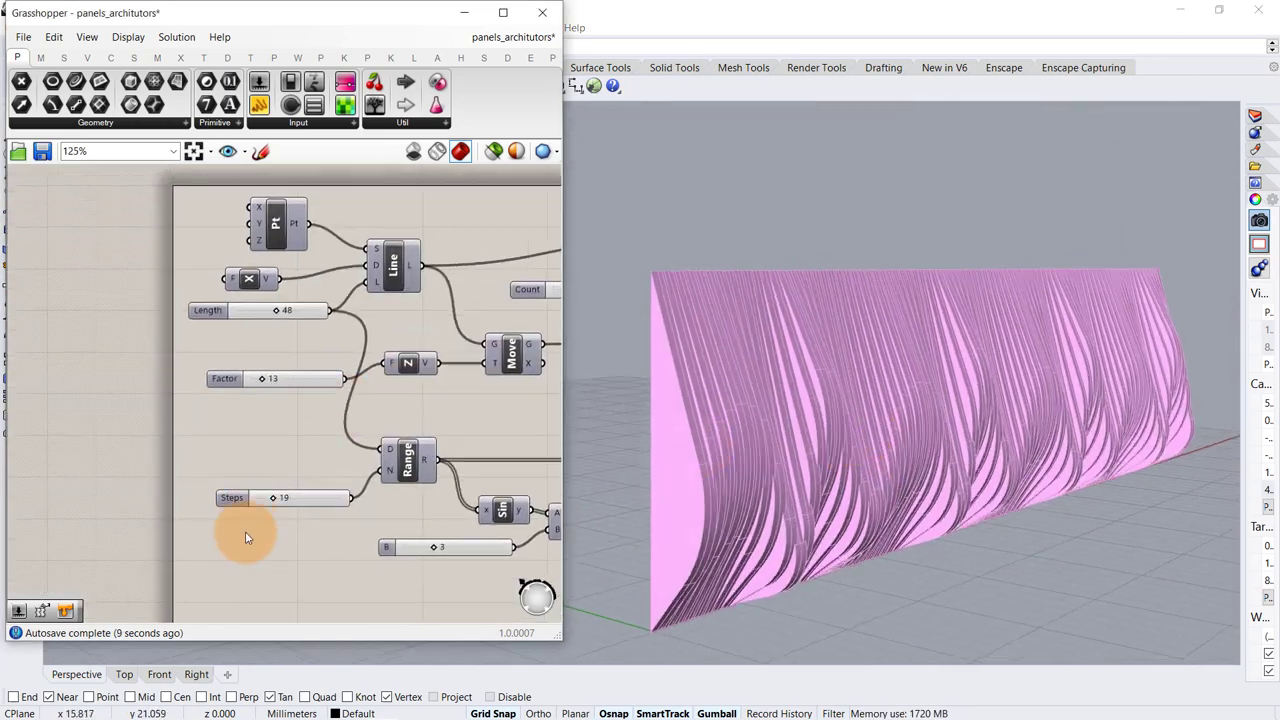
pyautogui.scroll(3, 440, 543)
pyautogui.moveTo(424, 548)
pyautogui.mouseDown()
pyautogui.moveTo(463, 548)
pyautogui.moveTo(448, 548)
pyautogui.mouseUp()
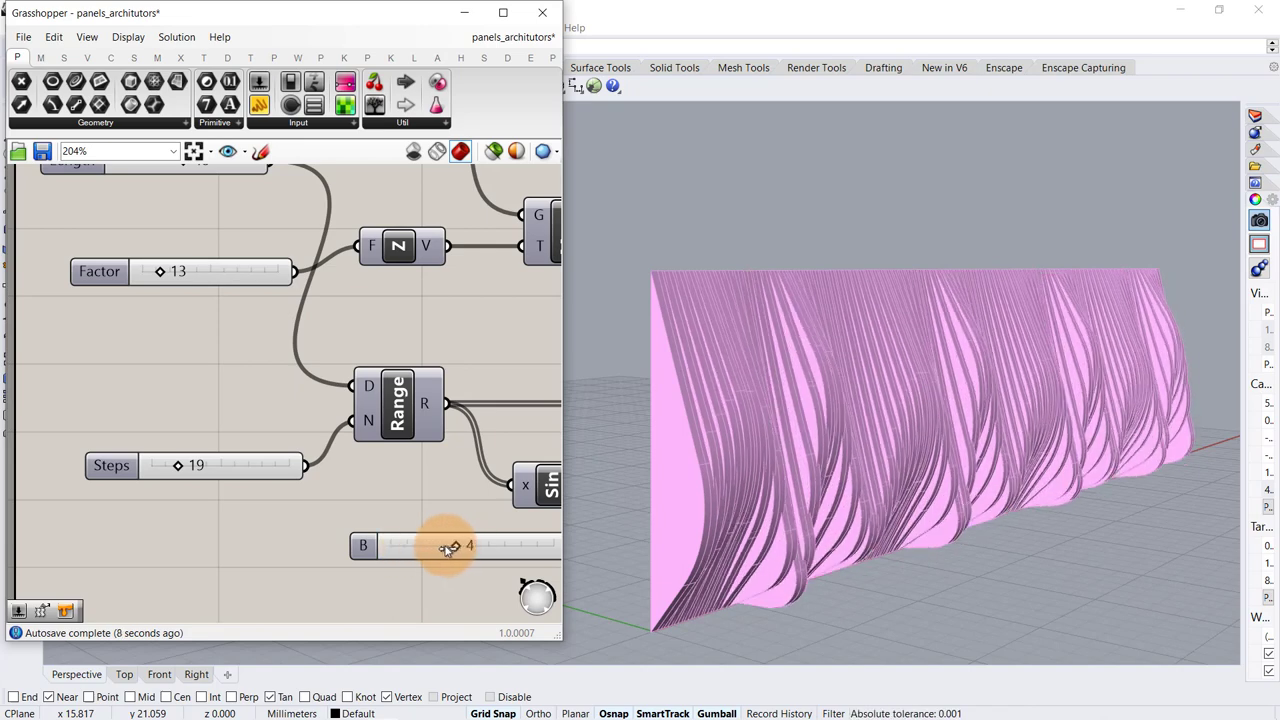
# - Set the Range's Steps slider to 10 and narrow the Grasshopper window to expose more of the facade
pyautogui.moveTo(193, 470); pyautogui.dragTo(169, 470)
pyautogui.moveTo(759, 430); pyautogui.dragTo(868, 422, button='right')
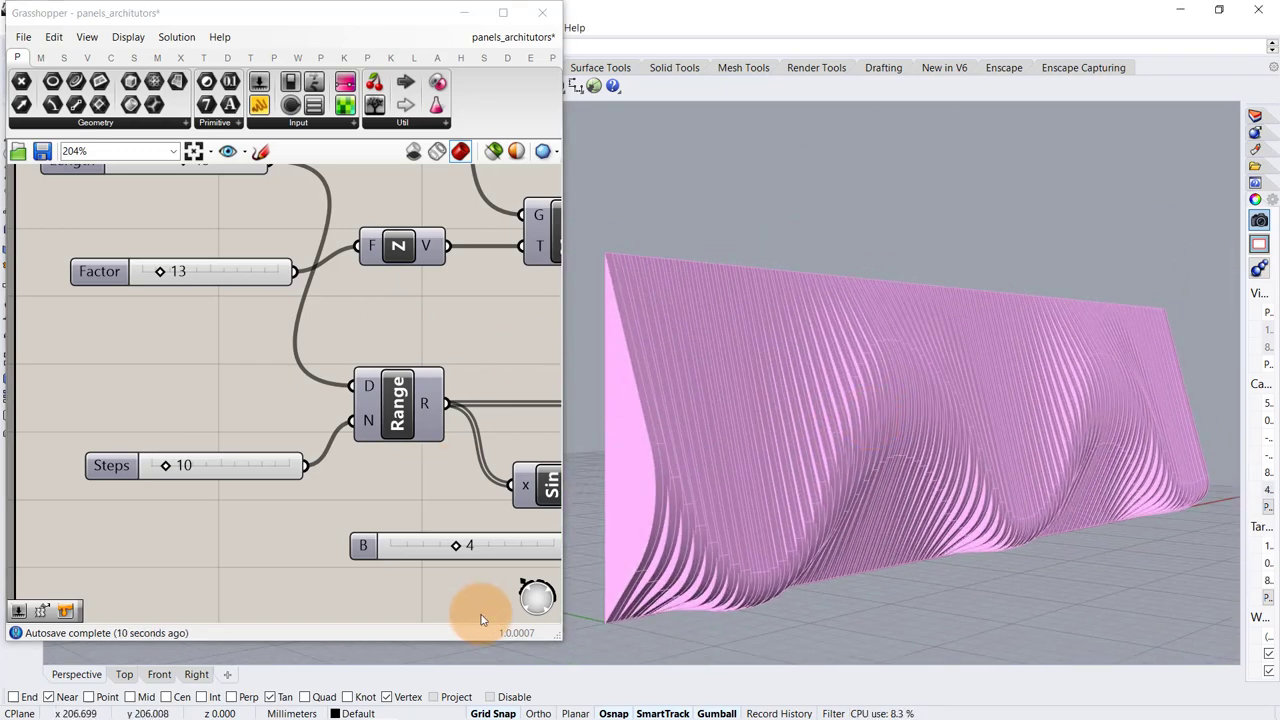
pyautogui.moveTo(560, 568); pyautogui.dragTo(426, 588)
pyautogui.moveTo(802, 408); pyautogui.dragTo(885, 417, button='right')
# - Set the Range's Steps slider to 14
pyautogui.click(170, 476)
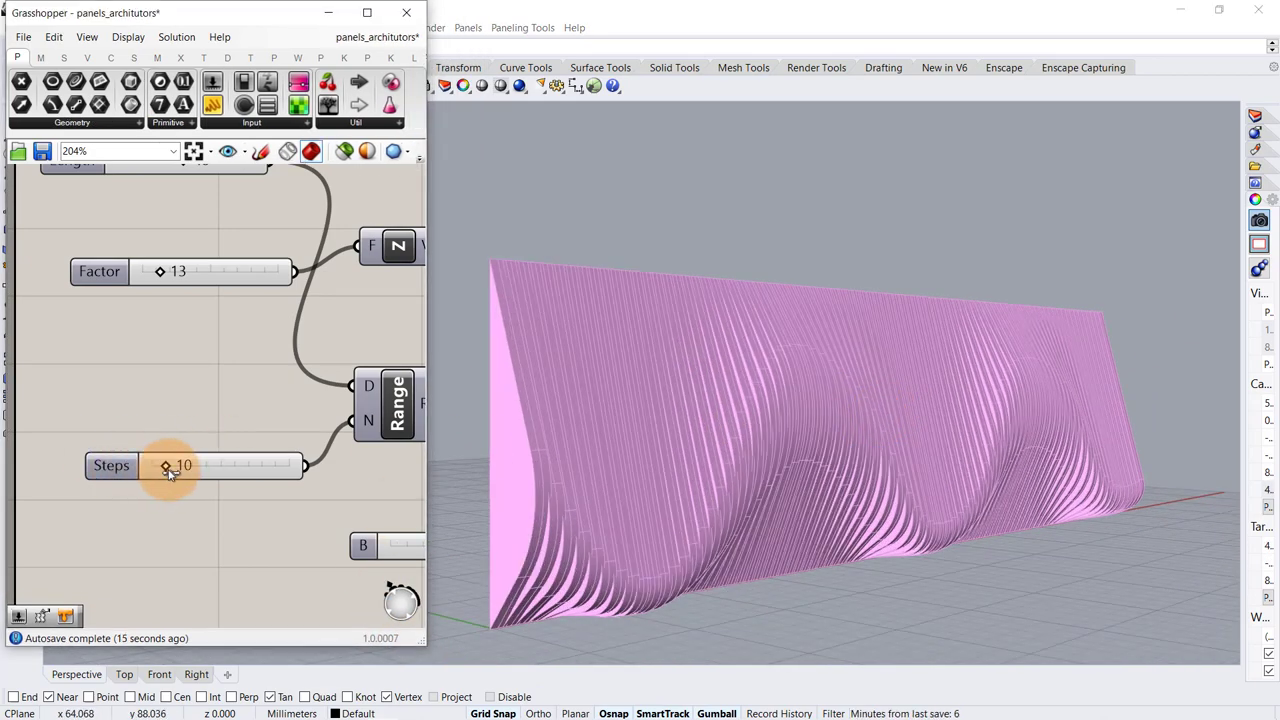
pyautogui.moveTo(168, 474); pyautogui.dragTo(180, 473)
pyautogui.scroll(-10, 63, 380)
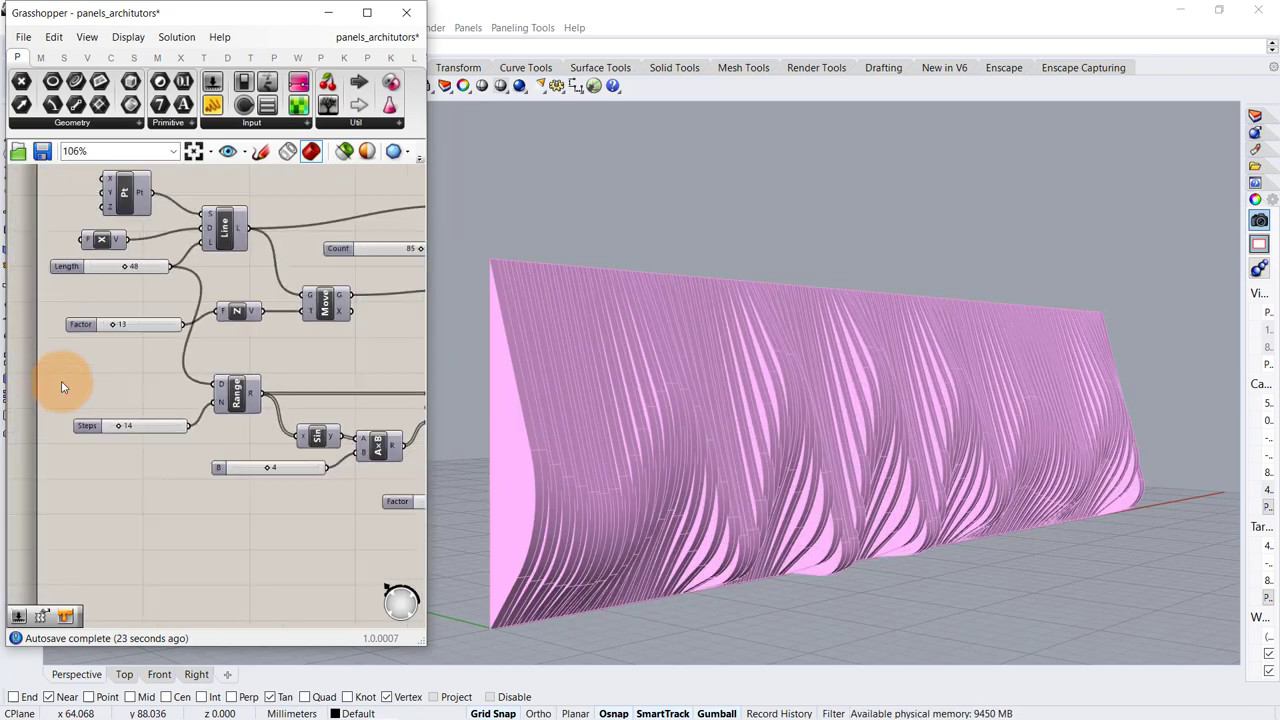
# - Add a white Colour Swatch below Merge and connect it to the Custom Preview's material input
pyautogui.scroll(7, 326, 386)
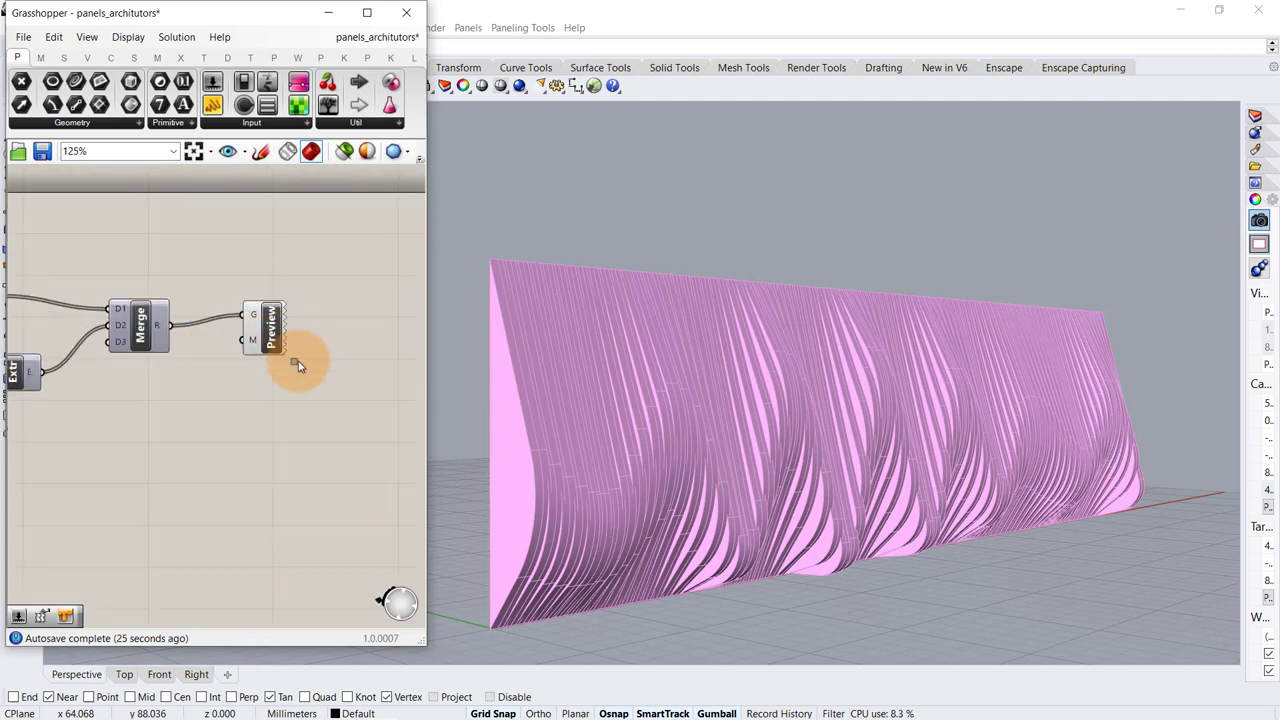
pyautogui.moveTo(276, 343); pyautogui.dragTo(287, 364)
pyautogui.scroll(3, 200, 398)
pyautogui.doubleClick(130, 424)
pyautogui.write('swa')
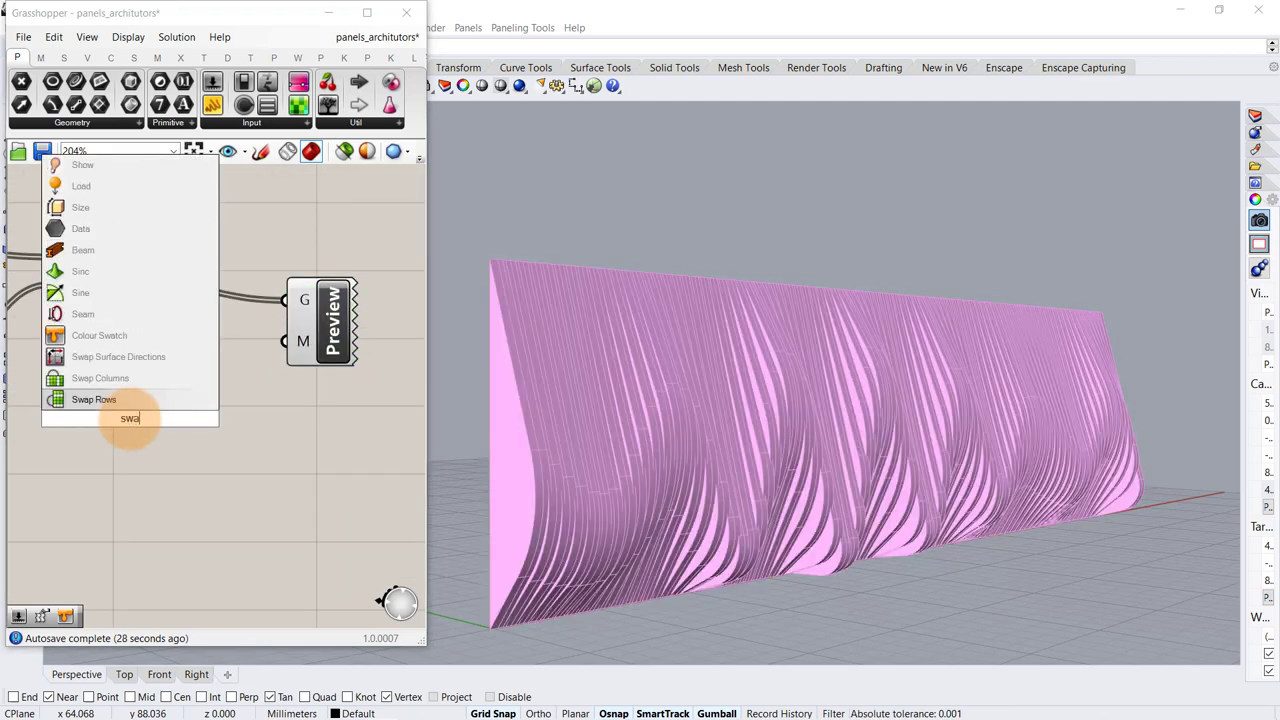
pyautogui.click(157, 420)
pyautogui.moveTo(194, 420); pyautogui.dragTo(290, 341)
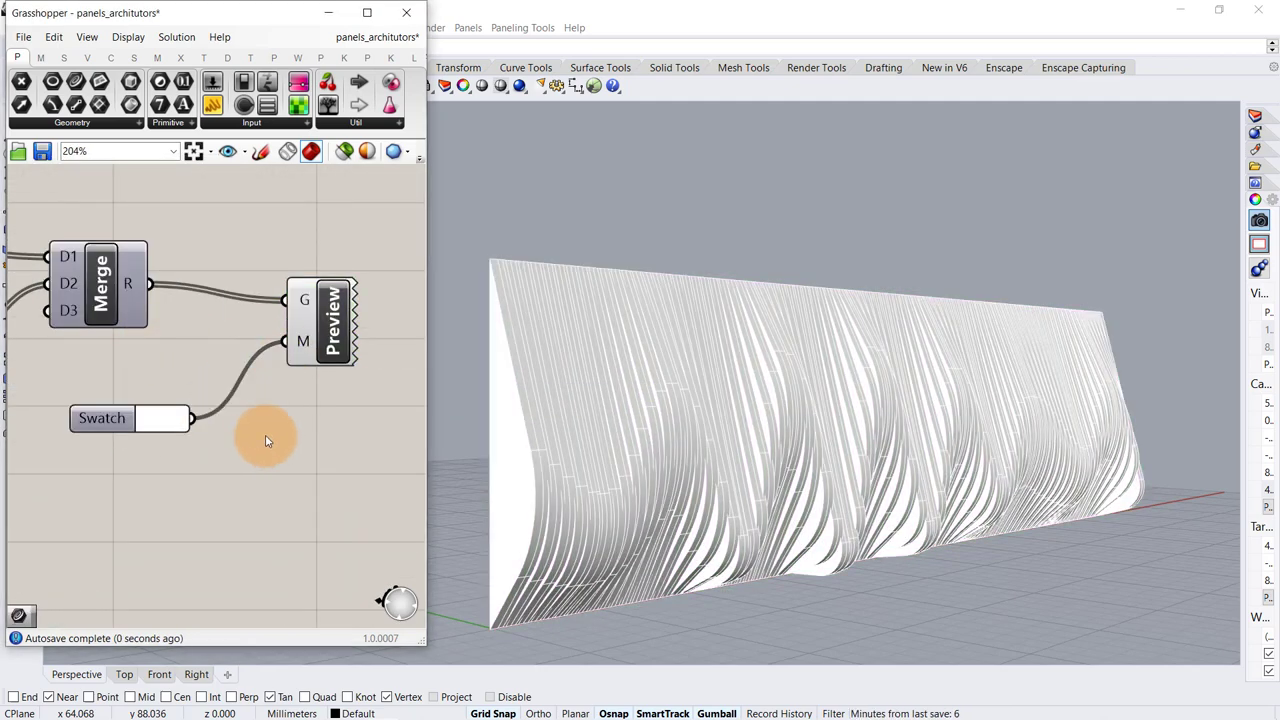
# - Minimize the Grasshopper window and switch the Perspective viewport to the Arctic display mode
pyautogui.click(328, 12)
pyautogui.click(117, 108)
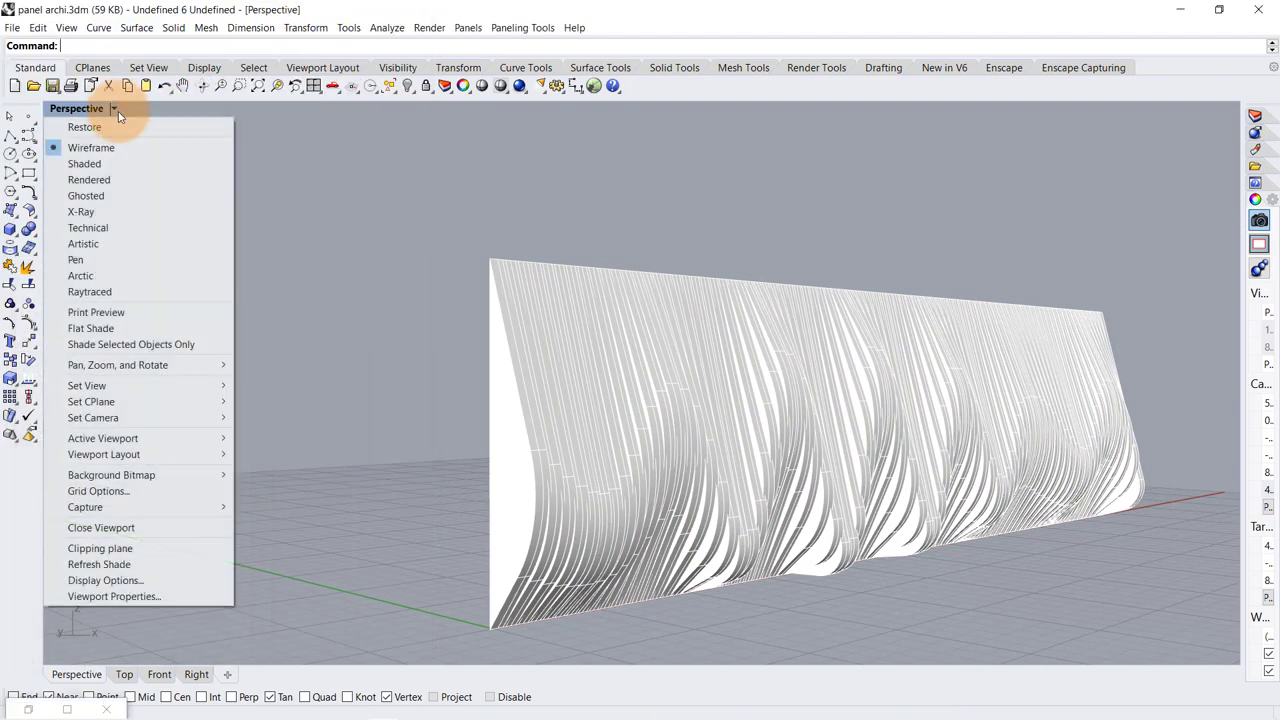
pyautogui.click(129, 177)
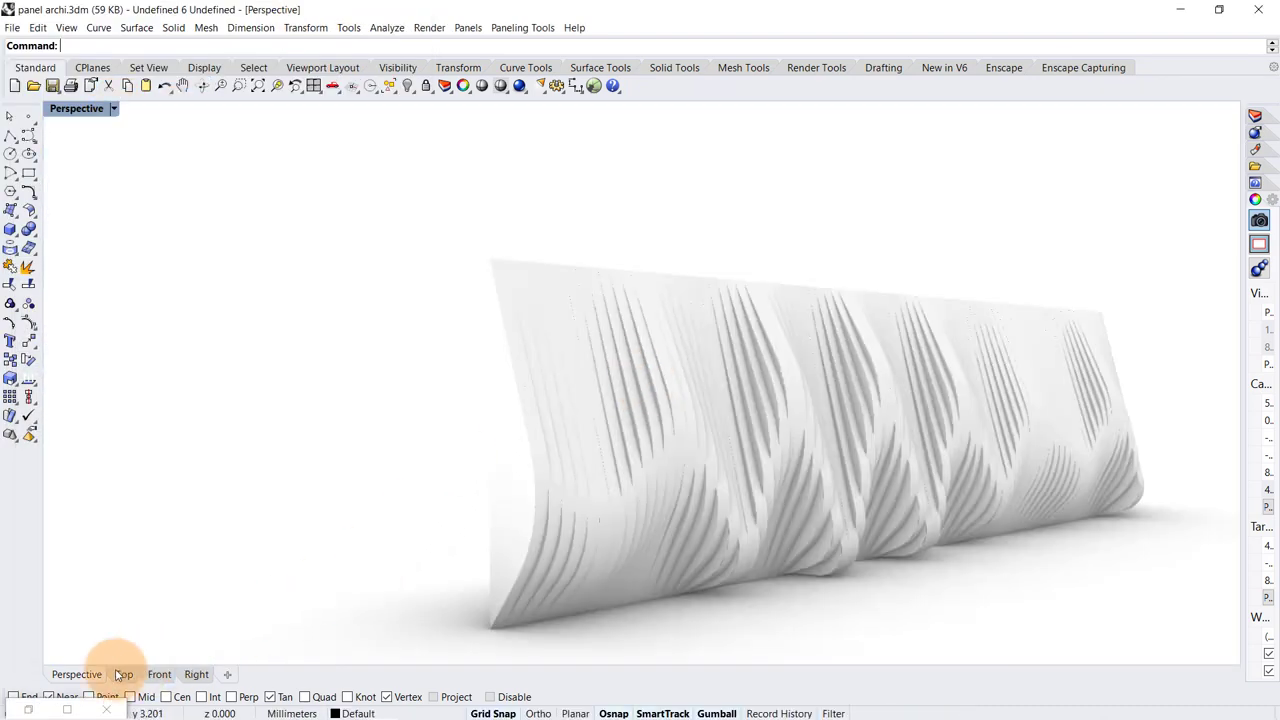
# - Restore the Grasshopper window and set the Divide components' Count slider to 94
pyautogui.click(28, 709)
pyautogui.scroll(-8, 185, 491)
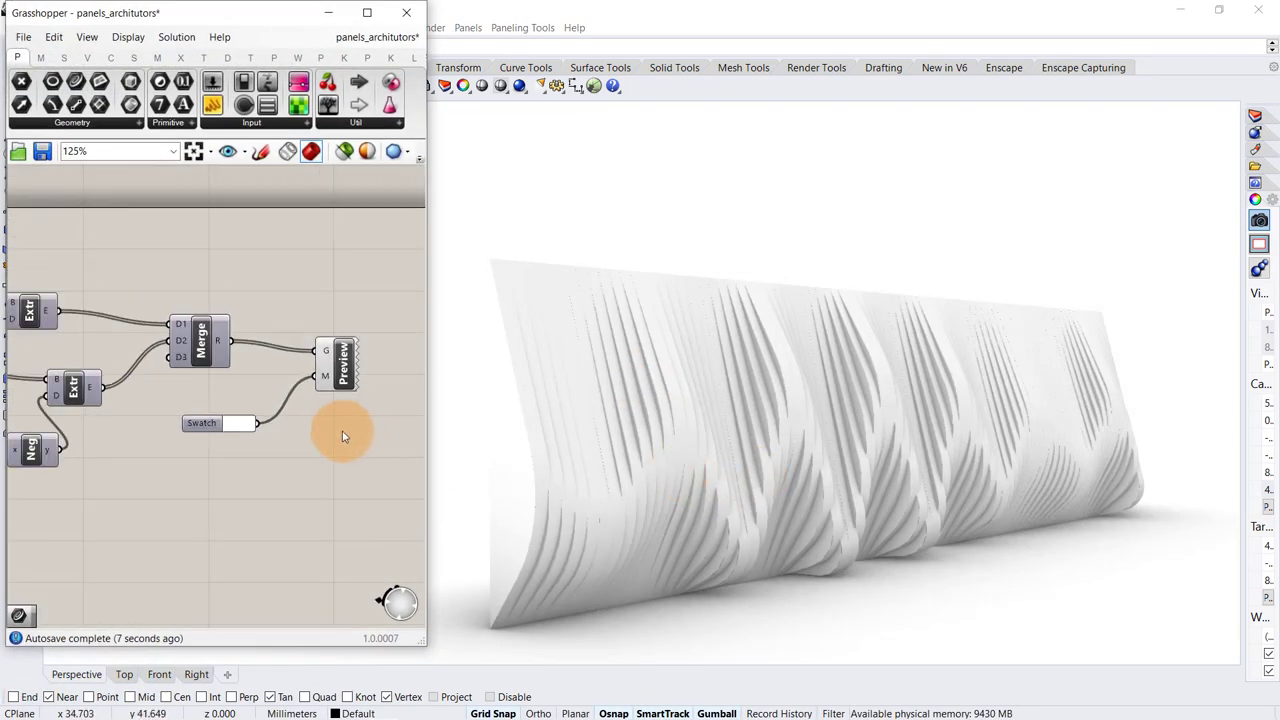
pyautogui.scroll(8, 128, 355)
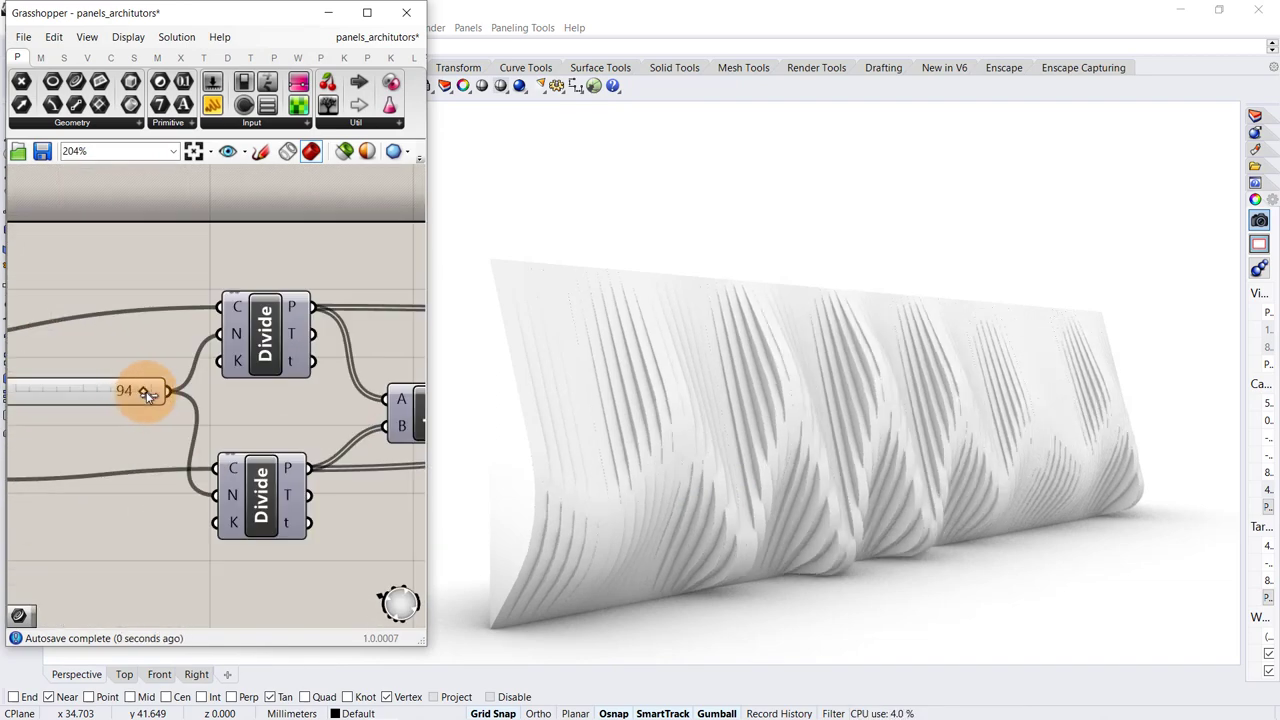
# - Set the Range's Steps slider to 8
pyautogui.scroll(-6, 170, 398)
pyautogui.scroll(4, 195, 418)
pyautogui.scroll(5, 198, 561)
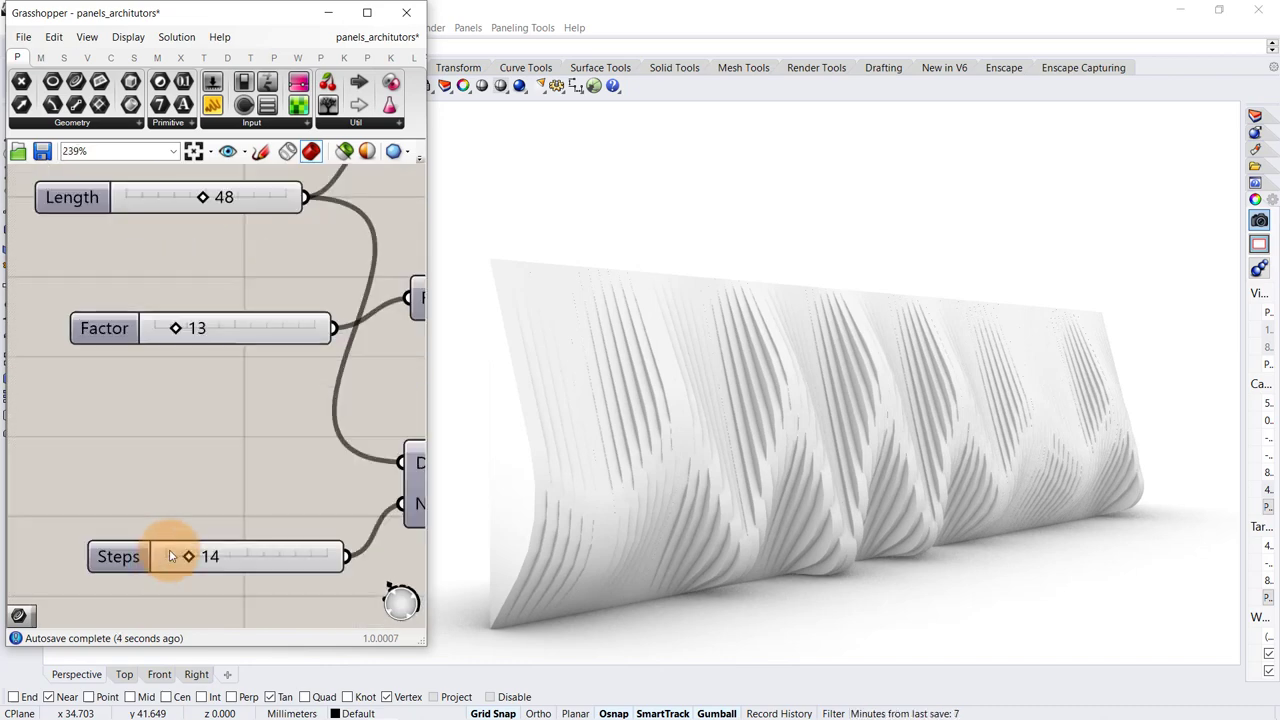
pyautogui.moveTo(186, 563); pyautogui.dragTo(181, 562)
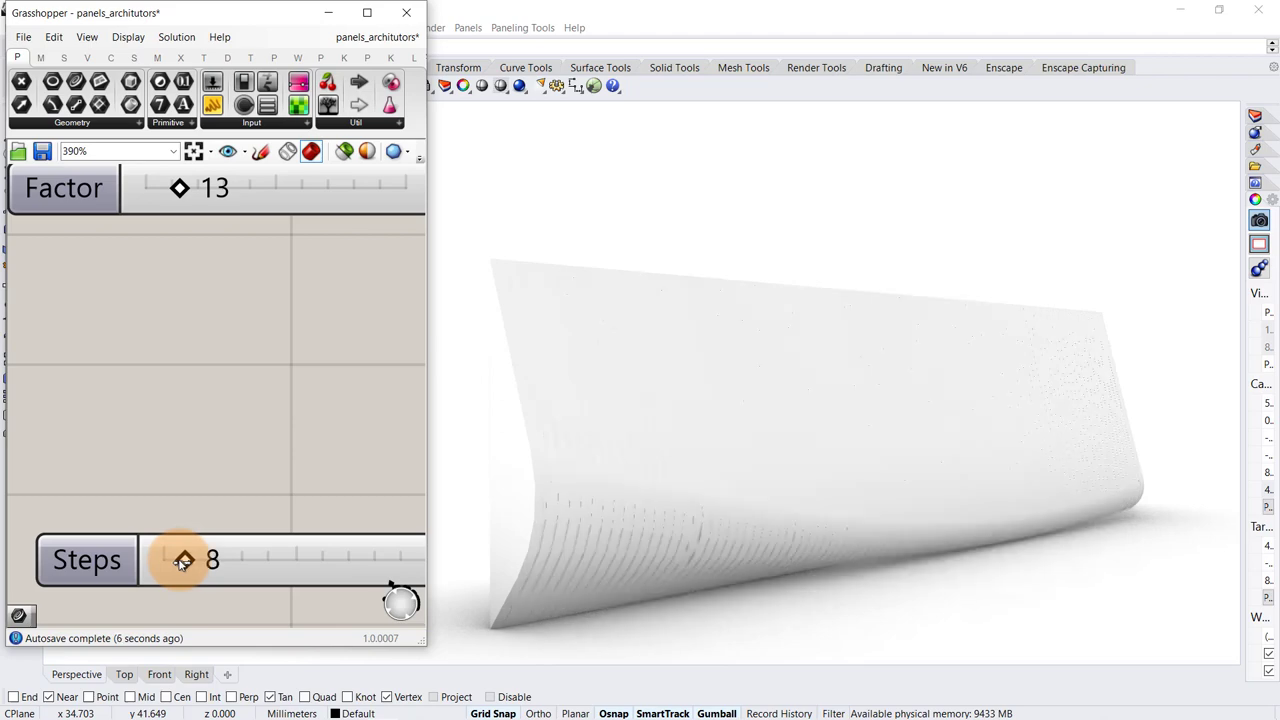
# - Set the Factor slider feeding the Z vector to 16 and the line's Length slider to 42
pyautogui.scroll(-4, 259, 461)
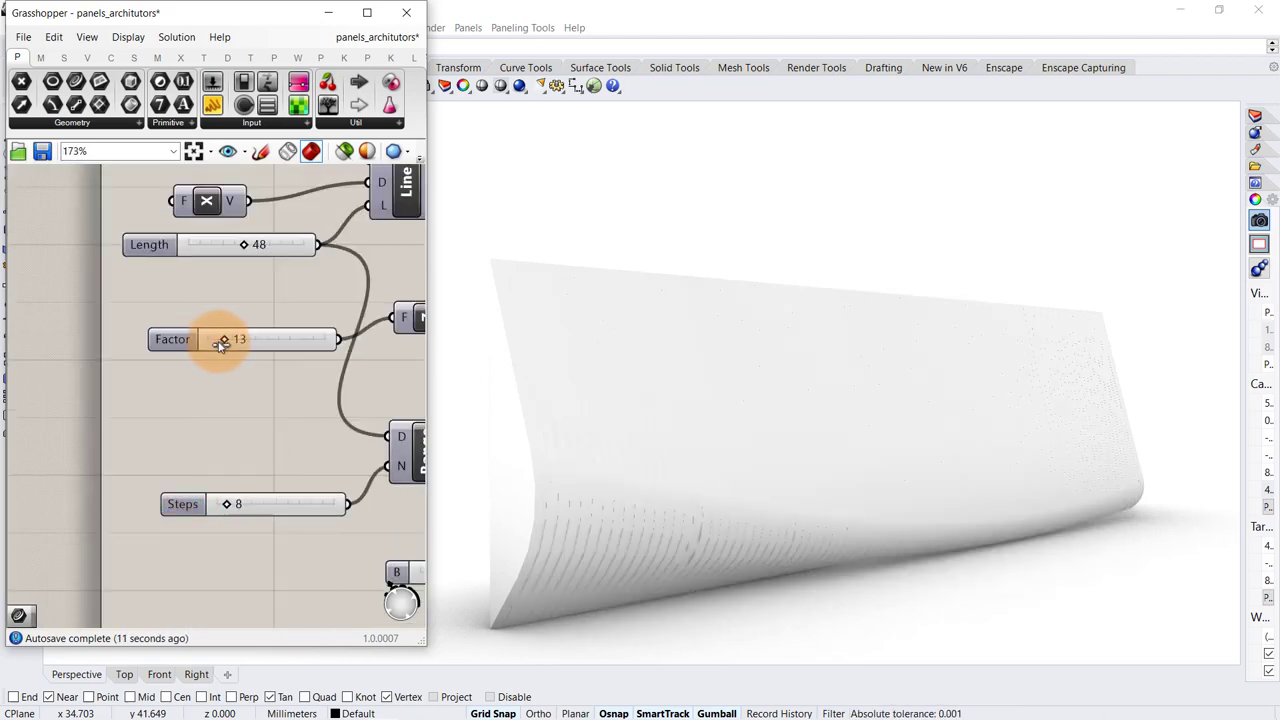
pyautogui.moveTo(216, 345); pyautogui.dragTo(229, 347)
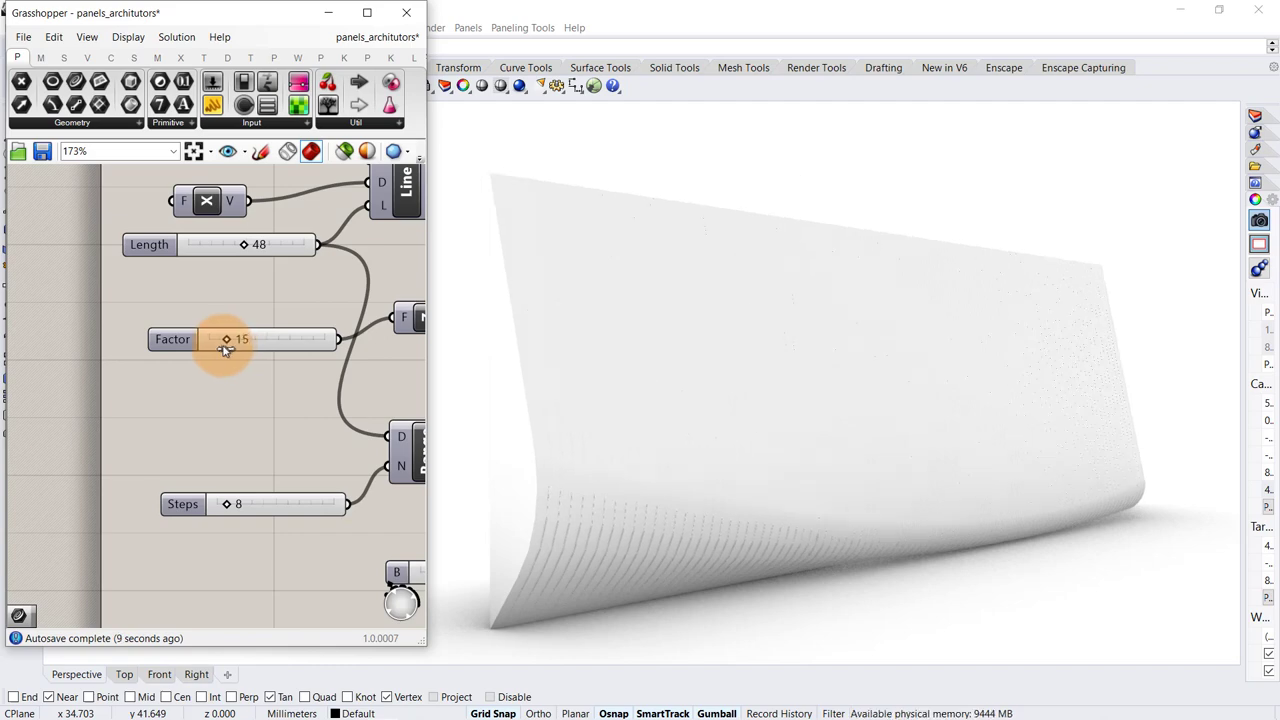
pyautogui.moveTo(224, 348); pyautogui.dragTo(231, 346)
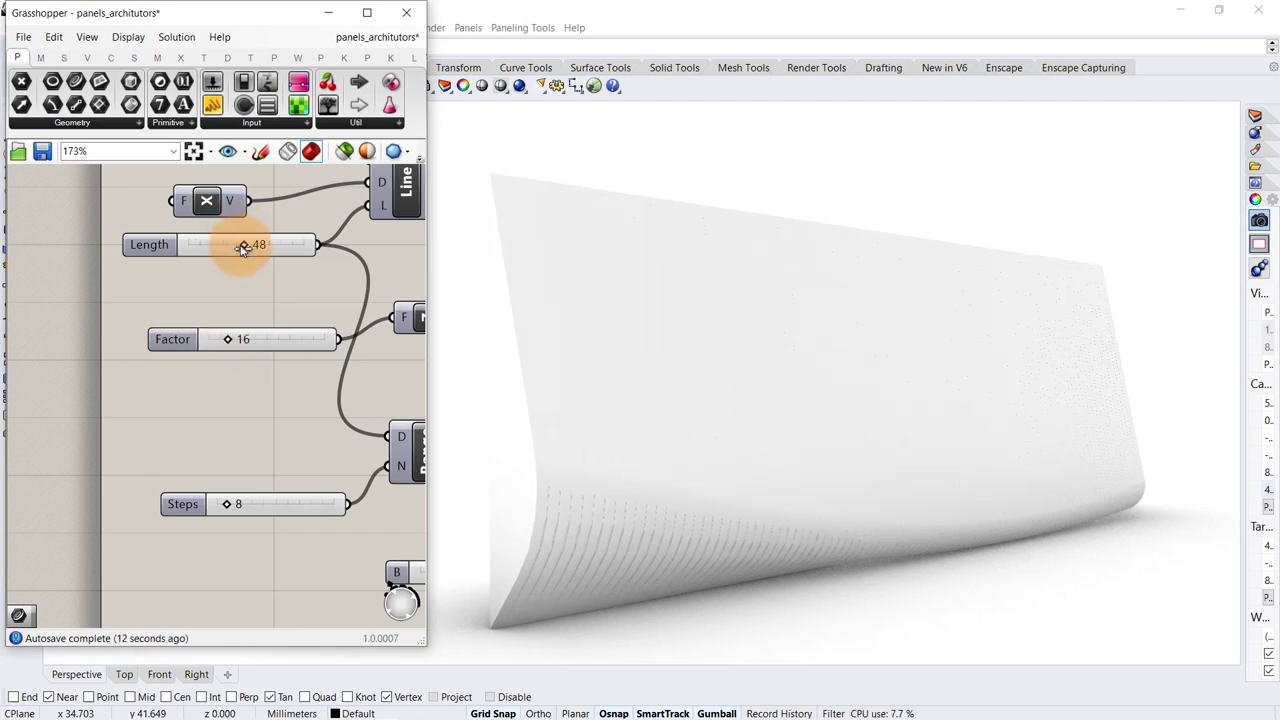
pyautogui.moveTo(235, 249)
pyautogui.mouseDown()
pyautogui.moveTo(206, 250)
pyautogui.moveTo(236, 253)
pyautogui.mouseUp()
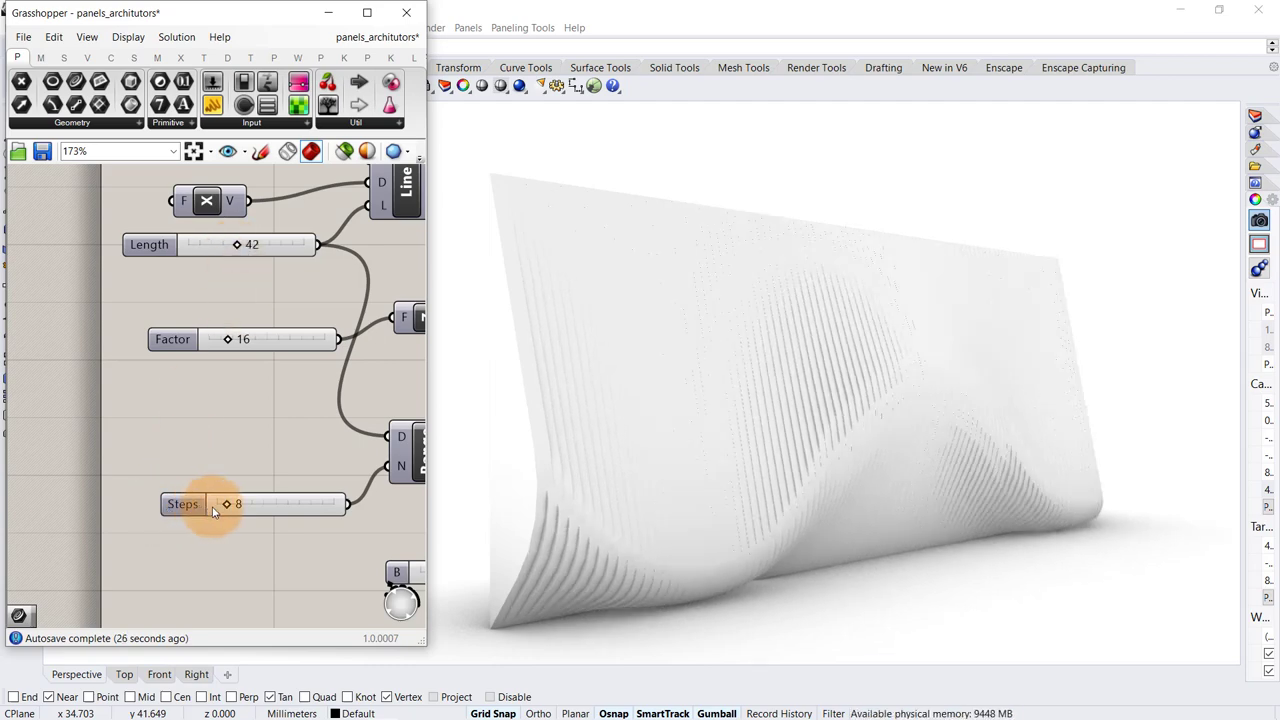
# - Move and widen the Steps slider for finer control, and set the Range's steps to 5
pyautogui.moveTo(290, 513); pyautogui.dragTo(180, 513)
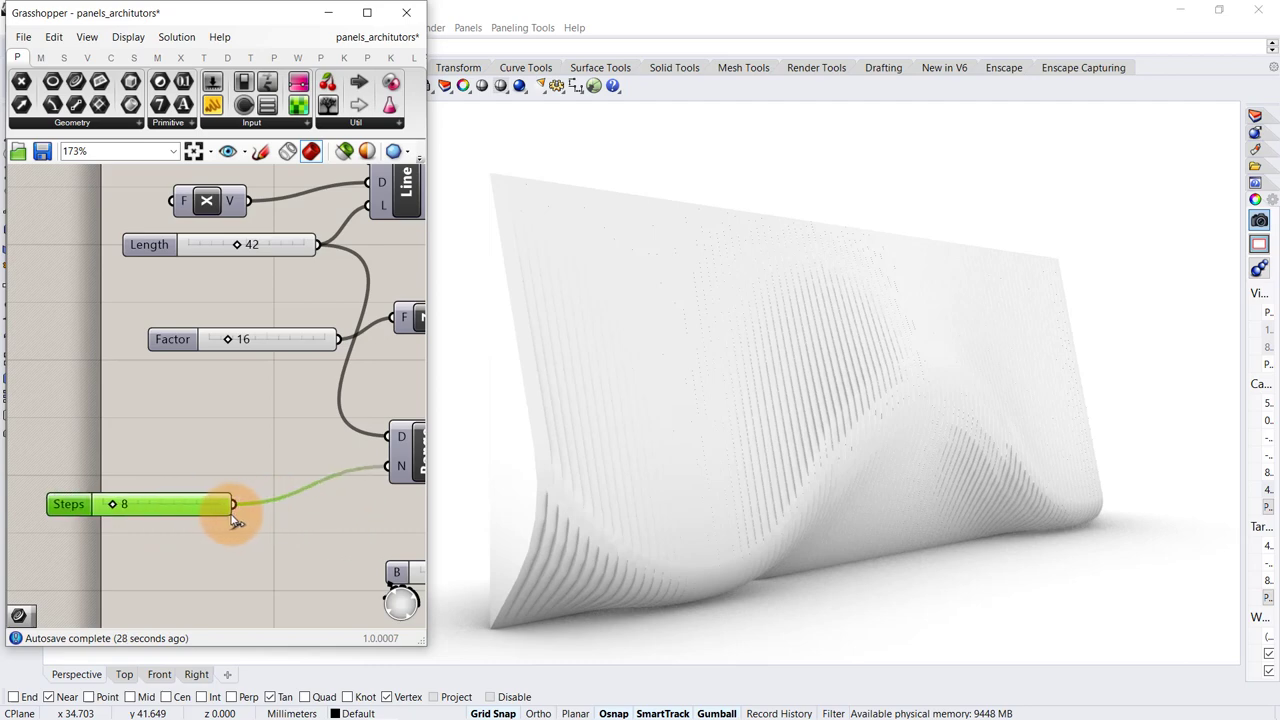
pyautogui.scroll(5, 150, 505)
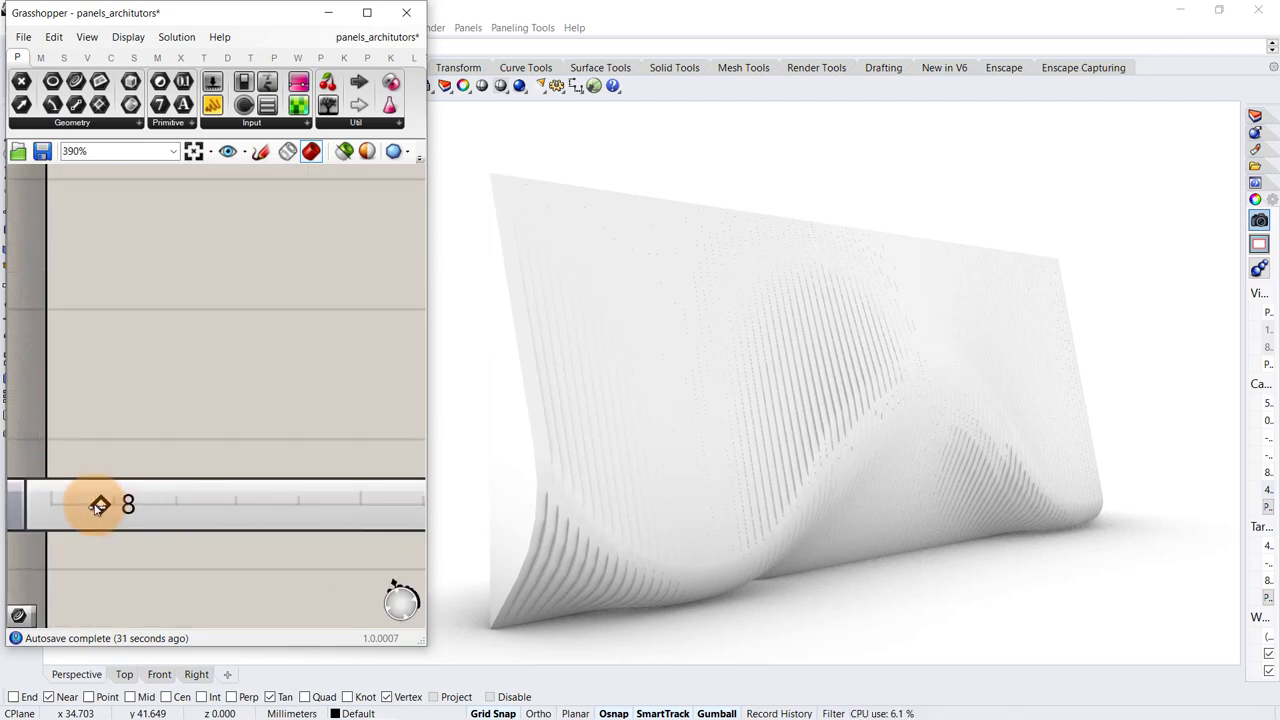
pyautogui.moveTo(88, 507); pyautogui.dragTo(181, 517)
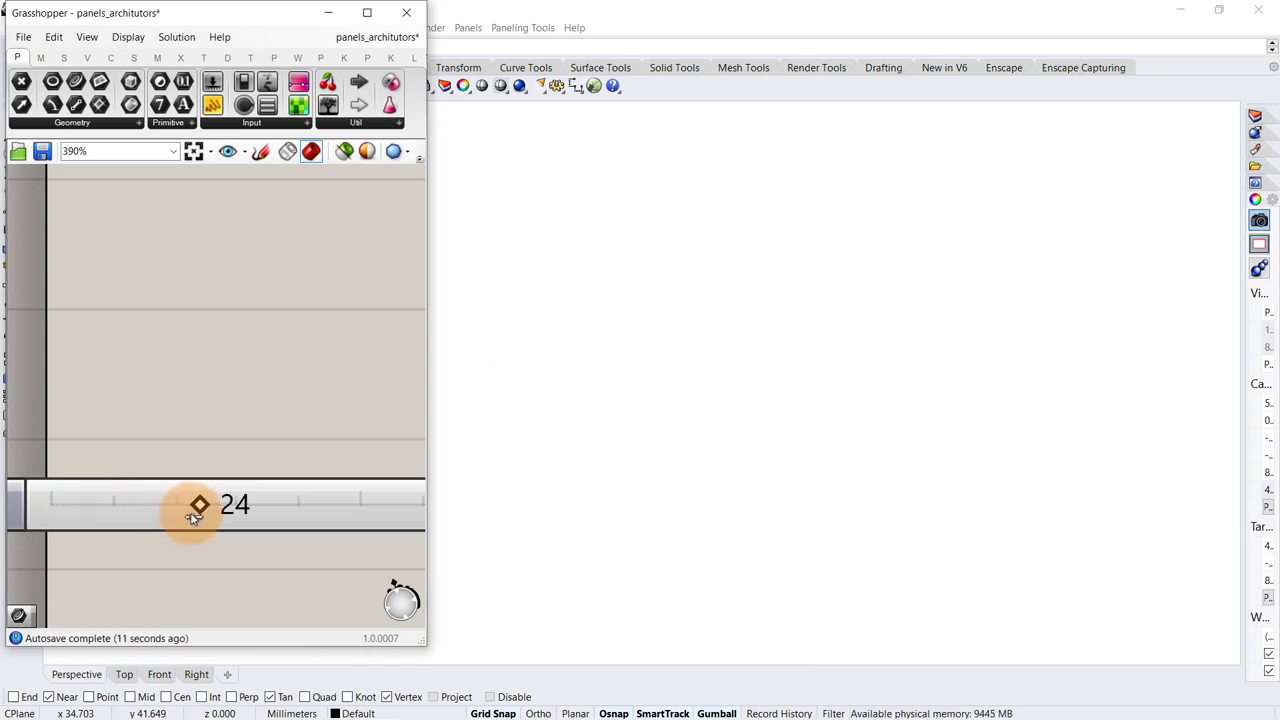
pyautogui.moveTo(160, 514); pyautogui.dragTo(124, 514)
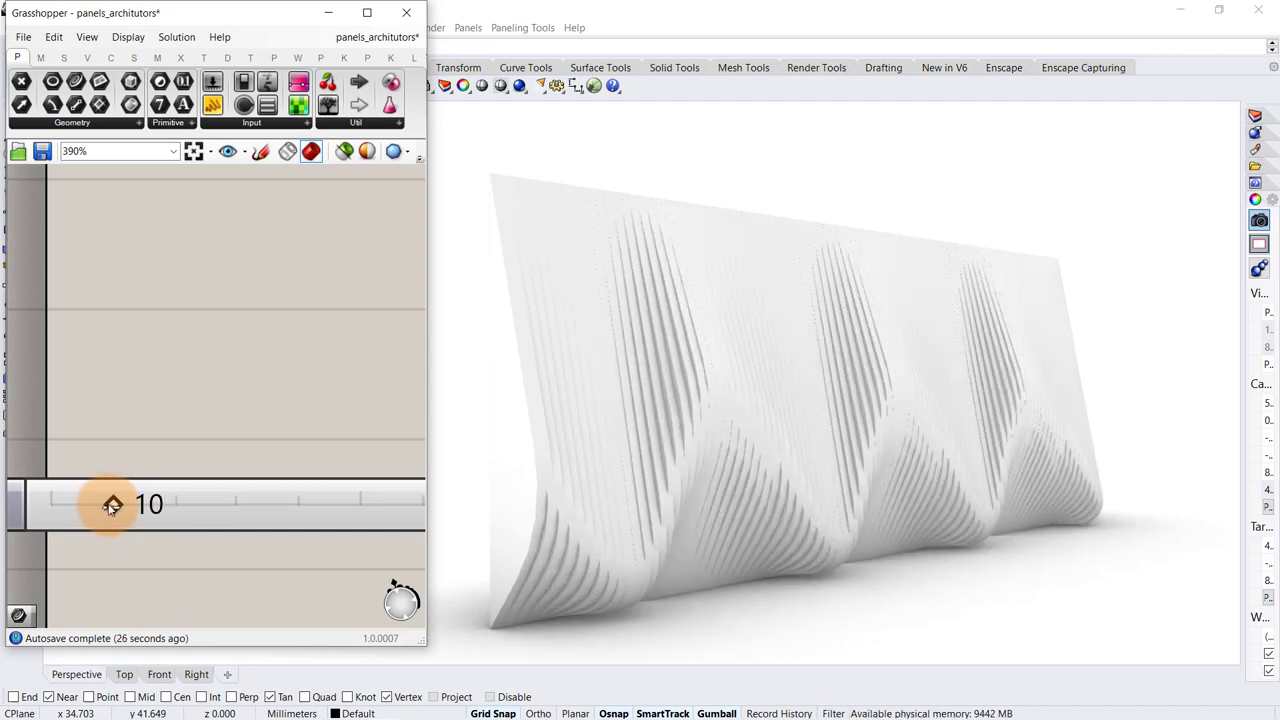
pyautogui.scroll(-2, 163, 418)
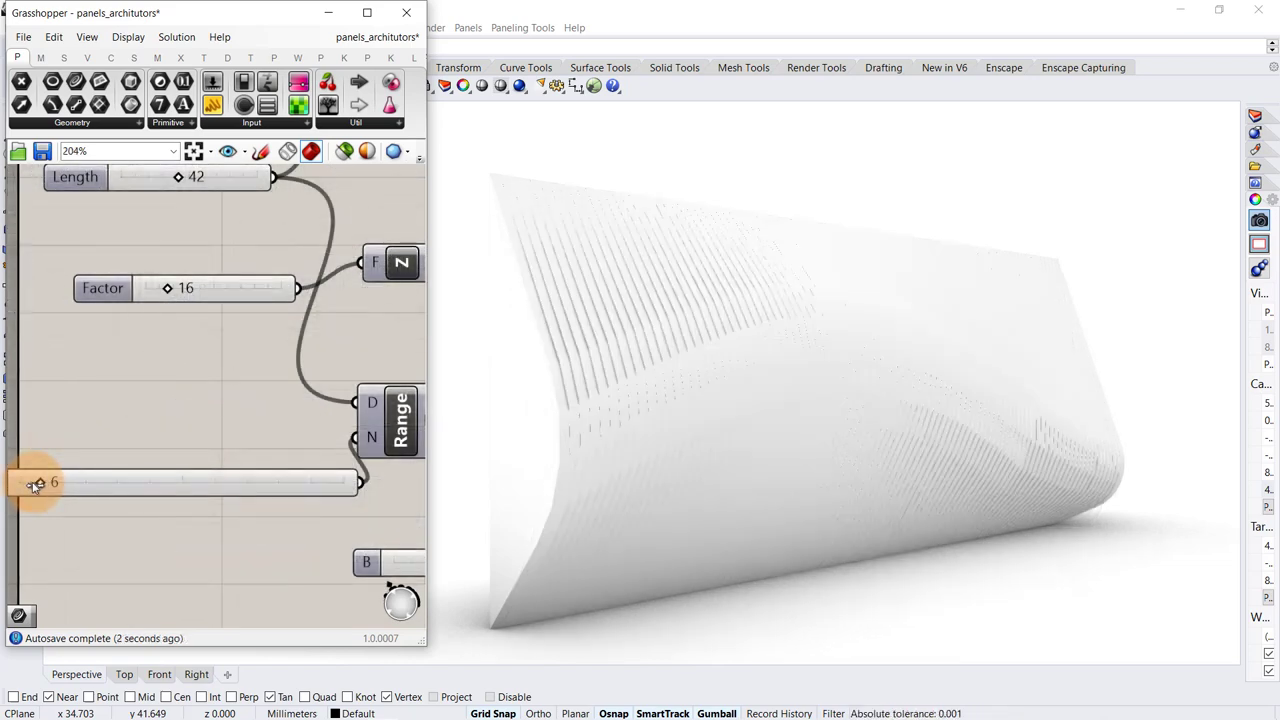
pyautogui.moveTo(39, 486); pyautogui.dragTo(32, 486)
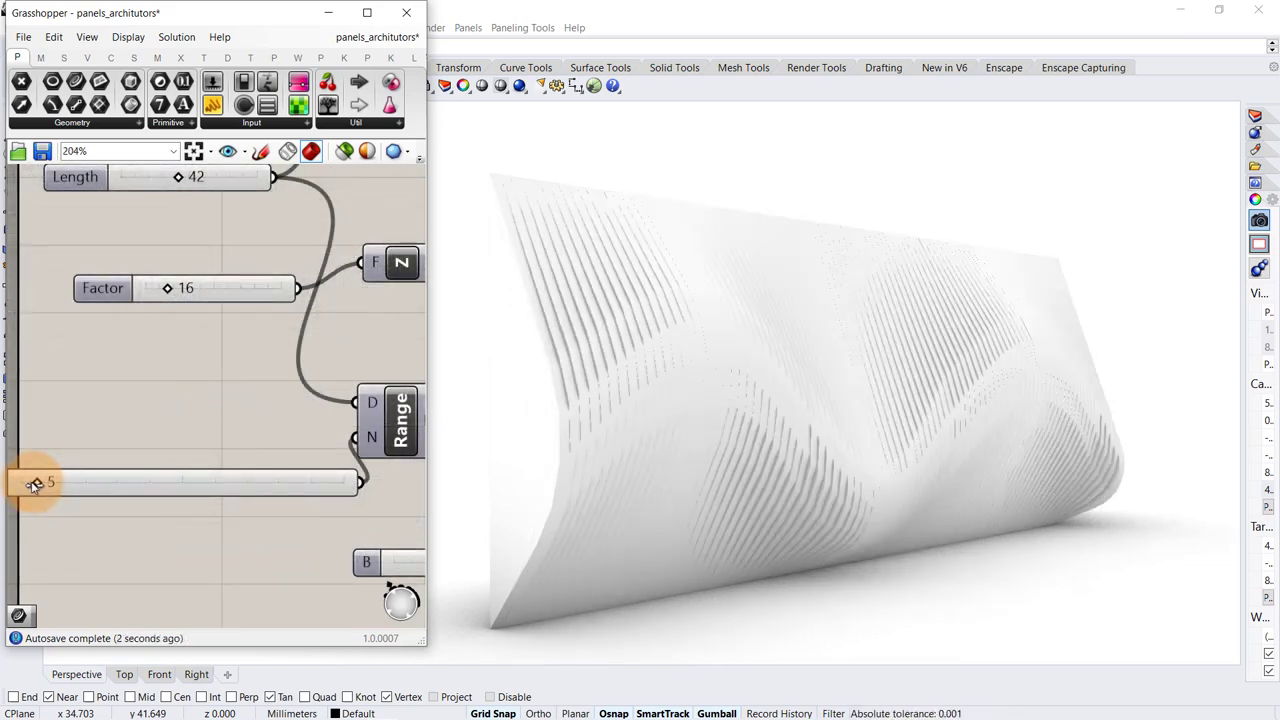
# - Set the Fillet component's Radius slider to 1.48 to sharpen the panel bends
pyautogui.scroll(-7, 49, 417)
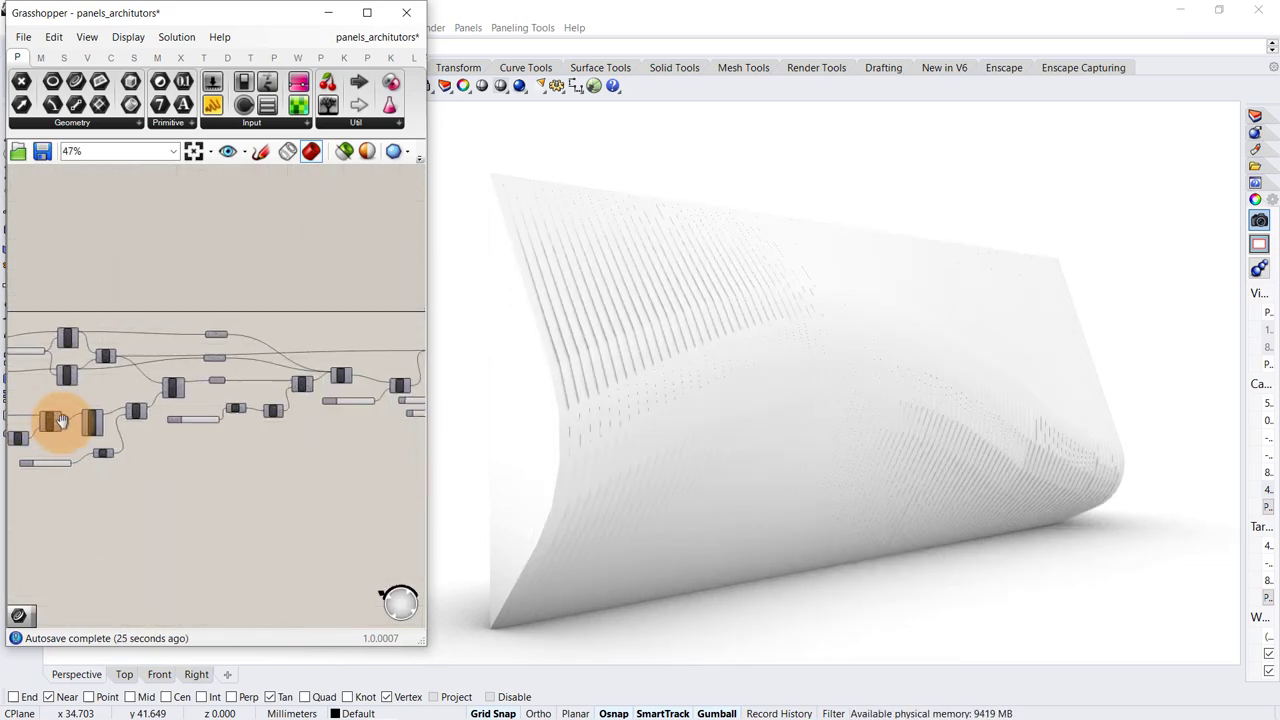
pyautogui.scroll(5, 270, 411)
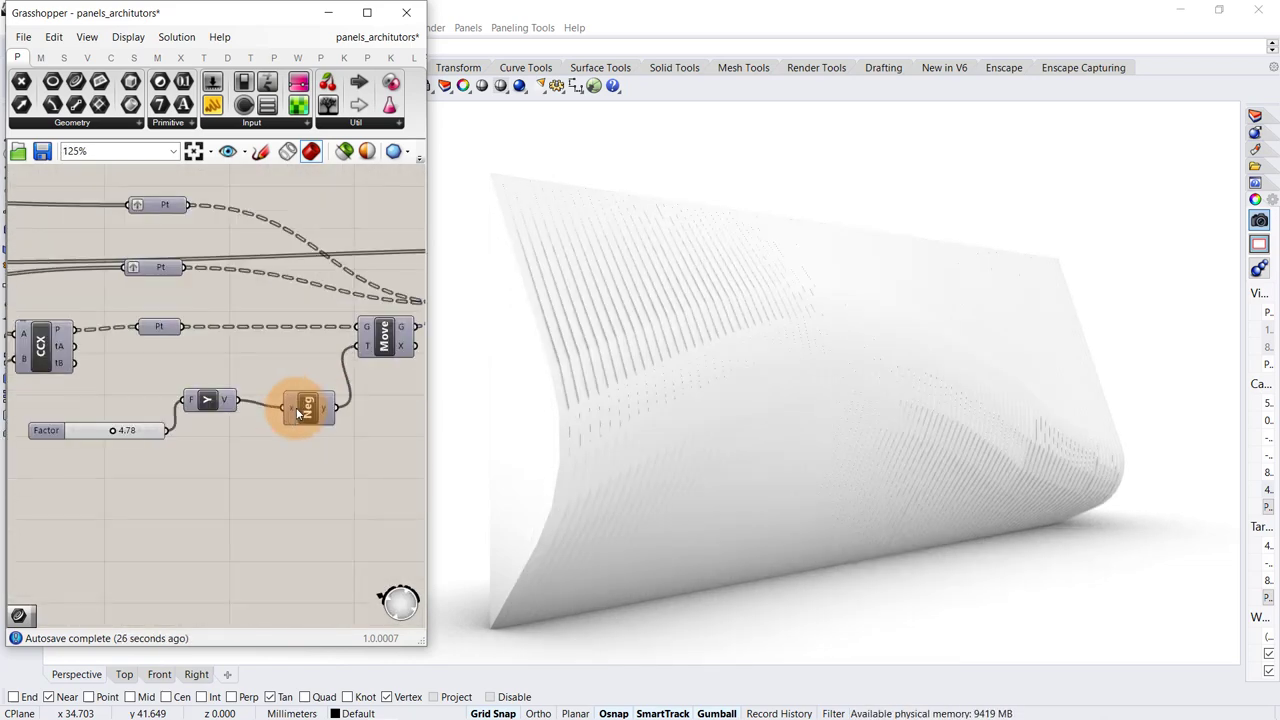
pyautogui.moveTo(205, 407); pyautogui.dragTo(0, 432, button='right')
pyautogui.scroll(3, 680, 399)
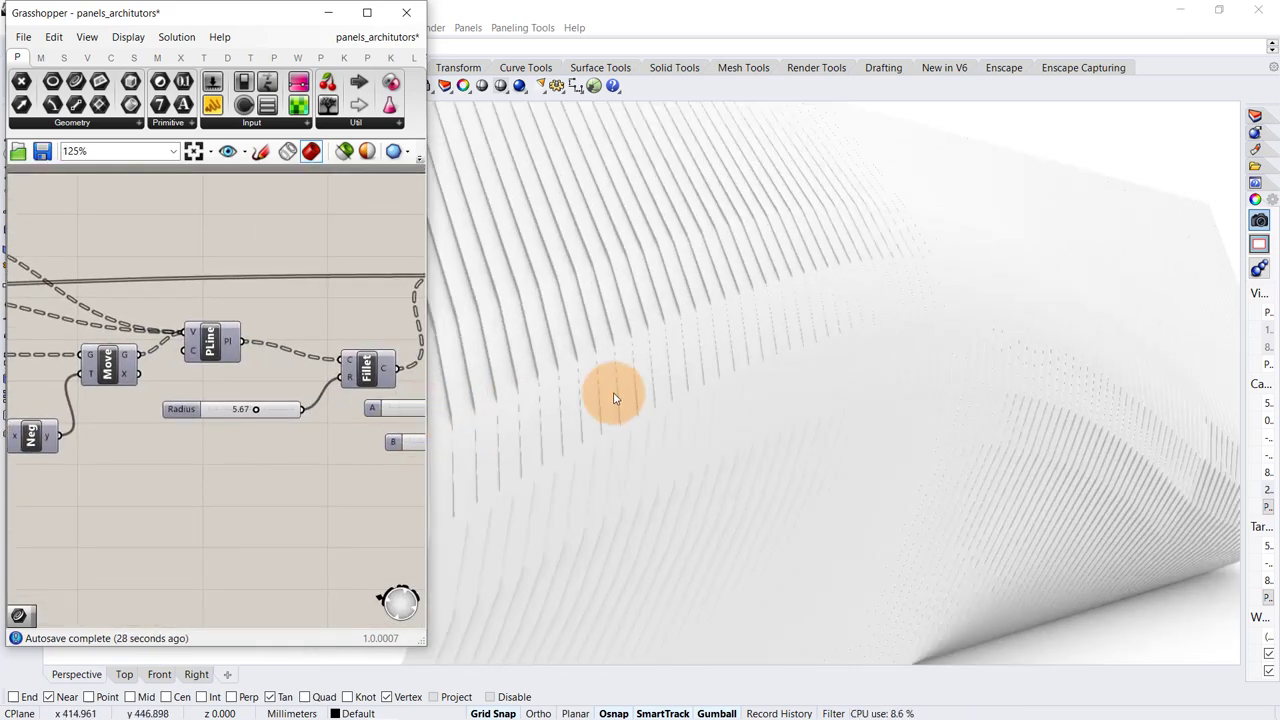
pyautogui.scroll(-5, 650, 395)
pyautogui.scroll(5, 268, 425)
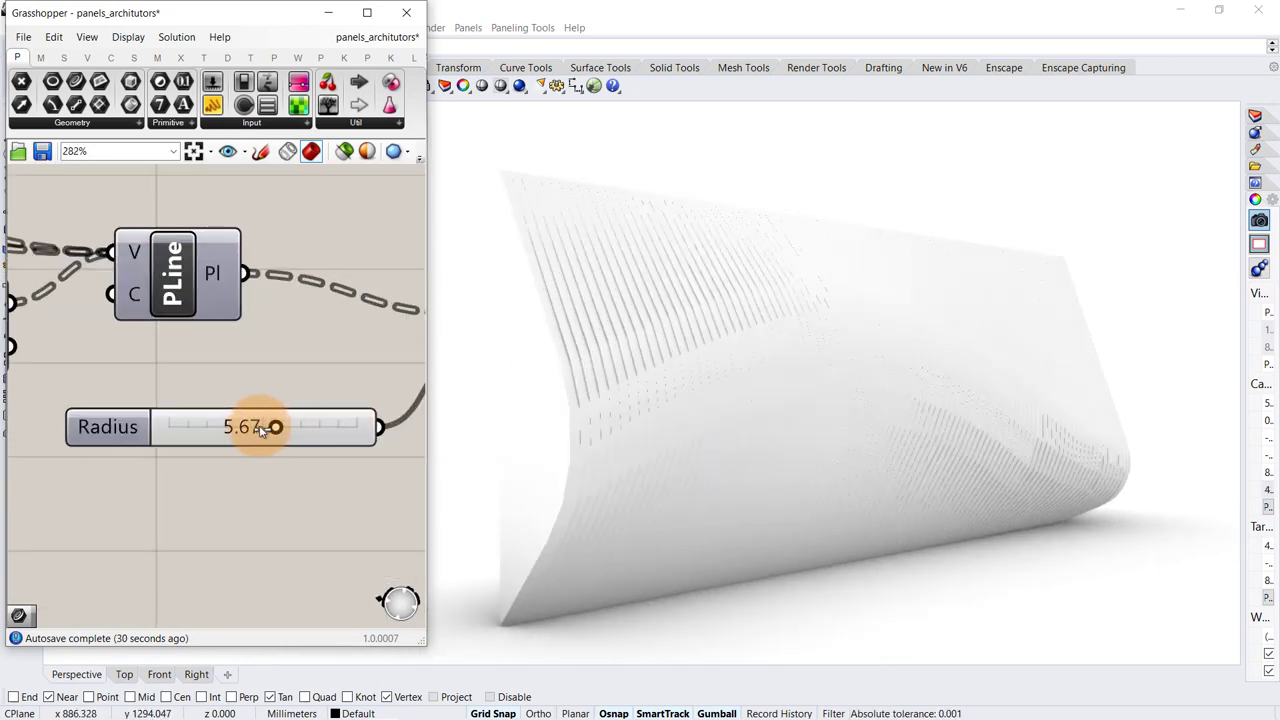
pyautogui.moveTo(228, 427); pyautogui.dragTo(214, 427)
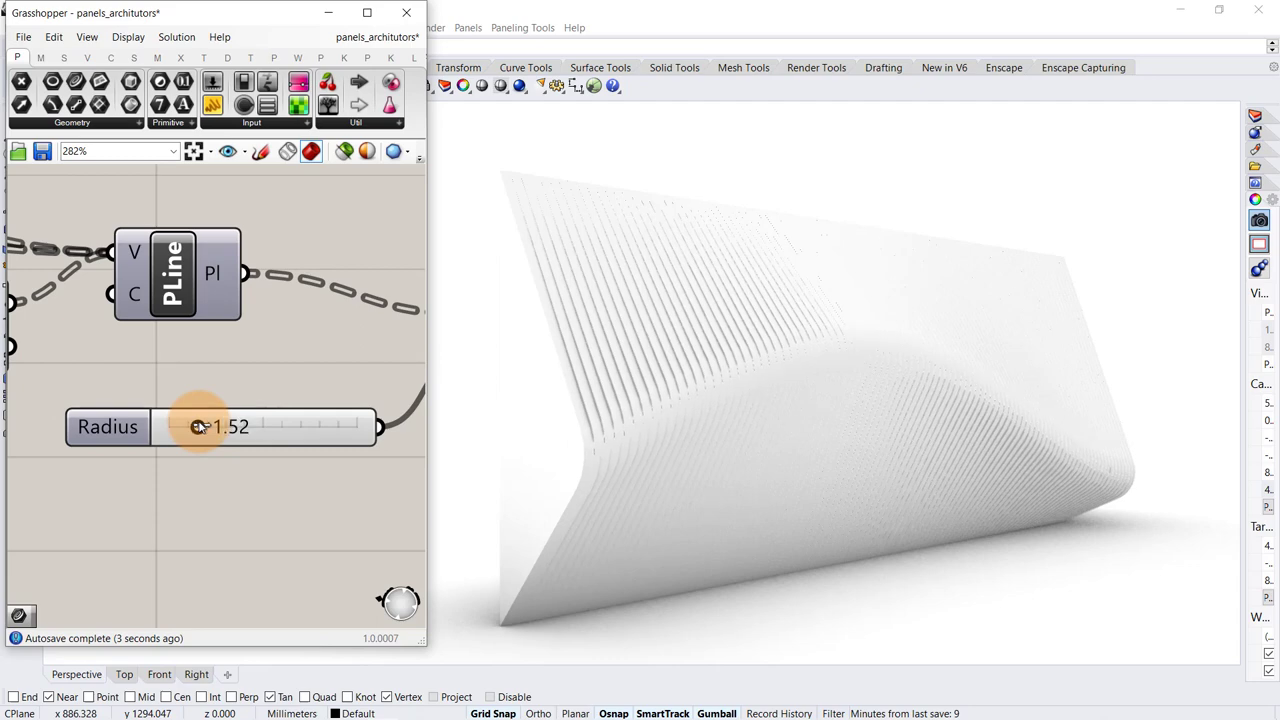
pyautogui.scroll(-10, 198, 427)
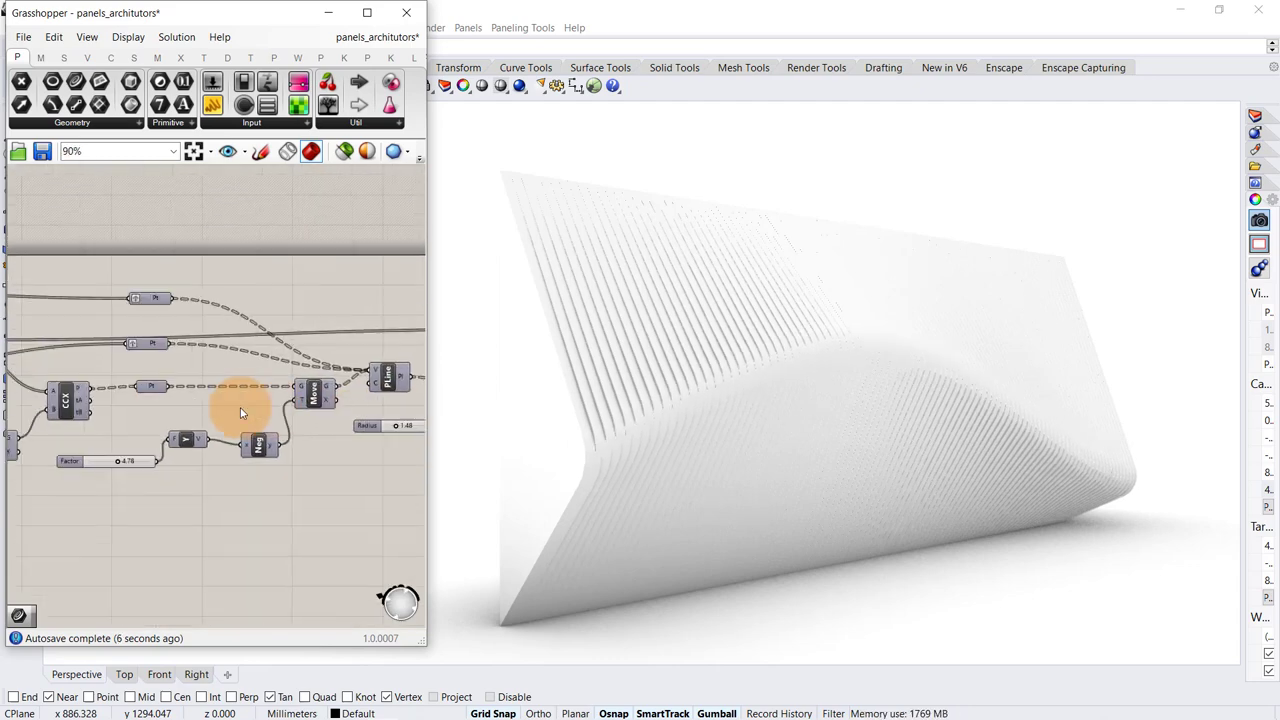
# - Set the Range's Steps slider to 11
pyautogui.scroll(10, 149, 478)
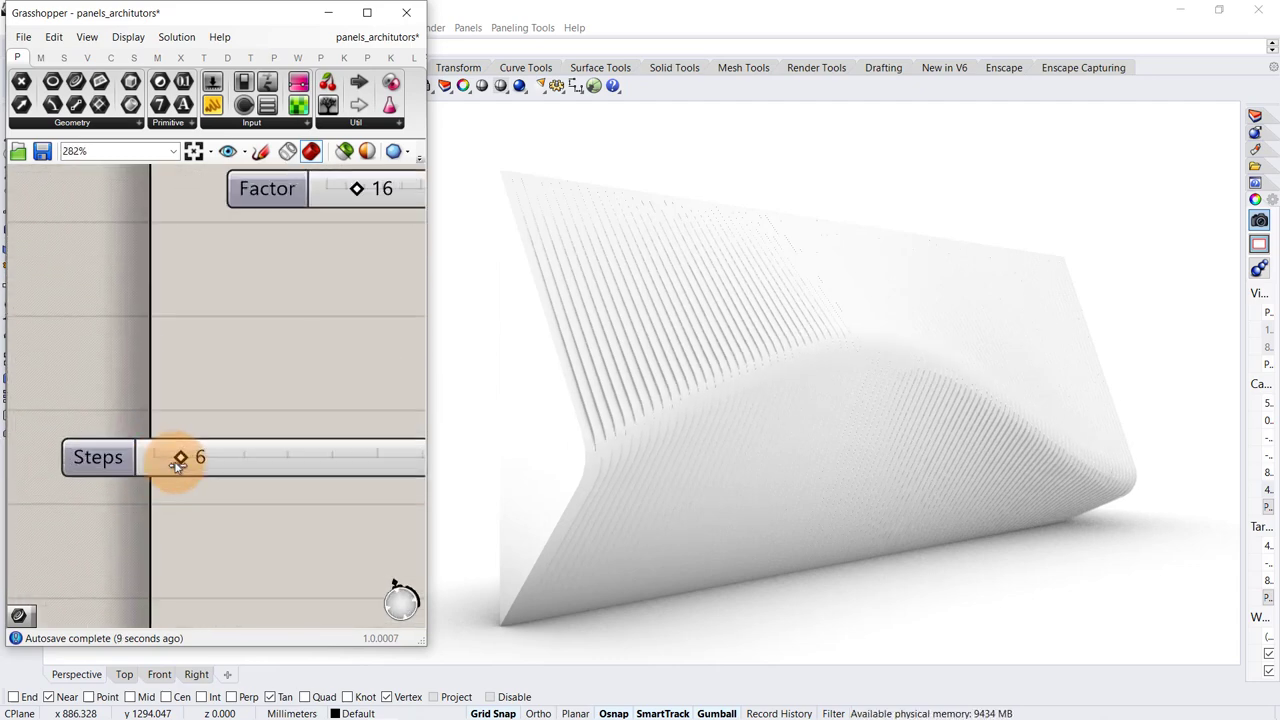
pyautogui.moveTo(190, 462); pyautogui.dragTo(201, 460)
pyautogui.scroll(-2, 251, 391)
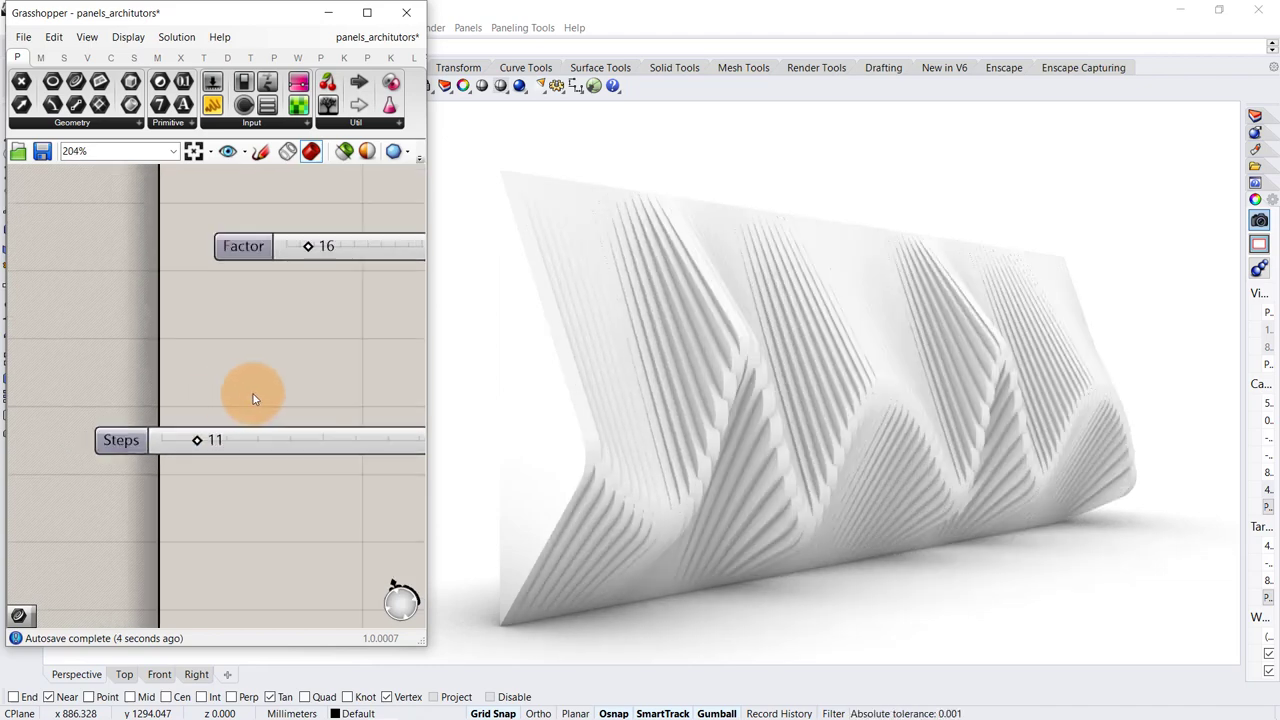
# - Set the Factor slider that feeds the two X unit vectors to 0.17 to make the panels thinner
pyautogui.scroll(-8, 72, 415)
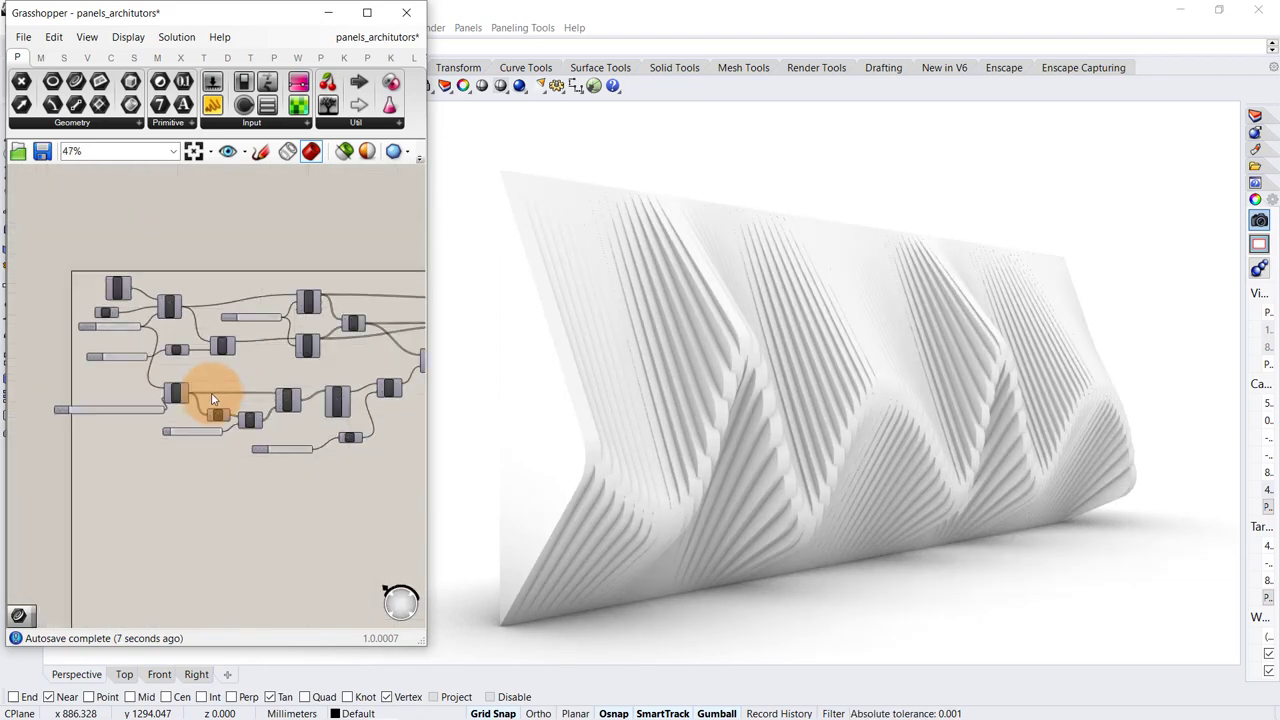
pyautogui.scroll(5, 334, 400)
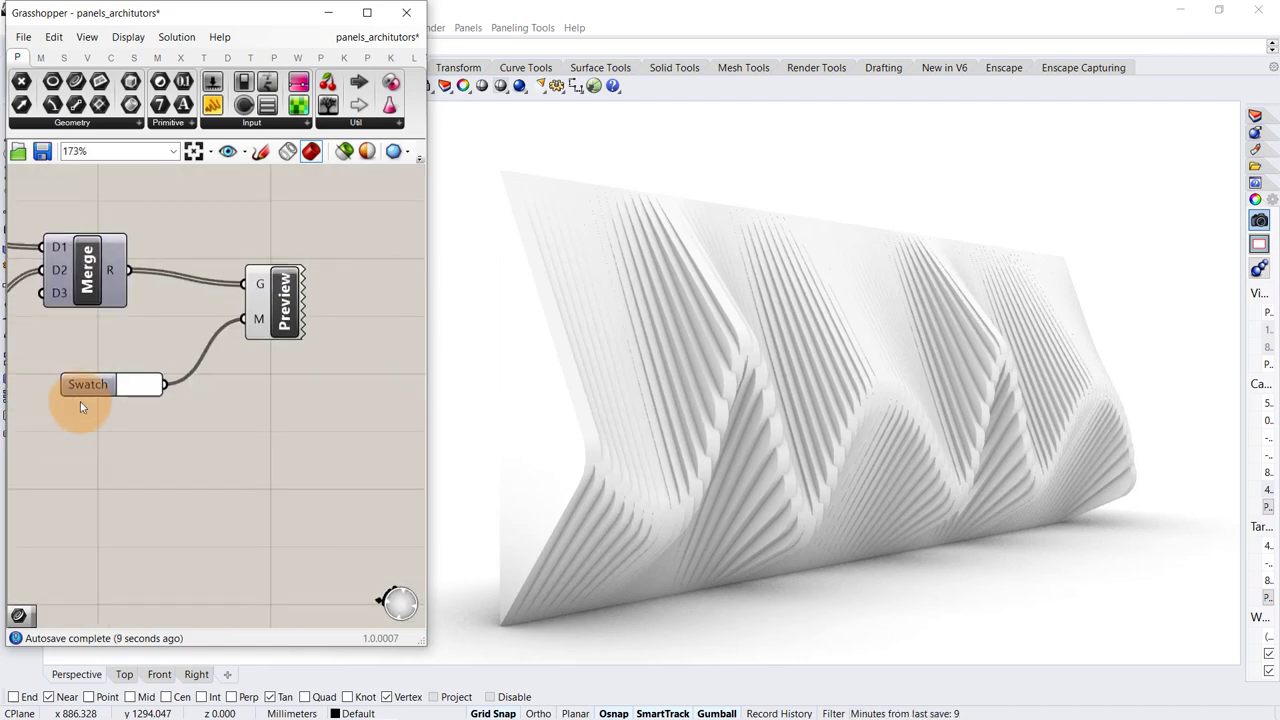
pyautogui.moveTo(142, 402); pyautogui.dragTo(400, 396, button='right')
pyautogui.scroll(4, 192, 428)
pyautogui.scroll(-2, 194, 432)
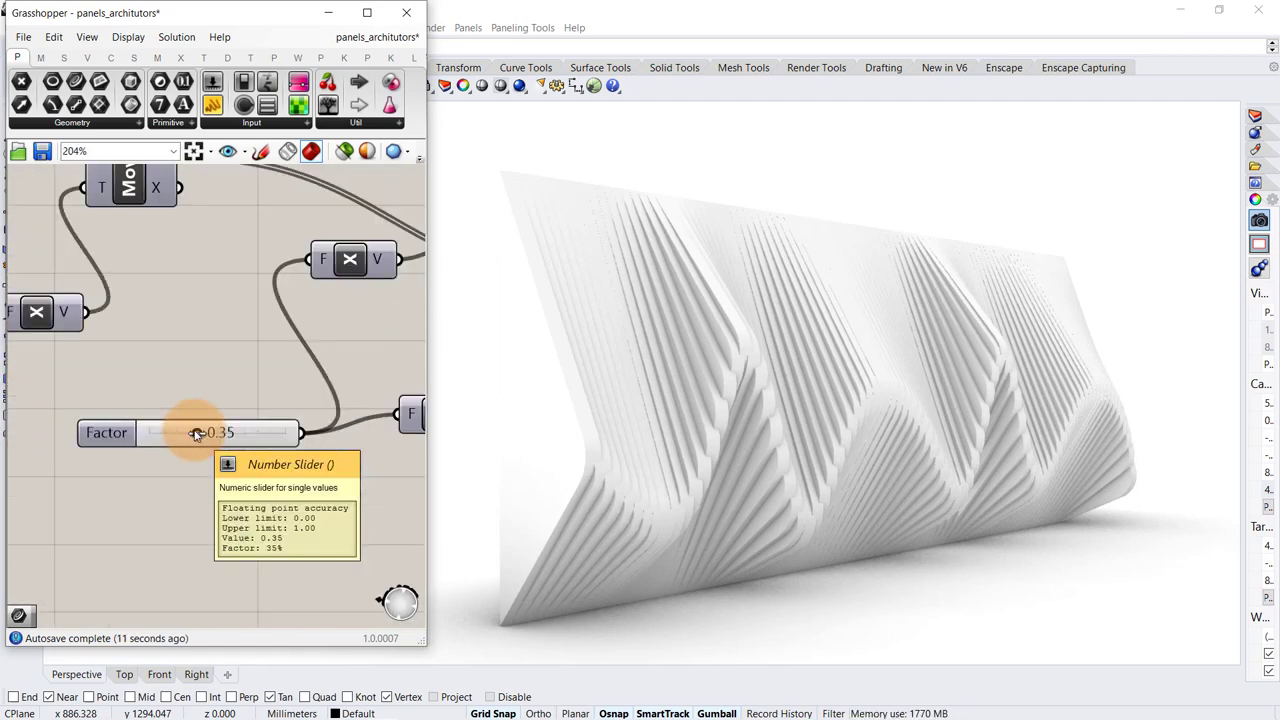
pyautogui.scroll(-3, 196, 433)
pyautogui.scroll(3, 200, 420)
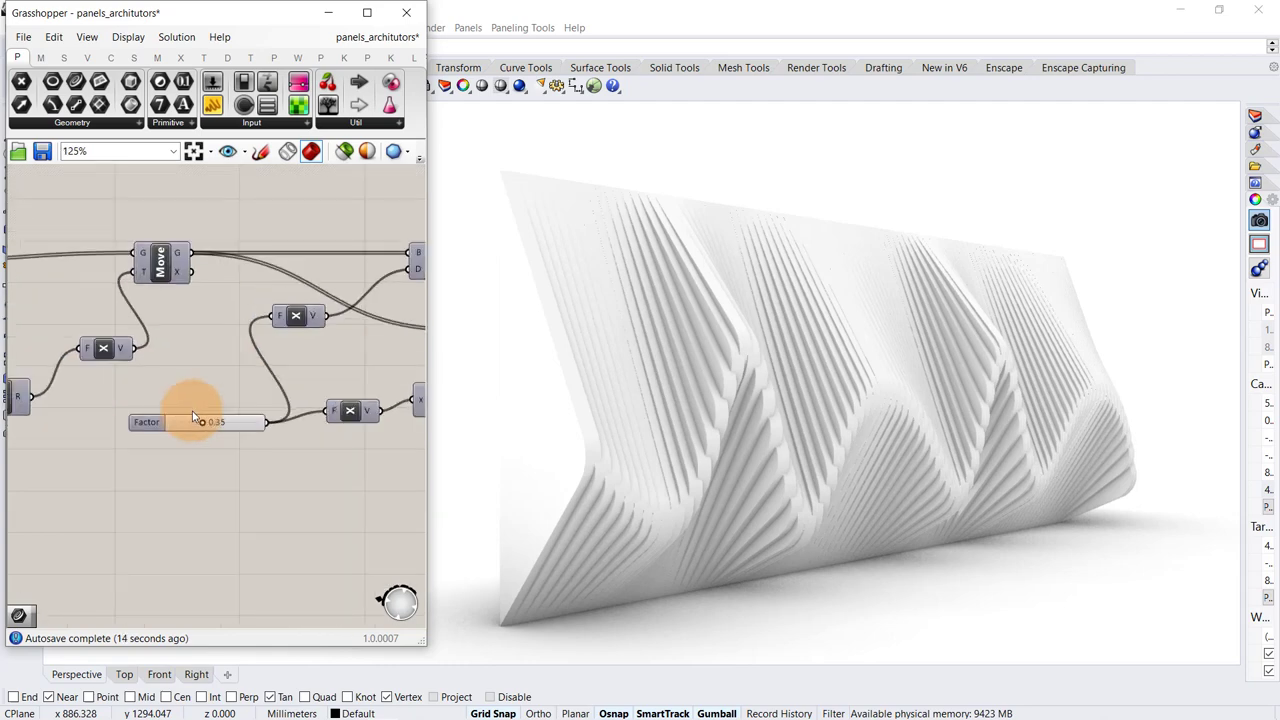
pyautogui.moveTo(198, 425); pyautogui.dragTo(186, 426)
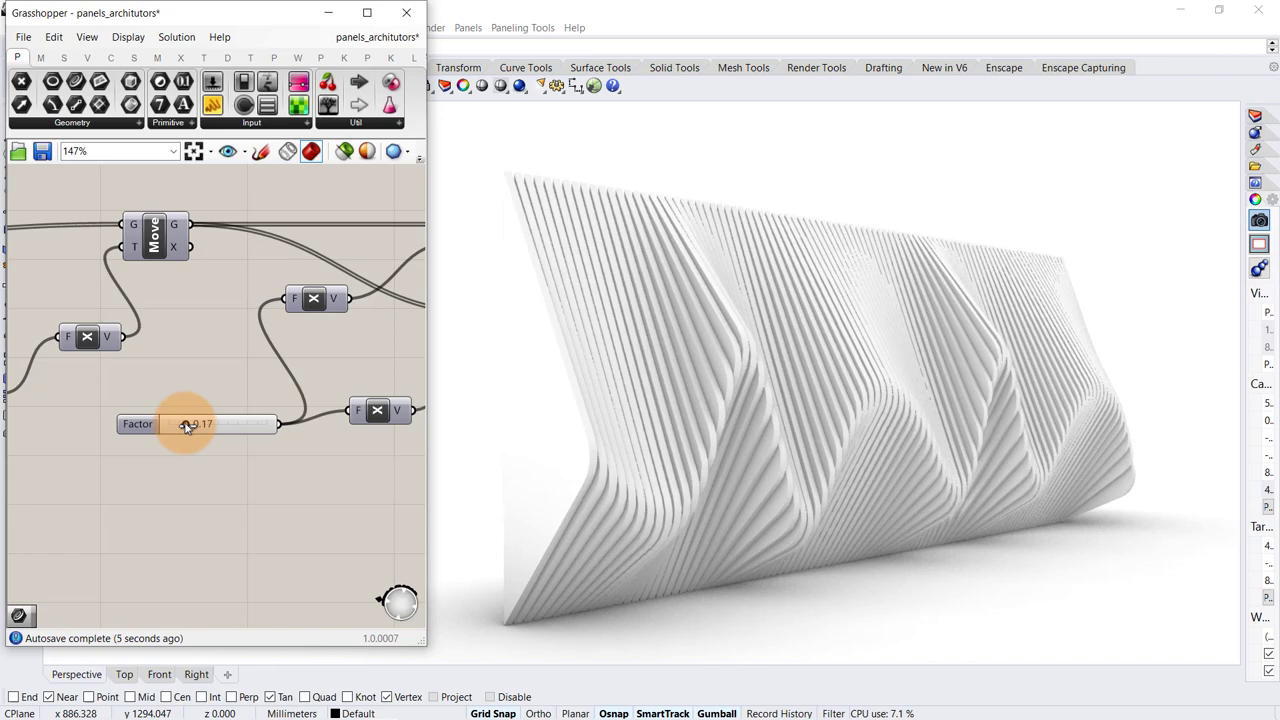
# - Set the Steps slider feeding the Range component to 8 for a smoother, wider wave across the facade
pyautogui.scroll(-6, 186, 426)
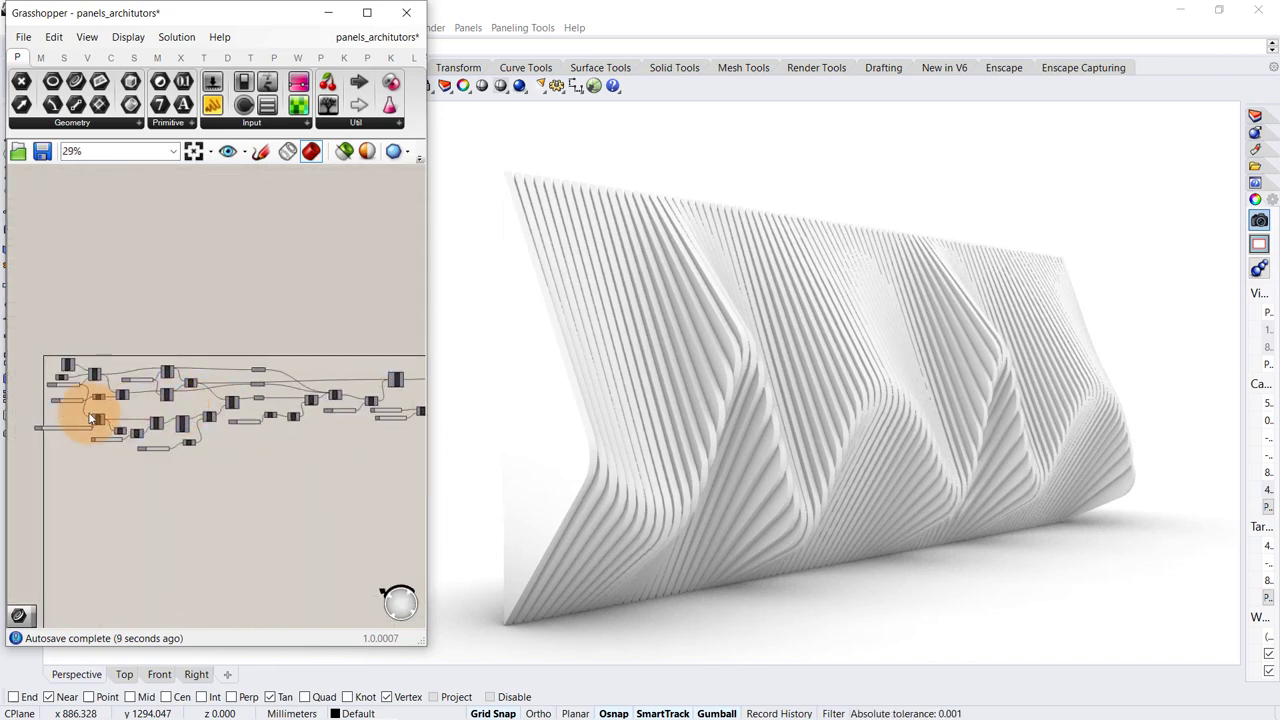
pyautogui.scroll(10, 205, 457)
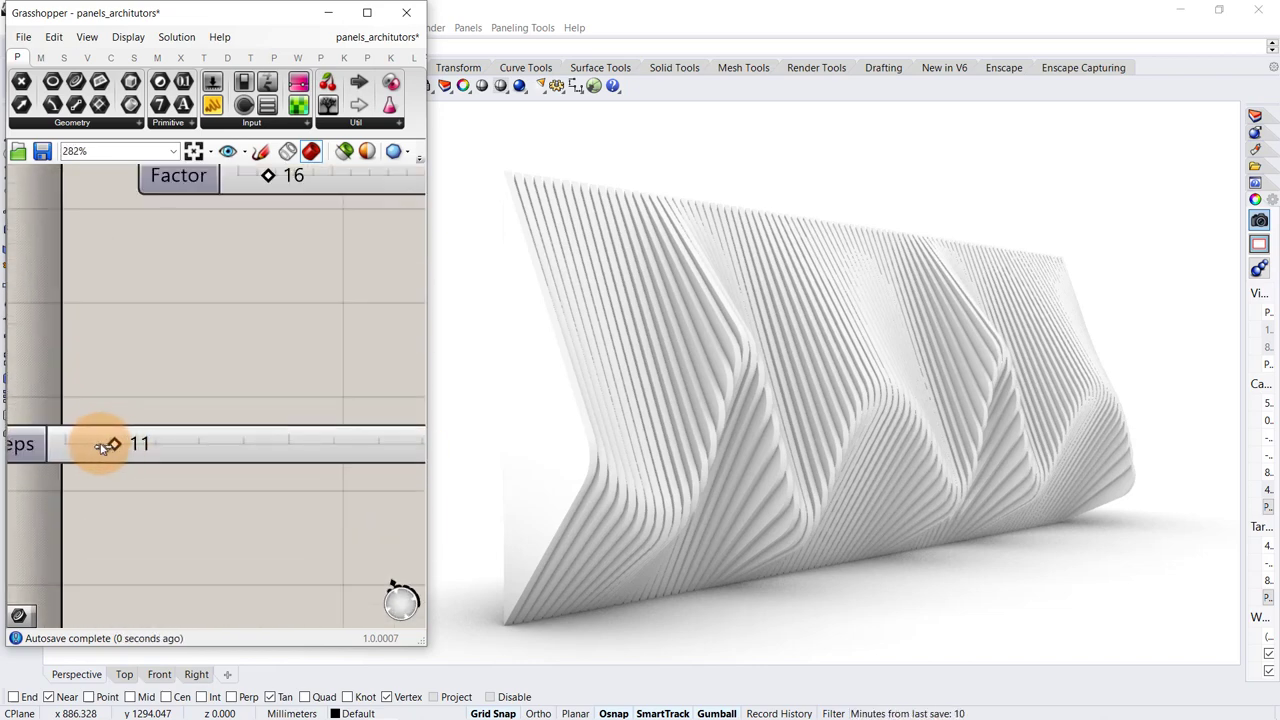
pyautogui.moveTo(91, 447)
pyautogui.mouseDown()
pyautogui.moveTo(66, 447)
pyautogui.moveTo(133, 448)
pyautogui.moveTo(101, 449)
pyautogui.mouseUp()
pyautogui.scroll(-4, 151, 362)
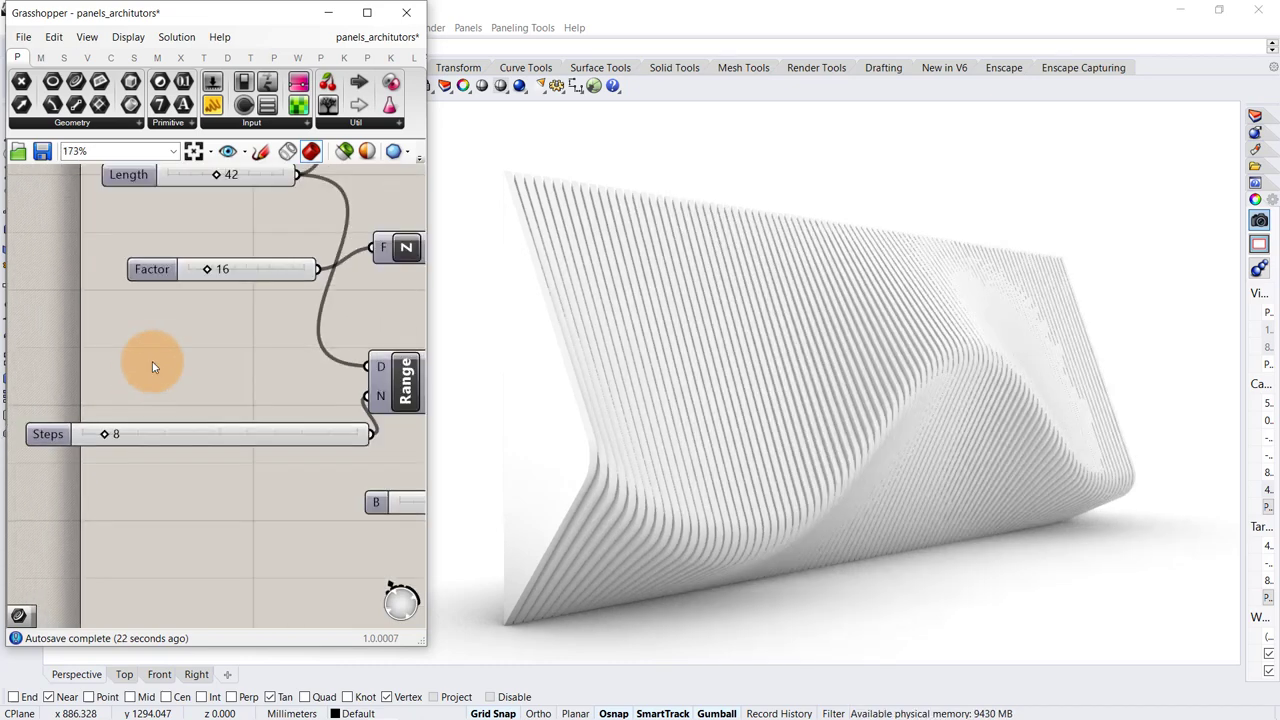
# - Set the line's Length slider to 43 and save the Grasshopper definition
pyautogui.scroll(2, 163, 330)
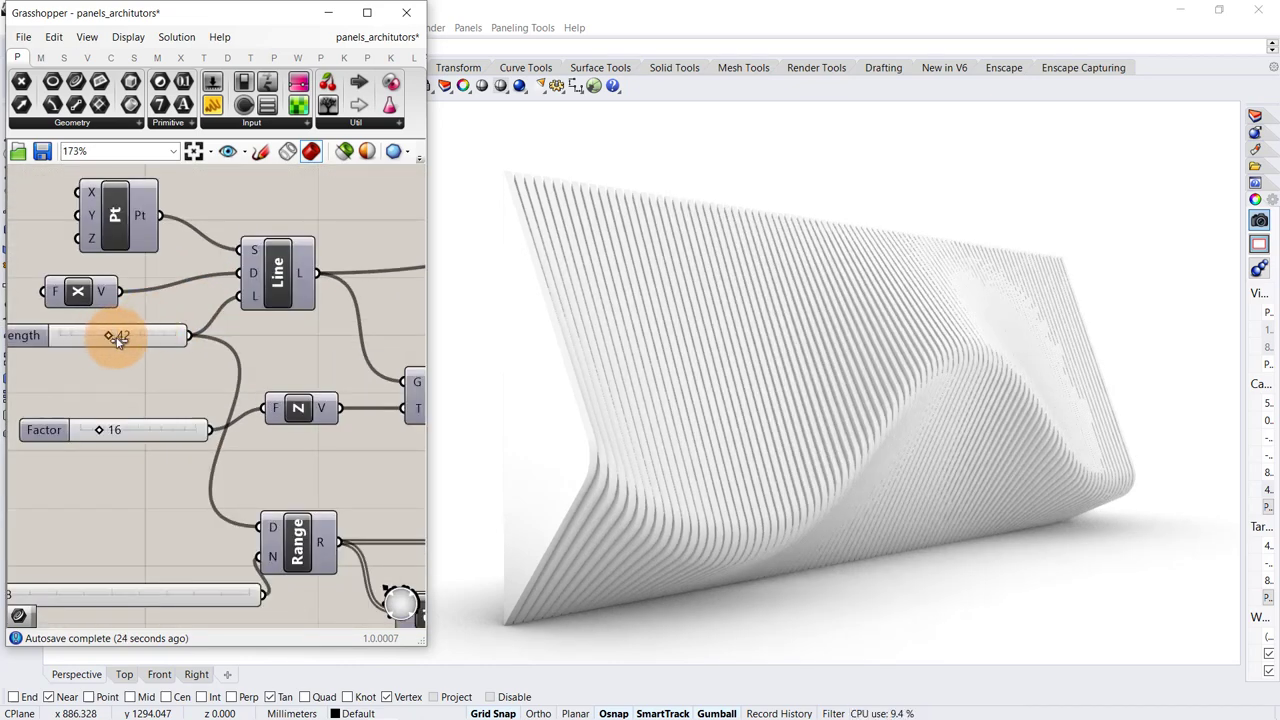
pyautogui.moveTo(116, 338); pyautogui.dragTo(118, 403)
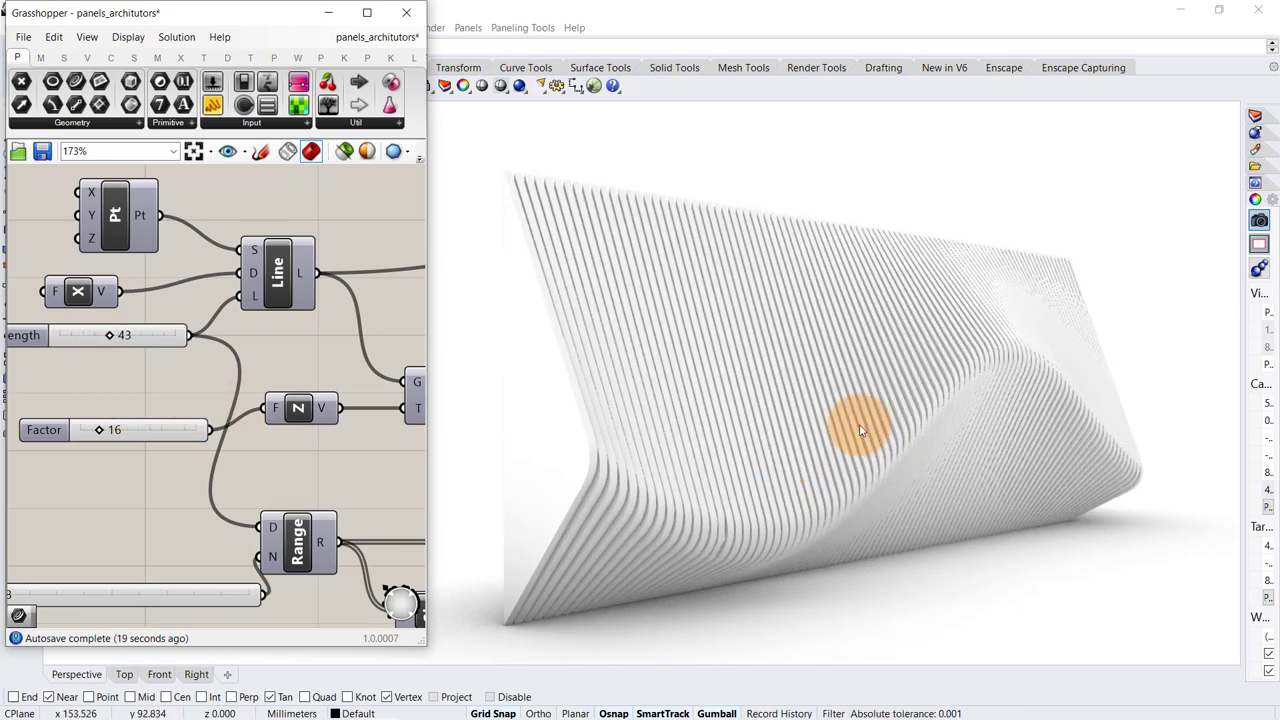
pyautogui.click(850, 424)
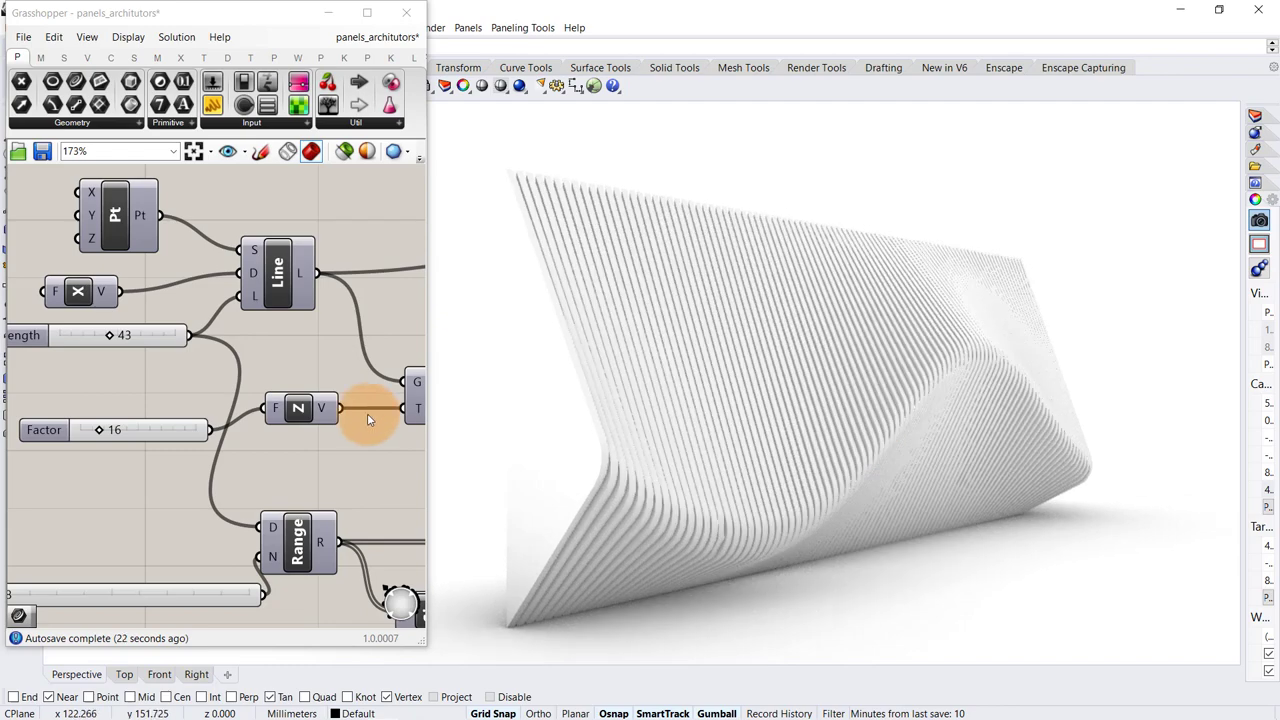
pyautogui.click(214, 414)
pyautogui.hotkey('ctrl', 's')
# - Bake the facade geometry from the Merge component into Rhino as a group
pyautogui.scroll(-10, 151, 360)
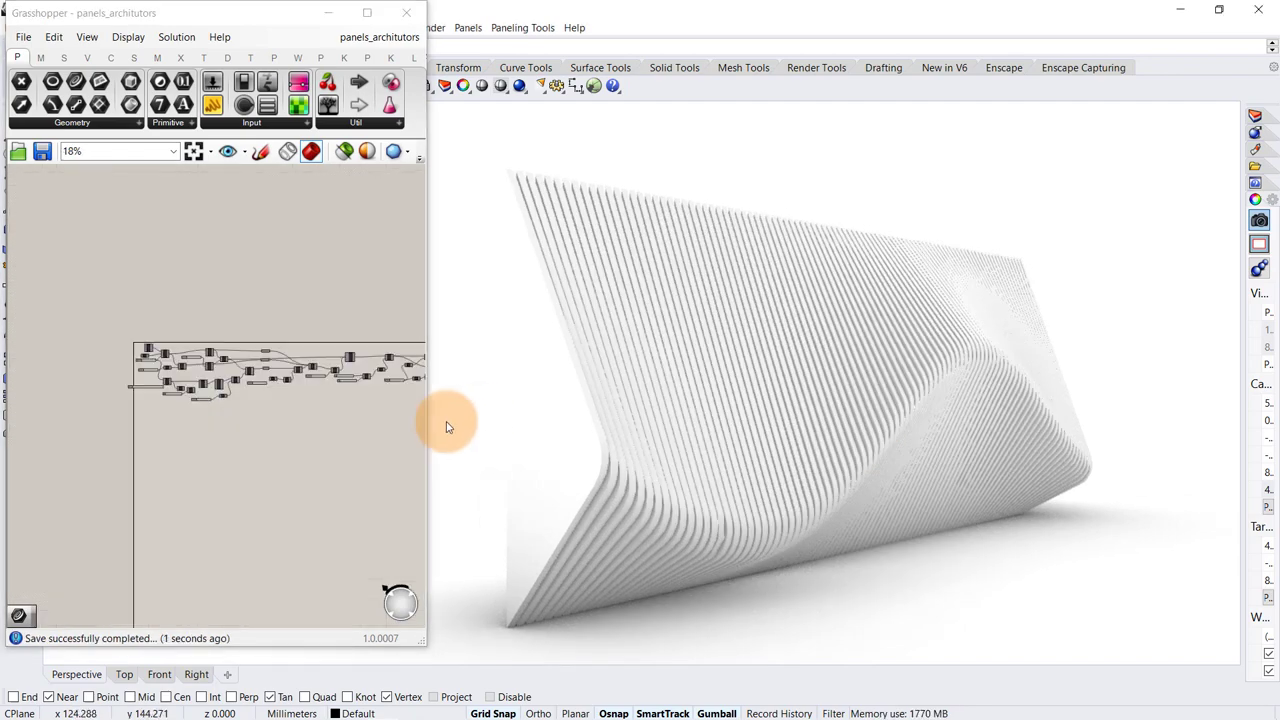
pyautogui.moveTo(446, 426); pyautogui.dragTo(375, 420, button='right')
pyautogui.moveTo(546, 421); pyautogui.dragTo(268, 447, button='right')
pyautogui.scroll(10, 134, 403)
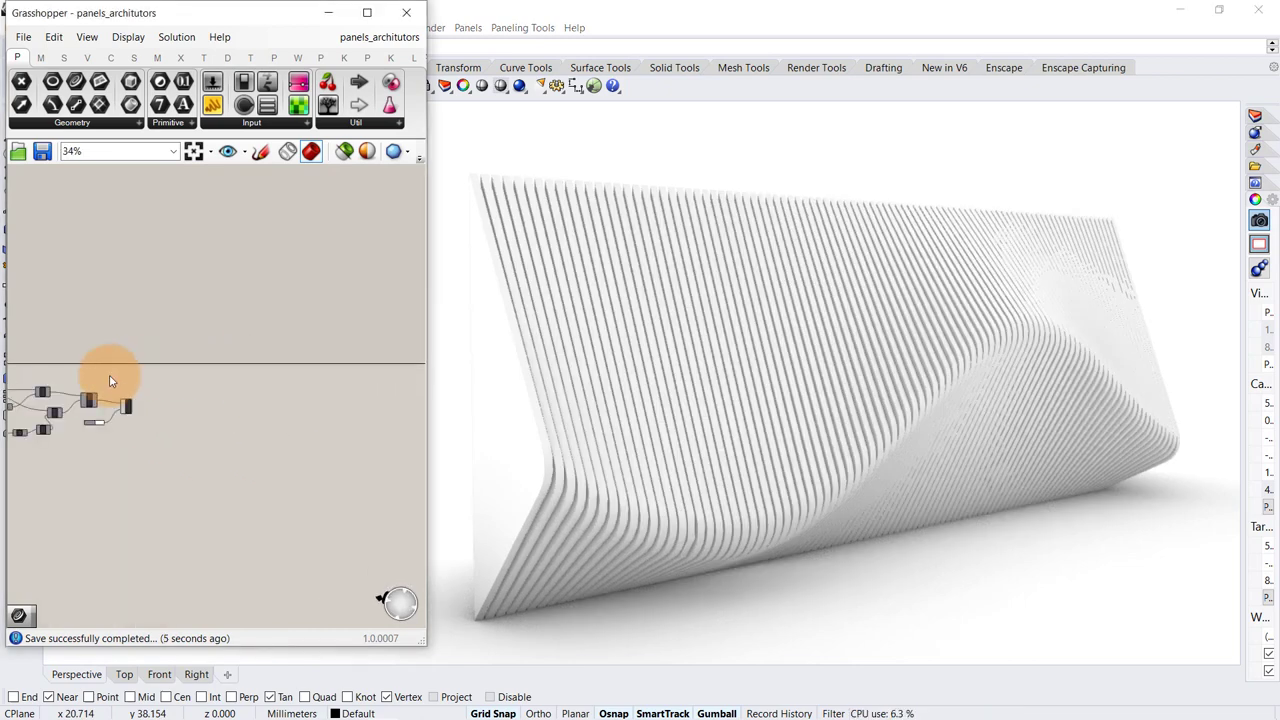
pyautogui.rightClick(142, 424)
pyautogui.click(178, 488)
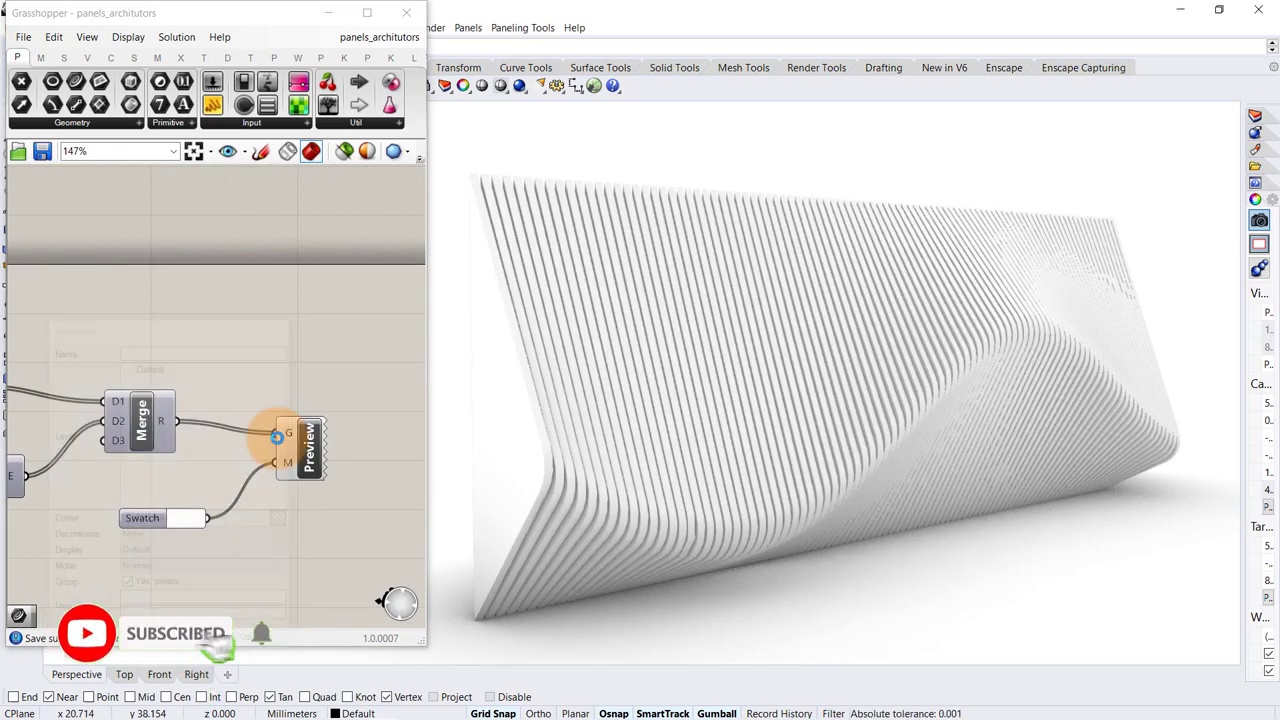
# - Delete the Custom Preview component and its Colour Swatch from the definition
pyautogui.moveTo(314, 384); pyautogui.dragTo(185, 540)
pyautogui.press('Delete')
pyautogui.press('Delete')
# - Minimize the Grasshopper window, clear the selection and inspect the baked facade from the opposite side
pyautogui.click(480, 249)
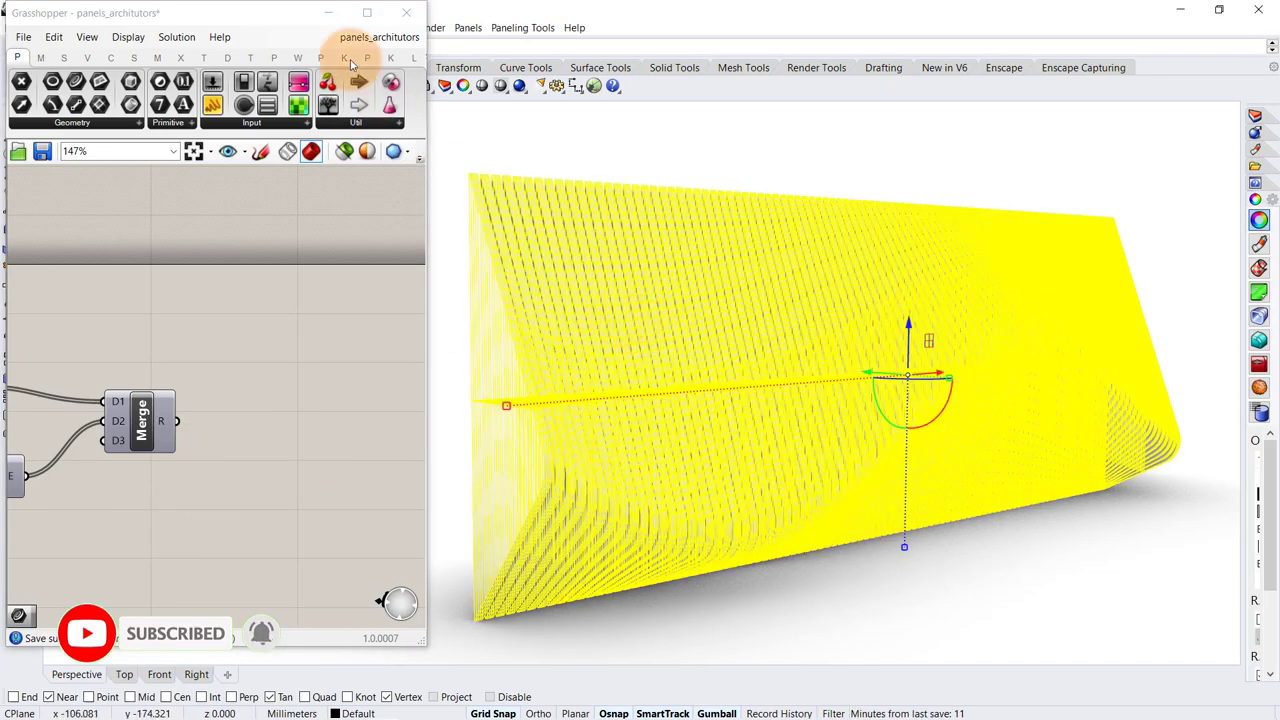
pyautogui.click(329, 13)
pyautogui.click(385, 160)
pyautogui.moveTo(814, 365); pyautogui.dragTo(766, 394, button='right')
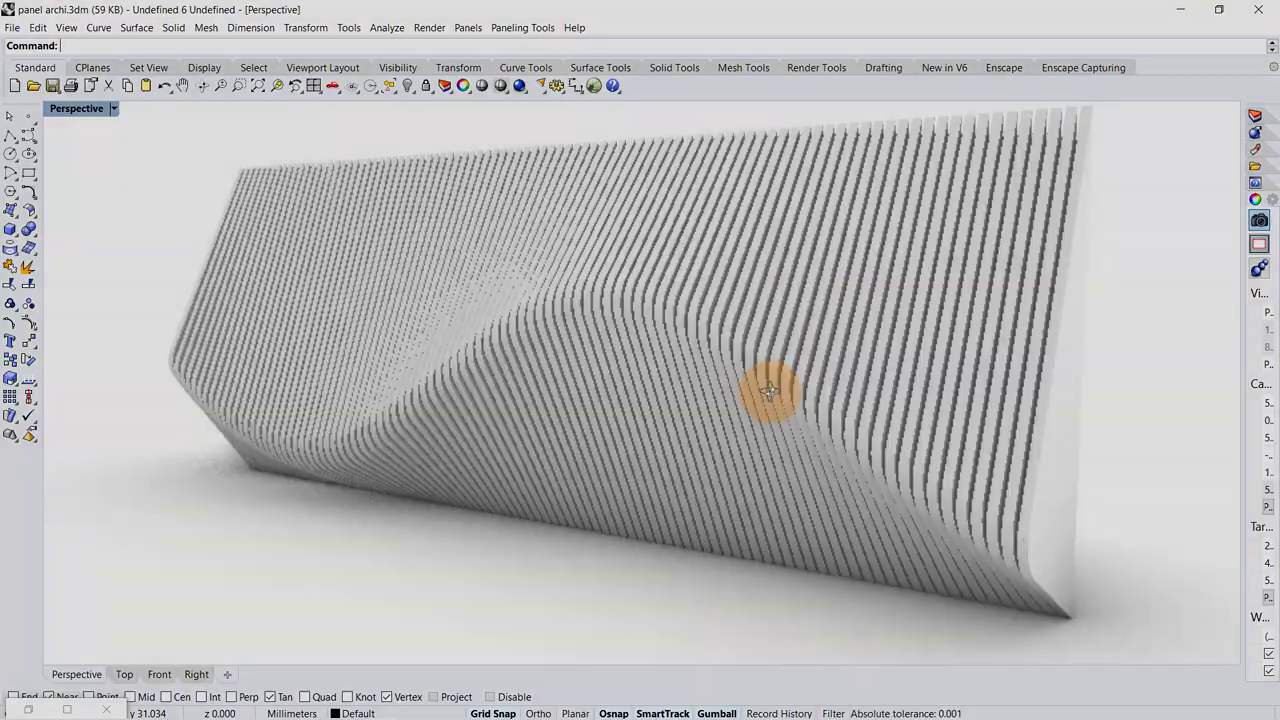
pyautogui.moveTo(766, 394); pyautogui.dragTo(800, 389, button='right')
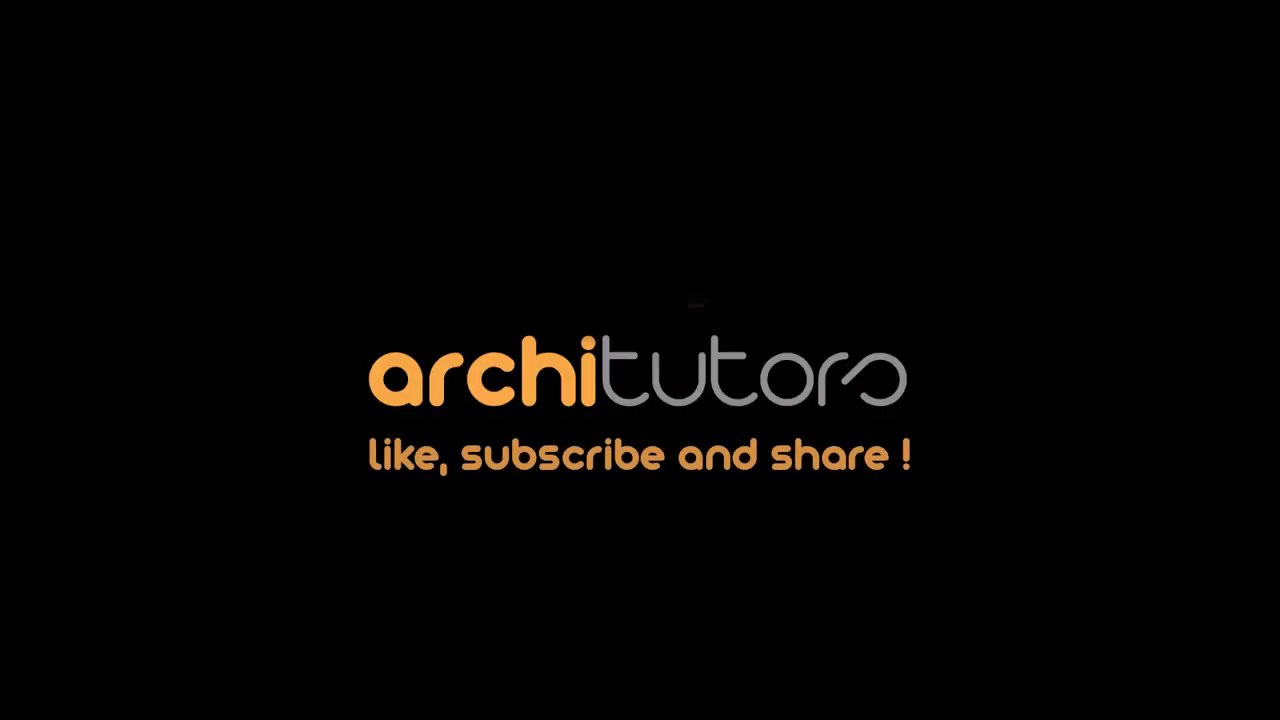